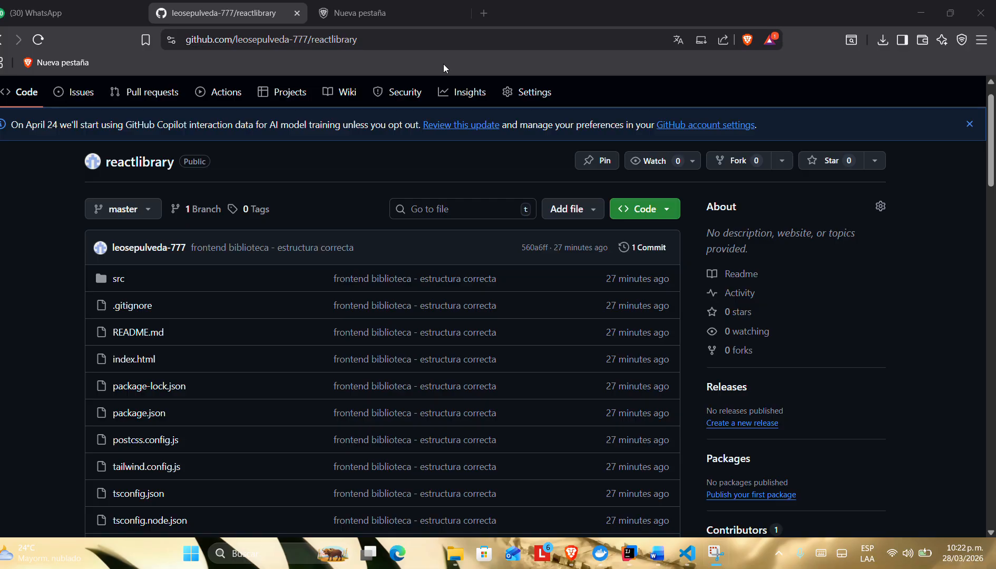
Step: Look over the reactlibrary repository page, from its file and folder list down to the start of the README
{"action": "scroll", "coordinate": [147, 221], "scroll_direction": "down", "scroll_amount": 2}
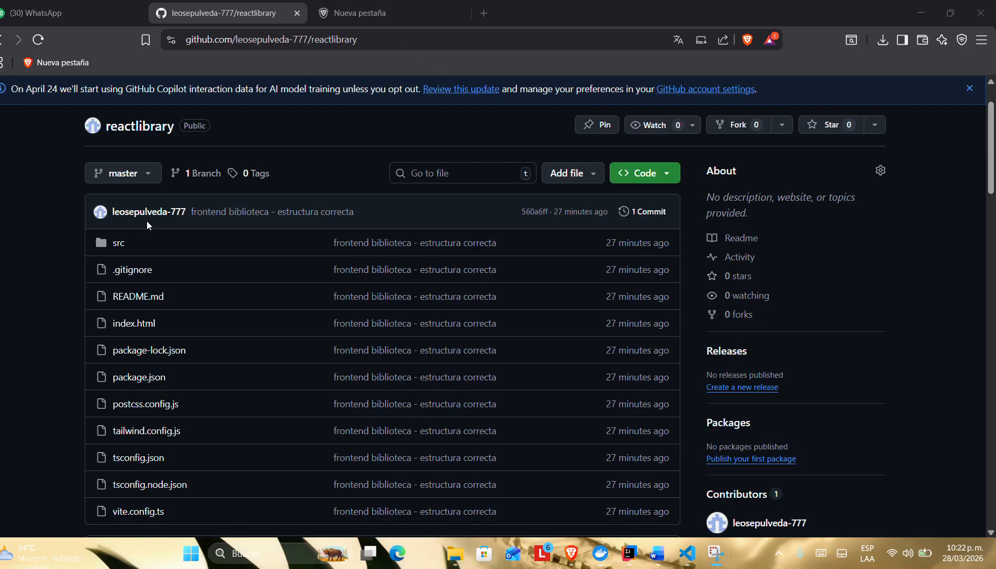
{"action": "scroll", "coordinate": [147, 225], "scroll_direction": "up", "scroll_amount": 2}
{"action": "scroll", "coordinate": [147, 226], "scroll_direction": "down", "scroll_amount": 2}
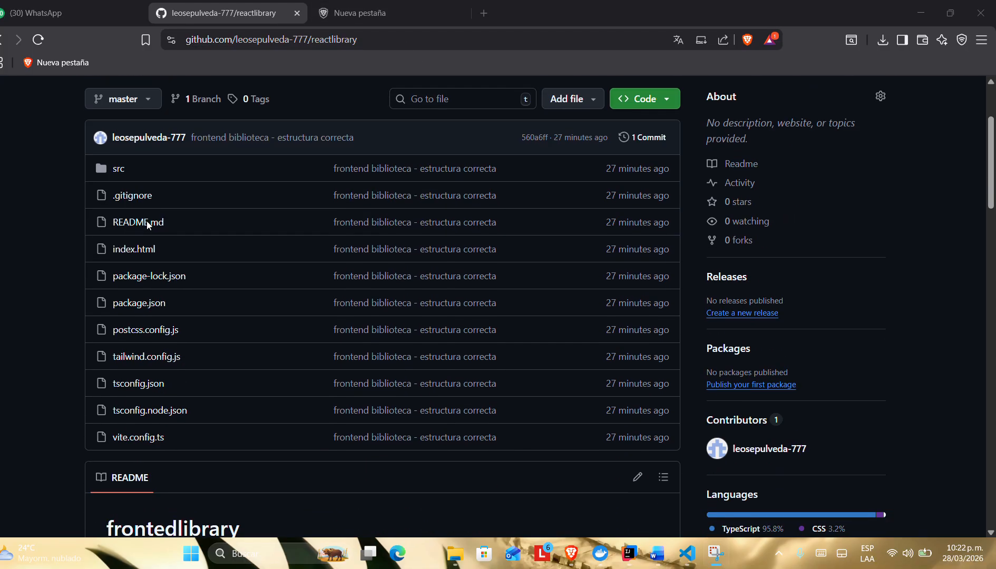
{"action": "scroll", "coordinate": [147, 225], "scroll_direction": "up", "scroll_amount": 2}
{"action": "scroll", "coordinate": [147, 221], "scroll_direction": "down", "scroll_amount": 3}
{"action": "scroll", "coordinate": [243, 217], "scroll_direction": "up", "scroll_amount": 2}
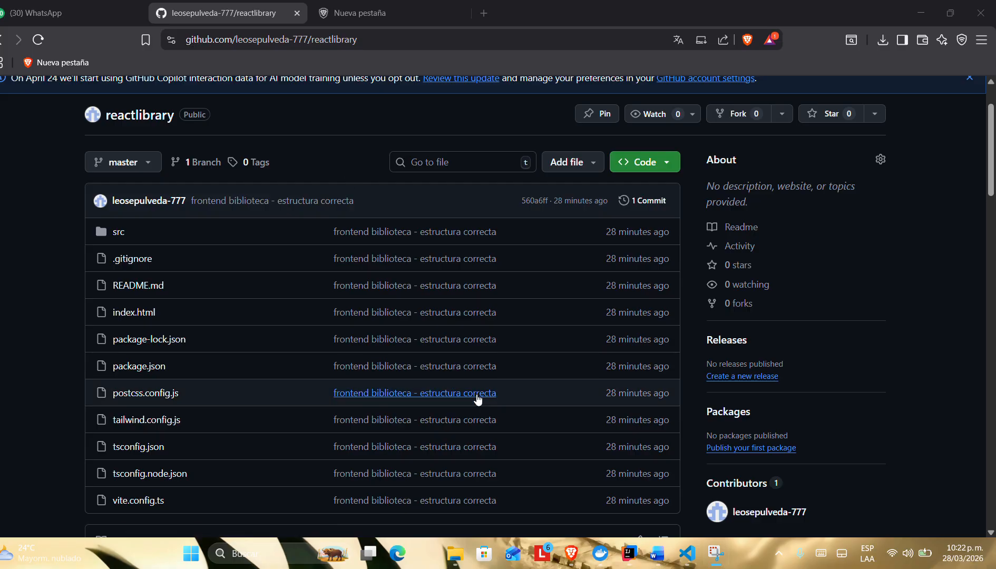
Step: Switch to IntelliJ IDEA and look over the package structure of the LibrarySystem backend project
{"action": "left_click", "coordinate": [629, 553]}
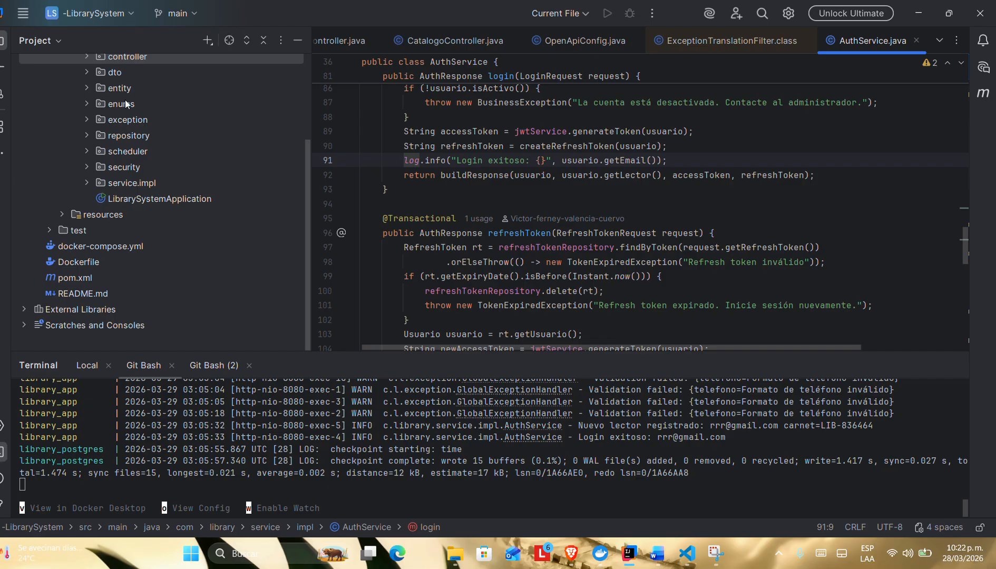
{"action": "scroll", "coordinate": [158, 184], "scroll_direction": "up", "scroll_amount": 3}
{"action": "scroll", "coordinate": [158, 185], "scroll_direction": "down", "scroll_amount": 3}
{"action": "scroll", "coordinate": [230, 461], "scroll_direction": "up", "scroll_amount": 5}
{"action": "scroll", "coordinate": [230, 461], "scroll_direction": "down", "scroll_amount": 5}
Step: Switch to Visual Studio Code and read through client.ts in the src/api folder of the frontedlibrary project
{"action": "left_click", "coordinate": [688, 554]}
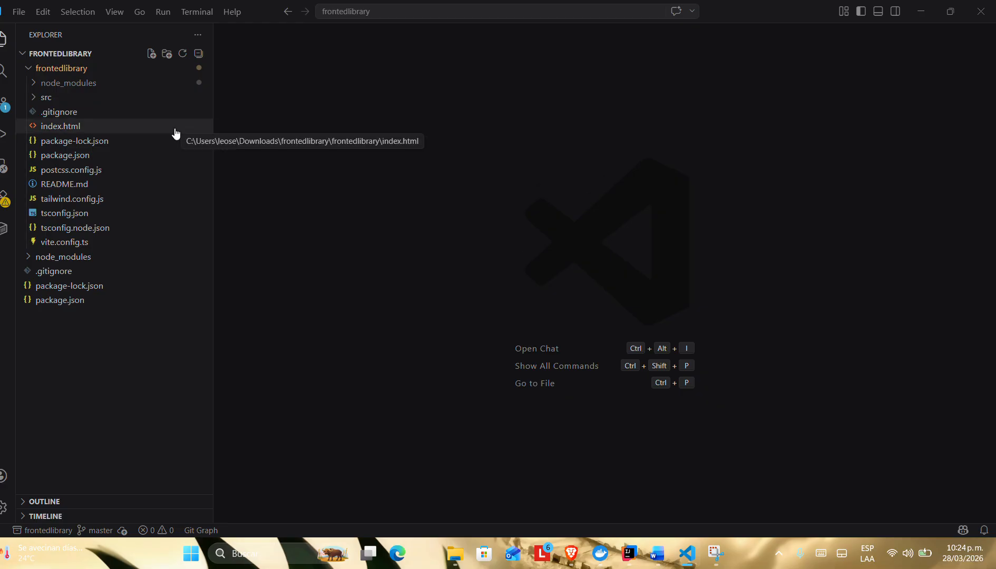
{"action": "left_click", "coordinate": [35, 100]}
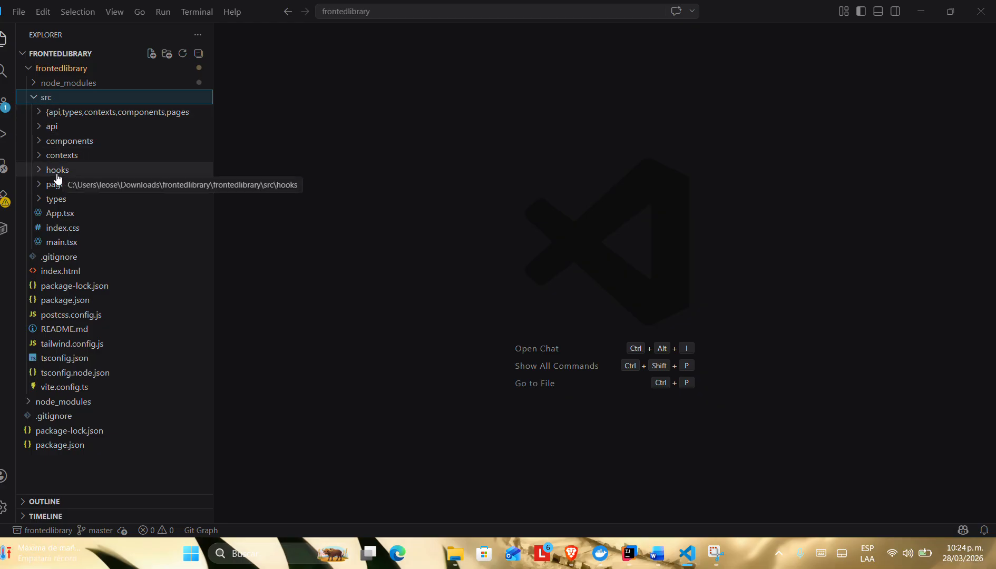
{"action": "left_click", "coordinate": [44, 126]}
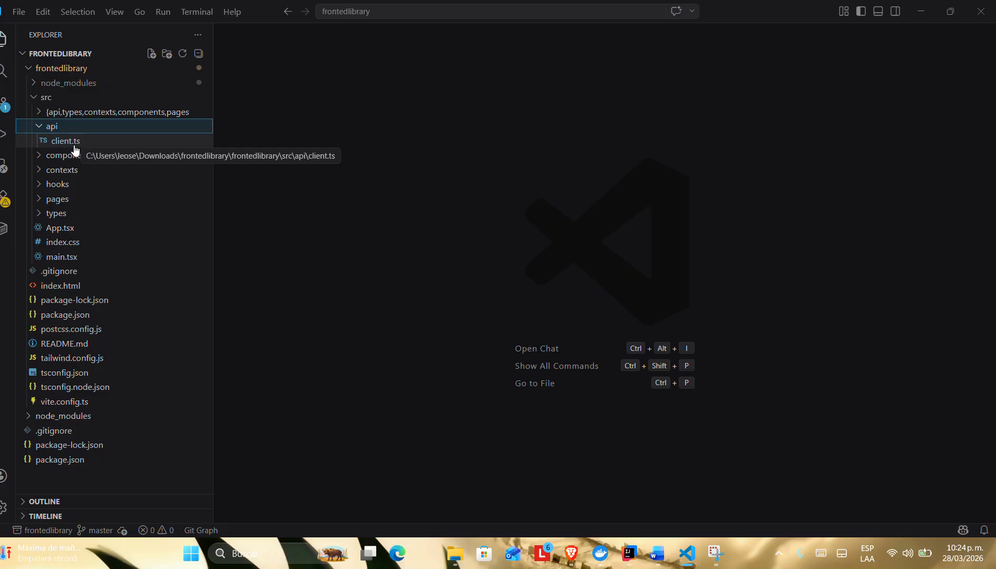
{"action": "left_click", "coordinate": [74, 148]}
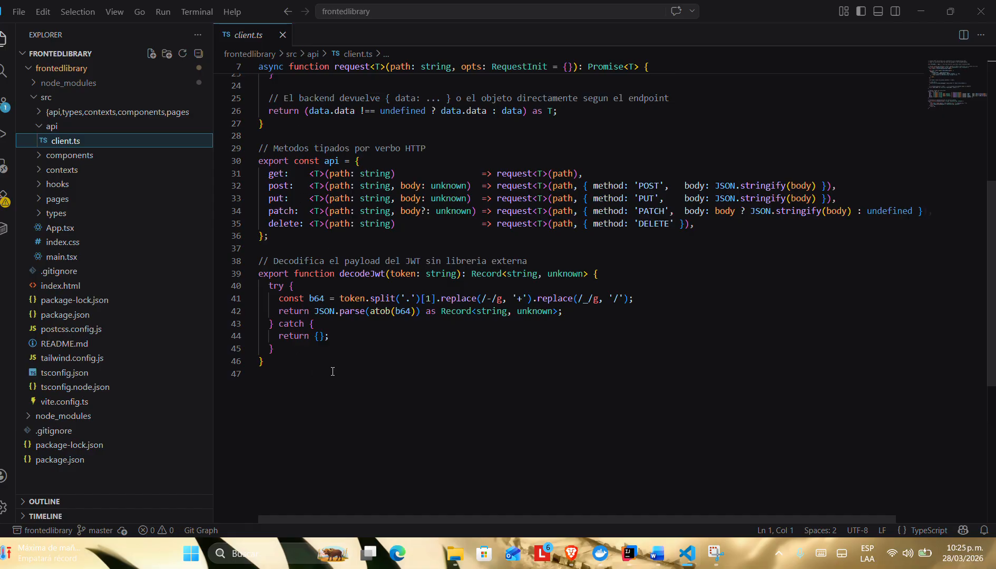
{"action": "scroll", "coordinate": [332, 371], "scroll_direction": "down", "scroll_amount": 4}
{"action": "scroll", "coordinate": [332, 372], "scroll_direction": "down", "scroll_amount": 1}
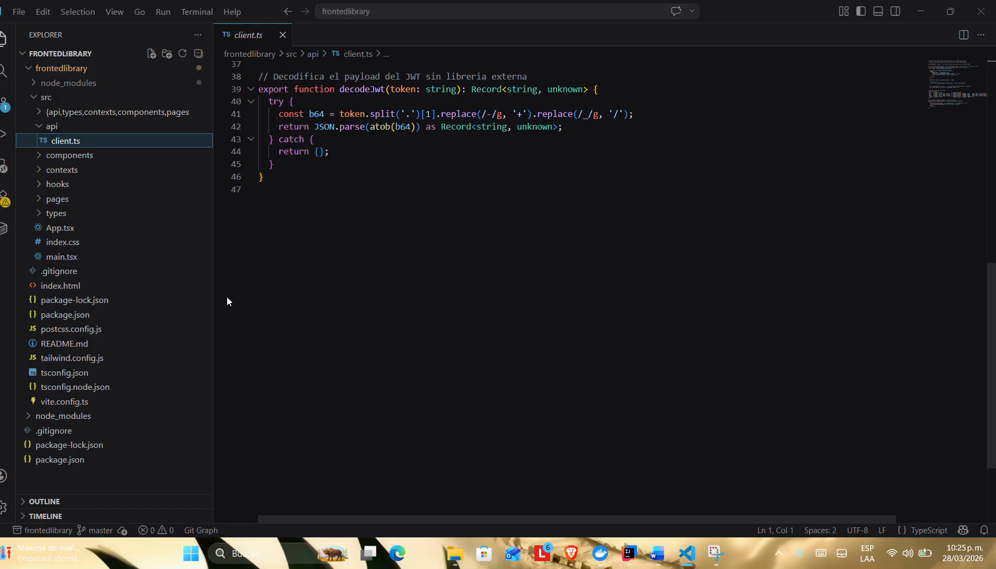
Step: Open index.ts from the src/types folder to view its interface definitions
{"action": "left_click", "coordinate": [37, 213]}
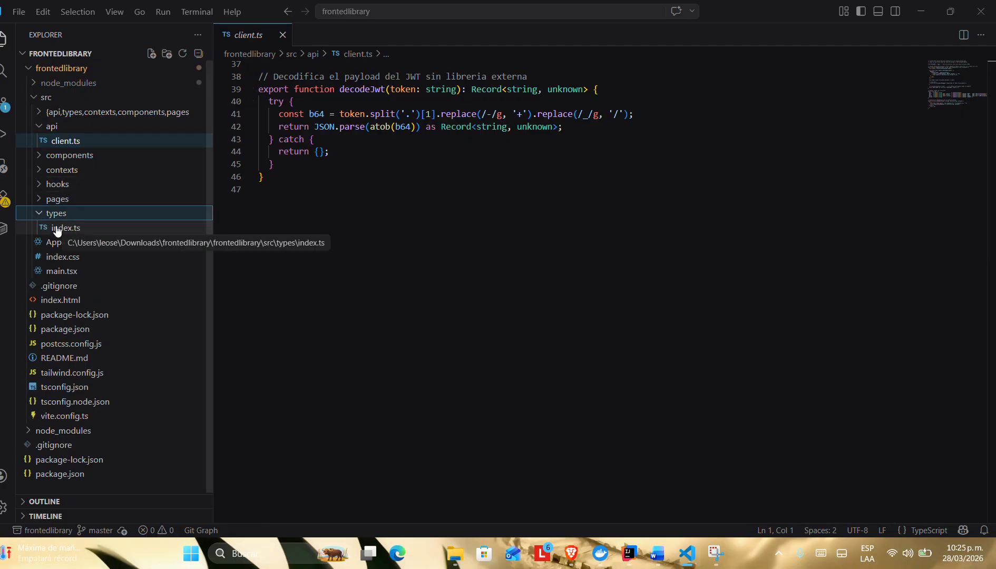
{"action": "left_click", "coordinate": [57, 228]}
{"action": "key", "text": "ctrl+a"}
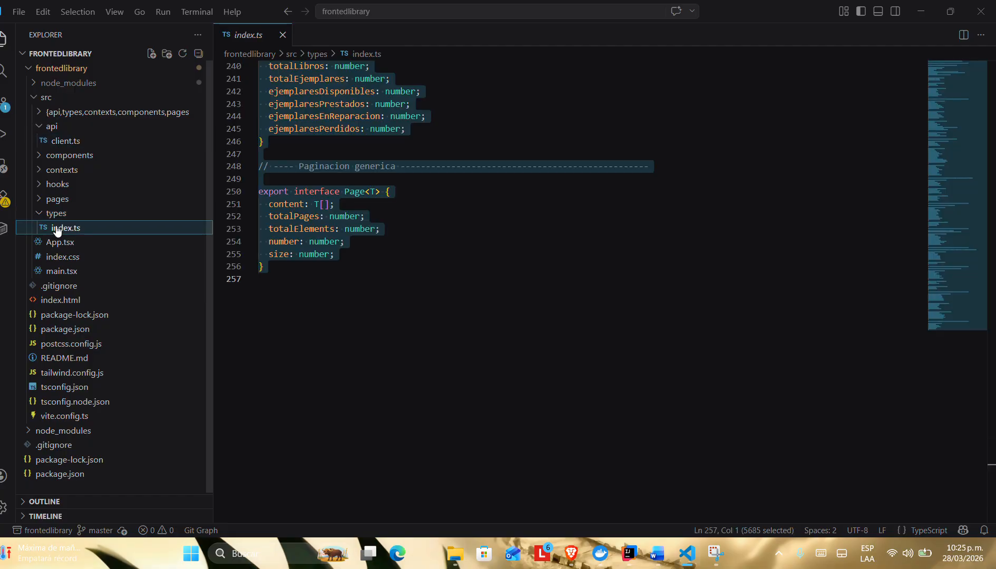
{"action": "double_click", "coordinate": [57, 228]}
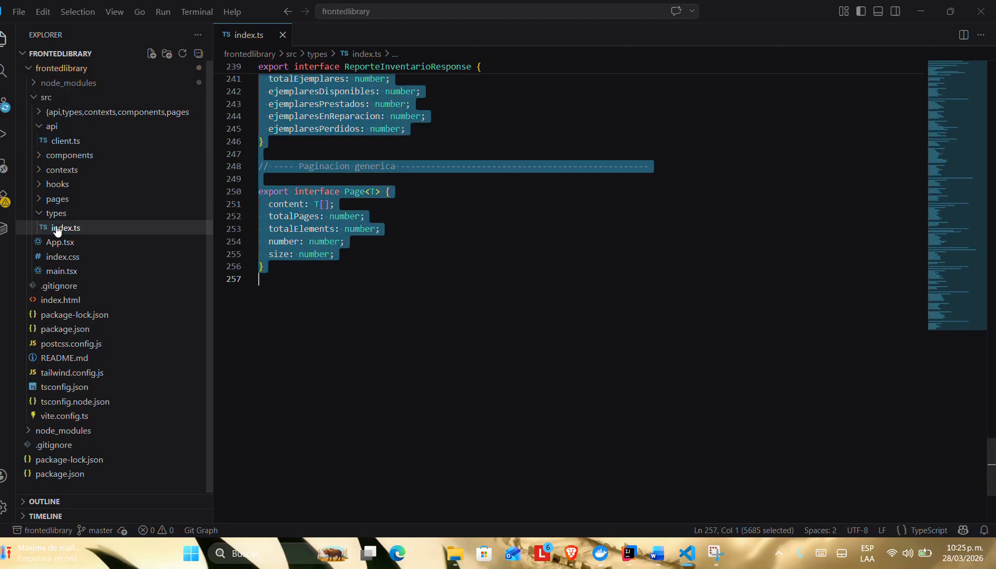
{"action": "left_click", "coordinate": [387, 276]}
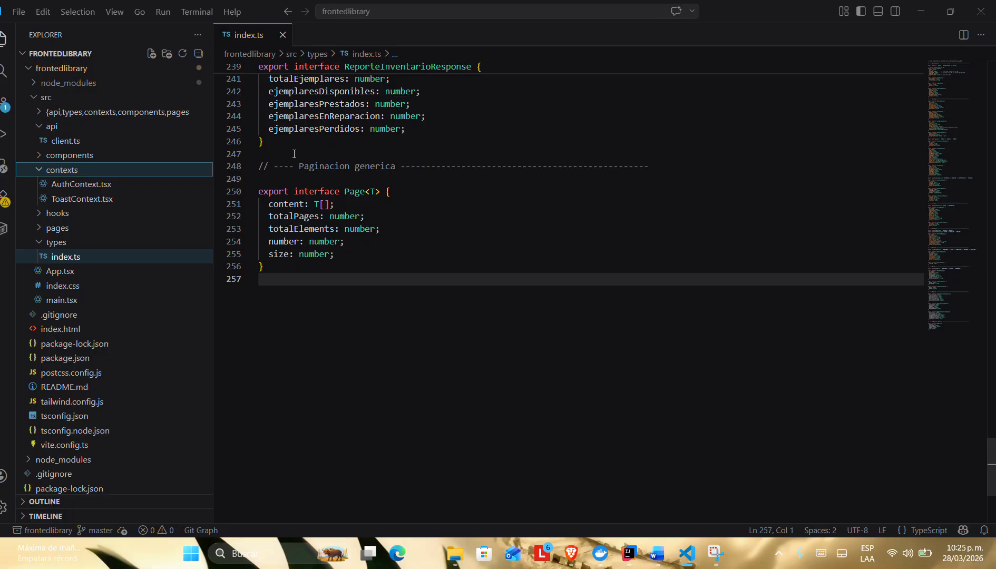
Step: Collapse the api folder, expand the hooks folder, and read through AuthContext.tsx in the contexts folder
{"action": "left_click", "coordinate": [42, 128]}
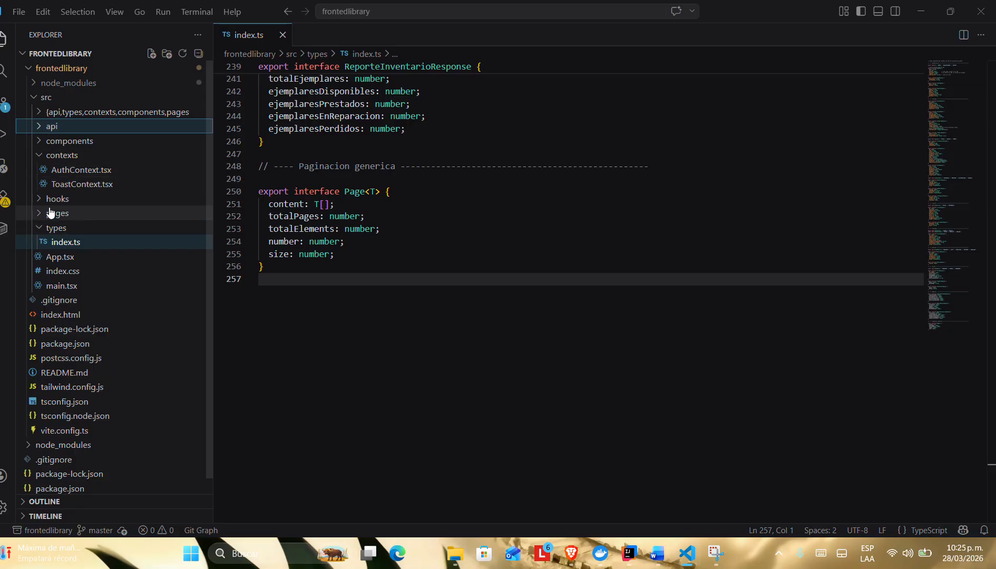
{"action": "left_click", "coordinate": [36, 200]}
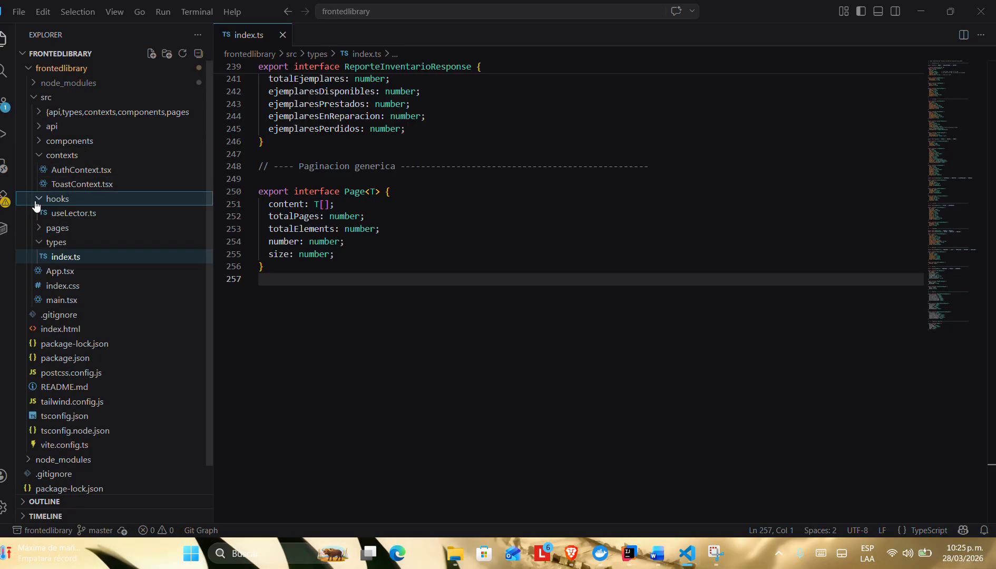
{"action": "left_click", "coordinate": [43, 170]}
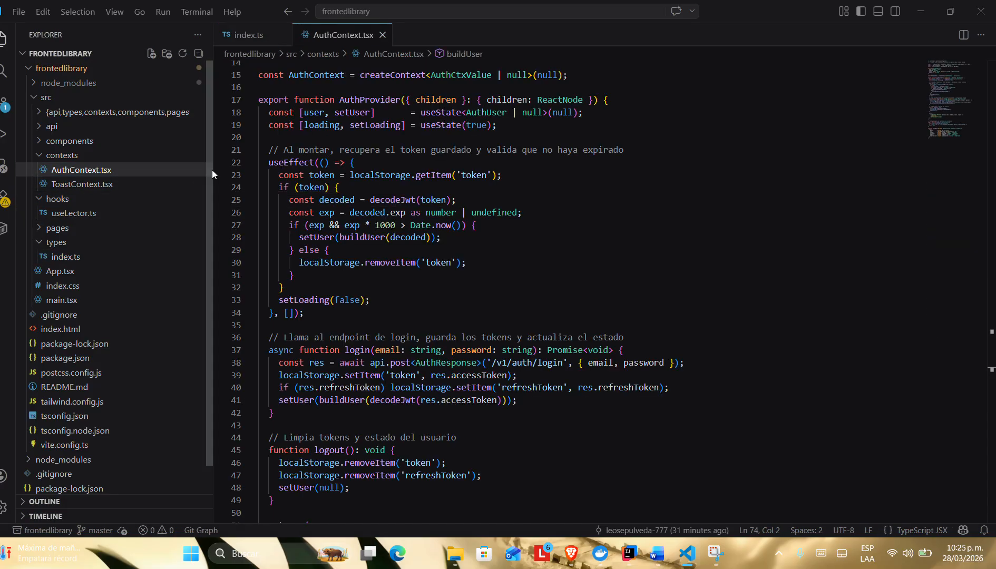
{"action": "mouse_move", "coordinate": [271, 160]}
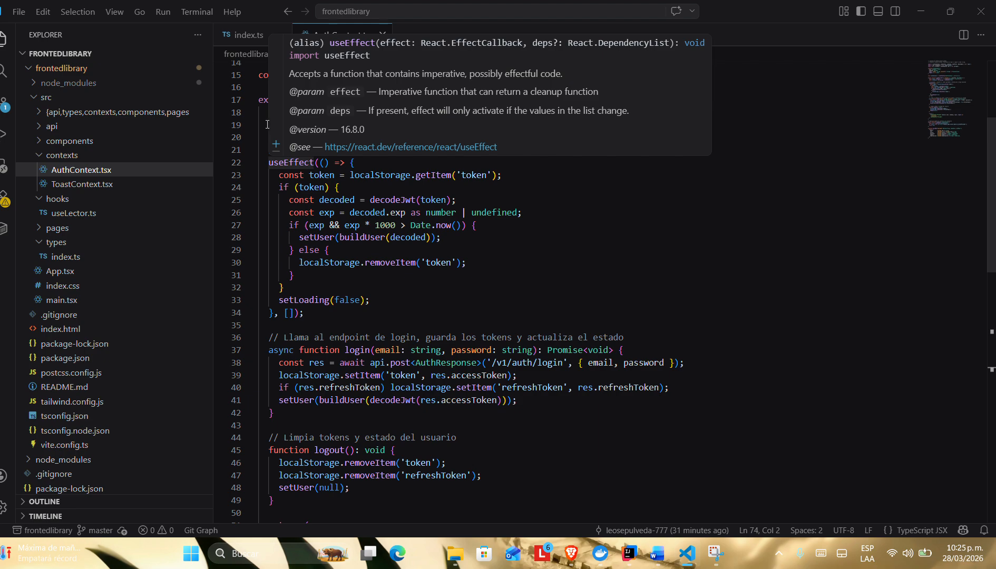
{"action": "scroll", "coordinate": [260, 129], "scroll_direction": "up", "scroll_amount": 1}
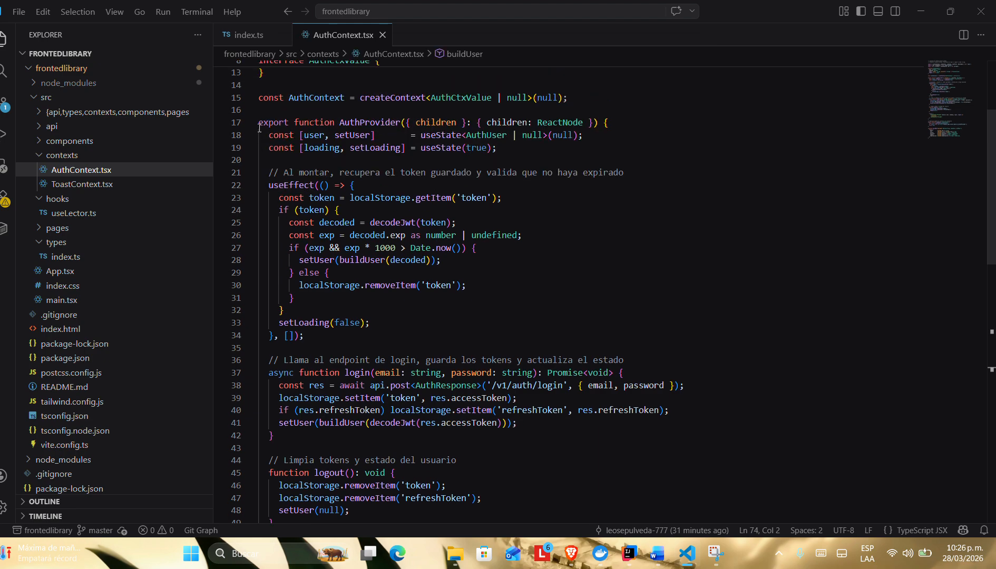
{"action": "scroll", "coordinate": [260, 128], "scroll_direction": "down", "scroll_amount": 1}
{"action": "scroll", "coordinate": [260, 128], "scroll_direction": "down", "scroll_amount": 2}
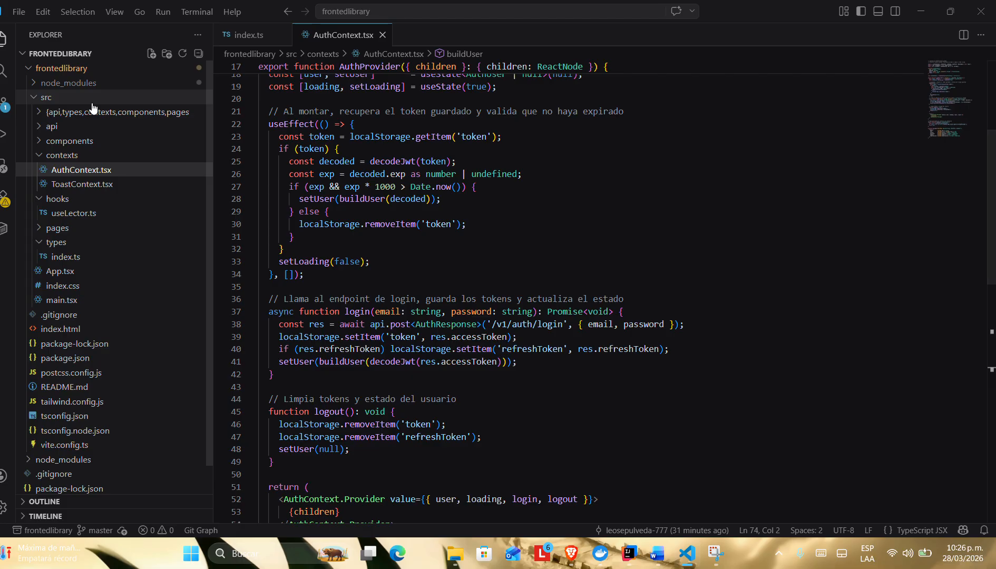
Step: Open ToastContext.tsx from the contexts folder and read through its notification code
{"action": "left_click", "coordinate": [71, 186]}
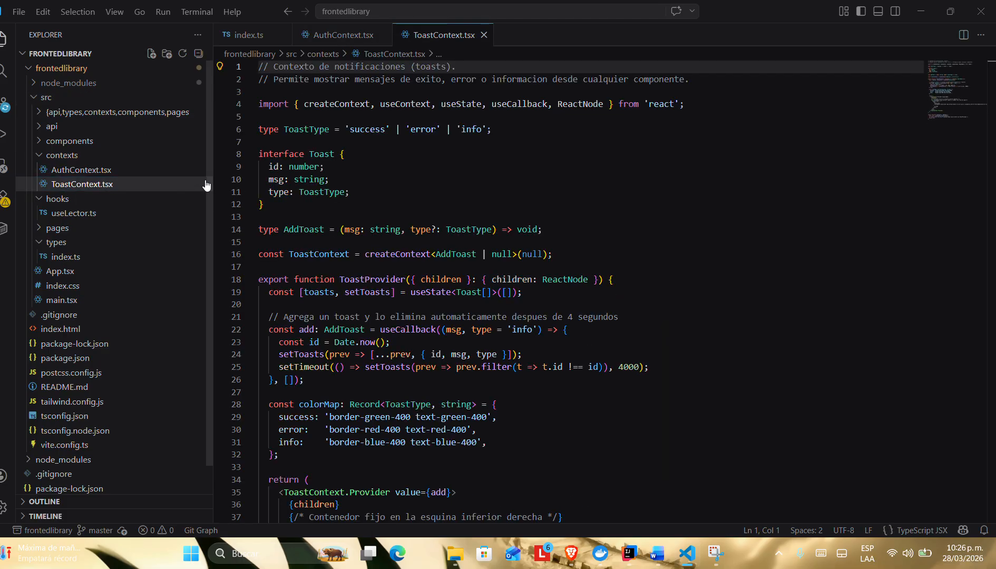
{"action": "scroll", "coordinate": [262, 168], "scroll_direction": "down", "scroll_amount": 2}
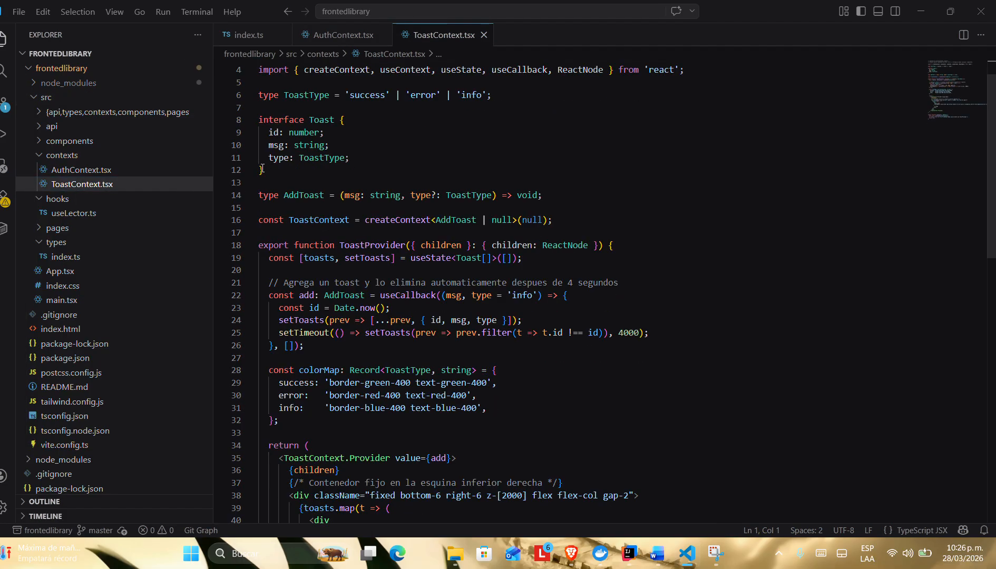
{"action": "scroll", "coordinate": [263, 168], "scroll_direction": "down", "scroll_amount": 1}
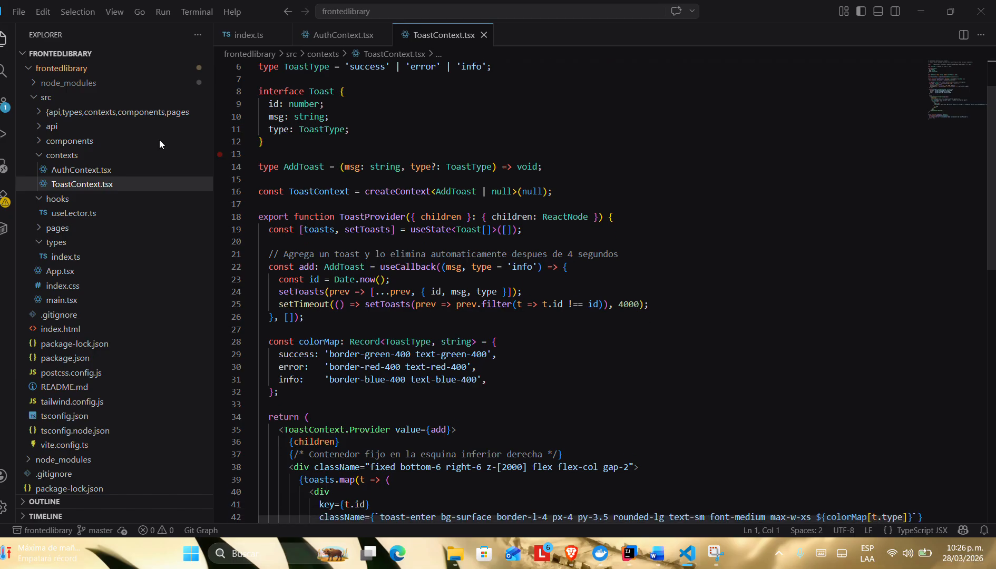
Step: Open useLector.ts from the hooks folder and review its code
{"action": "left_click", "coordinate": [46, 214]}
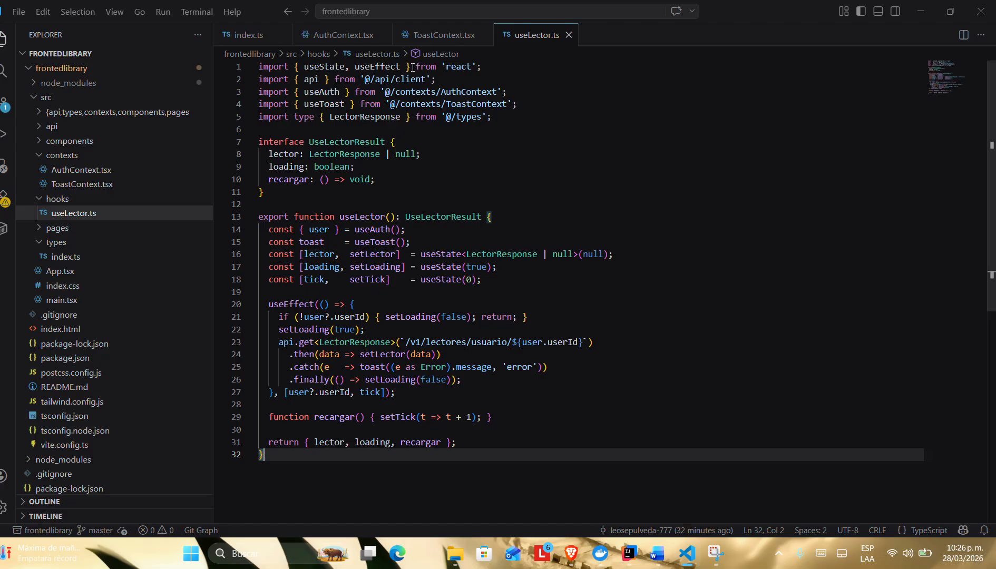
{"action": "scroll", "coordinate": [386, 375], "scroll_direction": "down", "scroll_amount": 2}
{"action": "scroll", "coordinate": [387, 377], "scroll_direction": "up", "scroll_amount": 2}
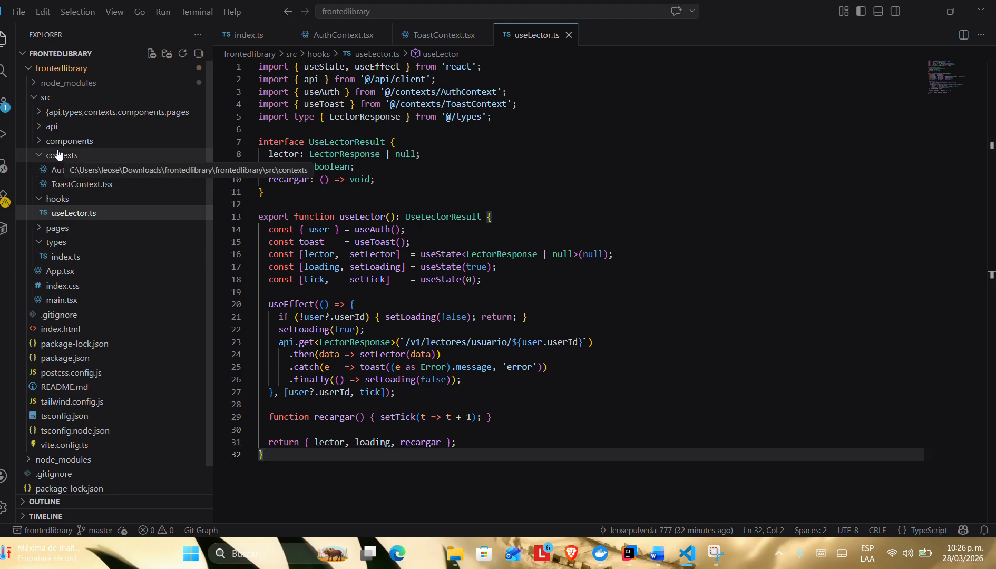
Step: Collapse the contexts folder, expand the components folder, and read through Badge.tsx
{"action": "left_click", "coordinate": [40, 155]}
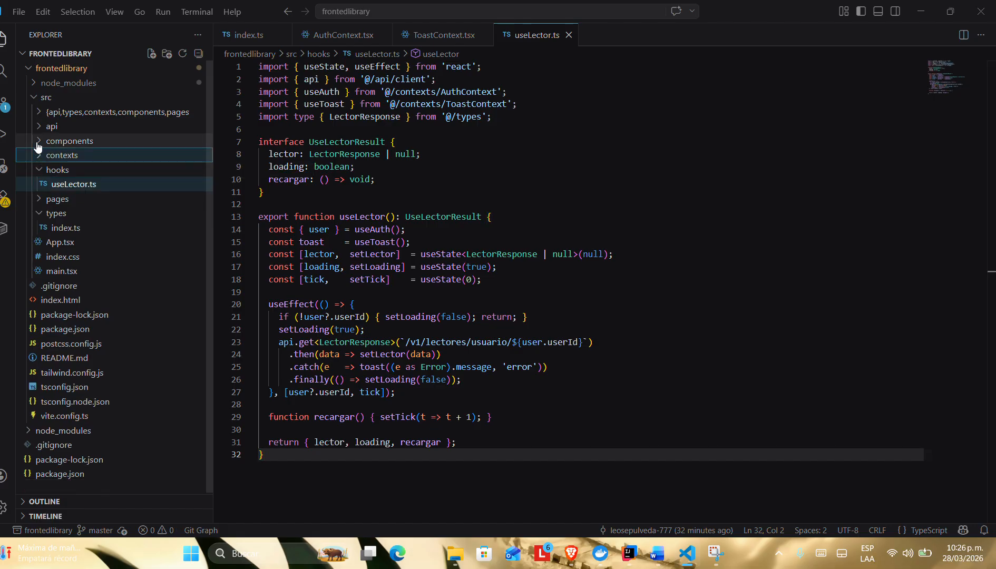
{"action": "left_click", "coordinate": [40, 141]}
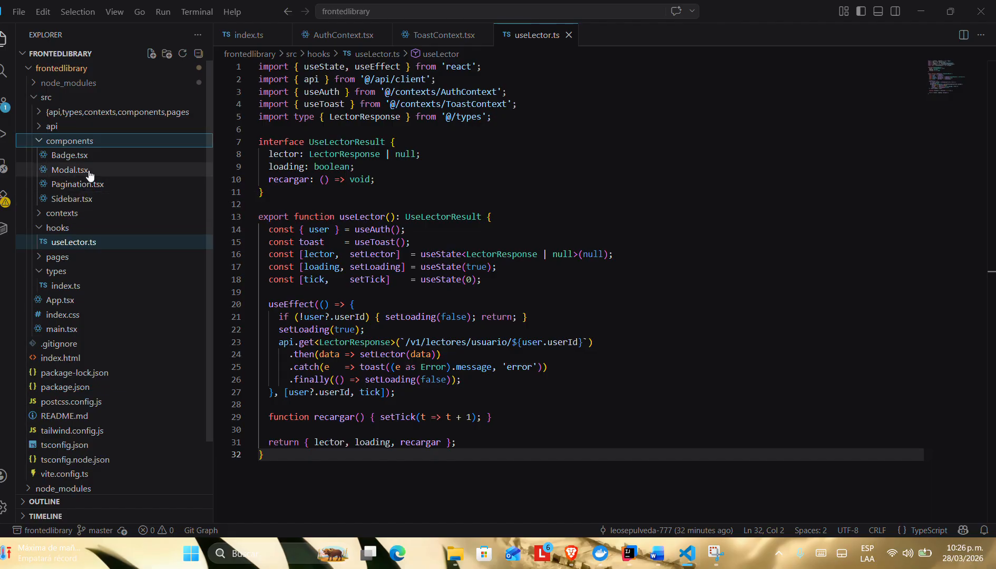
{"action": "left_click", "coordinate": [74, 160]}
{"action": "double_click", "coordinate": [74, 160]}
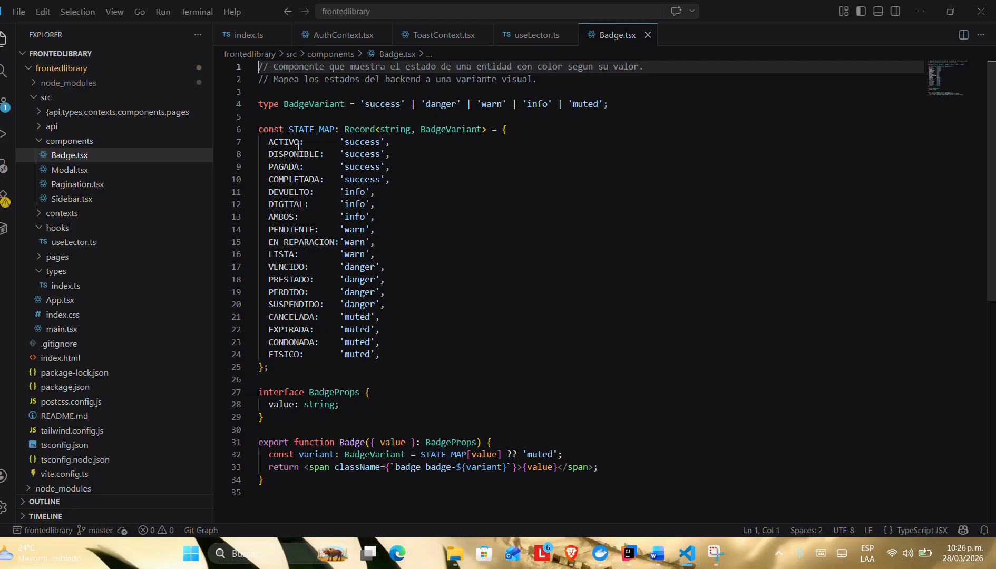
{"action": "scroll", "coordinate": [317, 169], "scroll_direction": "down", "scroll_amount": 2}
{"action": "scroll", "coordinate": [303, 167], "scroll_direction": "down", "scroll_amount": 1}
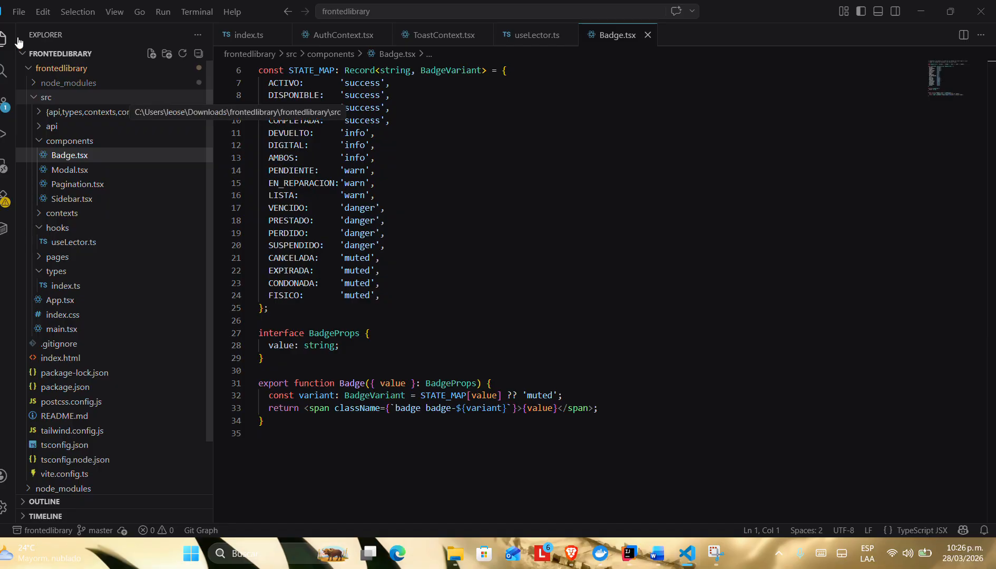
Step: Open Modal.tsx from the components folder and read through the reusable dialog component
{"action": "left_click", "coordinate": [69, 176]}
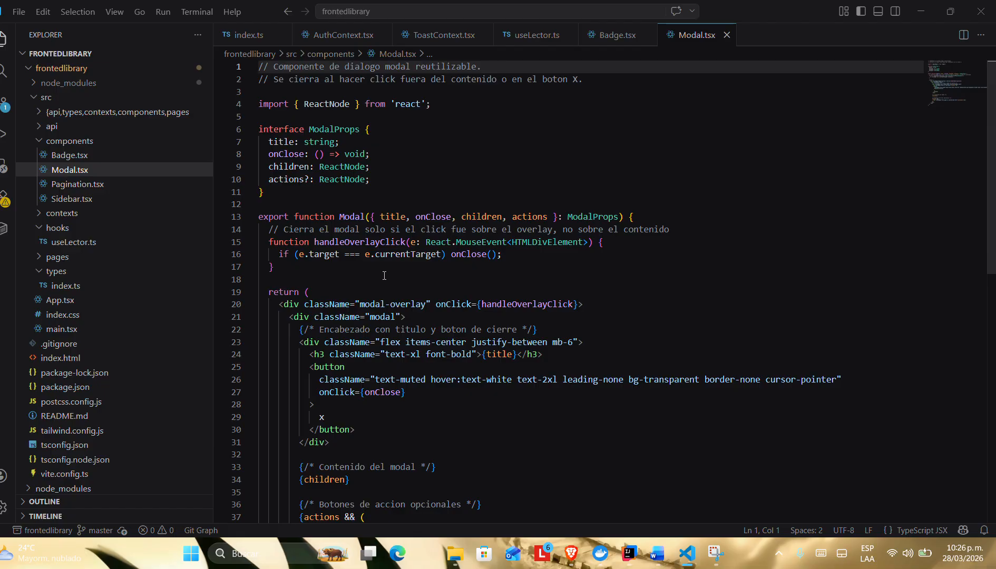
{"action": "mouse_move", "coordinate": [396, 256]}
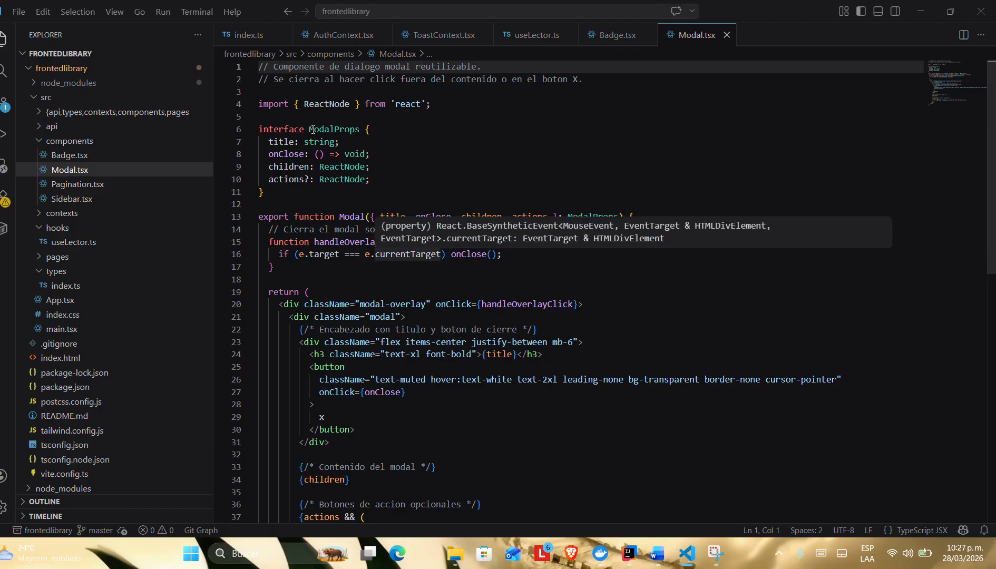
{"action": "scroll", "coordinate": [378, 233], "scroll_direction": "down", "scroll_amount": 5}
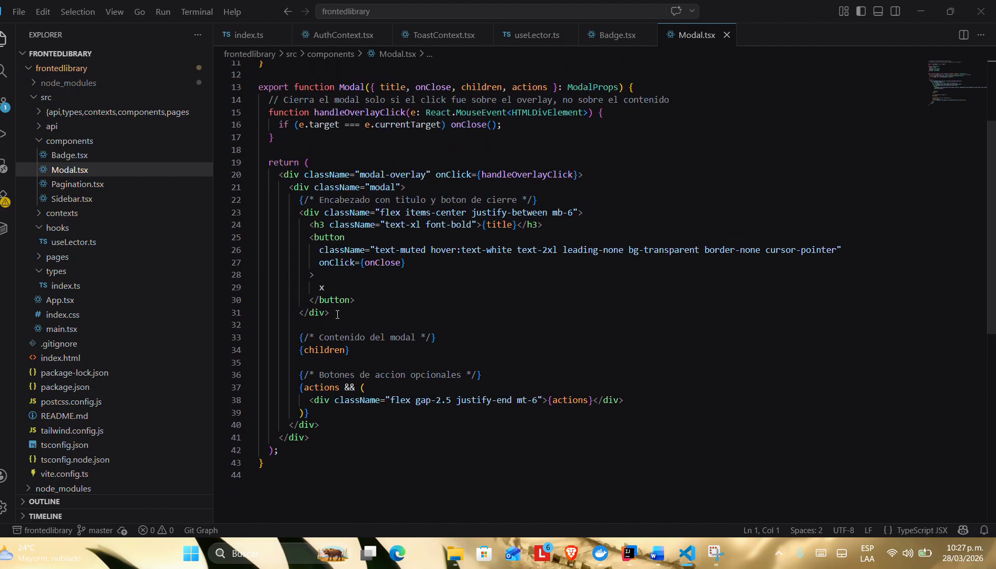
{"action": "scroll", "coordinate": [326, 149], "scroll_direction": "up", "scroll_amount": 2}
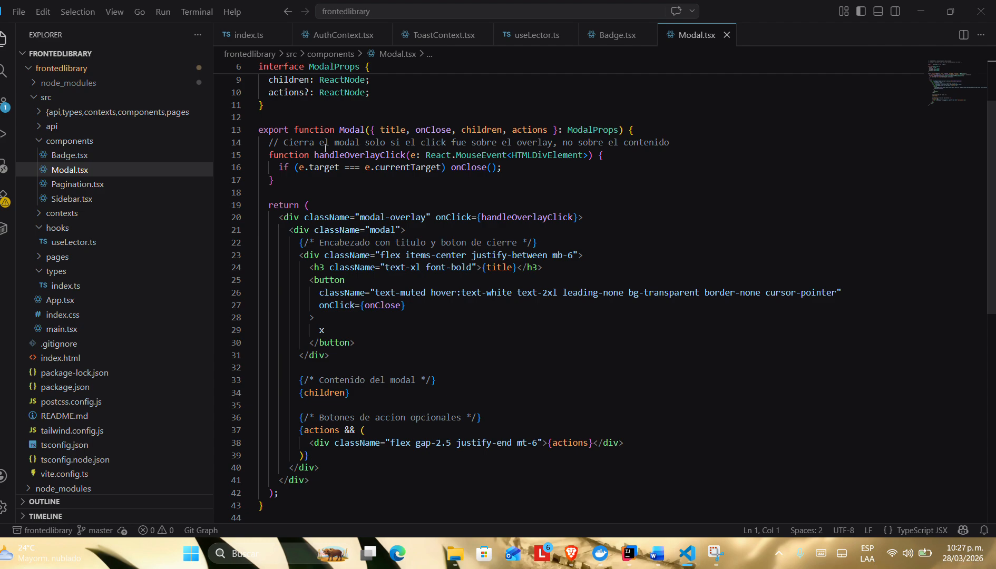
{"action": "scroll", "coordinate": [325, 148], "scroll_direction": "up", "scroll_amount": 1}
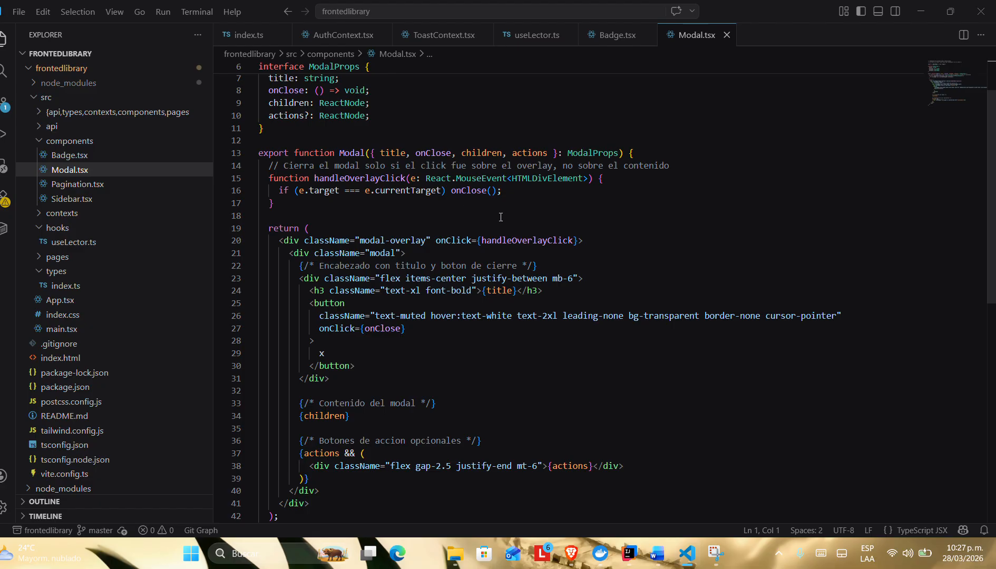
Step: Open Pagination.tsx from the components folder and read through the pagination component
{"action": "left_click", "coordinate": [71, 184]}
{"action": "double_click", "coordinate": [70, 184]}
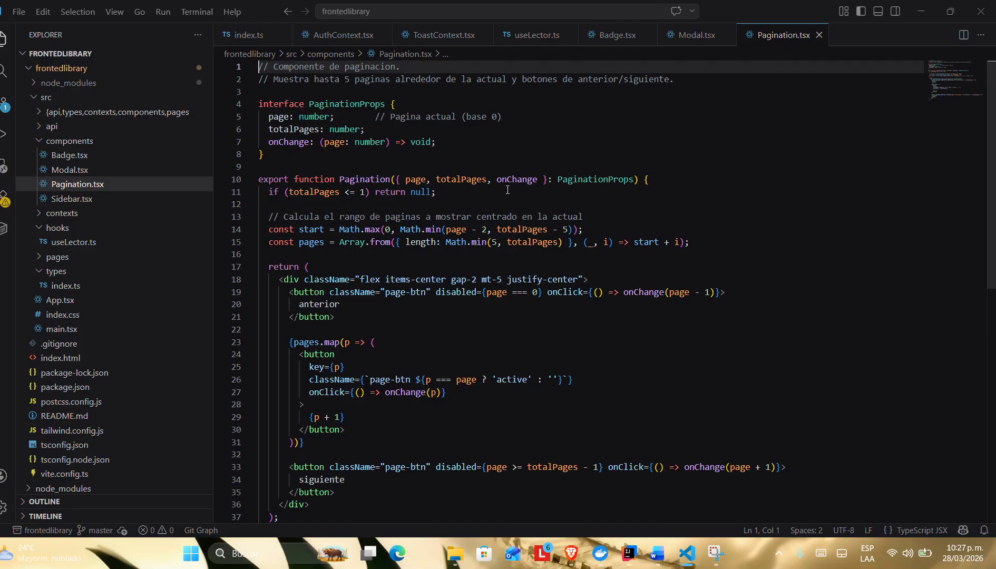
{"action": "scroll", "coordinate": [510, 254], "scroll_direction": "down", "scroll_amount": 4}
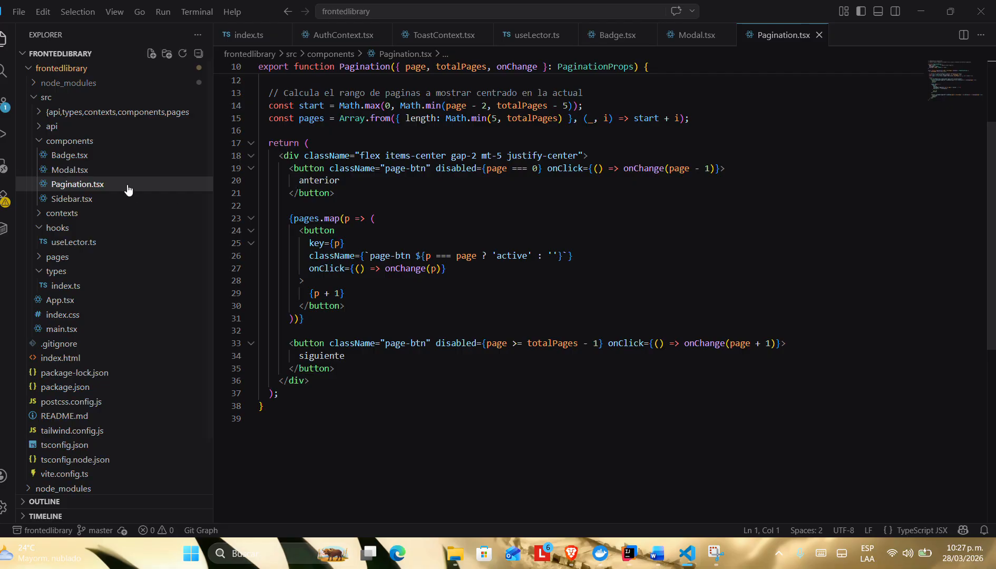
Step: Open Sidebar.tsx from the components folder and read through its role-based navigation items and layout code
{"action": "left_click", "coordinate": [88, 200]}
{"action": "double_click", "coordinate": [88, 200]}
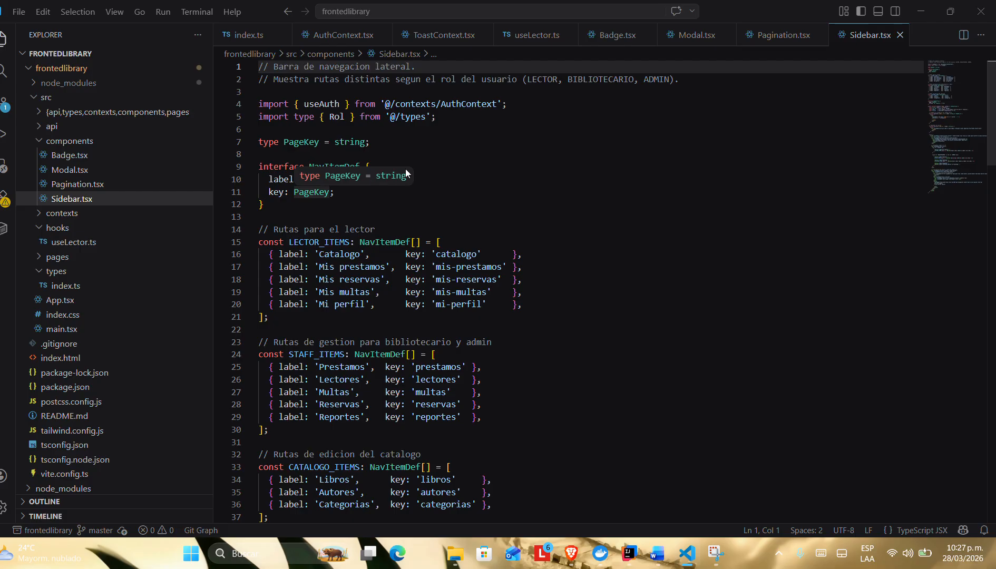
{"action": "scroll", "coordinate": [412, 275], "scroll_direction": "down", "scroll_amount": 3}
{"action": "scroll", "coordinate": [413, 275], "scroll_direction": "down", "scroll_amount": 5}
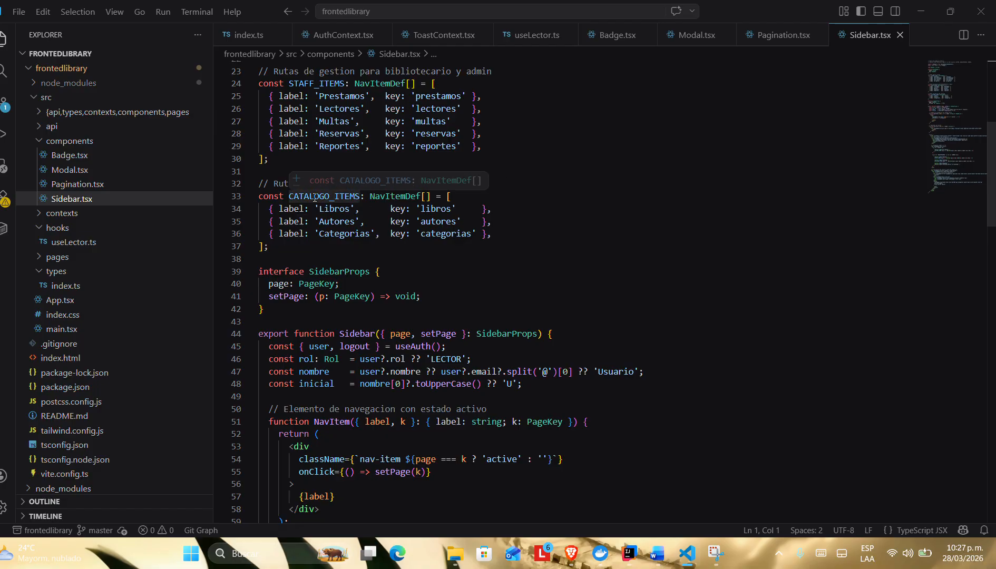
{"action": "scroll", "coordinate": [315, 199], "scroll_direction": "up", "scroll_amount": 3}
{"action": "scroll", "coordinate": [320, 134], "scroll_direction": "down", "scroll_amount": 10}
{"action": "scroll", "coordinate": [320, 134], "scroll_direction": "down", "scroll_amount": 2}
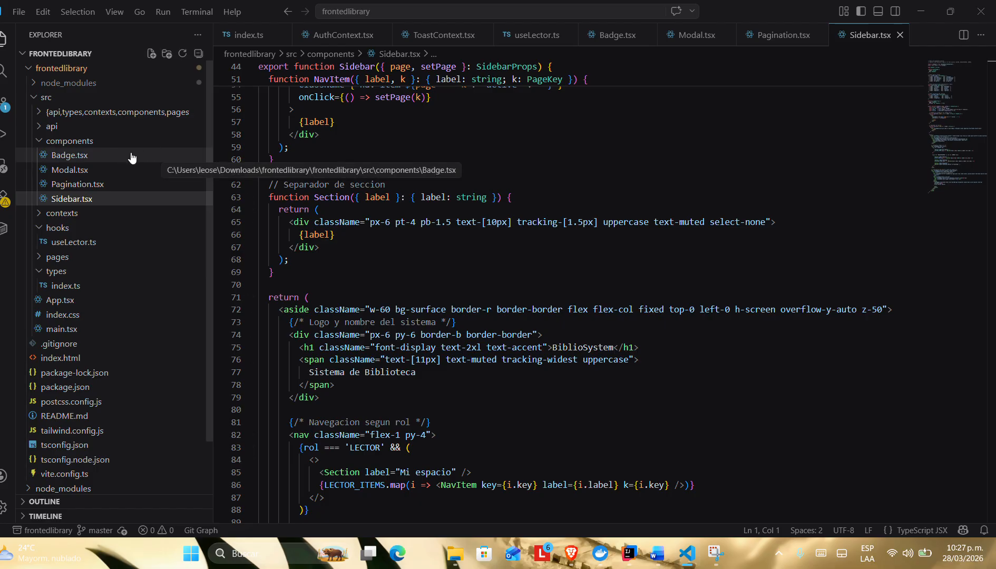
{"action": "scroll", "coordinate": [93, 264], "scroll_direction": "down", "scroll_amount": 2}
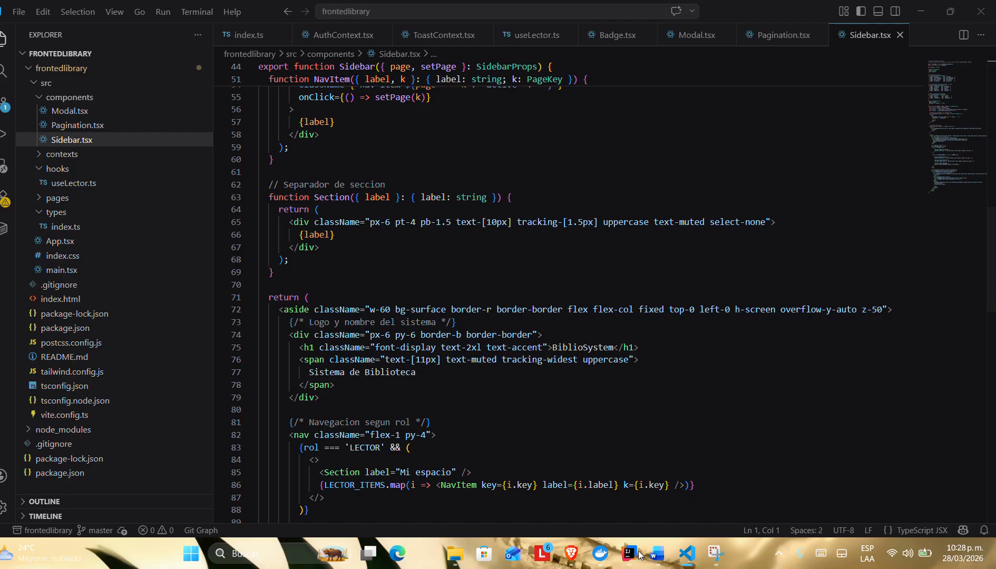
Step: Switch to the project requirements document in Word and review the authentication user stories
{"action": "mouse_move", "coordinate": [661, 553]}
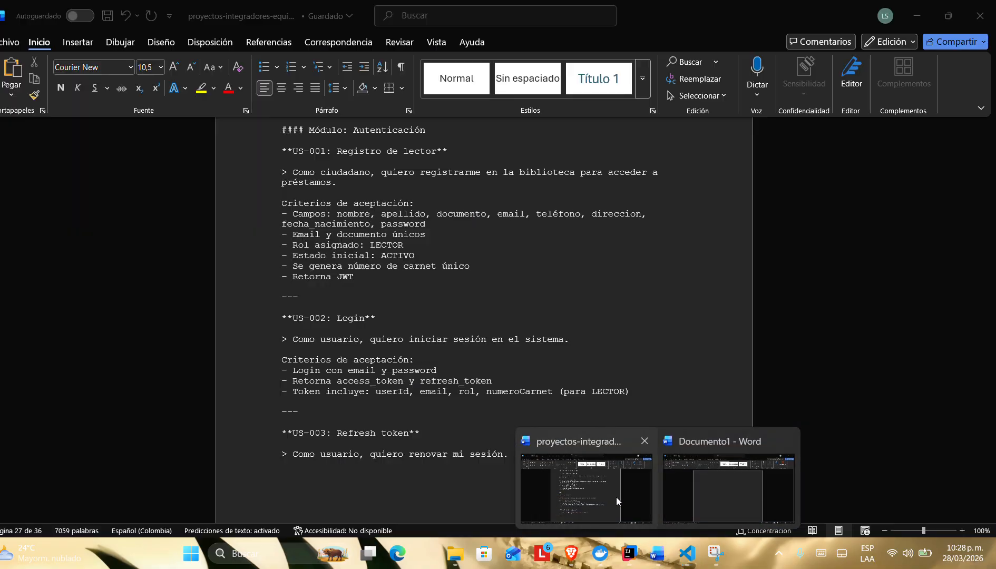
{"action": "left_click", "coordinate": [616, 498]}
{"action": "scroll", "coordinate": [375, 262], "scroll_direction": "up", "scroll_amount": 4}
{"action": "scroll", "coordinate": [366, 229], "scroll_direction": "down", "scroll_amount": 2}
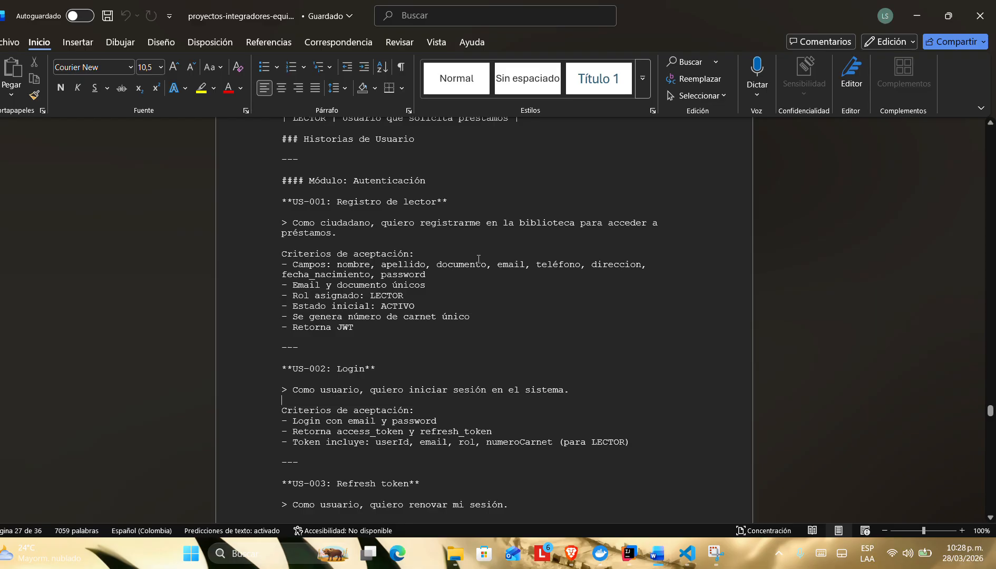
Step: Return to VS Code, close the two old terminal sessions, and open a new Git Bash terminal
{"action": "left_click", "coordinate": [688, 554]}
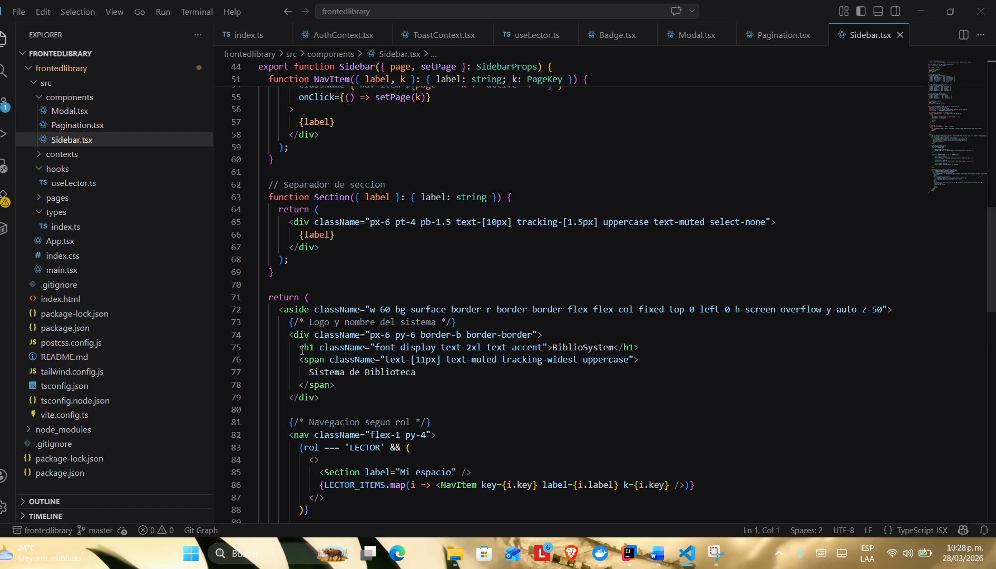
{"action": "key", "text": "ctrl+grave"}
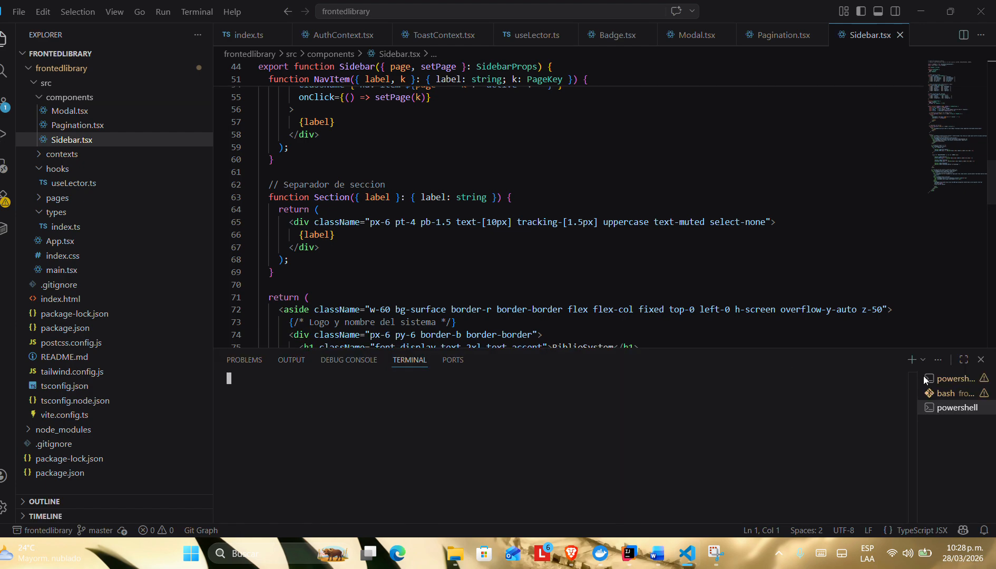
{"action": "left_click", "coordinate": [971, 379]}
{"action": "left_click", "coordinate": [970, 379]}
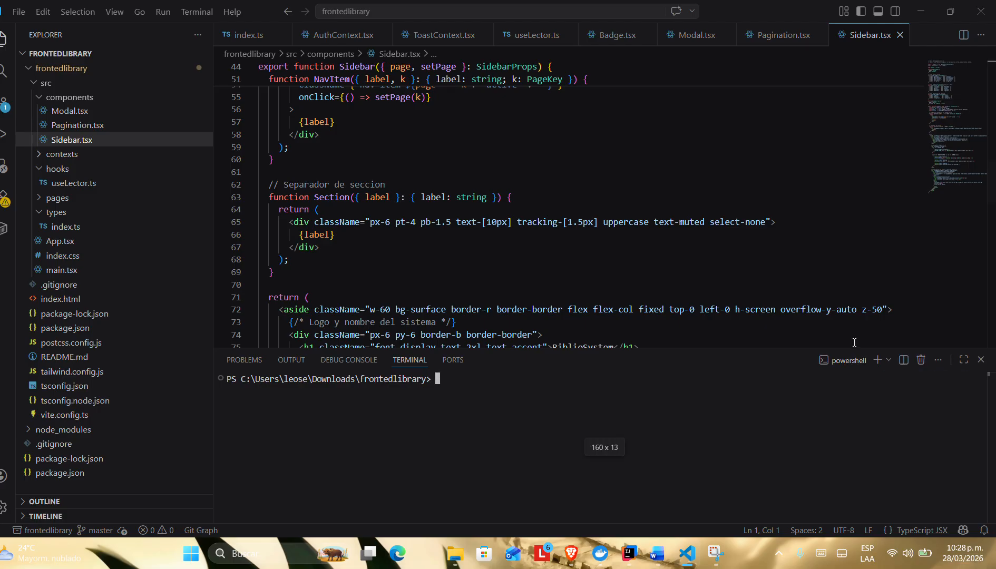
{"action": "left_click", "coordinate": [889, 360]}
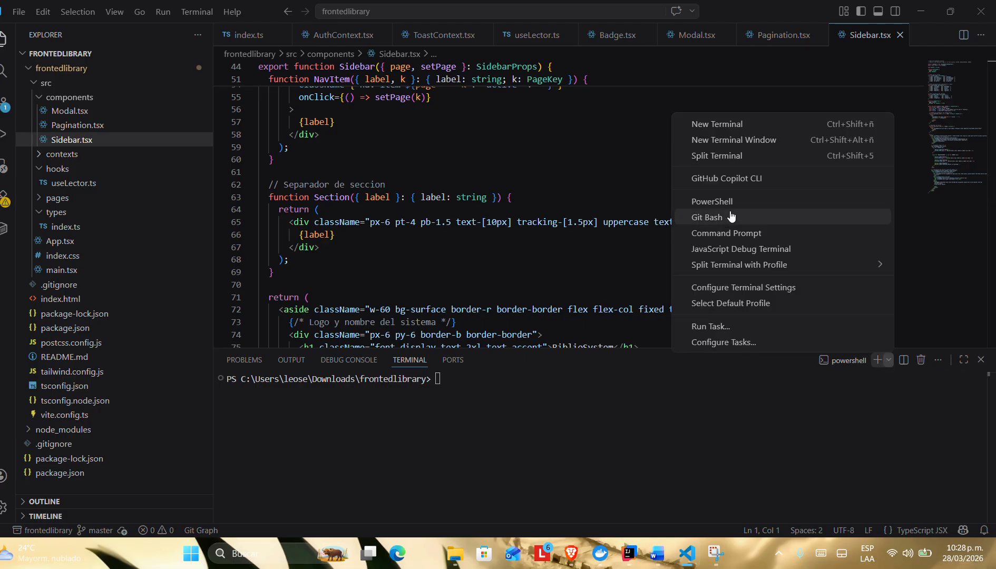
{"action": "left_click", "coordinate": [707, 217]}
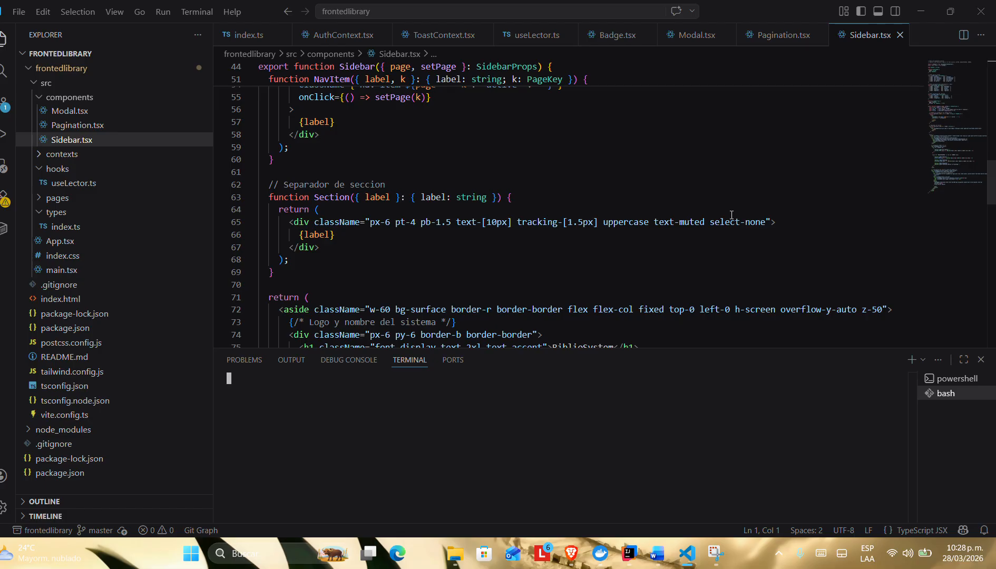
Step: Start the frontend dev server with npm run dev from the inner frontedlibrary folder
{"action": "type", "text": "n"}
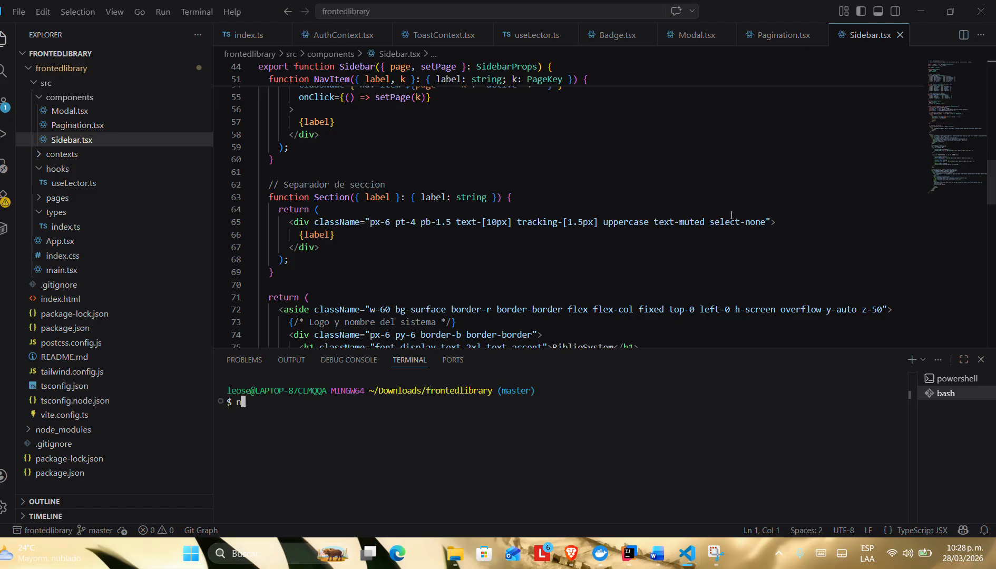
{"action": "type", "text": "pm run dev"}
{"action": "key", "text": "Return"}
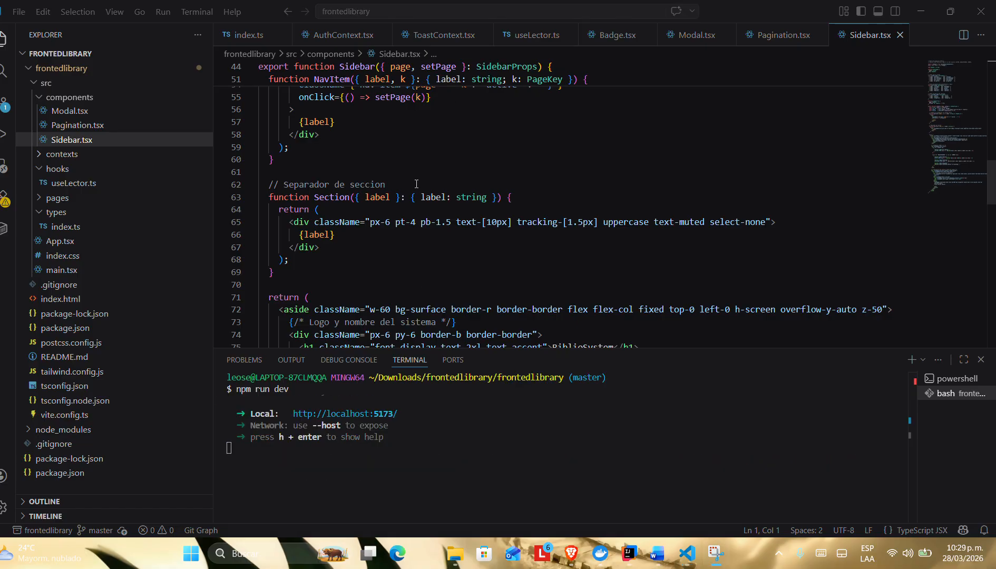
{"action": "scroll", "coordinate": [326, 422], "scroll_direction": "up", "scroll_amount": 5}
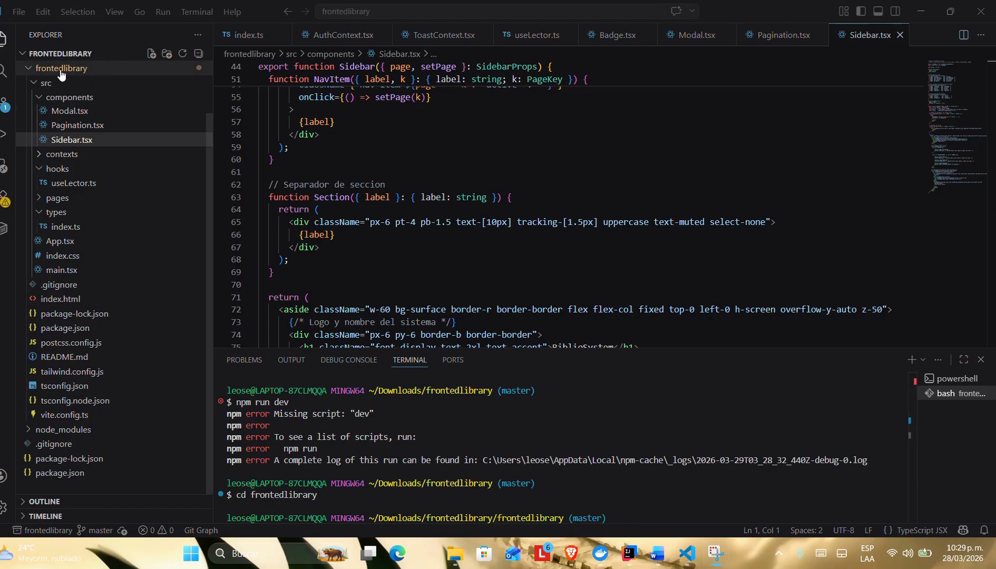
{"action": "scroll", "coordinate": [306, 437], "scroll_direction": "down", "scroll_amount": 3}
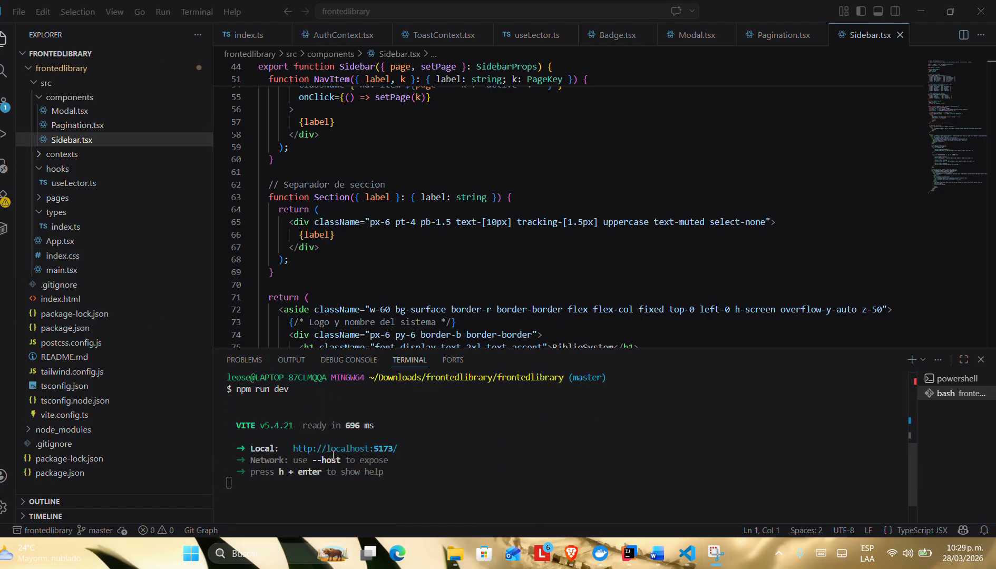
{"action": "left_click", "coordinate": [334, 450], "text": "ctrl"}
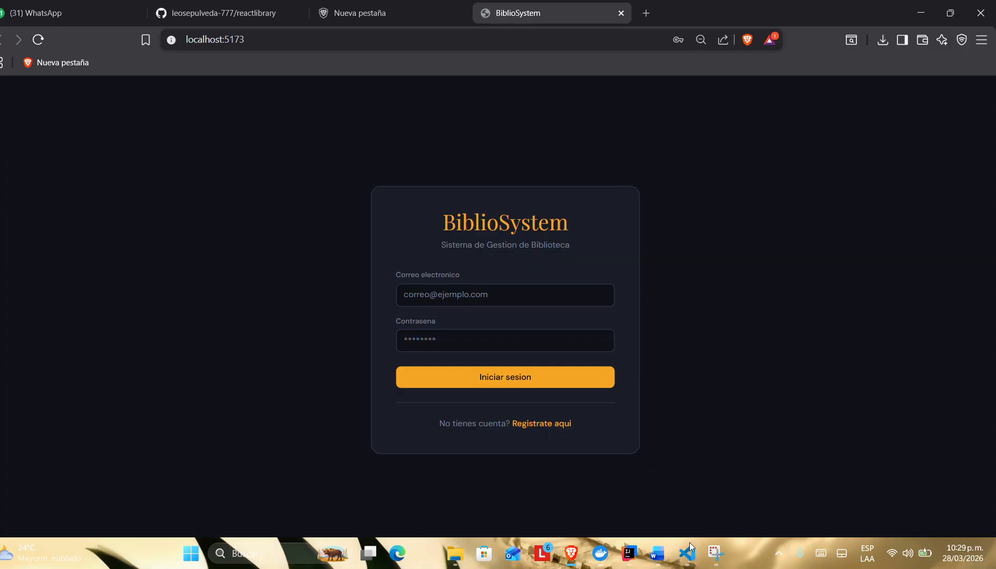
Step: Switch to the Word requirements document and review the US-001 reader registration criteria, including assigned role and initial state
{"action": "left_click", "coordinate": [659, 555]}
{"action": "left_click", "coordinate": [604, 497]}
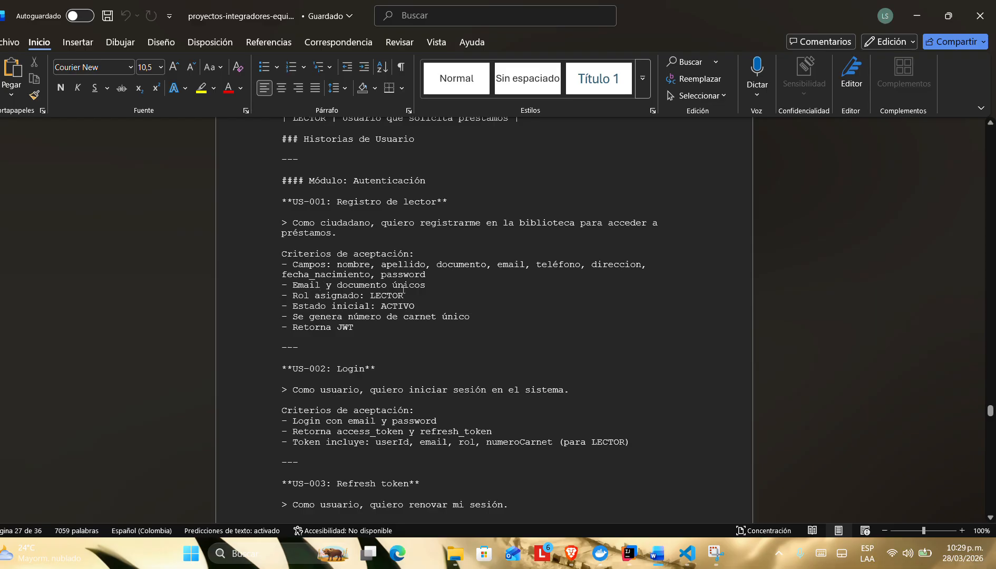
{"action": "double_click", "coordinate": [372, 295]}
{"action": "key", "text": "Down"}
{"action": "key", "text": "Down"}
{"action": "key", "text": "Down"}
{"action": "key", "text": "Down"}
{"action": "double_click", "coordinate": [387, 307]}
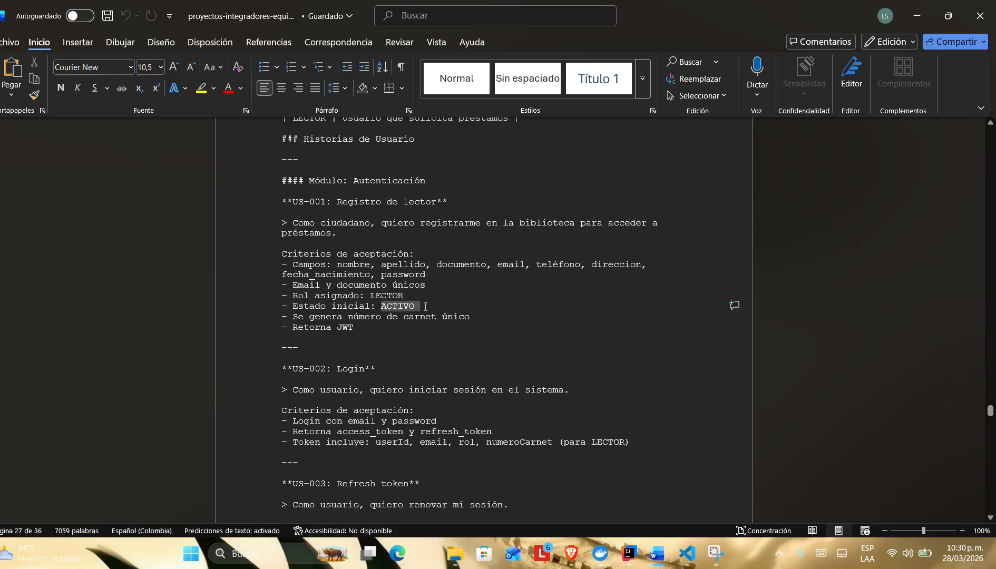
{"action": "left_click", "coordinate": [405, 339]}
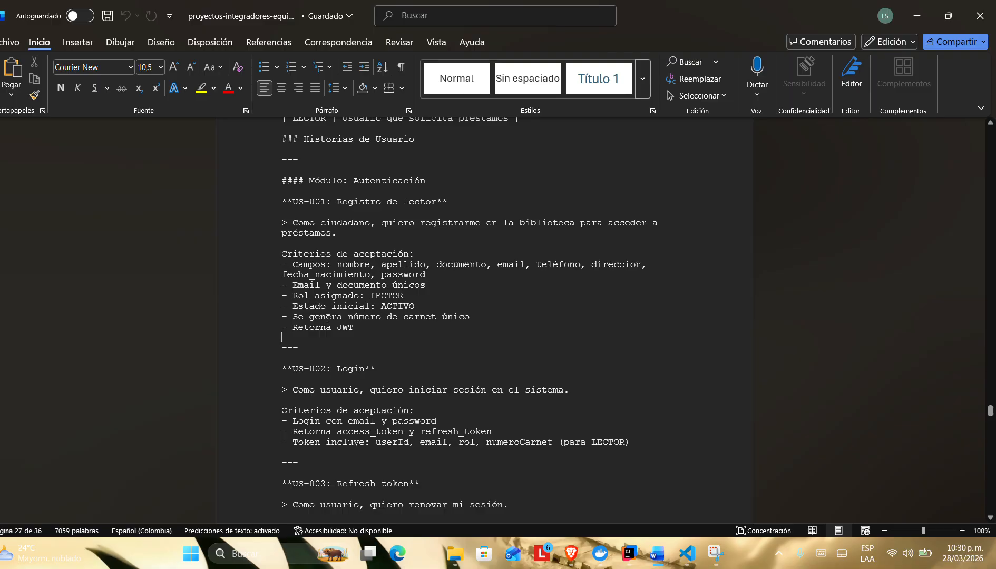
Step: Return to the BiblioSystem login page in the browser and open the reader registration form
{"action": "key", "text": "alt+Tab"}
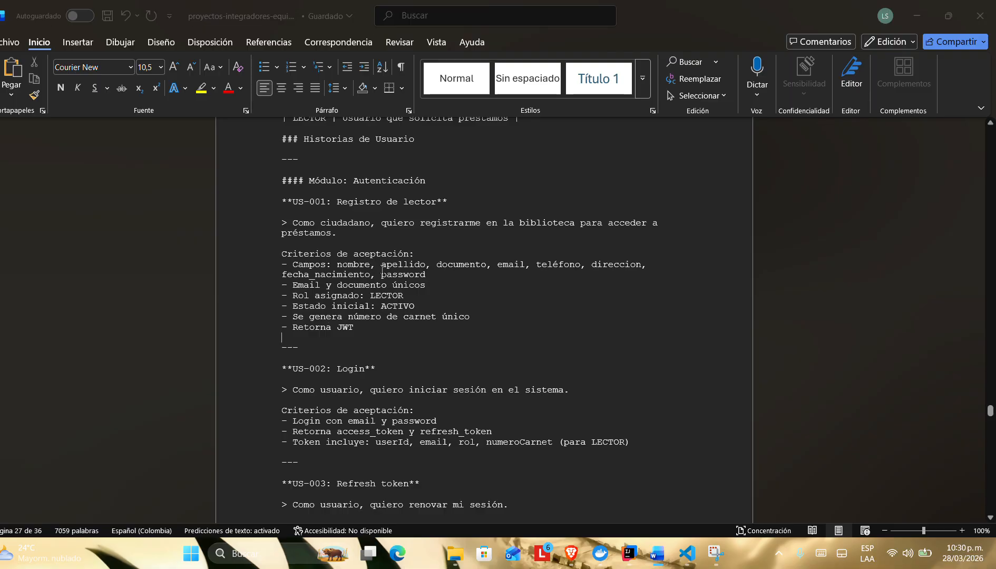
{"action": "left_click", "coordinate": [433, 290]}
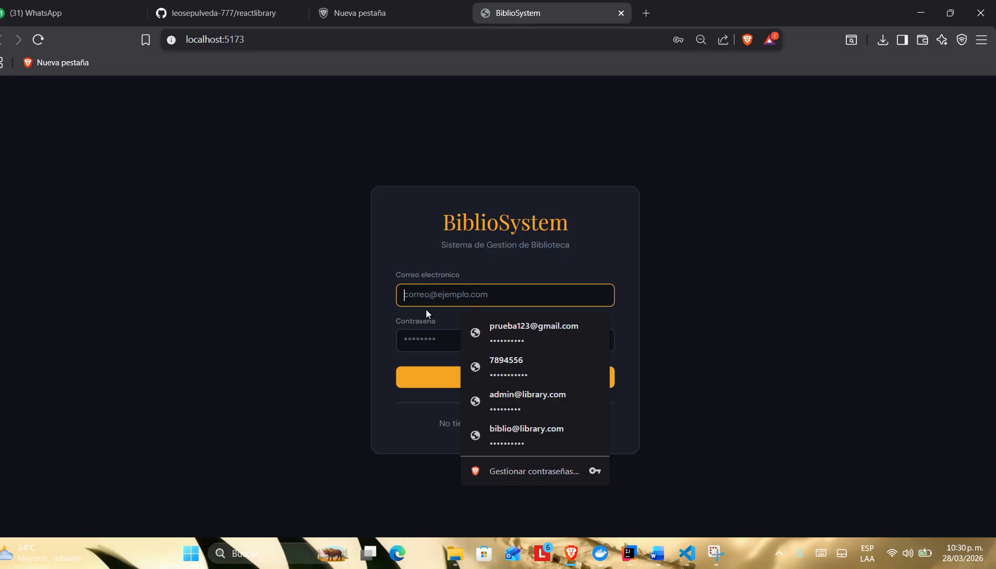
{"action": "left_click", "coordinate": [405, 338]}
{"action": "left_click", "coordinate": [433, 297]}
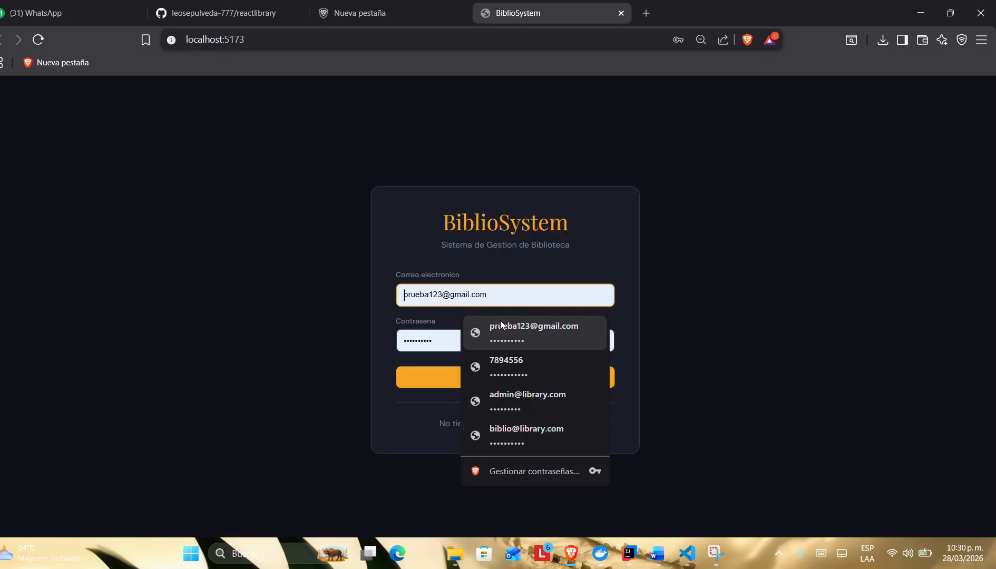
{"action": "left_click", "coordinate": [655, 322]}
{"action": "left_click", "coordinate": [551, 427]}
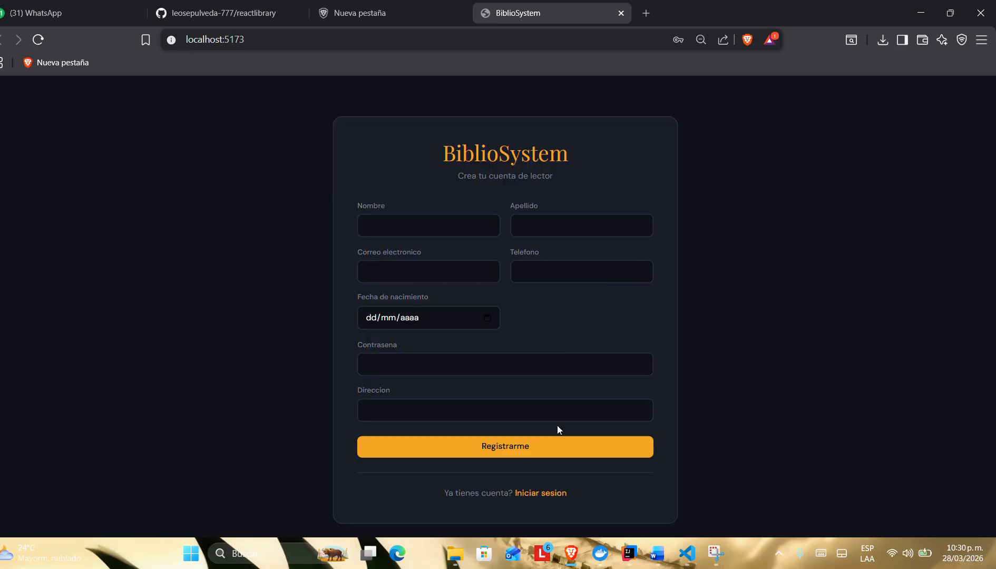
Step: Fill in the reader's first name and surname in the registration form
{"action": "left_click", "coordinate": [398, 220]}
{"action": "key", "text": "Caps_Lock"}
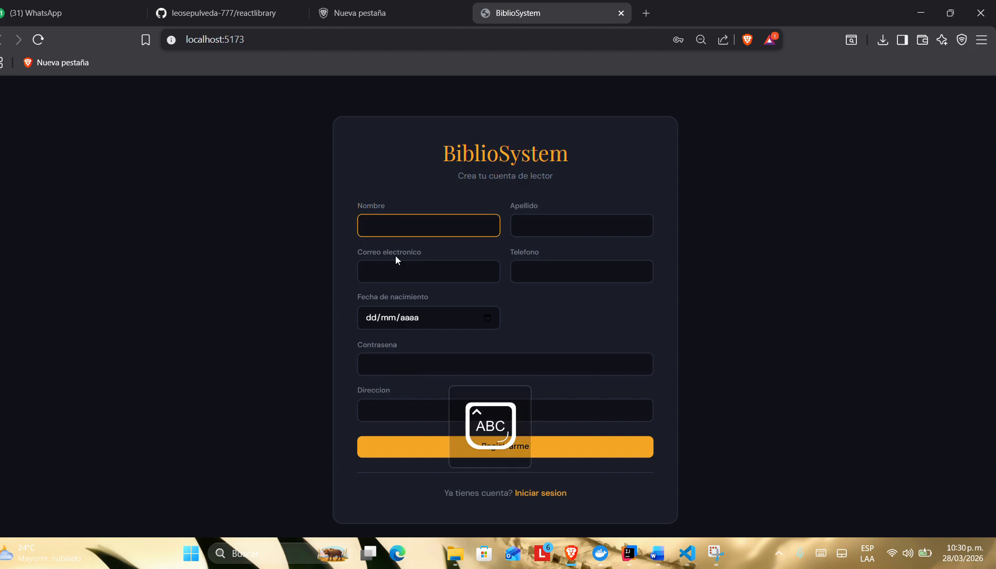
{"action": "key", "text": "Caps_Lock"}
{"action": "key", "text": "Caps_Lock"}
{"action": "type", "text": "P"}
{"action": "key", "text": "Caps_Lock"}
{"action": "type", "text": "epito"}
{"action": "left_click", "coordinate": [515, 231]}
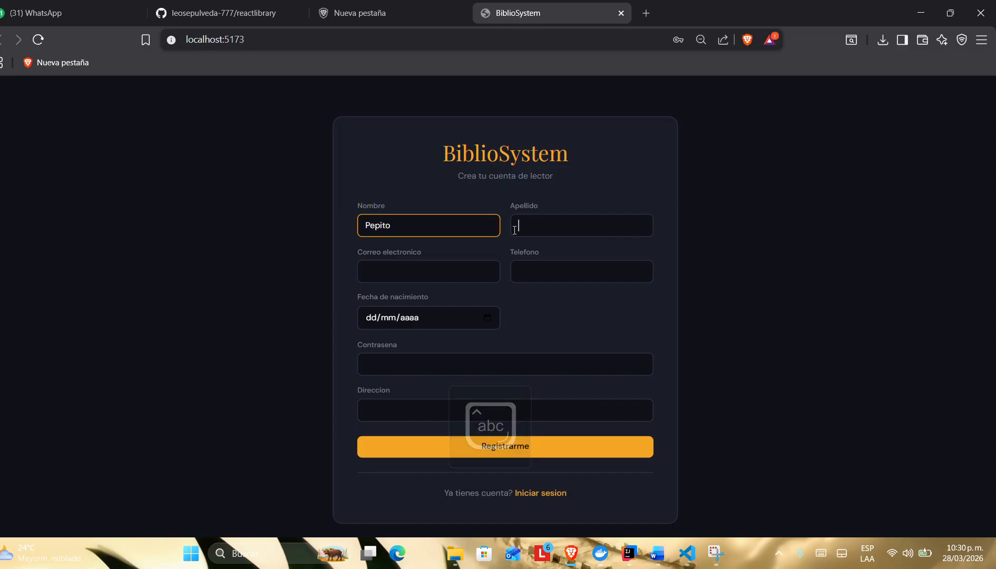
{"action": "key", "text": "Caps_Lock"}
{"action": "type", "text": "P"}
{"action": "key", "text": "Caps_Lock"}
{"action": "type", "text": "e"}
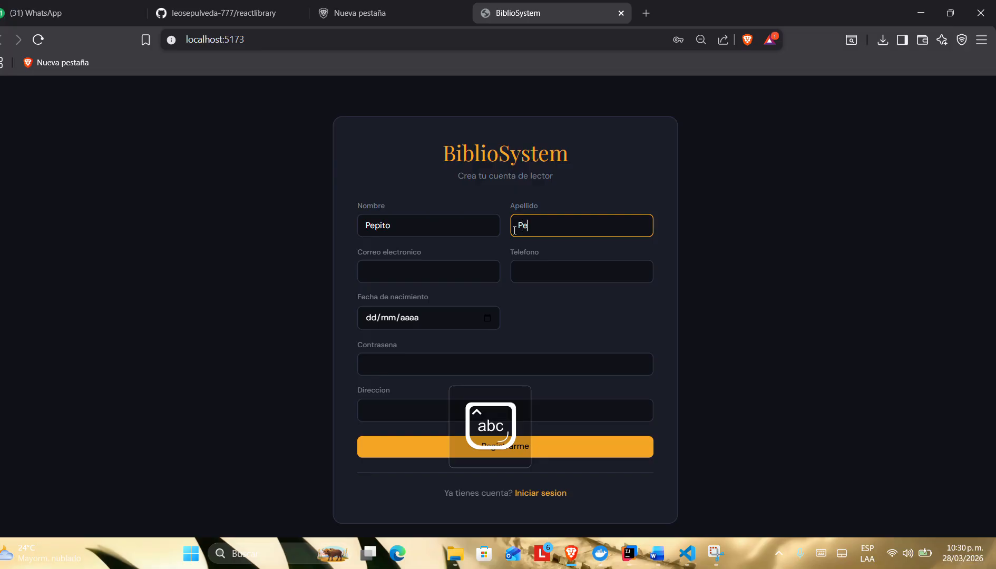
{"action": "type", "text": "rez"}
Step: Enter the reader's e-mail address and phone number in the registration form
{"action": "left_click", "coordinate": [442, 277]}
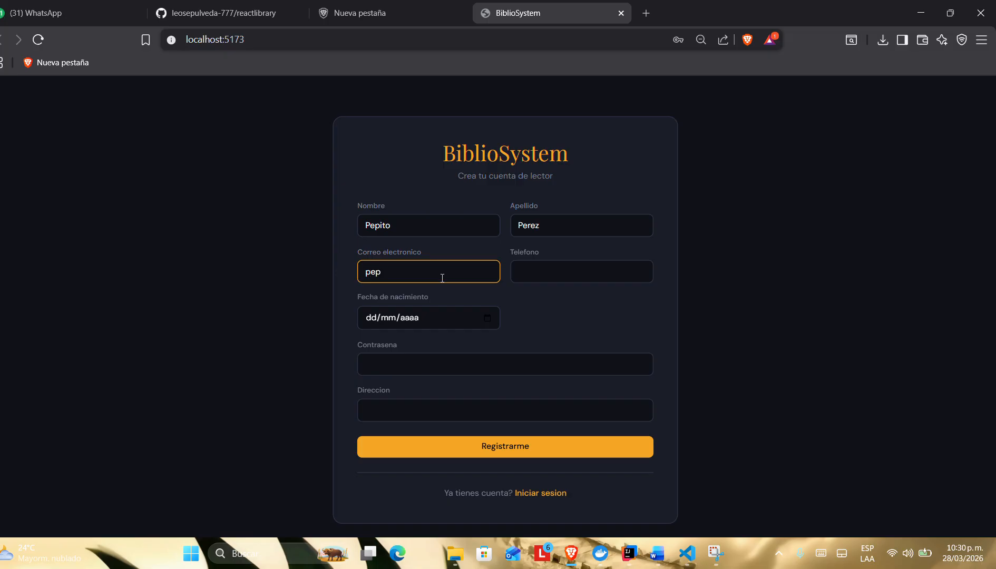
{"action": "left_click", "coordinate": [543, 277]}
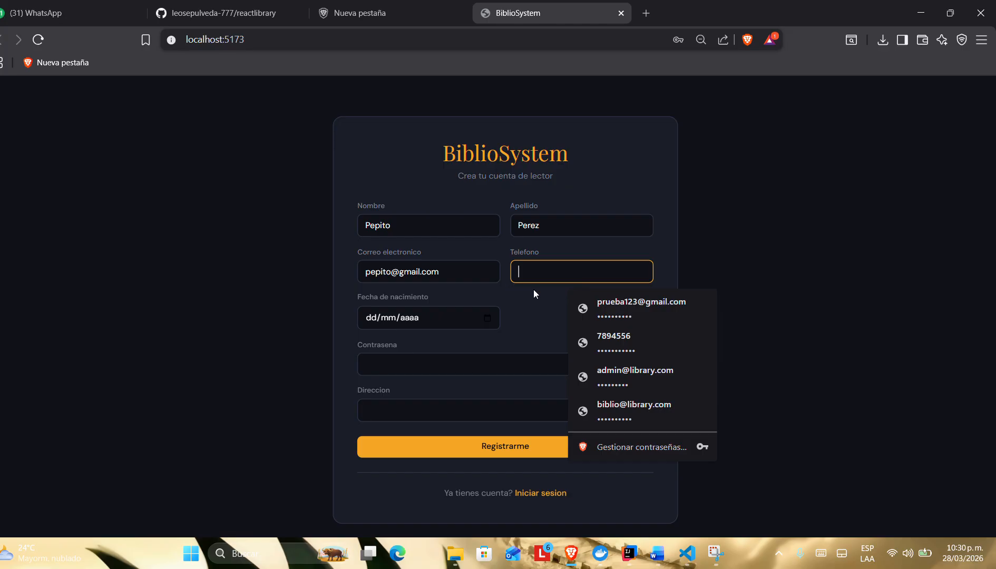
{"action": "type", "text": "12345667899"}
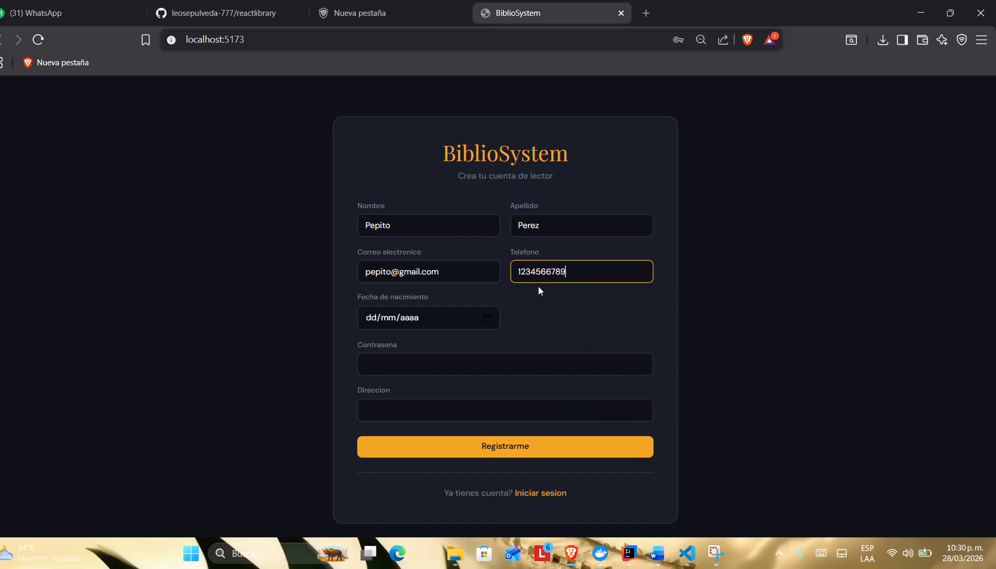
Step: Choose the reader's date of birth from the calendar in the registration form
{"action": "left_click", "coordinate": [486, 320]}
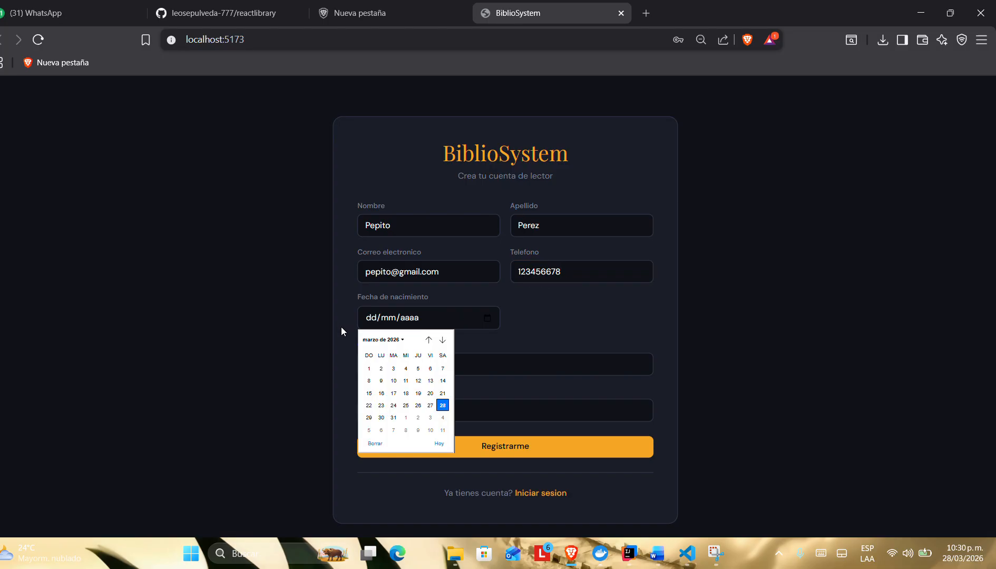
{"action": "left_click", "coordinate": [395, 341]}
{"action": "scroll", "coordinate": [393, 354], "scroll_direction": "up", "scroll_amount": 5}
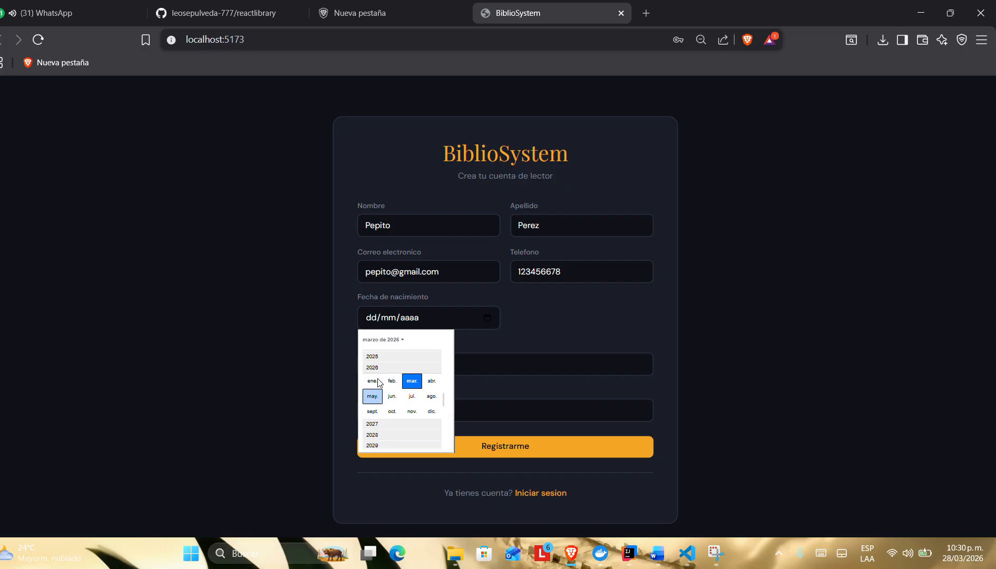
{"action": "scroll", "coordinate": [378, 383], "scroll_direction": "up", "scroll_amount": 4}
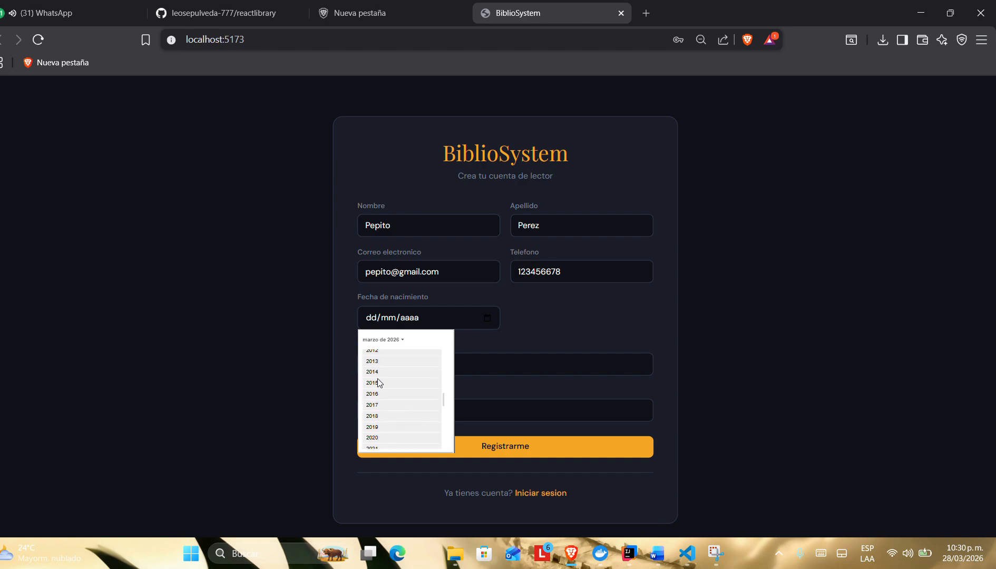
{"action": "scroll", "coordinate": [380, 369], "scroll_direction": "up", "scroll_amount": 1}
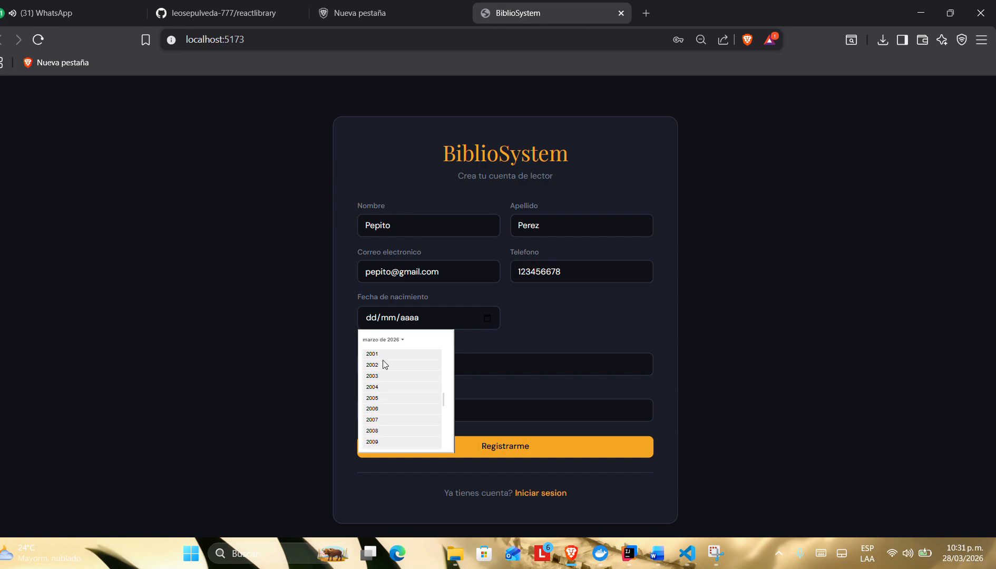
{"action": "left_click", "coordinate": [374, 355]}
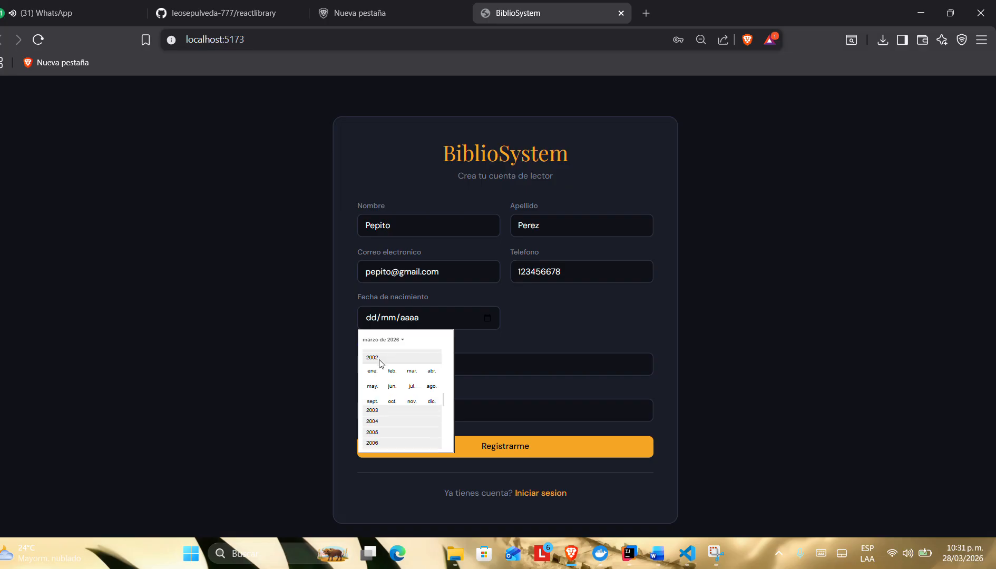
{"action": "left_click", "coordinate": [412, 368]}
{"action": "left_click", "coordinate": [406, 418]}
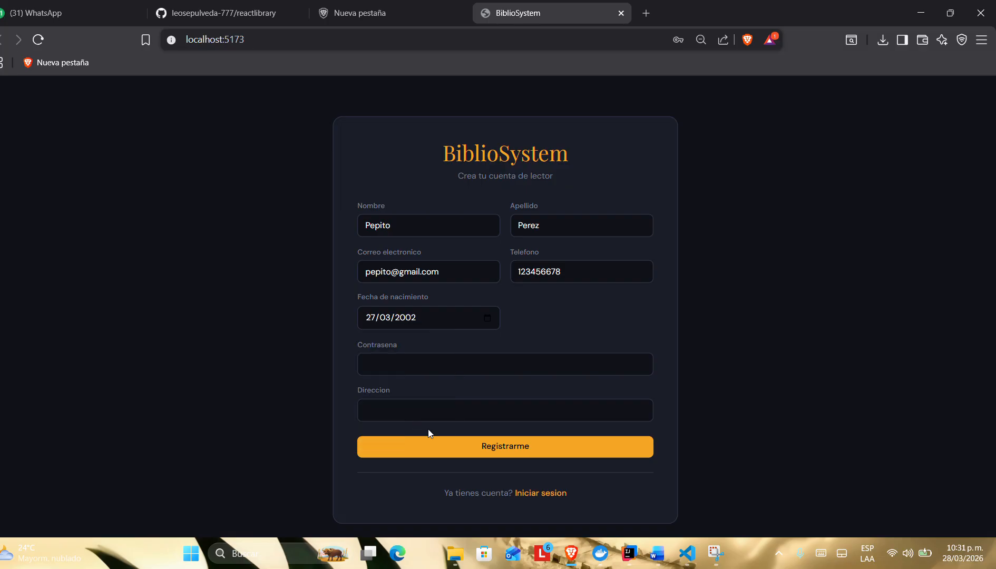
Step: Enter the account password in the reader registration form
{"action": "left_click", "coordinate": [388, 365]}
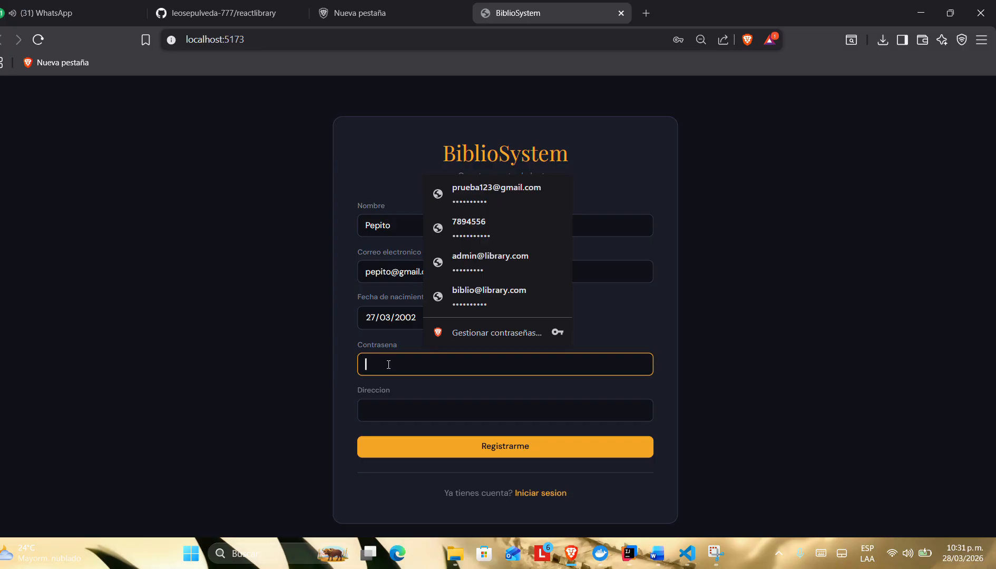
{"action": "type", "text": "1"}
{"action": "key", "text": "BackSpace"}
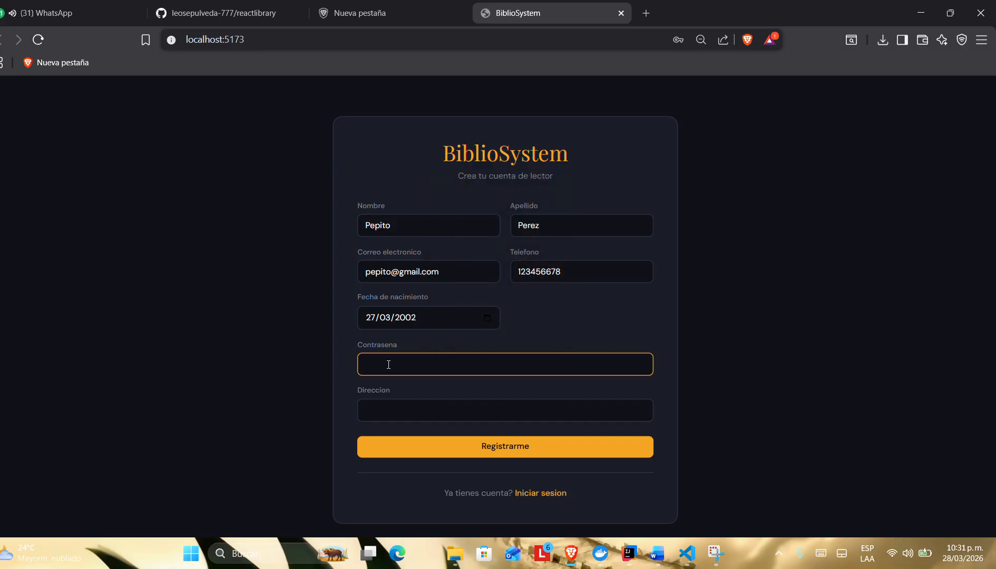
{"action": "key", "text": "Caps_Lock"}
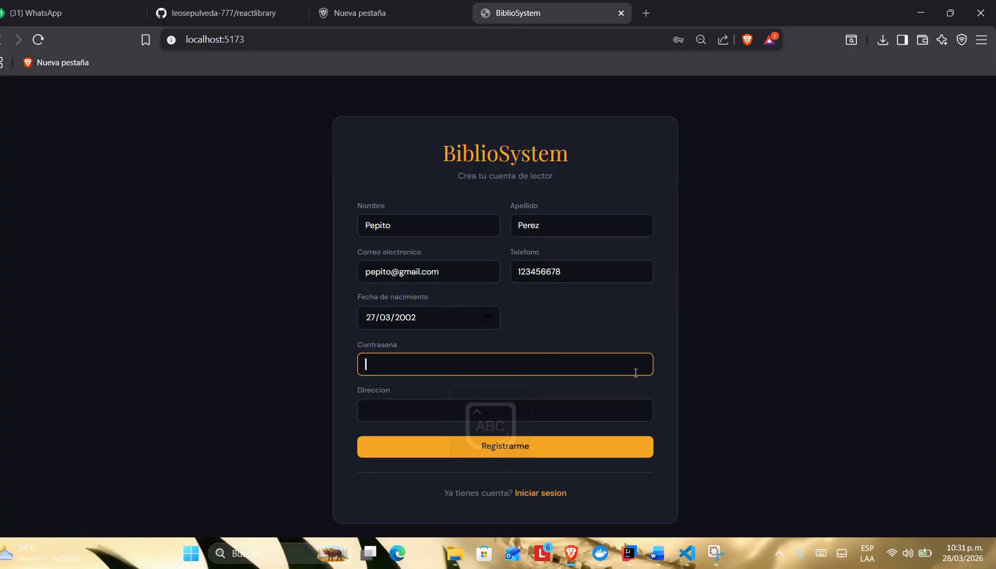
{"action": "left_click", "coordinate": [419, 361]}
{"action": "left_click", "coordinate": [368, 379]}
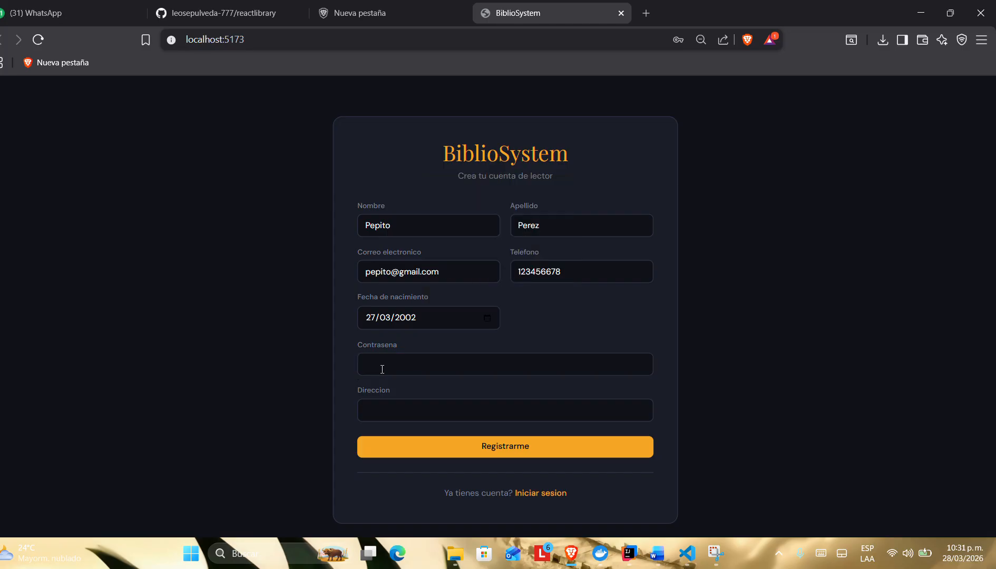
{"action": "left_click", "coordinate": [383, 369]}
{"action": "key", "text": "Caps_Lock"}
{"action": "key", "text": "Caps_Lock"}
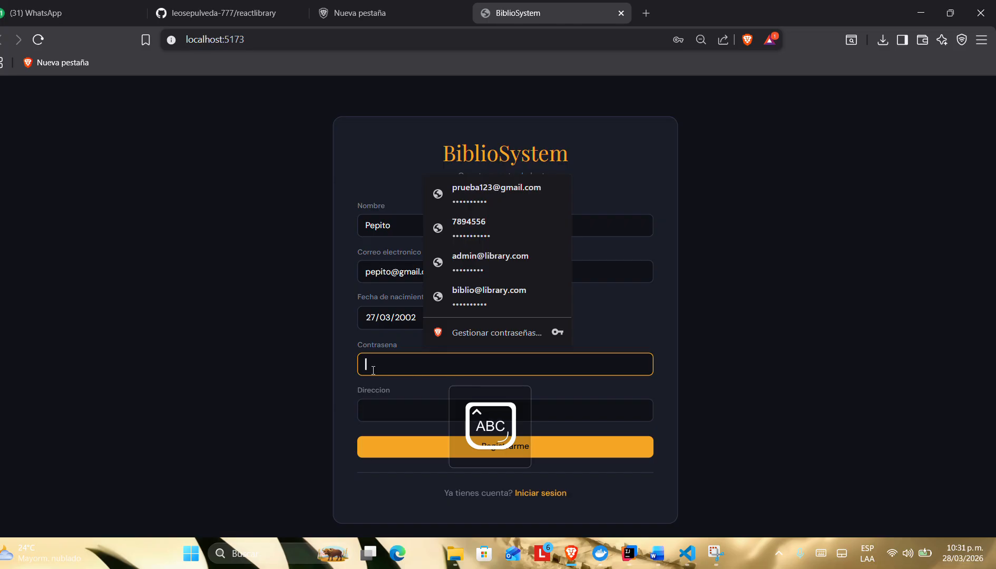
{"action": "key", "text": "Caps_Lock"}
{"action": "type", "text": "12"}
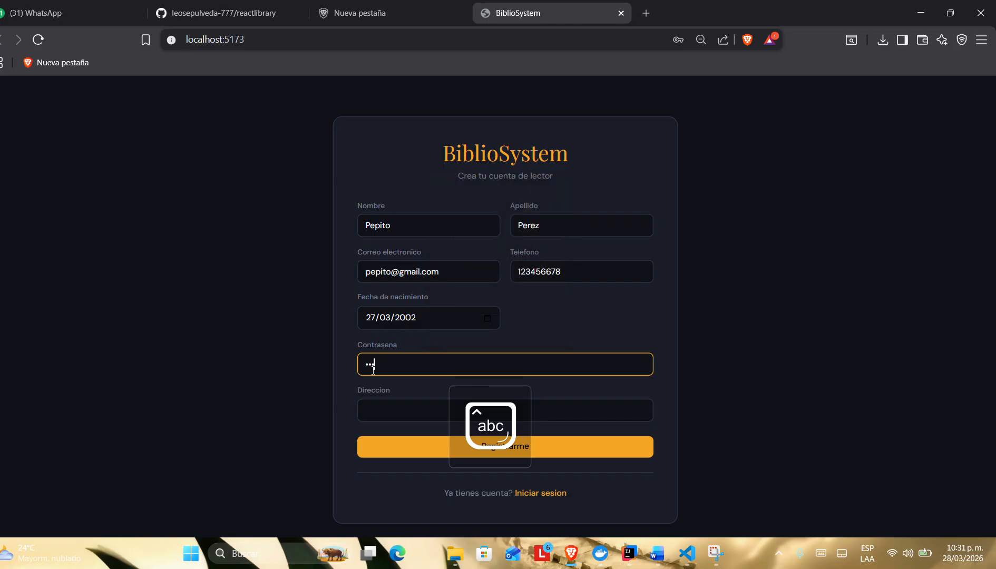
{"action": "type", "text": "34567"}
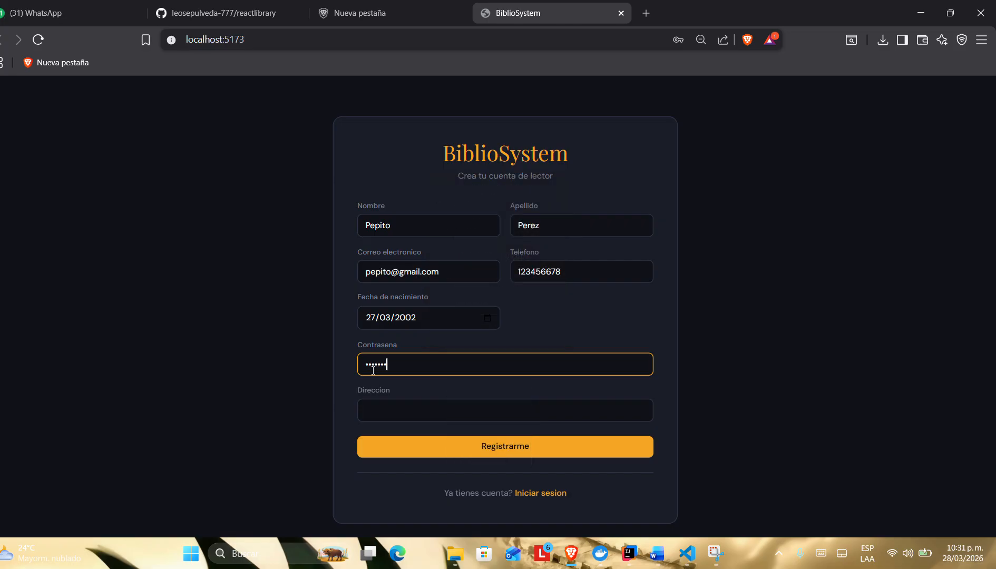
{"action": "type", "text": "89"}
Step: Enter the reader's address in the registration form
{"action": "left_click", "coordinate": [373, 410]}
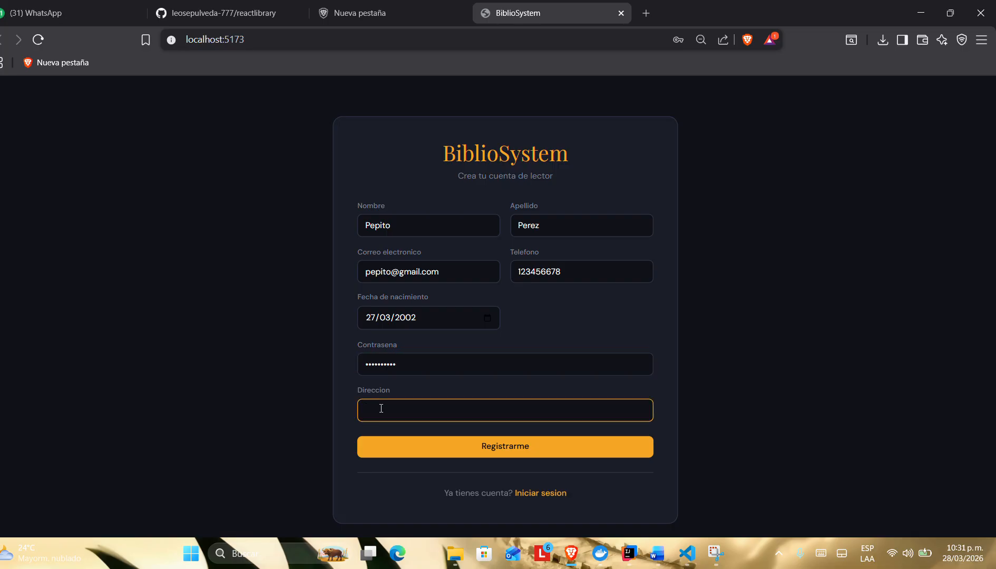
{"action": "type", "text": "cesa"}
{"action": "type", "text": "e"}
{"action": "key", "text": "Caps_Lock"}
{"action": "type", "text": "P"}
{"action": "key", "text": "Caps_Lock"}
{"action": "type", "text": "in"}
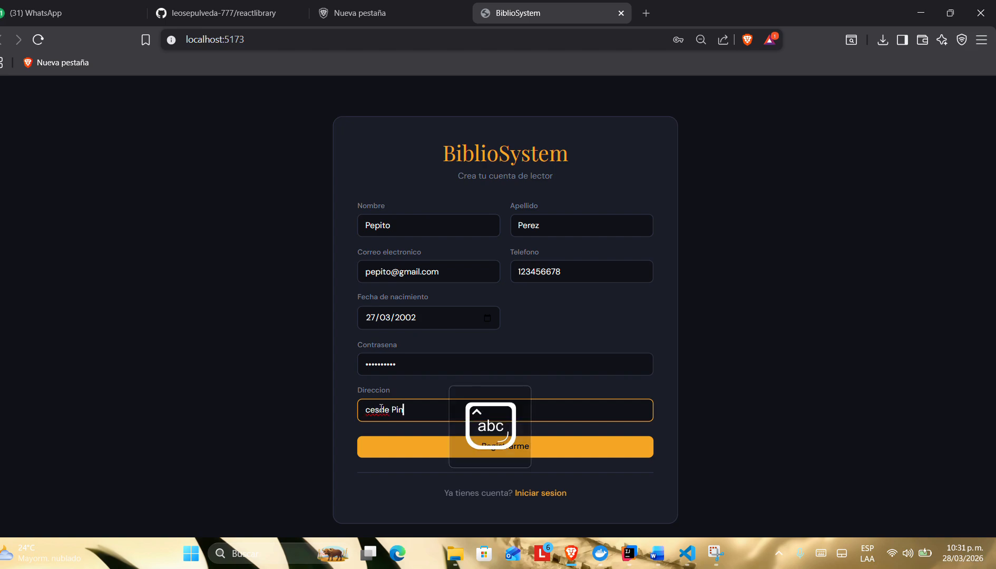
{"action": "type", "text": "tada"}
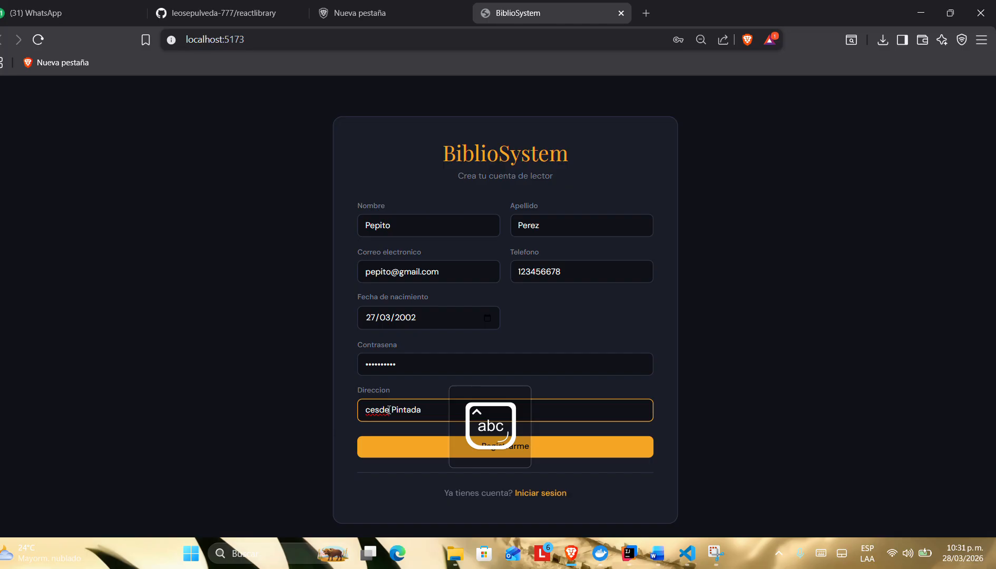
Step: Submit the reader registration and save the new account's login in the browser's password manager
{"action": "left_click", "coordinate": [418, 447]}
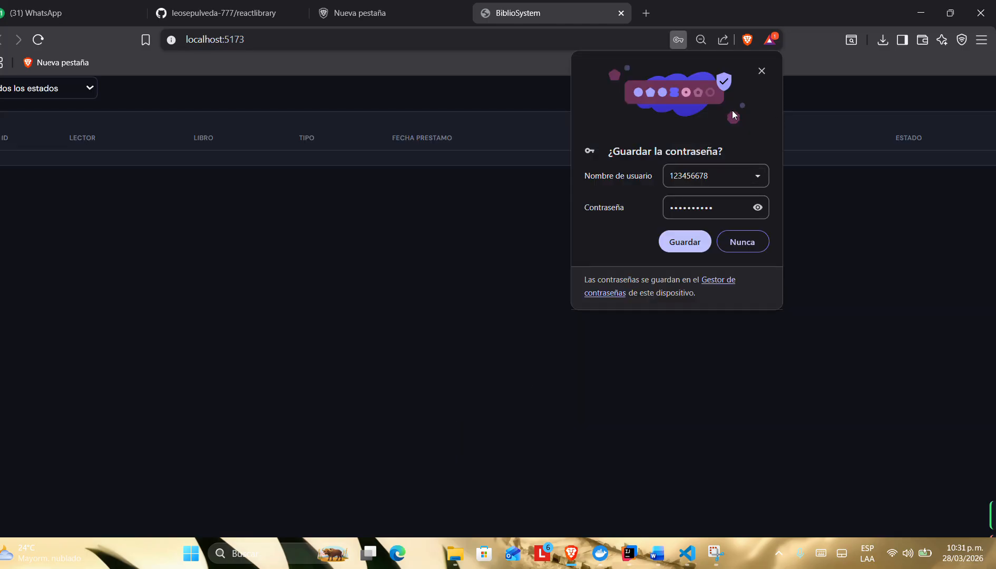
{"action": "left_click", "coordinate": [693, 242]}
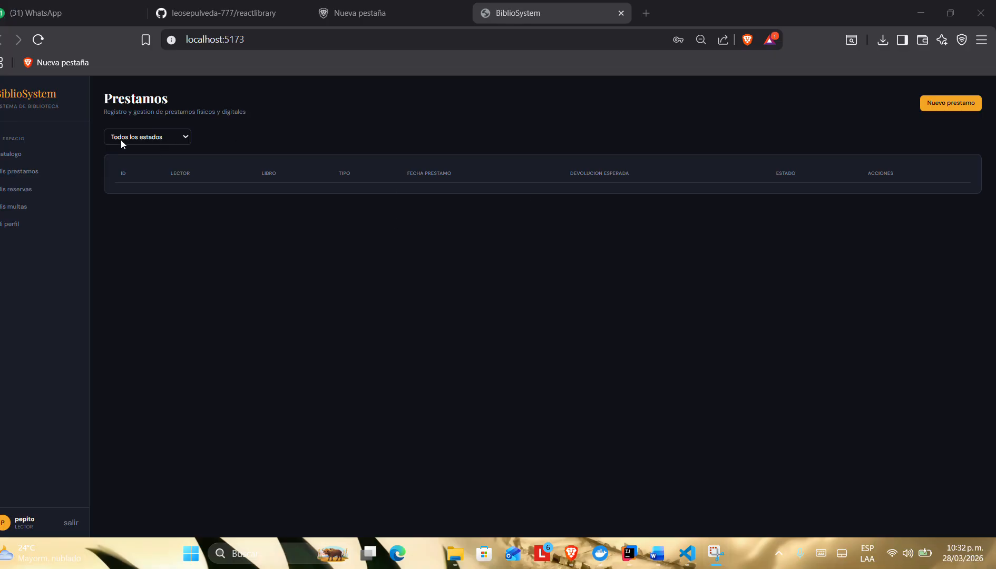
Step: Go through the reader's sections in turn: catalogue, loans, reservations, fines and profile
{"action": "left_click", "coordinate": [35, 155]}
{"action": "left_click", "coordinate": [43, 176]}
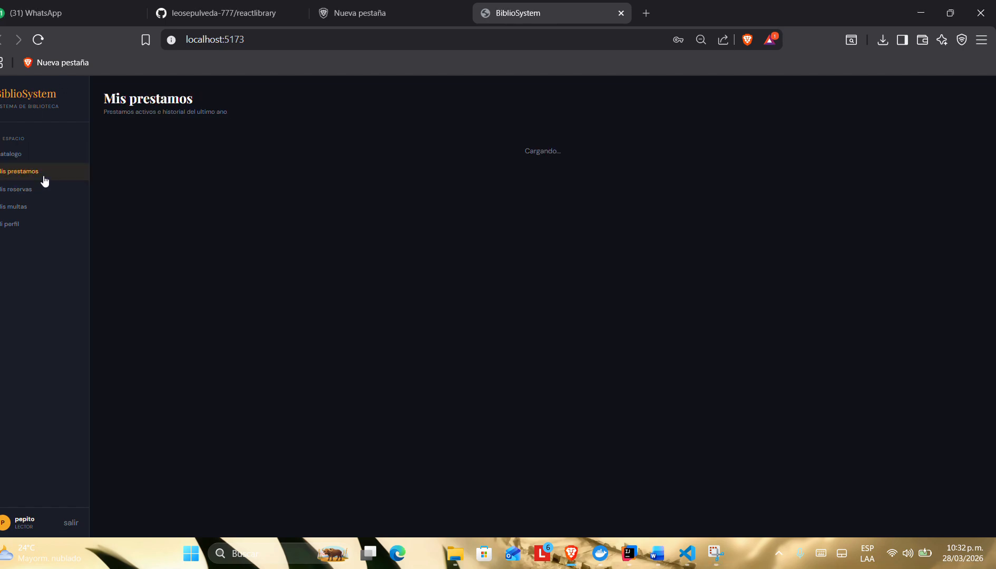
{"action": "left_click", "coordinate": [42, 188]}
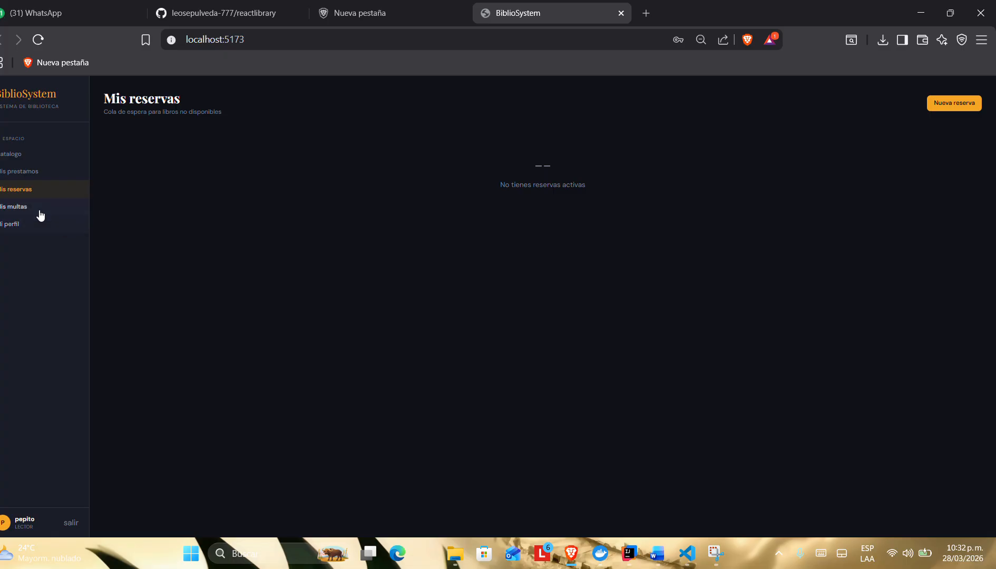
{"action": "left_click", "coordinate": [41, 209]}
{"action": "left_click", "coordinate": [31, 230]}
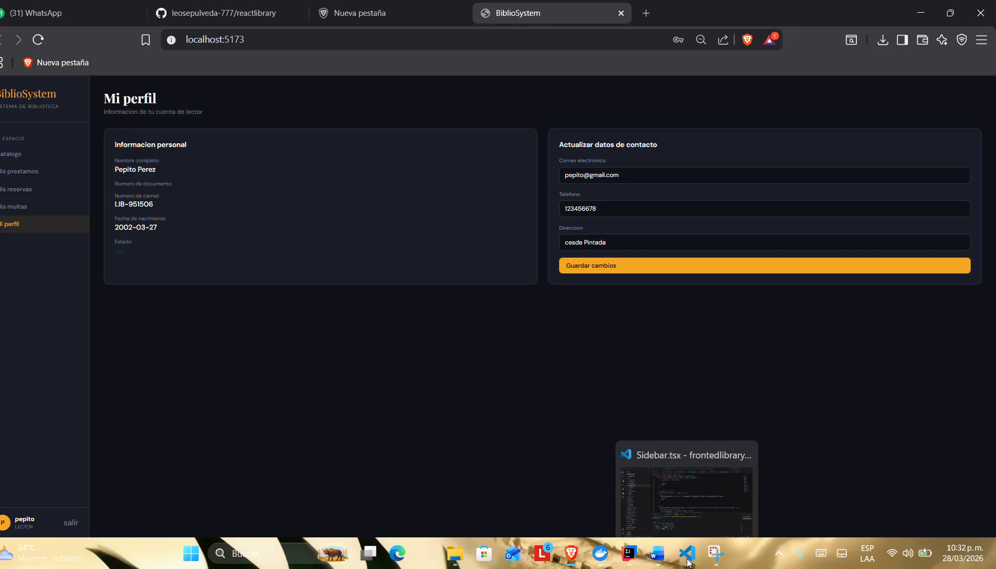
Step: Switch to the project requirements document in Word and review the LibrarySystem authentication stories and role descriptions
{"action": "left_click", "coordinate": [658, 553]}
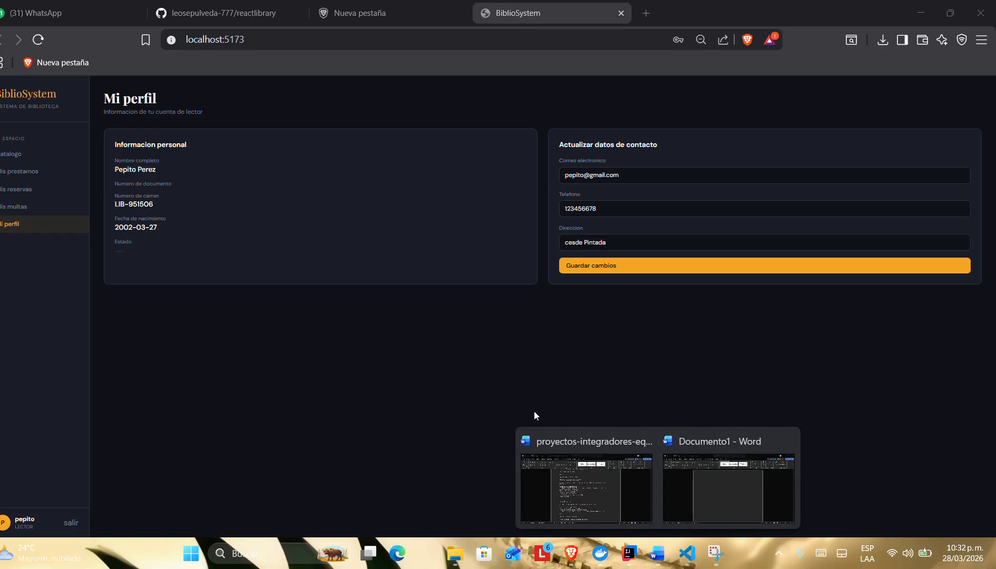
{"action": "left_click", "coordinate": [622, 507]}
{"action": "scroll", "coordinate": [443, 365], "scroll_direction": "down", "scroll_amount": 3}
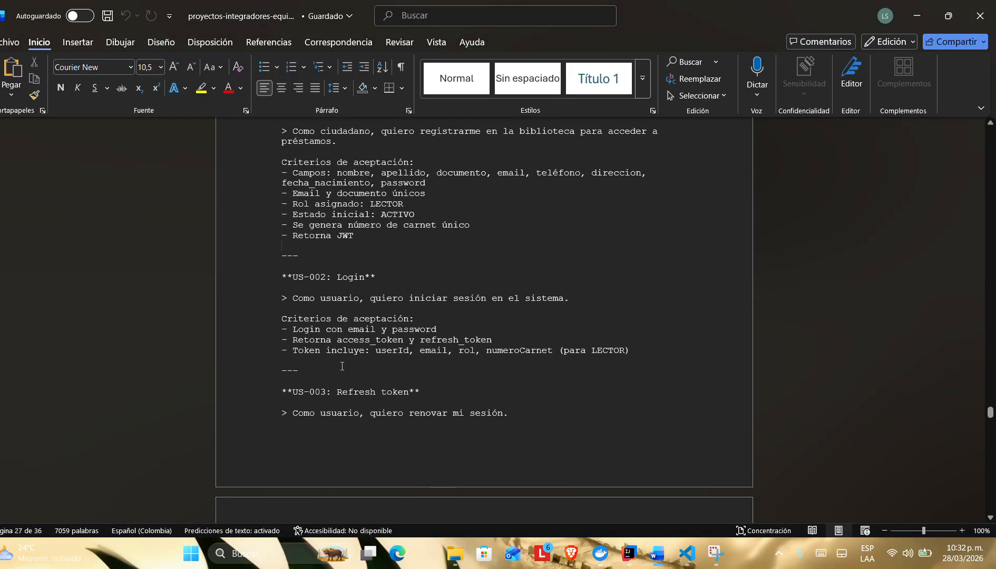
{"action": "scroll", "coordinate": [348, 317], "scroll_direction": "up", "scroll_amount": 10}
{"action": "scroll", "coordinate": [342, 365], "scroll_direction": "up", "scroll_amount": 1}
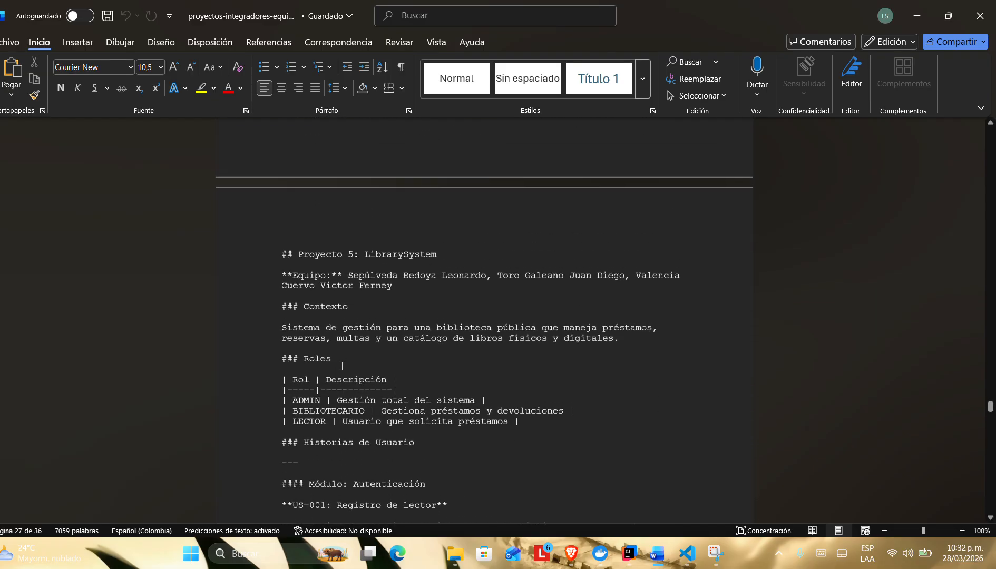
Step: Switch to IntelliJ IDEA and highlight the terminal log lines for the new reader's registration and login
{"action": "key", "text": "alt+Tab"}
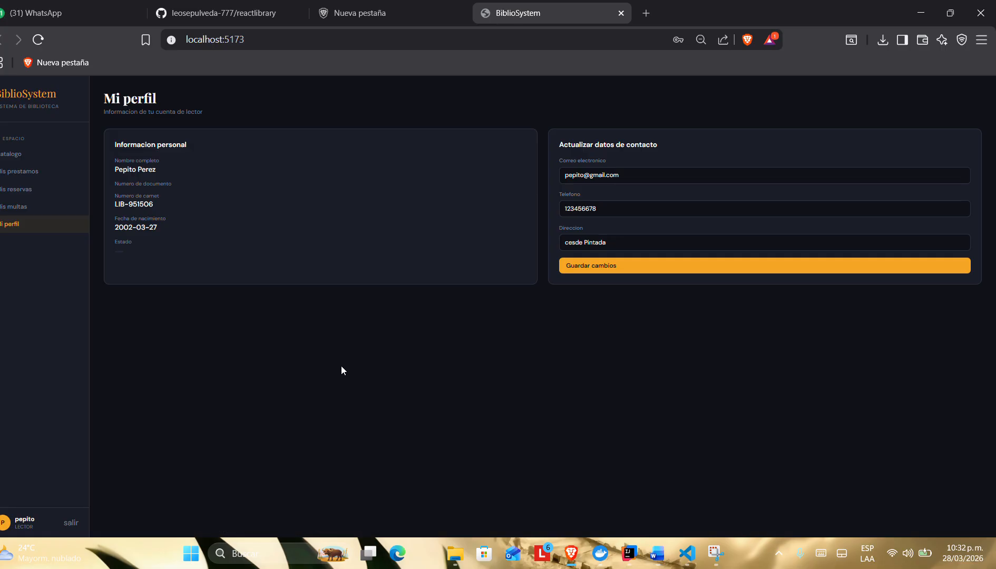
{"action": "left_click", "coordinate": [629, 553]}
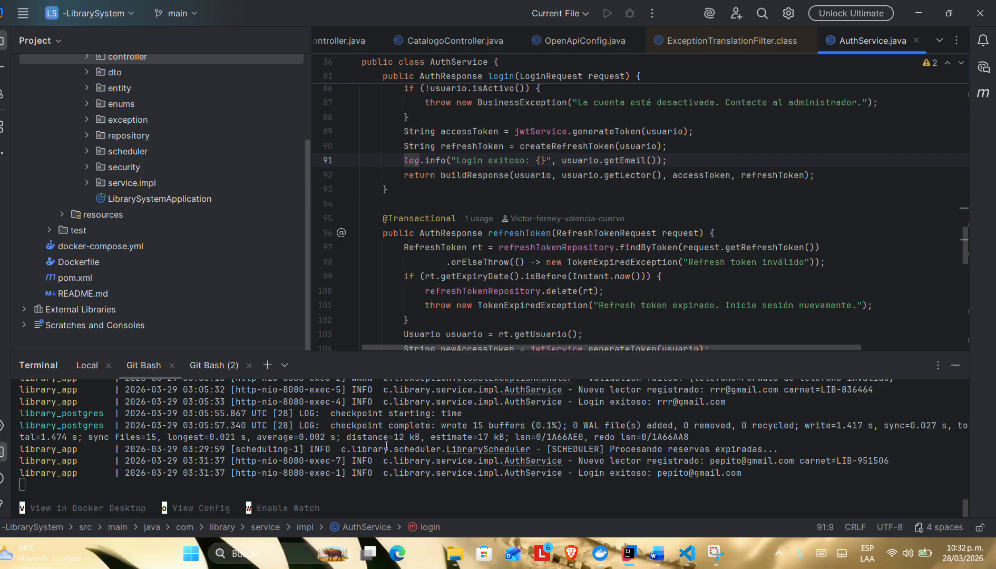
{"action": "left_click_drag", "start_coordinate": [377, 438], "coordinate": [612, 478]}
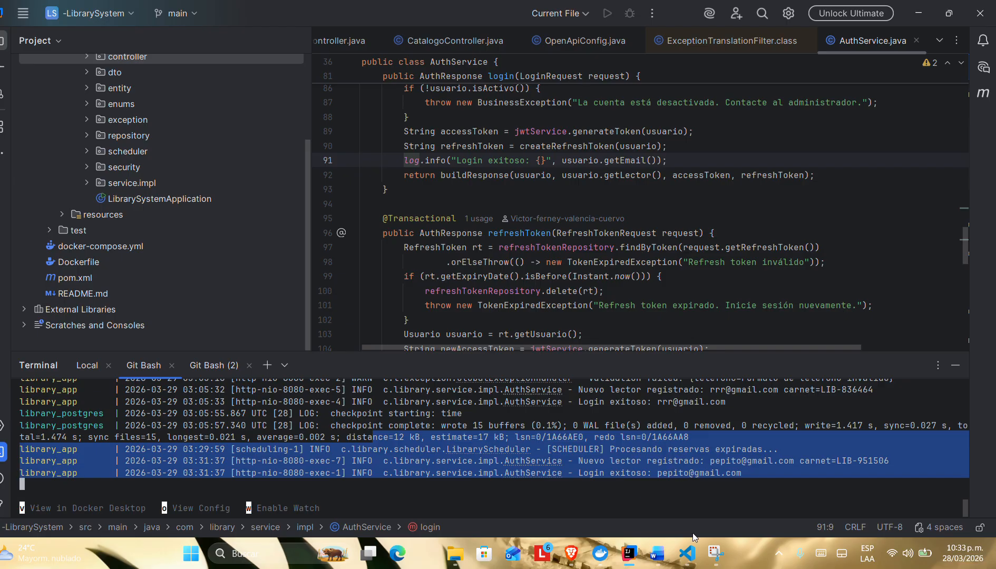
Step: Return to the requirements document in Word and examine the user stories from Proyecto 5's introduction to the Catálogo module's US-004 and US-005
{"action": "left_click", "coordinate": [658, 553]}
{"action": "left_click", "coordinate": [587, 511]}
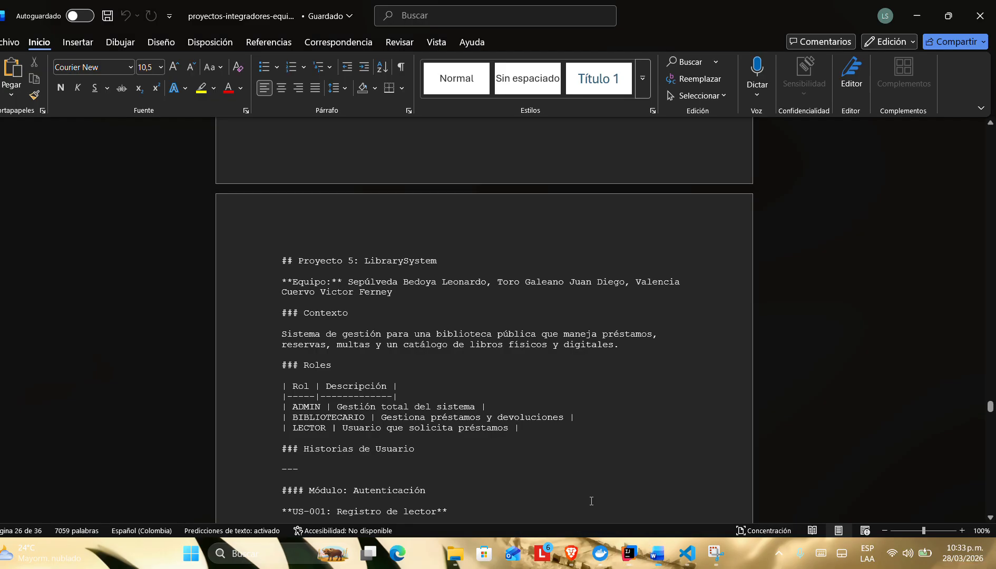
{"action": "scroll", "coordinate": [435, 368], "scroll_direction": "down", "scroll_amount": 1}
{"action": "scroll", "coordinate": [435, 367], "scroll_direction": "up", "scroll_amount": 8}
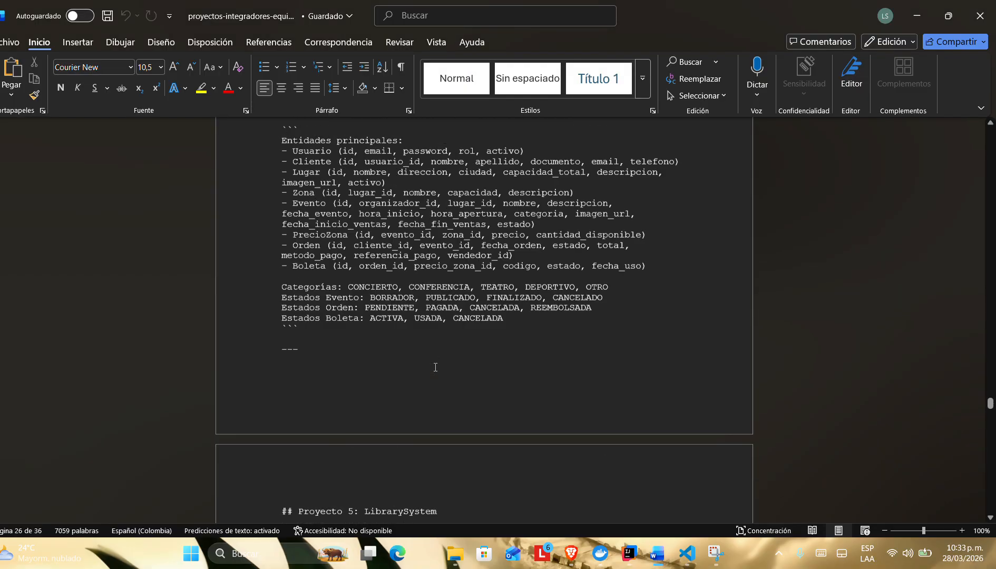
{"action": "scroll", "coordinate": [435, 368], "scroll_direction": "down", "scroll_amount": 10}
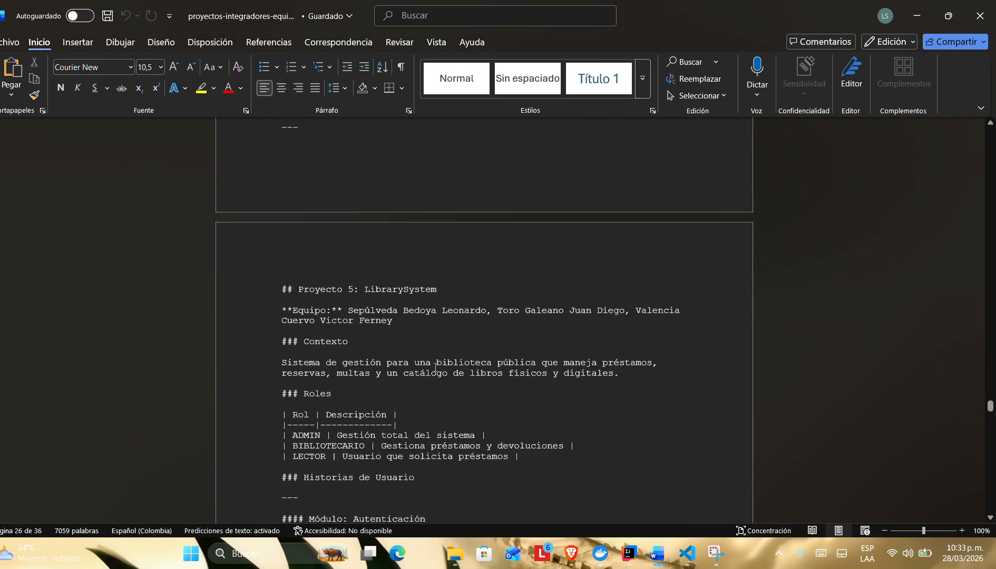
{"action": "scroll", "coordinate": [435, 367], "scroll_direction": "down", "scroll_amount": 10}
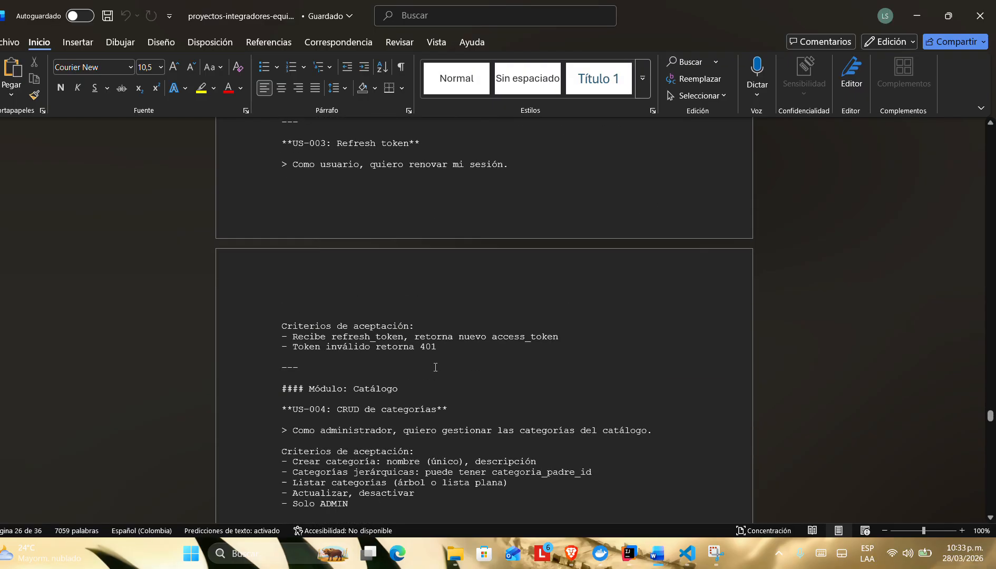
{"action": "scroll", "coordinate": [436, 368], "scroll_direction": "down", "scroll_amount": 3}
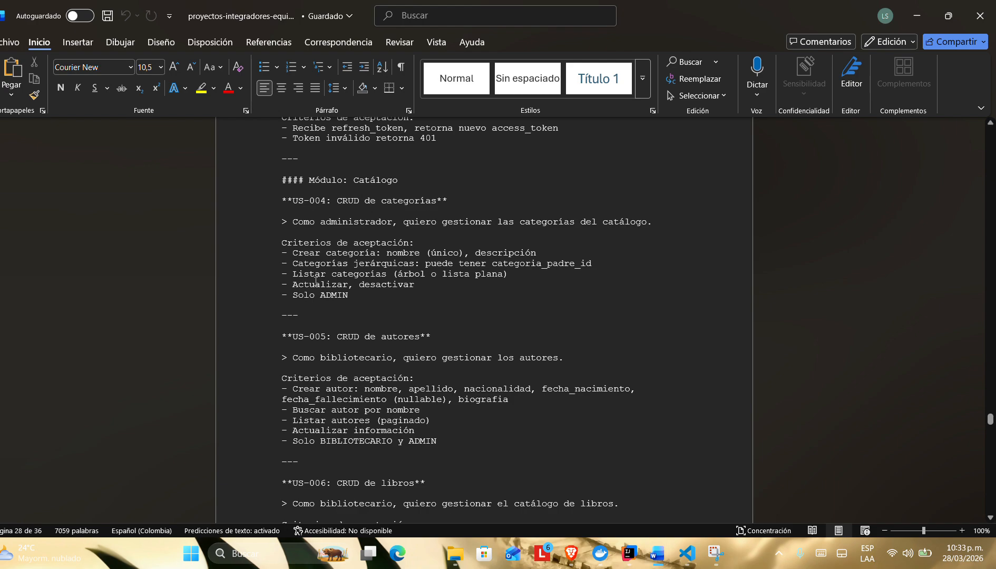
{"action": "scroll", "coordinate": [317, 282], "scroll_direction": "up", "scroll_amount": 1}
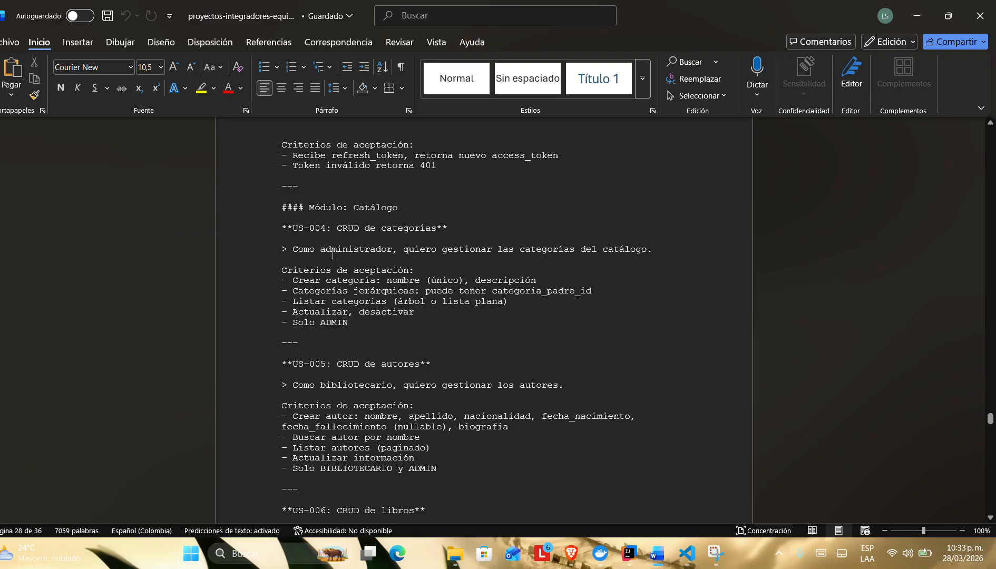
Step: Switch back to BiblioSystem in the browser, log the reader out and open the login form
{"action": "key", "text": "alt+Tab"}
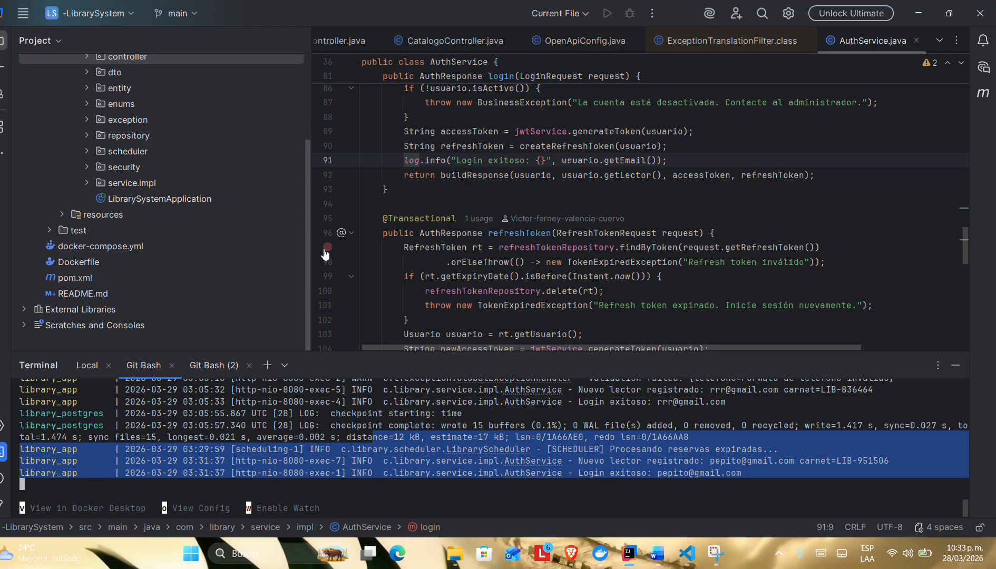
{"action": "key", "text": "alt+Tab"}
{"action": "key", "text": "alt+Tab"}
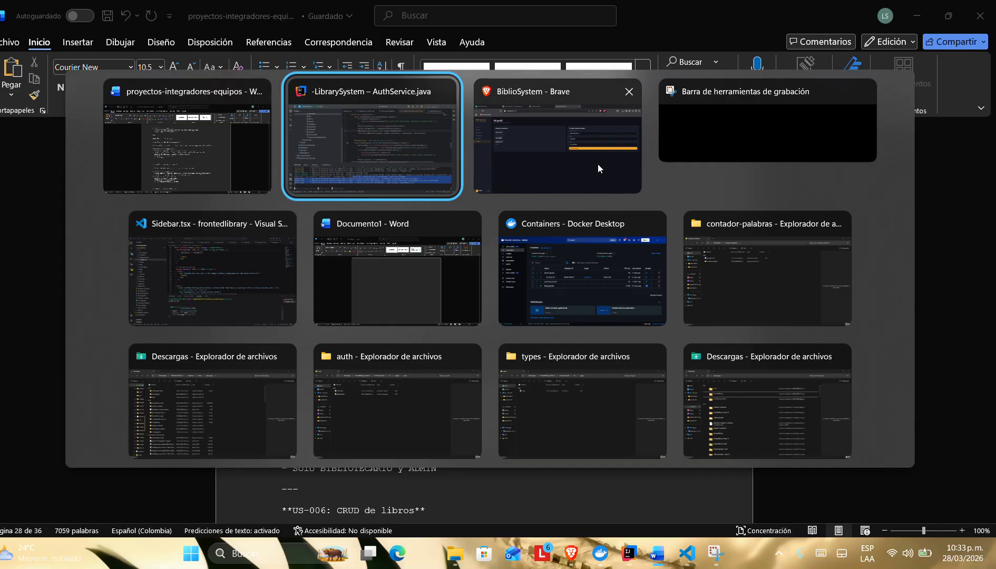
{"action": "left_click", "coordinate": [587, 158]}
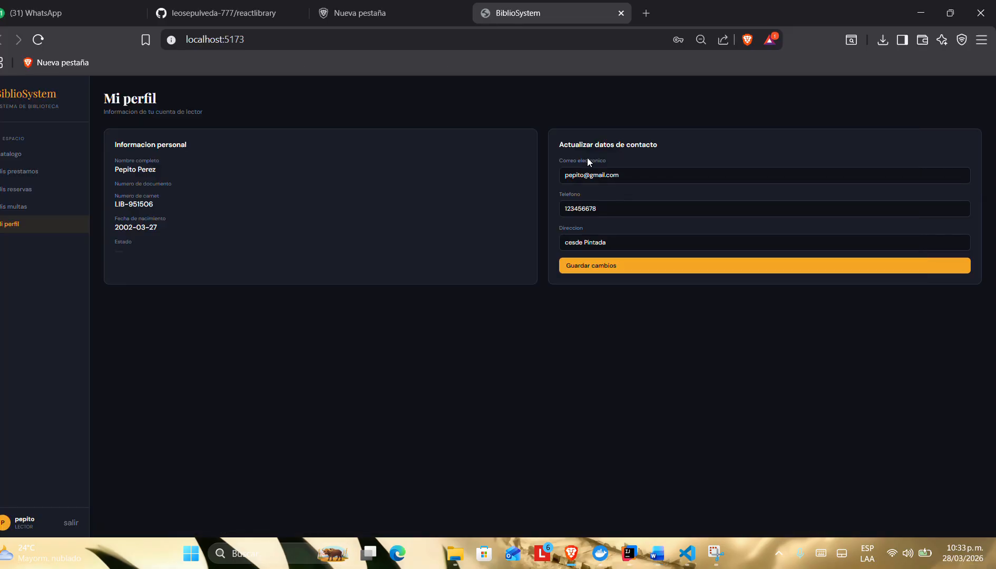
{"action": "left_click", "coordinate": [70, 525]}
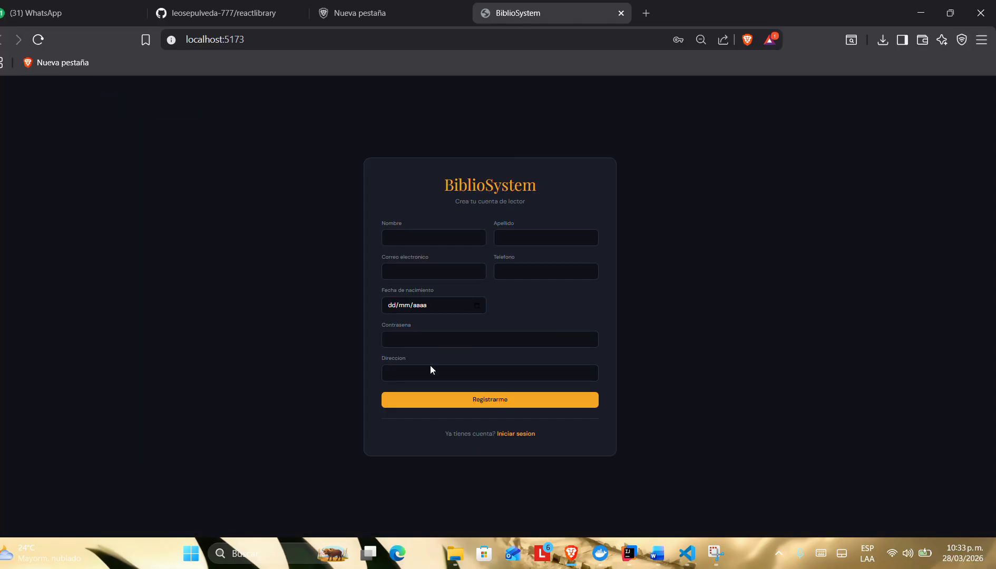
{"action": "left_click", "coordinate": [519, 434]}
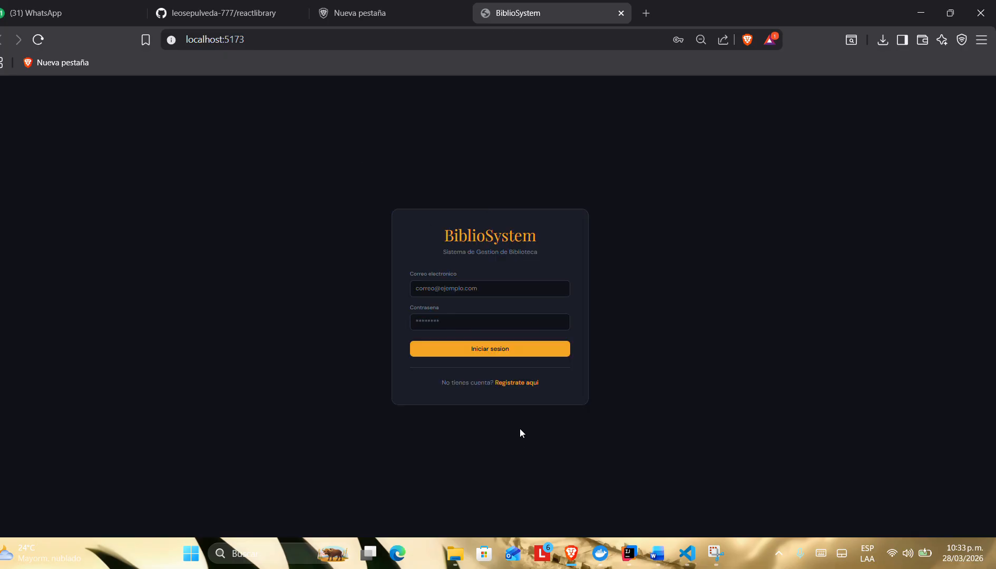
Step: Fill in the login form's e-mail and password with the saved administrator credentials
{"action": "left_click", "coordinate": [462, 289]}
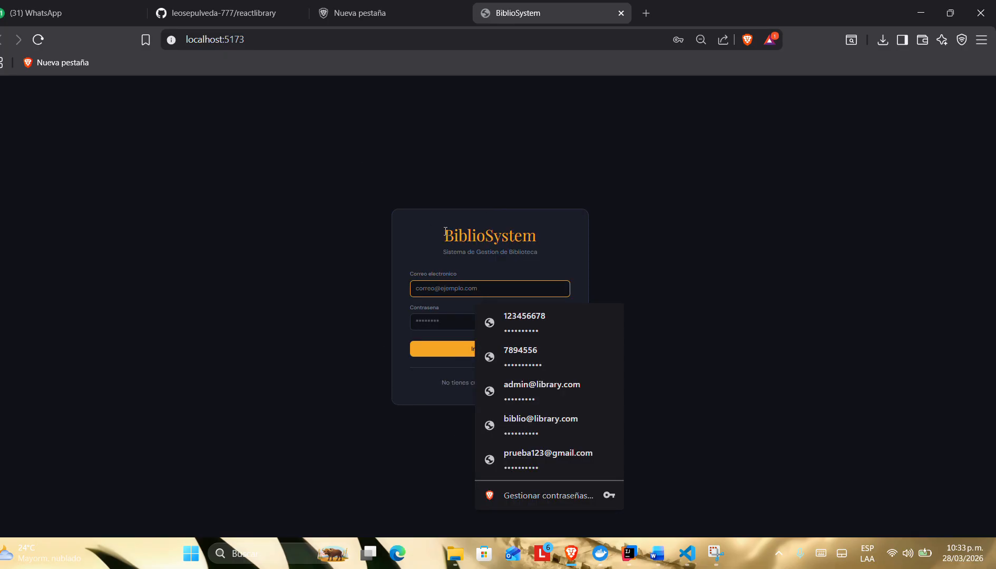
{"action": "left_click", "coordinate": [524, 395]}
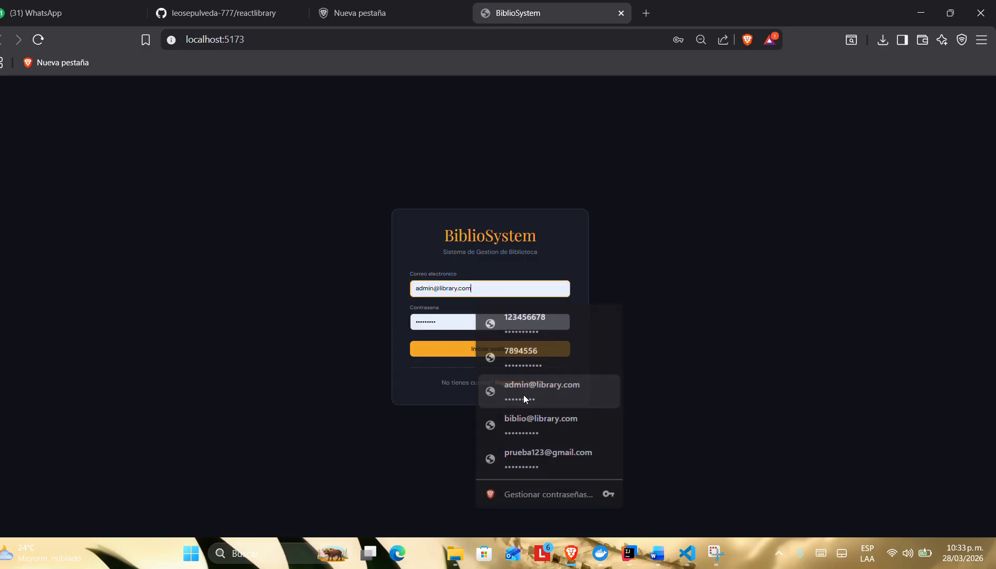
Step: Switch to IntelliJ IDEA and examine the earlier terminal log entries, from recent logins back to the application's startup and initial data loading
{"action": "left_click", "coordinate": [629, 553]}
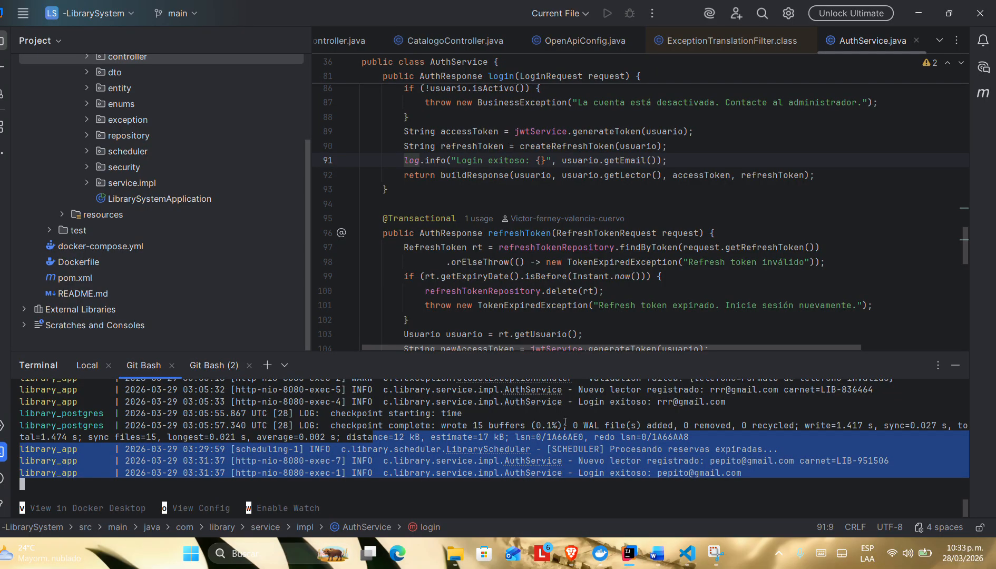
{"action": "scroll", "coordinate": [565, 423], "scroll_direction": "up", "scroll_amount": 3}
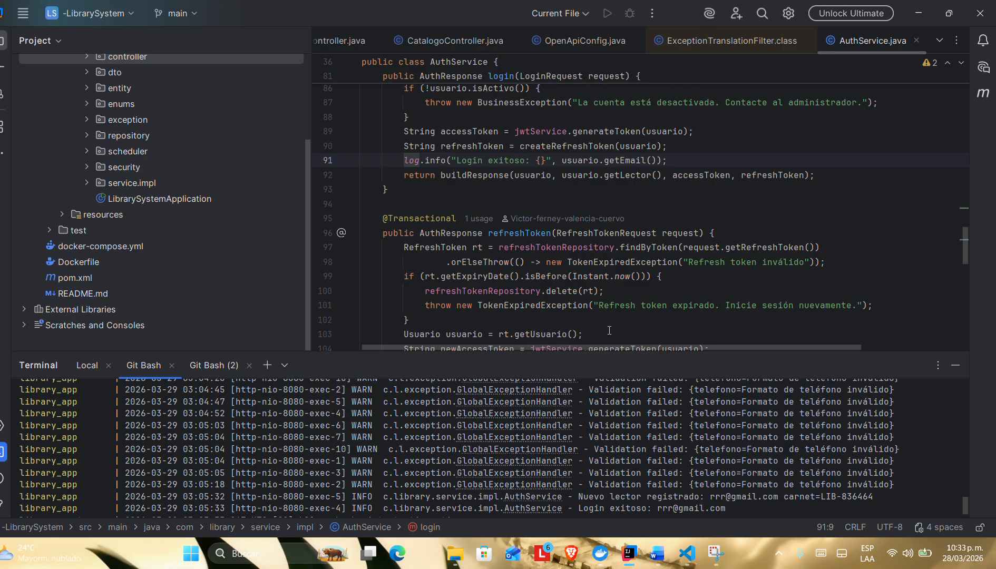
{"action": "scroll", "coordinate": [641, 430], "scroll_direction": "up", "scroll_amount": 10}
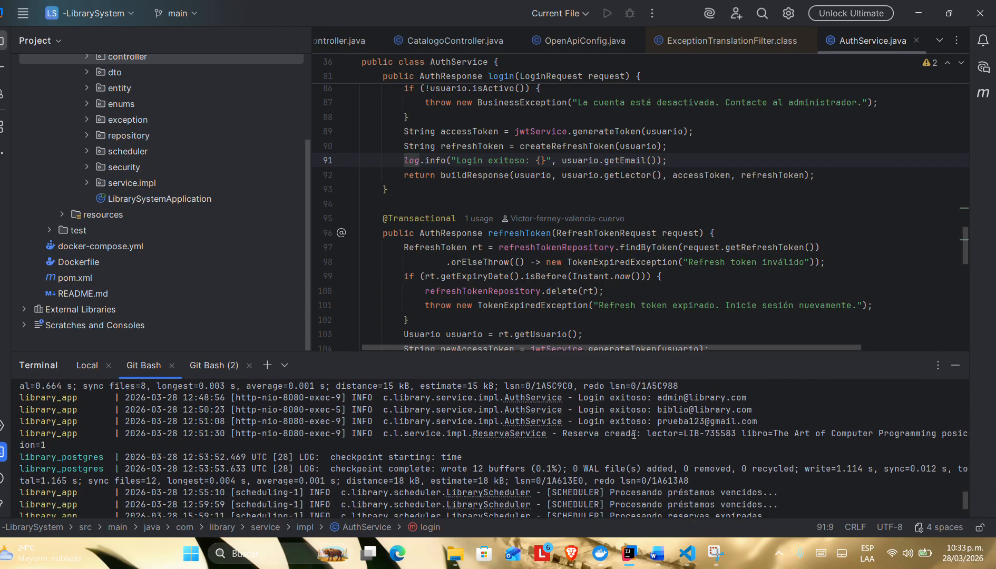
{"action": "scroll", "coordinate": [634, 435], "scroll_direction": "up", "scroll_amount": 2}
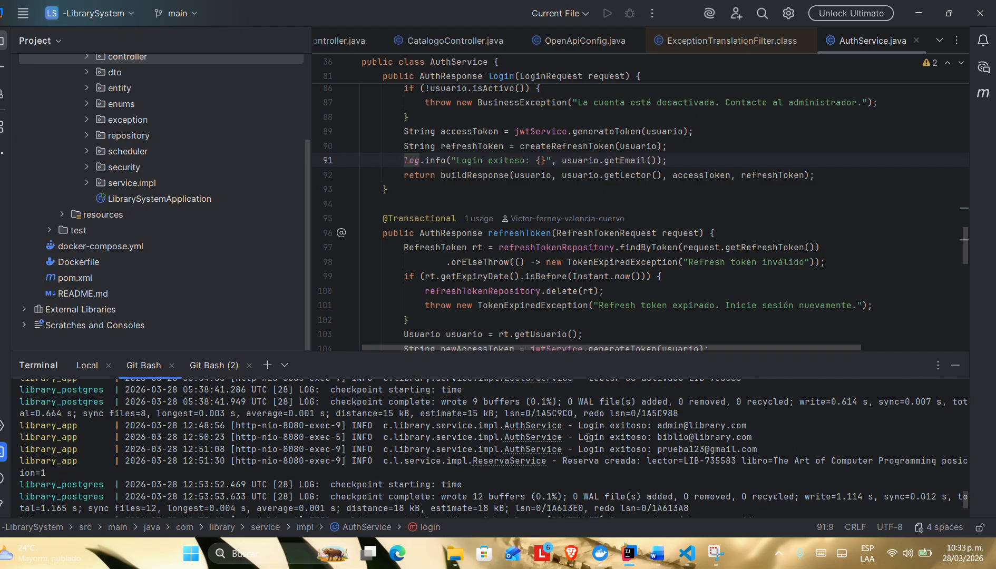
{"action": "scroll", "coordinate": [614, 433], "scroll_direction": "up", "scroll_amount": 6}
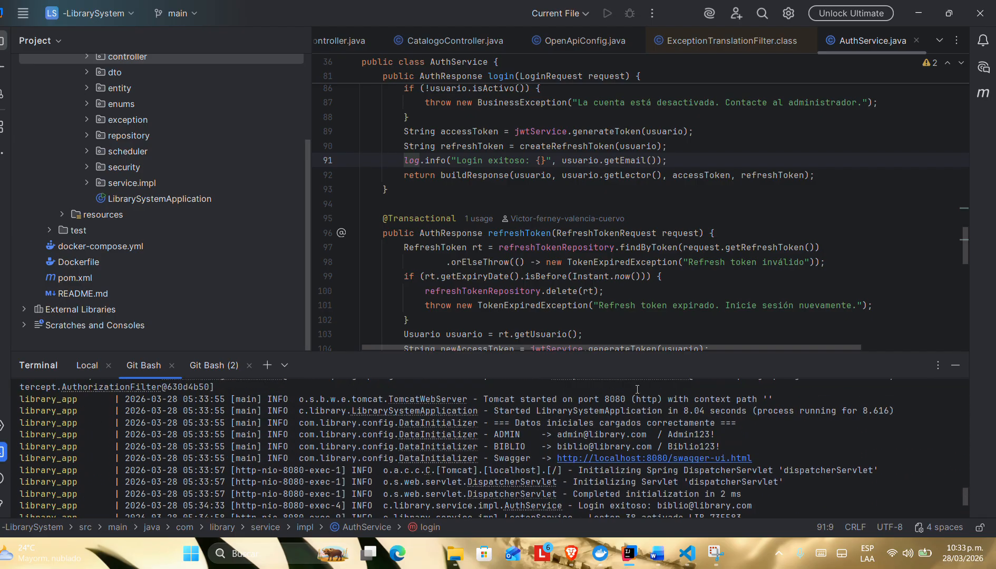
{"action": "scroll", "coordinate": [638, 390], "scroll_direction": "down", "scroll_amount": 3}
{"action": "scroll", "coordinate": [638, 389], "scroll_direction": "up", "scroll_amount": 3}
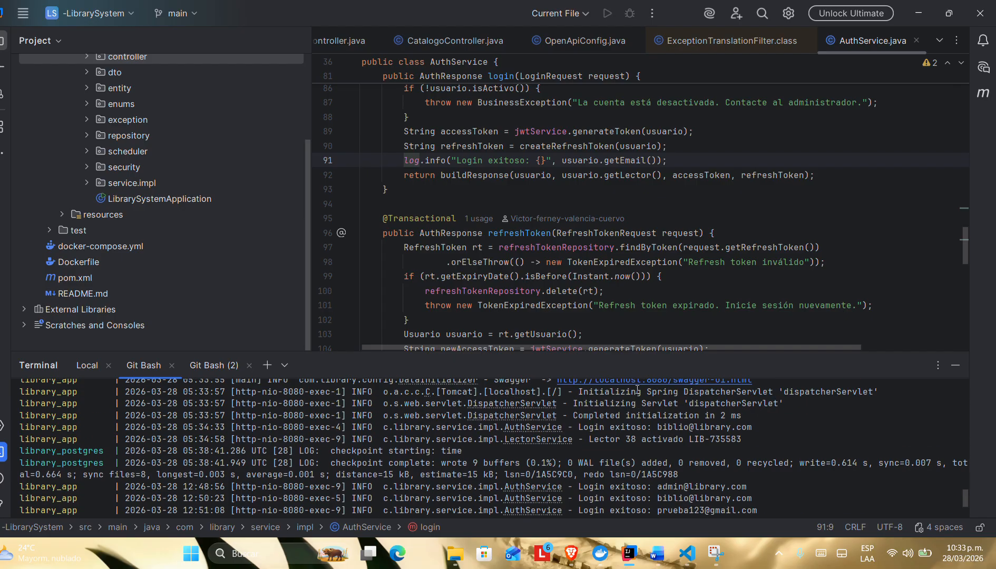
{"action": "scroll", "coordinate": [638, 389], "scroll_direction": "up", "scroll_amount": 3}
{"action": "scroll", "coordinate": [653, 453], "scroll_direction": "down", "scroll_amount": 6}
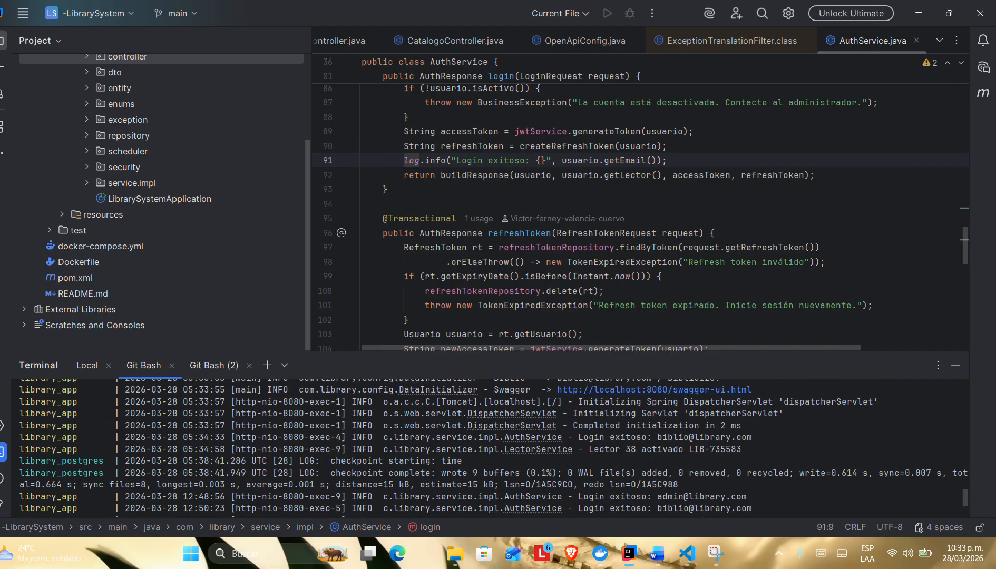
{"action": "scroll", "coordinate": [670, 435], "scroll_direction": "up", "scroll_amount": 5}
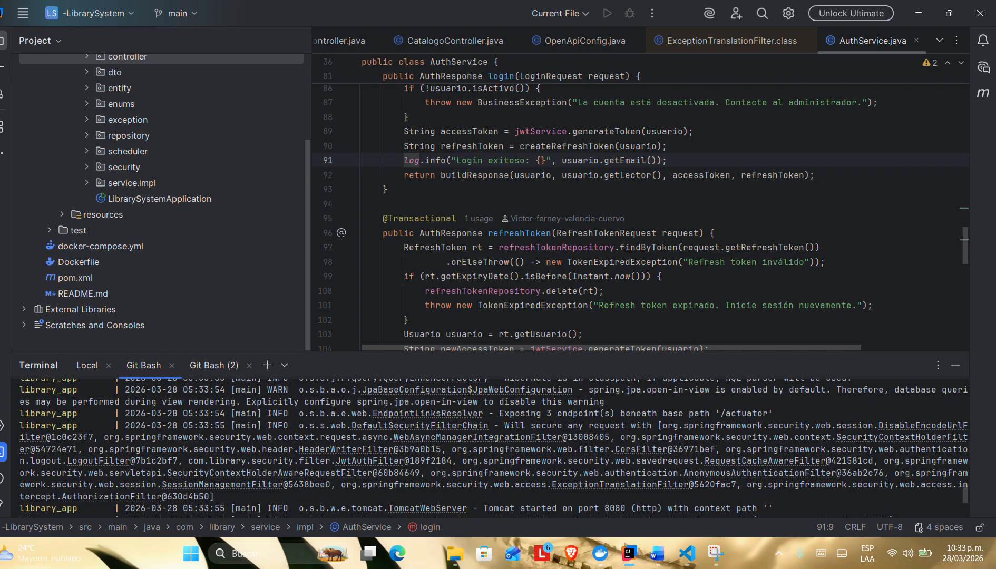
{"action": "scroll", "coordinate": [682, 443], "scroll_direction": "up", "scroll_amount": 2}
{"action": "scroll", "coordinate": [682, 442], "scroll_direction": "down", "scroll_amount": 1}
{"action": "scroll", "coordinate": [682, 442], "scroll_direction": "up", "scroll_amount": 1}
Step: Return to BiblioSystem in the browser, log in with the filled-in administrator credentials and open the Prestamos section
{"action": "left_click", "coordinate": [571, 554]}
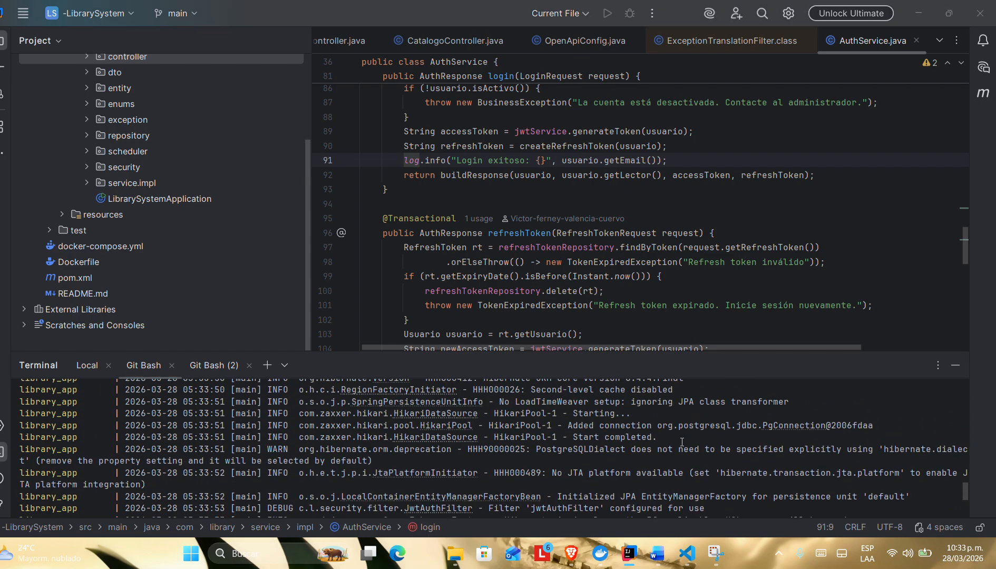
{"action": "left_click", "coordinate": [463, 349]}
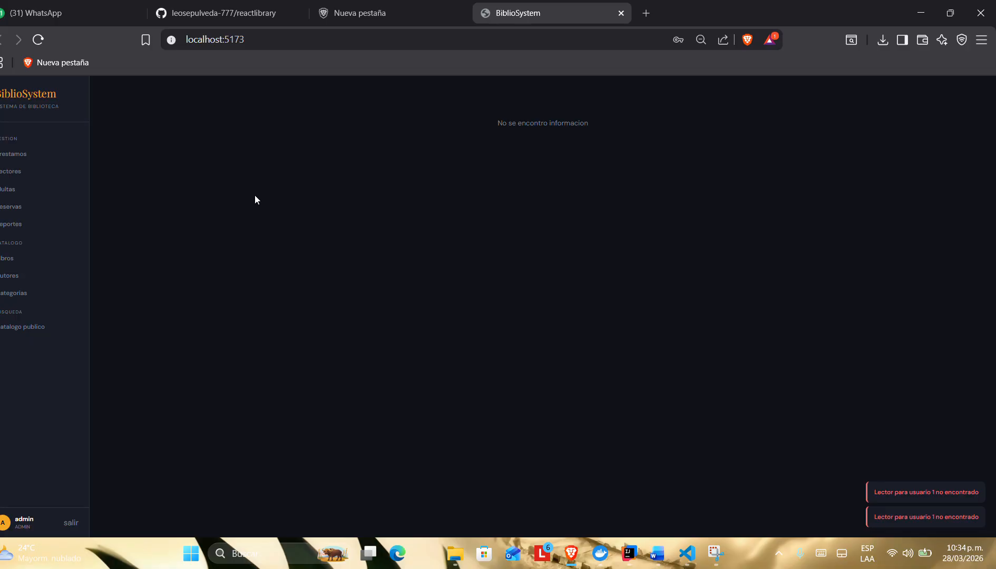
{"action": "left_click", "coordinate": [48, 161]}
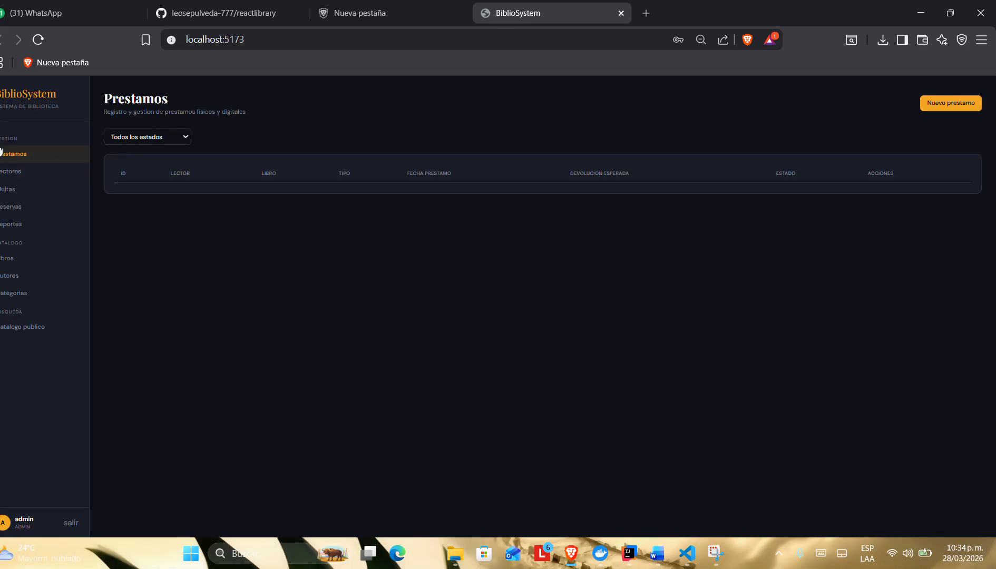
Step: Look through the Lectores, Multas, Reservas, Reportes, Libros, Autores, Categorias and Catalogo publico sections, and return to Prestamos
{"action": "left_click", "coordinate": [24, 174]}
{"action": "left_click", "coordinate": [29, 191]}
{"action": "left_click", "coordinate": [26, 208]}
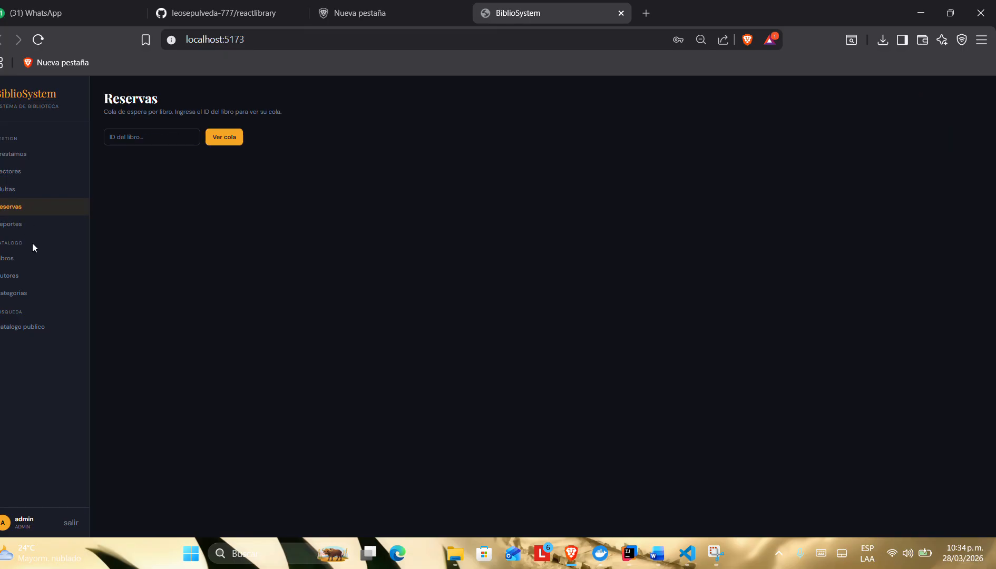
{"action": "left_click", "coordinate": [30, 227]}
{"action": "left_click", "coordinate": [25, 259]}
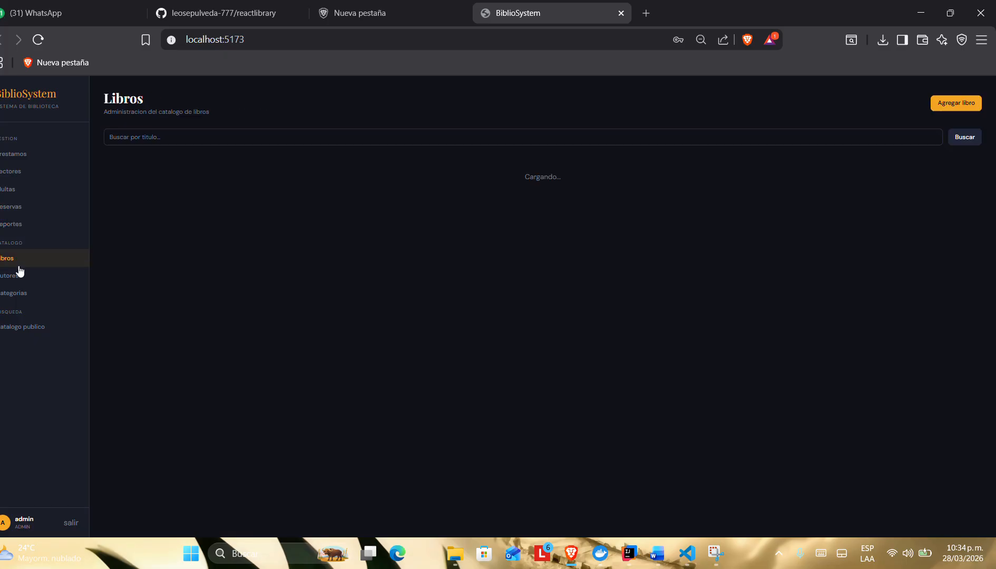
{"action": "left_click", "coordinate": [19, 276]}
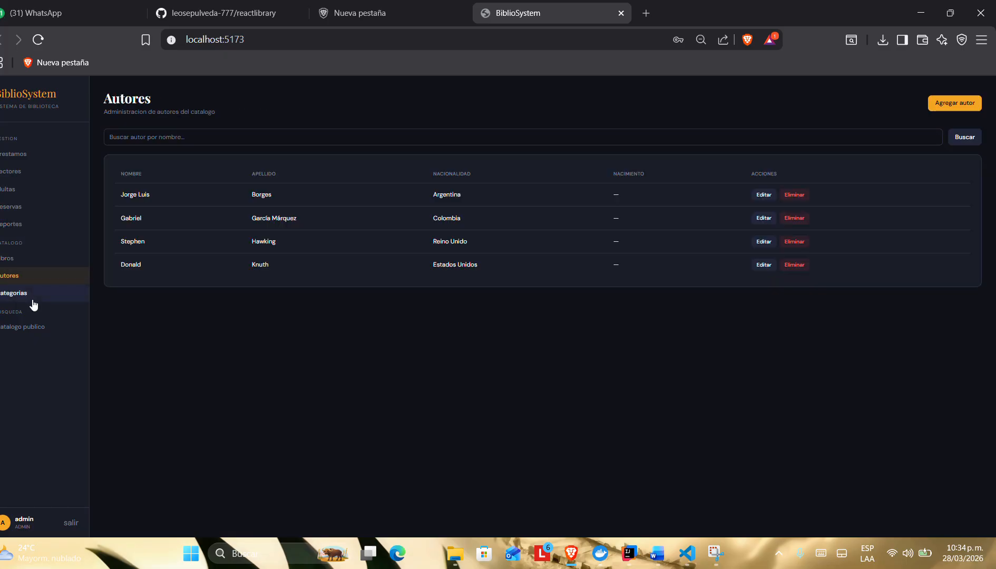
{"action": "left_click", "coordinate": [33, 298]}
{"action": "left_click", "coordinate": [26, 329]}
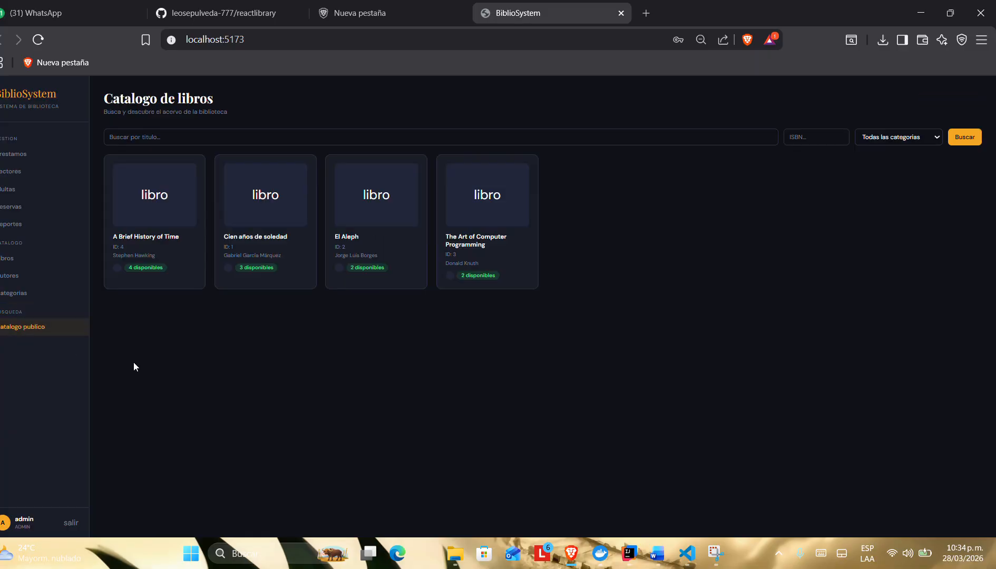
{"action": "left_click", "coordinate": [35, 155]}
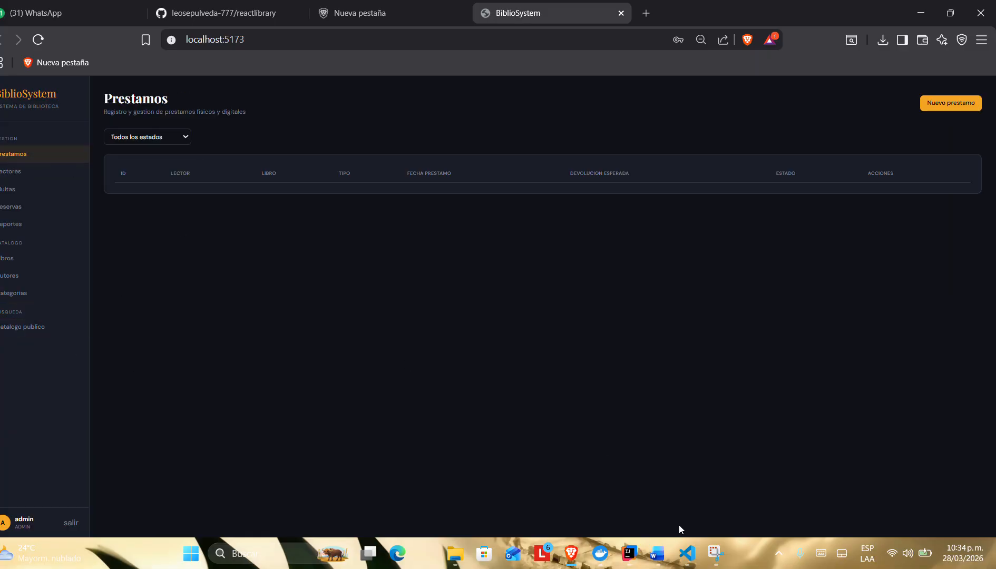
Step: Switch to the requirements document in Word and review the user stories from US-002 to the Catálogo module's US-004 on categories
{"action": "mouse_move", "coordinate": [663, 554]}
{"action": "left_click", "coordinate": [585, 474]}
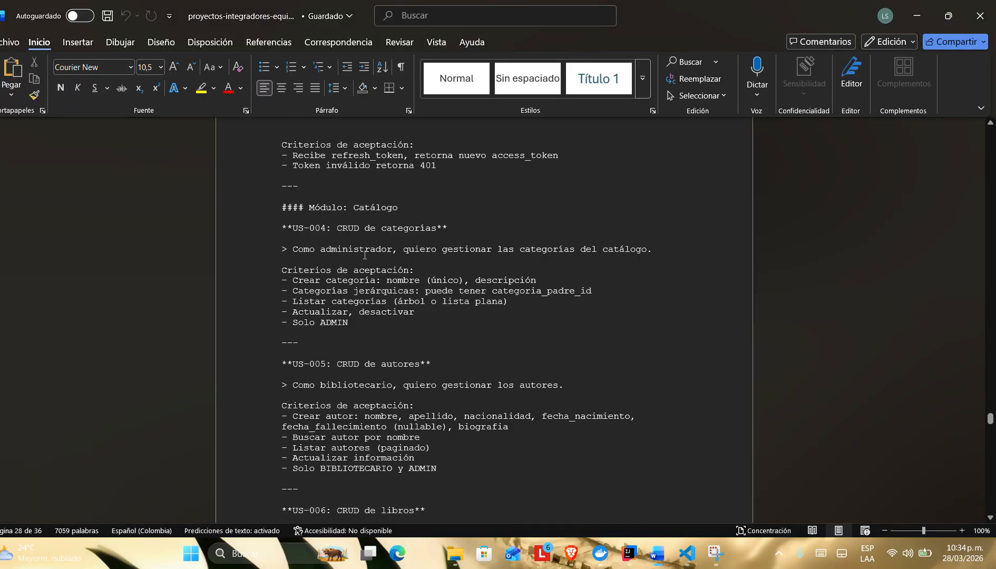
{"action": "scroll", "coordinate": [331, 251], "scroll_direction": "up", "scroll_amount": 6}
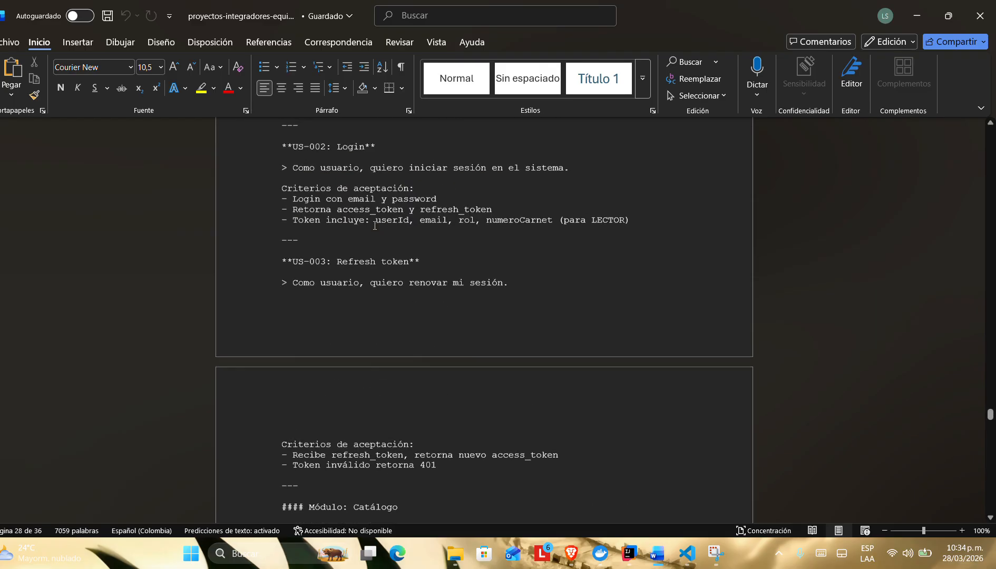
{"action": "scroll", "coordinate": [375, 226], "scroll_direction": "down", "scroll_amount": 3}
{"action": "scroll", "coordinate": [374, 225], "scroll_direction": "up", "scroll_amount": 2}
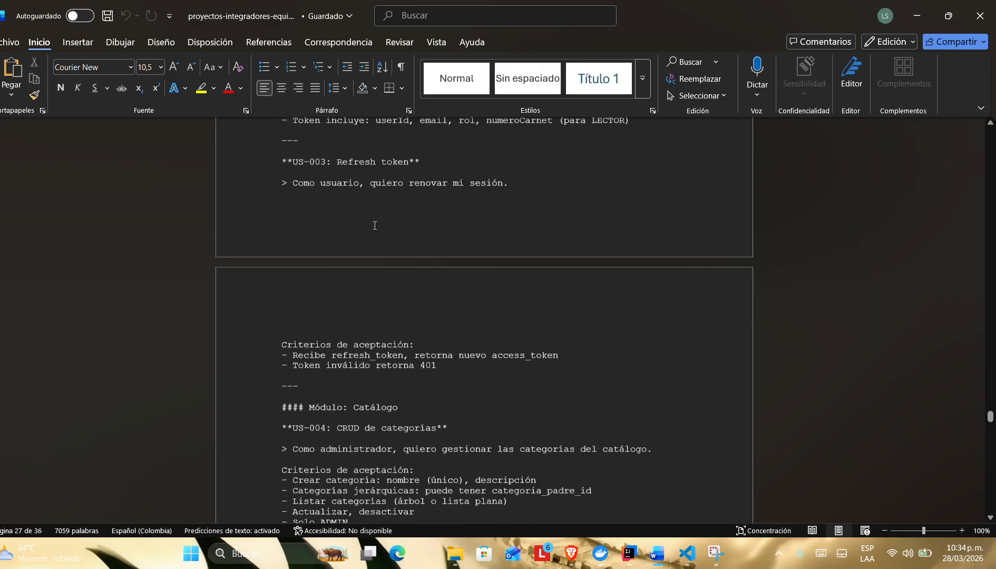
{"action": "scroll", "coordinate": [374, 226], "scroll_direction": "down", "scroll_amount": 4}
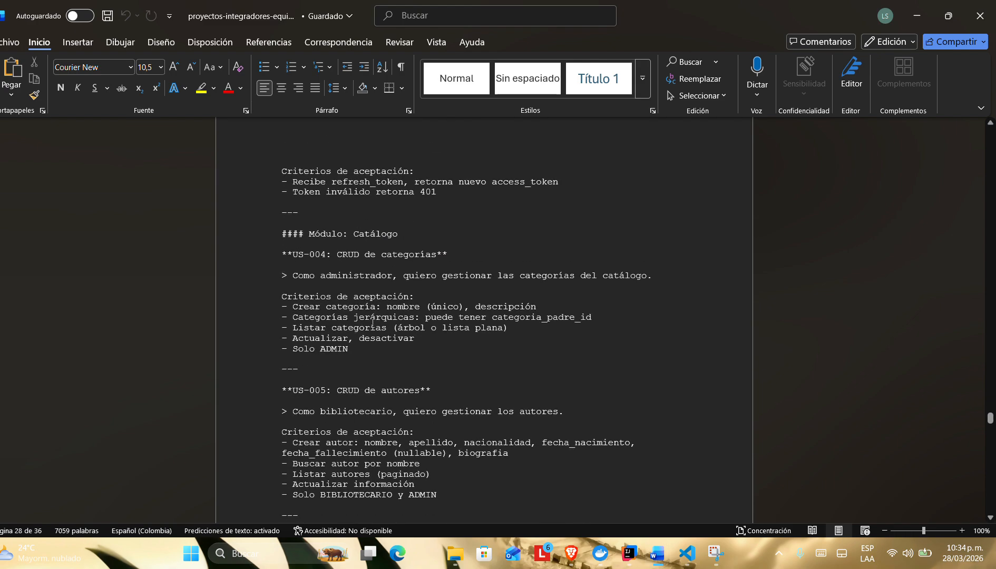
Step: Switch back to BiblioSystem in the browser, open the Categorias section and highlight the Literatura category's name
{"action": "key", "text": "alt+Tab"}
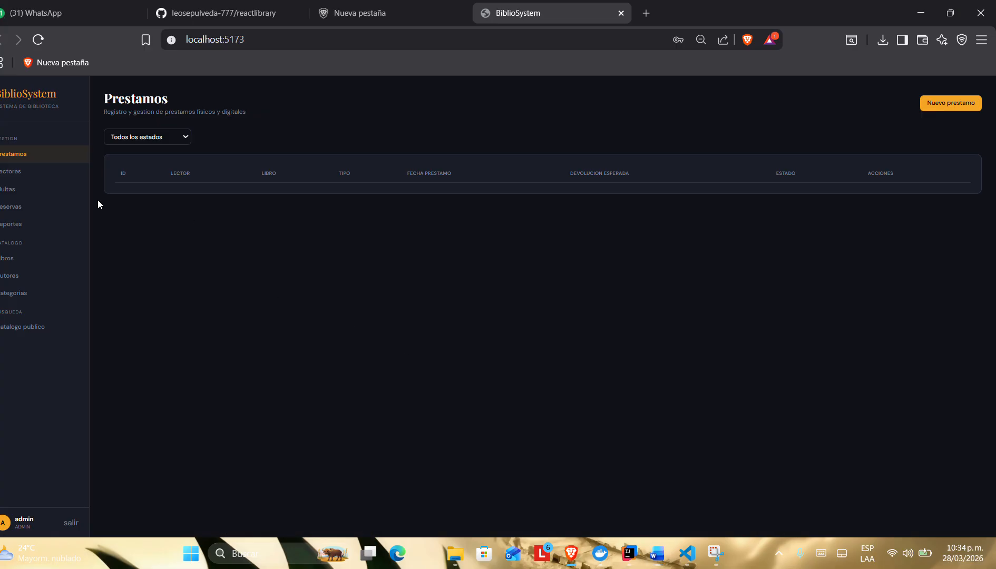
{"action": "left_click", "coordinate": [36, 292]}
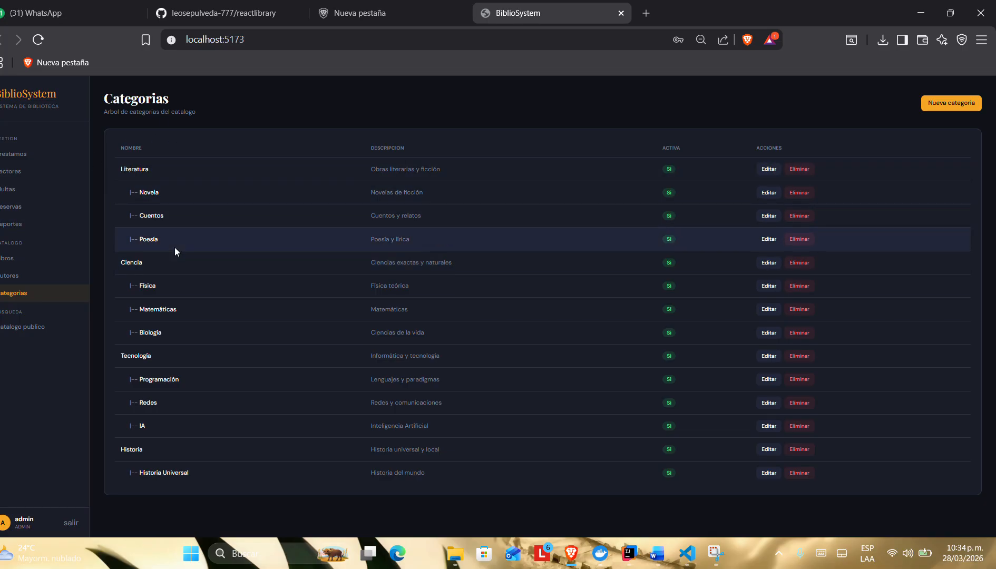
{"action": "left_click_drag", "start_coordinate": [125, 167], "coordinate": [149, 169]}
Step: Open the Literatura category for editing, inspect its name, description and parent category ID fields, and close the form without saving
{"action": "left_click", "coordinate": [768, 169]}
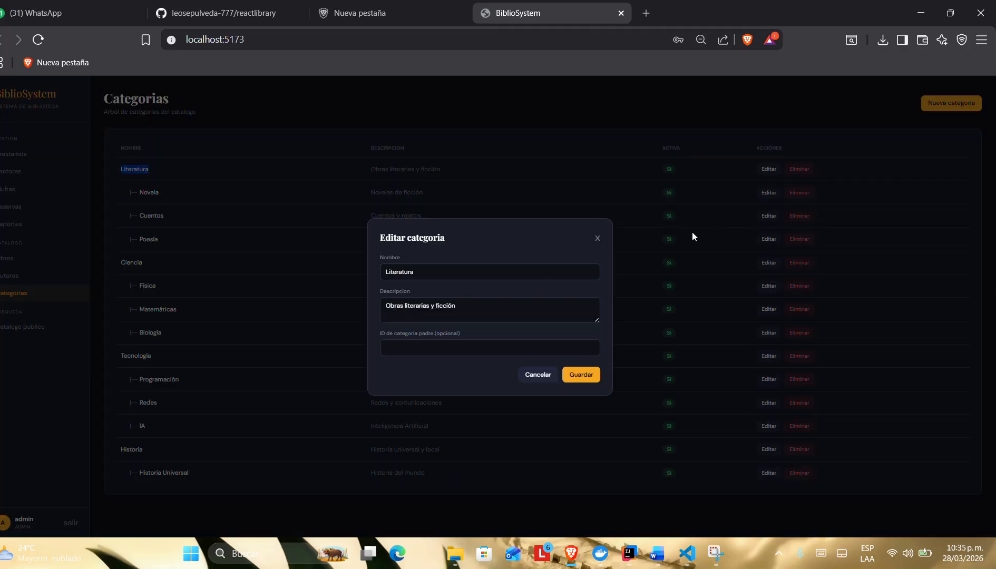
{"action": "left_click", "coordinate": [458, 309]}
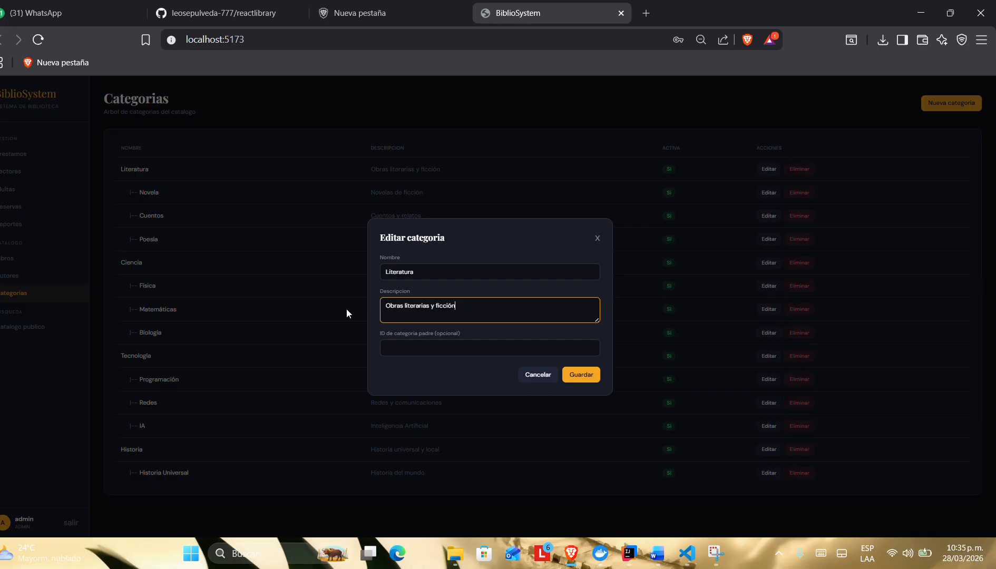
{"action": "left_click", "coordinate": [449, 273]}
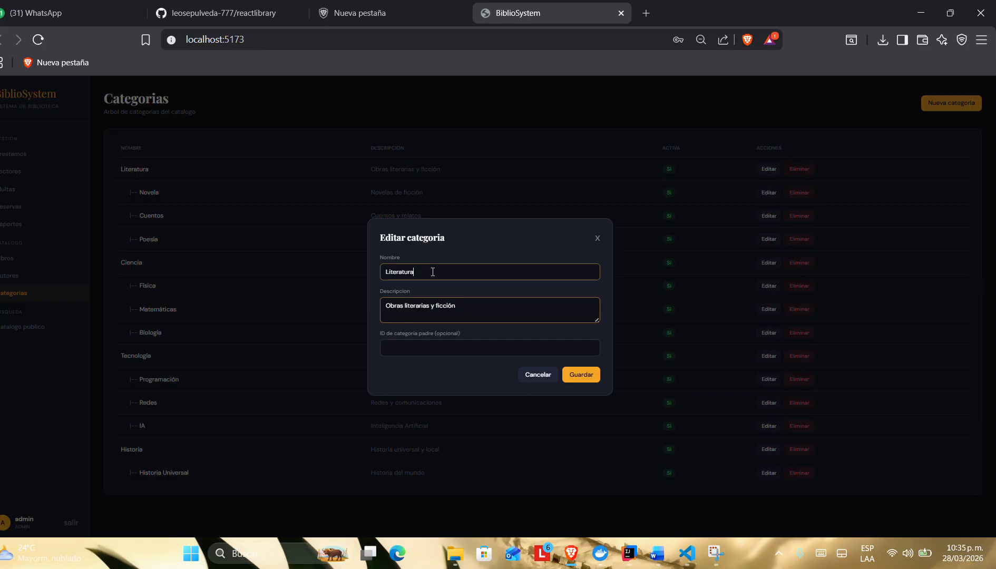
{"action": "left_click", "coordinate": [421, 343]}
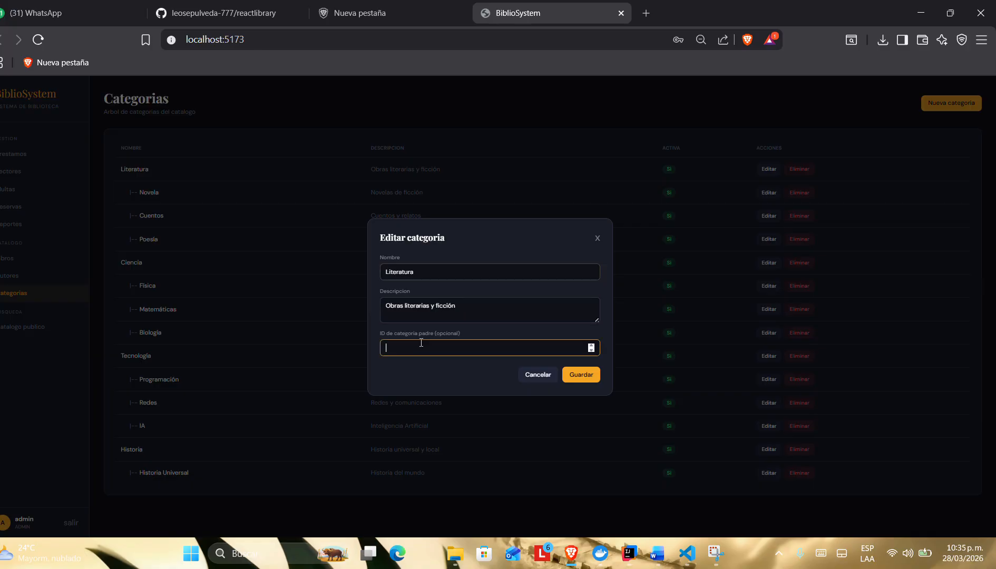
{"action": "left_click", "coordinate": [597, 240]}
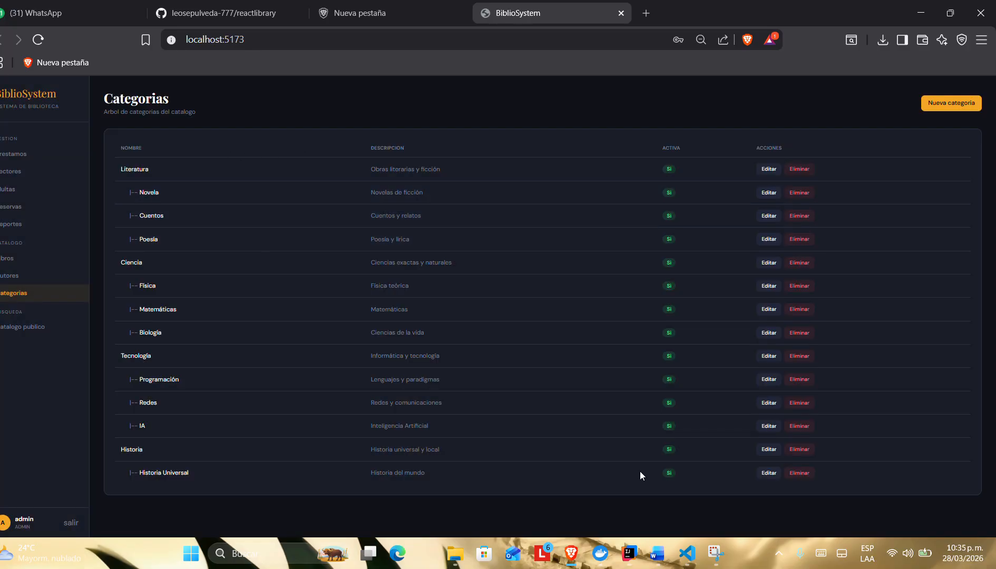
Step: Start a new category and name it "No ficción (Realidad)"
{"action": "left_click", "coordinate": [951, 103]}
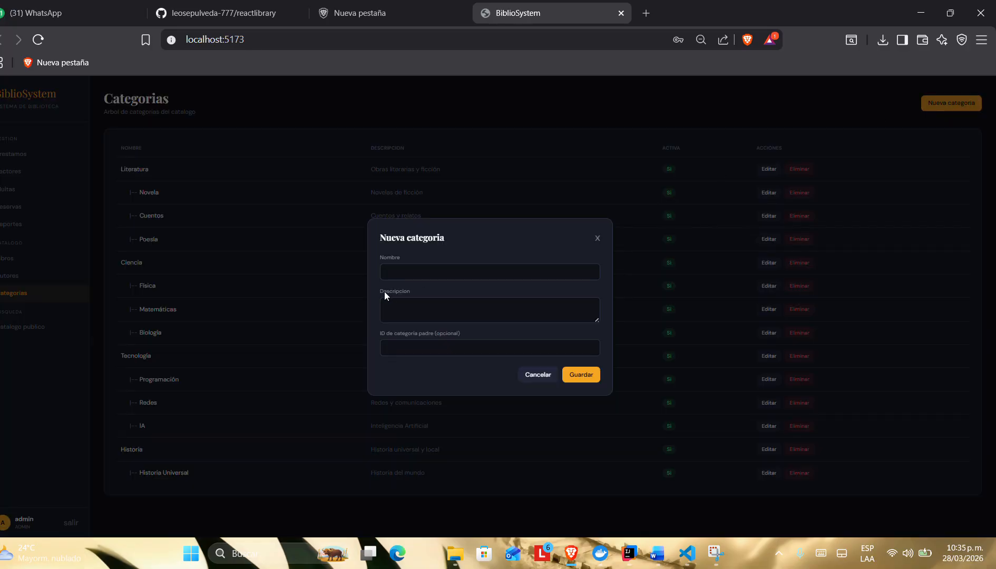
{"action": "left_click", "coordinate": [397, 273]}
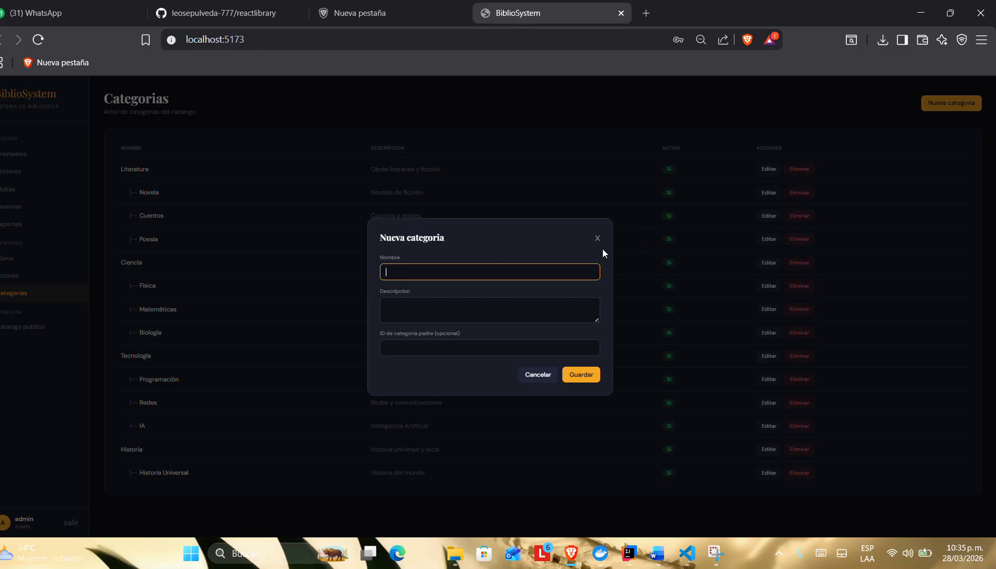
{"action": "left_click", "coordinate": [419, 30]}
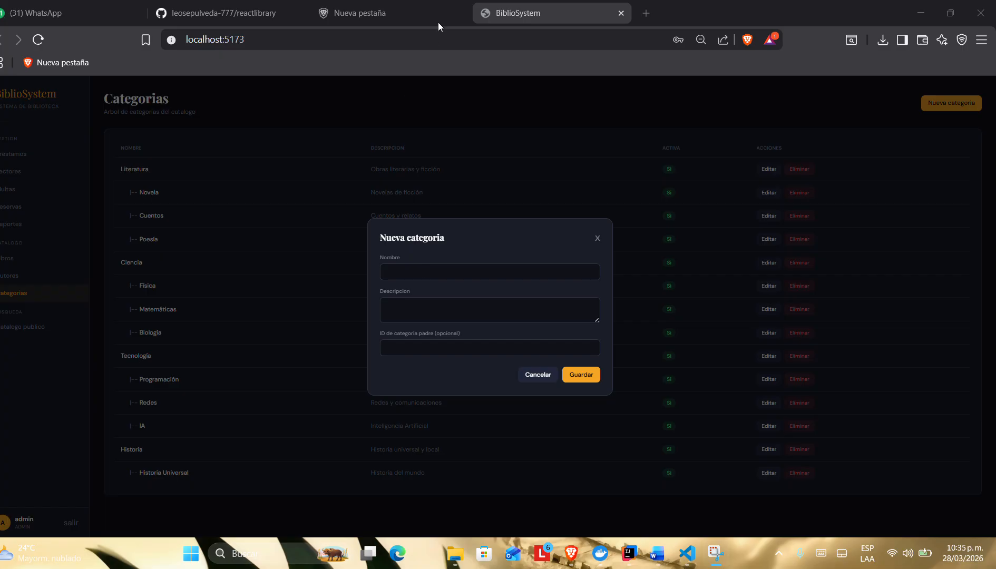
{"action": "left_click", "coordinate": [410, 276]}
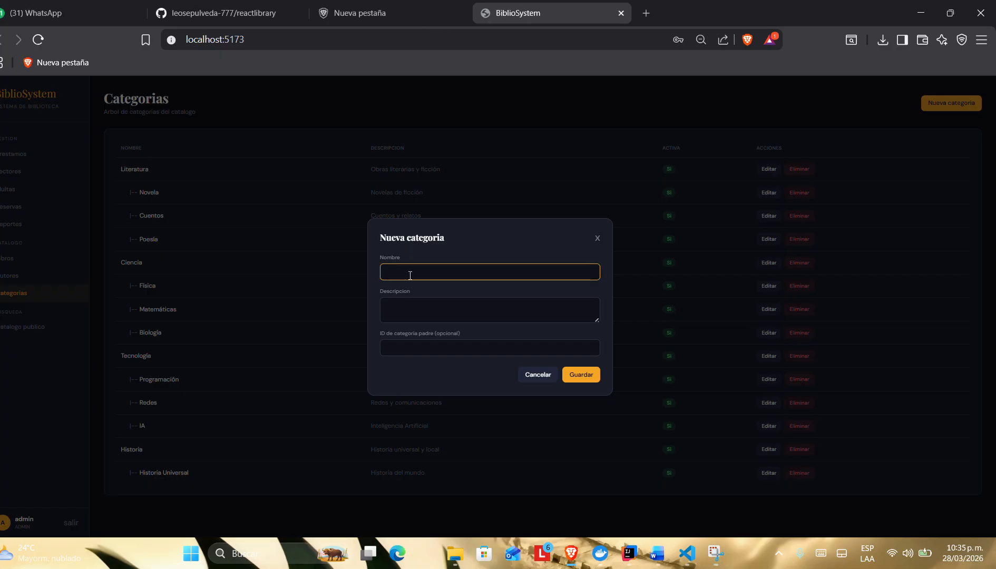
{"action": "key", "text": "Caps_Lock"}
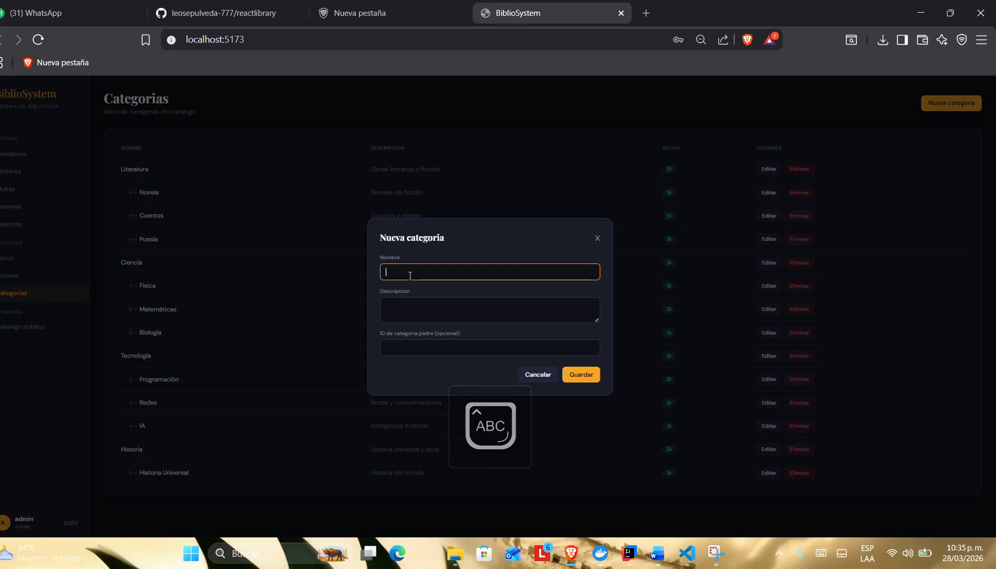
{"action": "key", "text": "Caps_Lock"}
{"action": "left_click", "coordinate": [415, 13]}
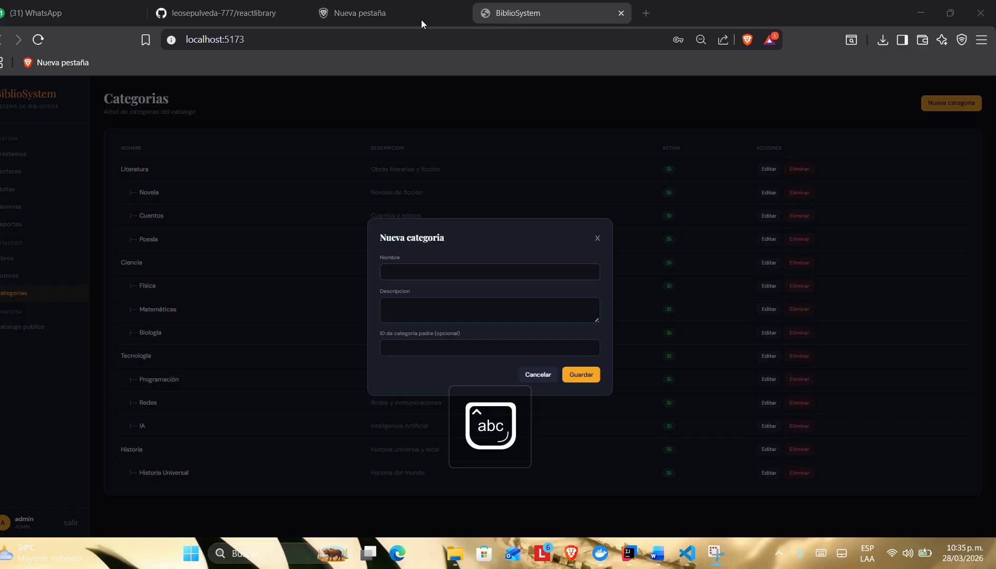
{"action": "left_click", "coordinate": [399, 273]}
{"action": "key", "text": "Caps_Lock"}
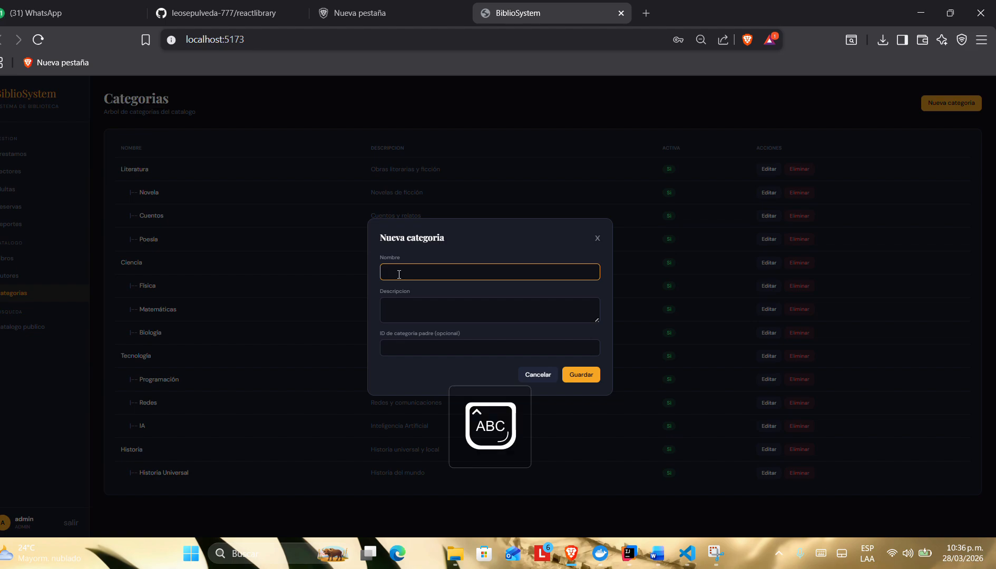
{"action": "type", "text": "N"}
{"action": "key", "text": "Caps_Lock"}
{"action": "type", "text": "o ficción"}
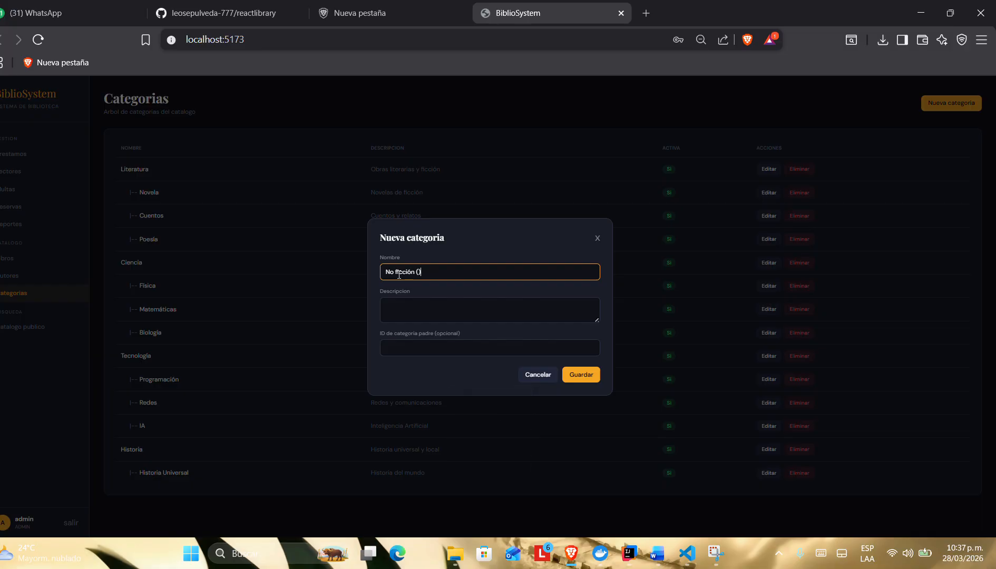
{"action": "type", "text": " ("}
{"action": "key", "text": "Caps_Lock"}
{"action": "type", "text": "R"}
{"action": "key", "text": "Caps_Lock"}
{"action": "type", "text": "ealid"}
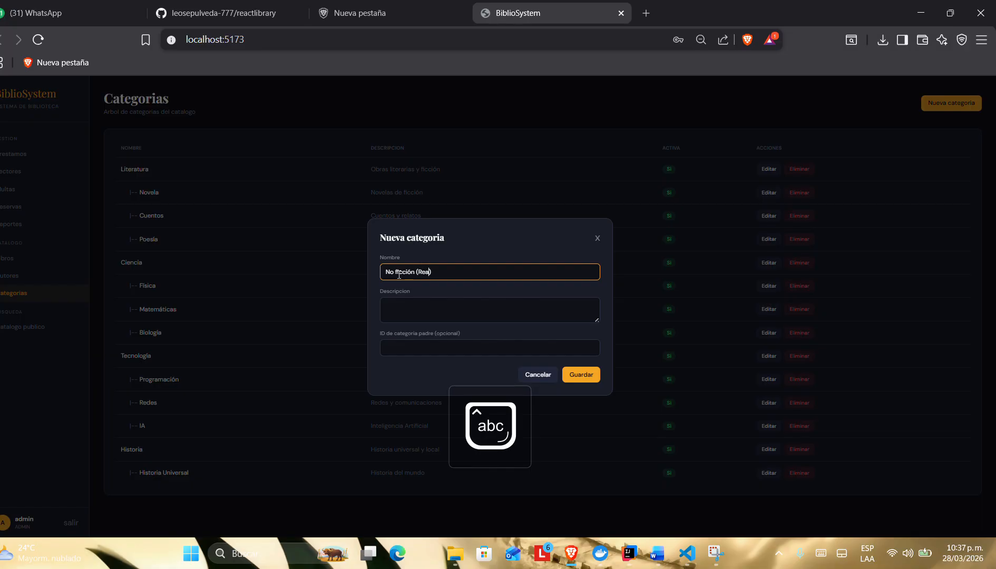
{"action": "type", "text": "ad"}
Step: Describe the new category as "cosas que pasaron de verdad o conocimientos tecnicos", leave the parent category ID empty, and save it
{"action": "left_click", "coordinate": [442, 312]}
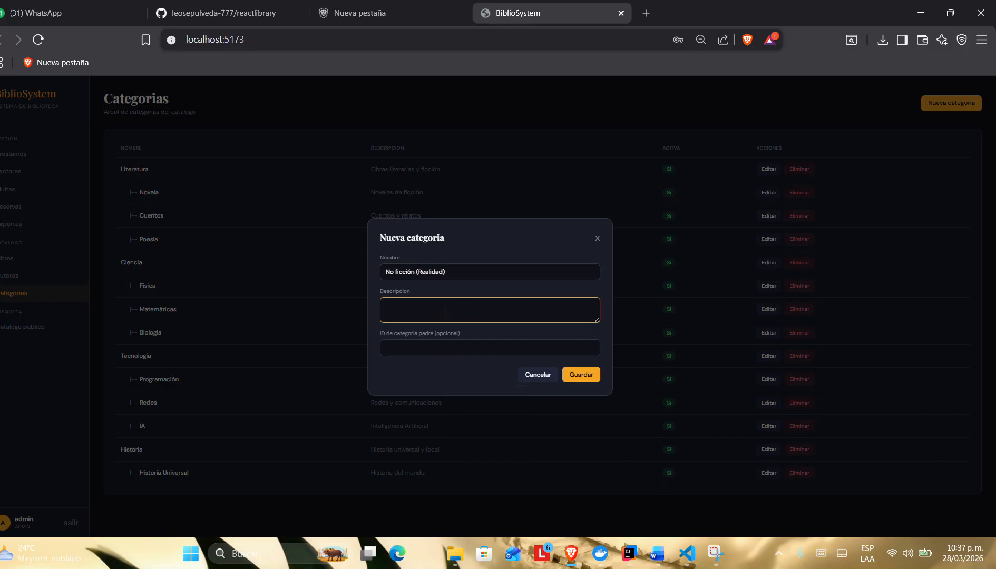
{"action": "type", "text": "cosas  que pasaron de verdad o conocimientos tecnicos"}
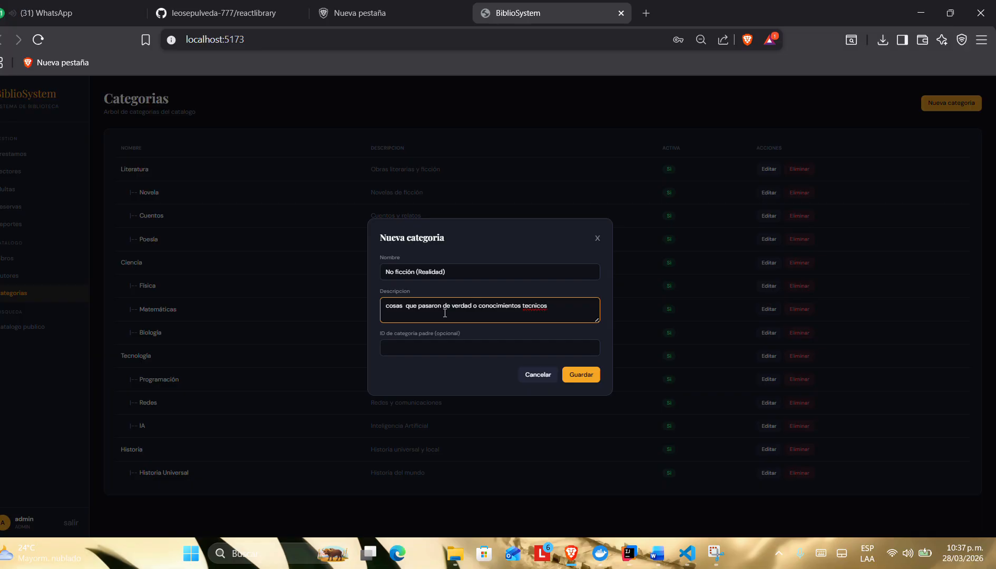
{"action": "left_click", "coordinate": [569, 373]}
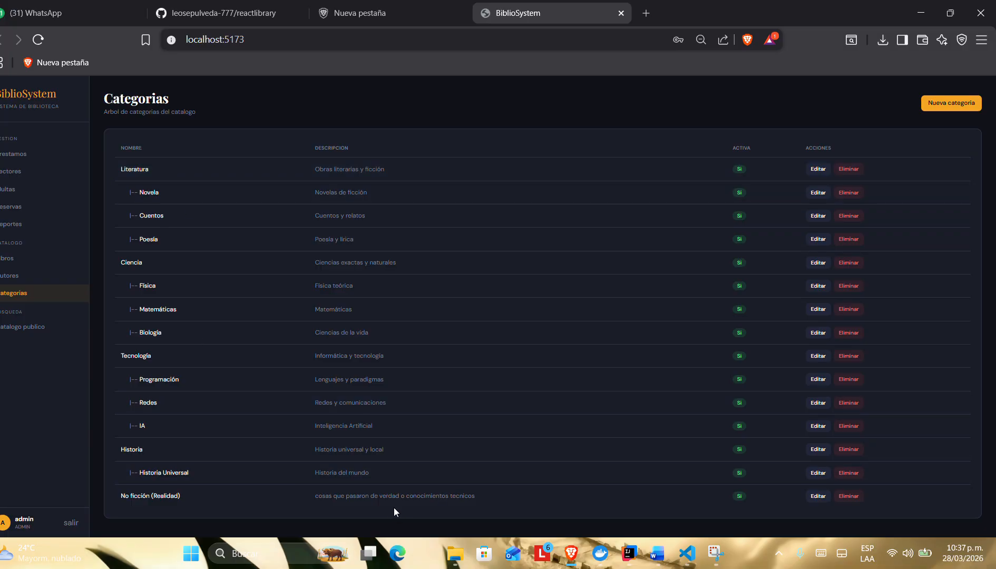
Step: Delete the No ficción (Realidad) category and accept the deletion
{"action": "left_click", "coordinate": [817, 496]}
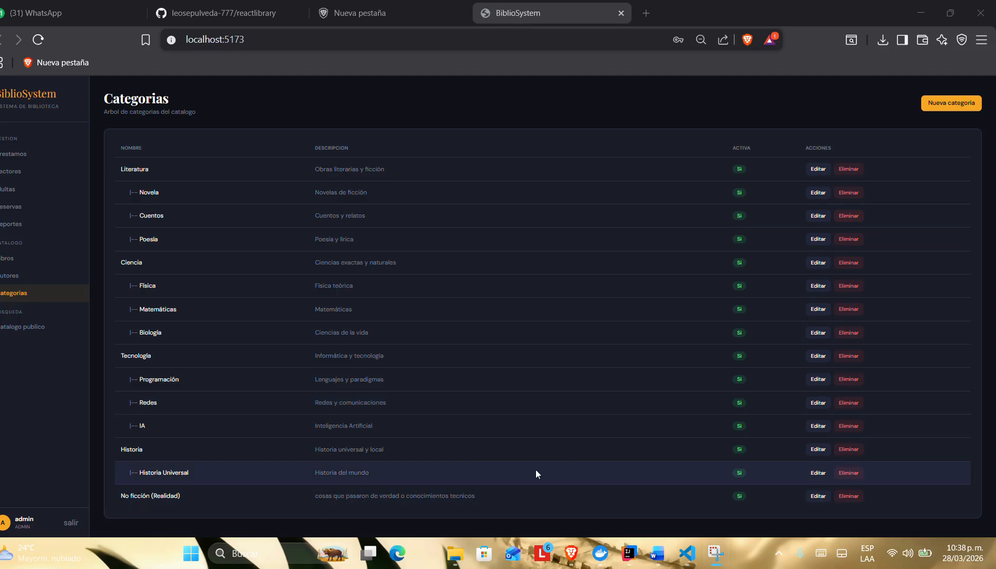
{"action": "left_click", "coordinate": [850, 497]}
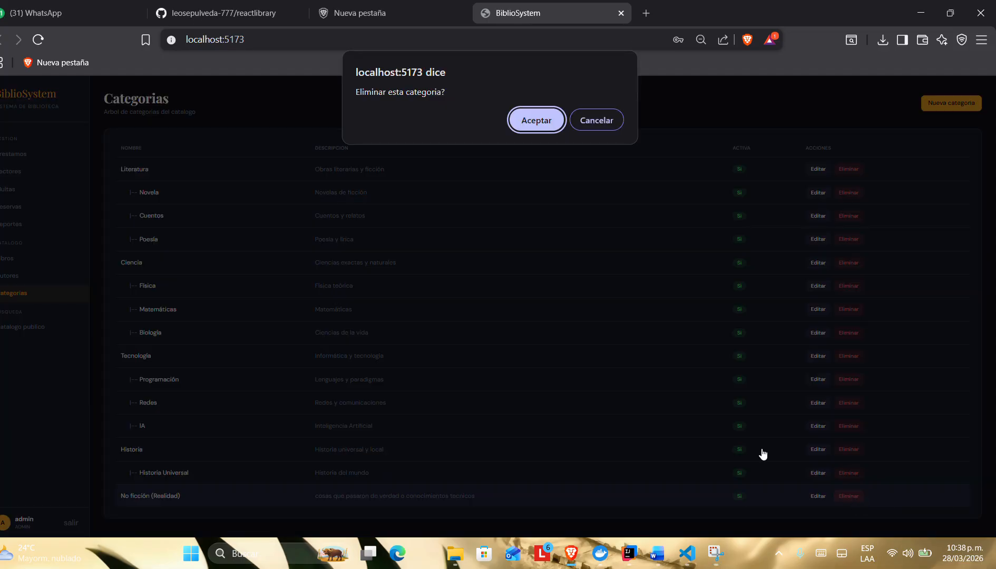
{"action": "left_click", "coordinate": [525, 115]}
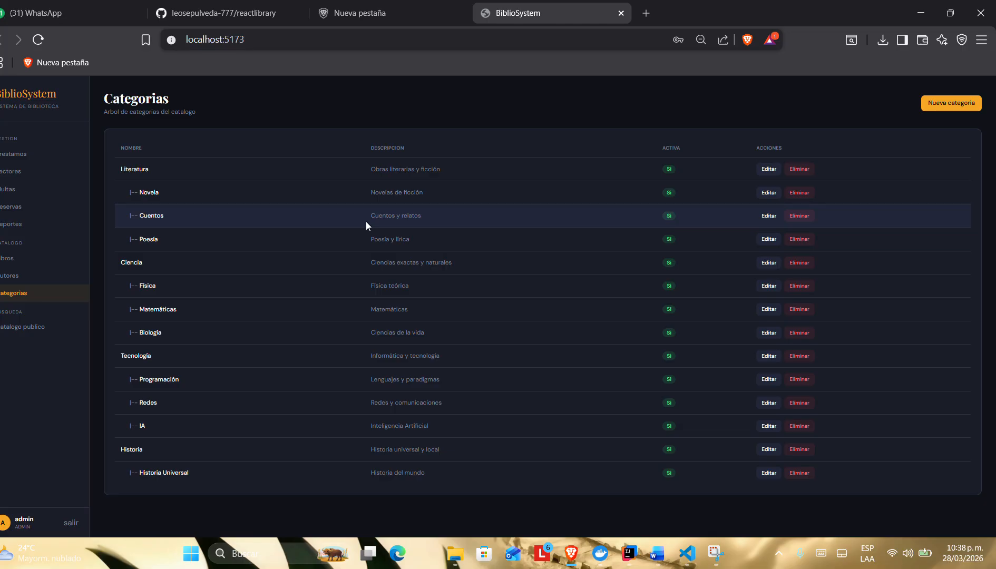
Step: Switch to the requirements document in Word and review US-005 on authors, highlighting the librarian role and the "Solo BIBLIOTECARIO y ADMIN" criterion
{"action": "key", "text": "alt+Tab"}
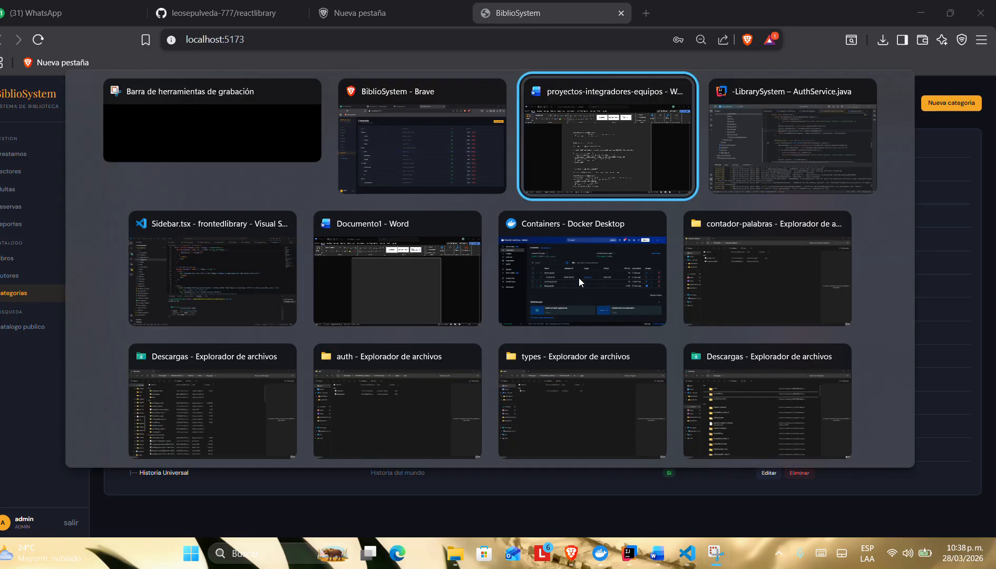
{"action": "scroll", "coordinate": [327, 274], "scroll_direction": "down", "scroll_amount": 5}
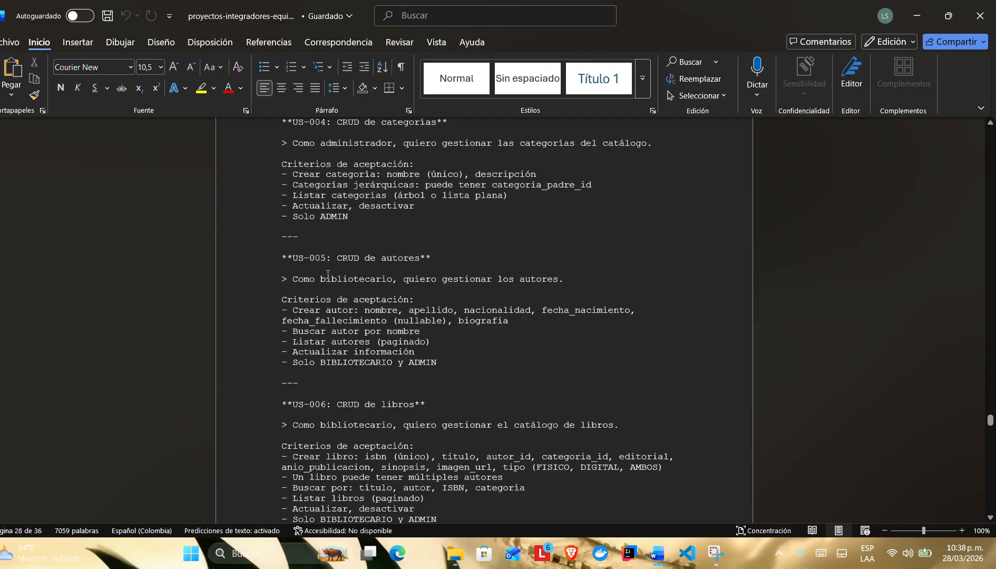
{"action": "scroll", "coordinate": [328, 275], "scroll_direction": "down", "scroll_amount": 1}
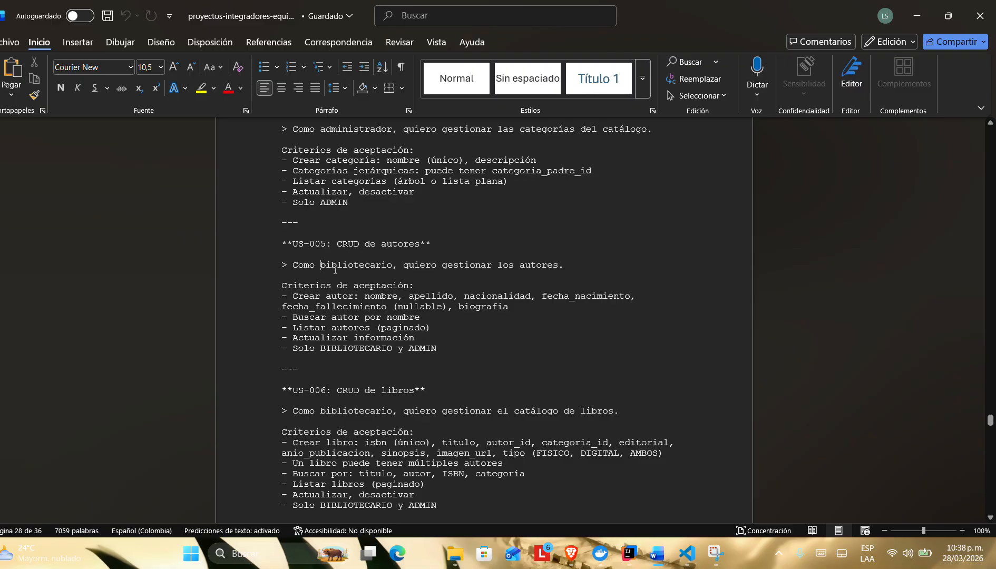
{"action": "left_click_drag", "start_coordinate": [335, 270], "coordinate": [387, 270]}
{"action": "left_click", "coordinate": [415, 274]}
{"action": "left_click_drag", "start_coordinate": [293, 353], "coordinate": [437, 350]}
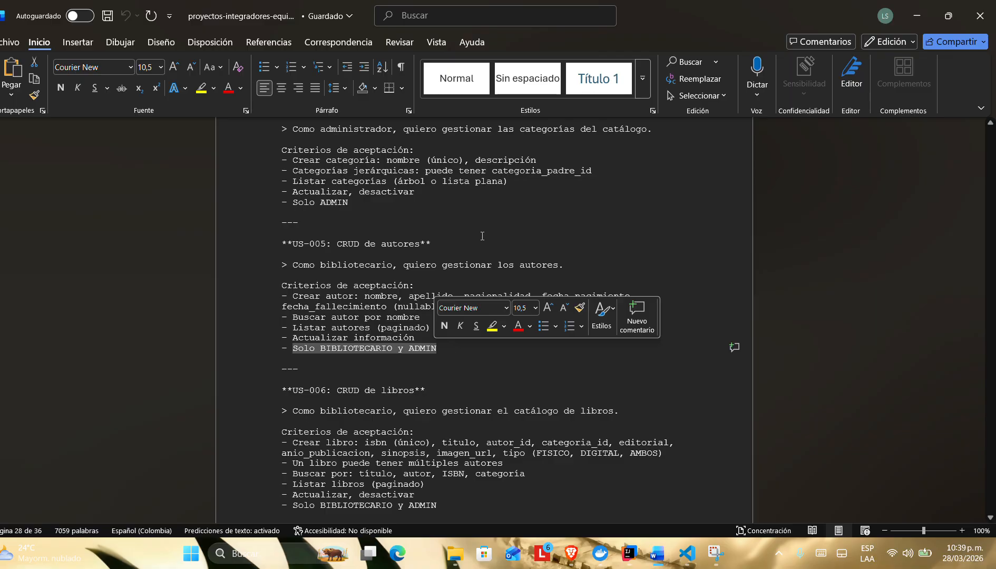
{"action": "left_click", "coordinate": [422, 25]}
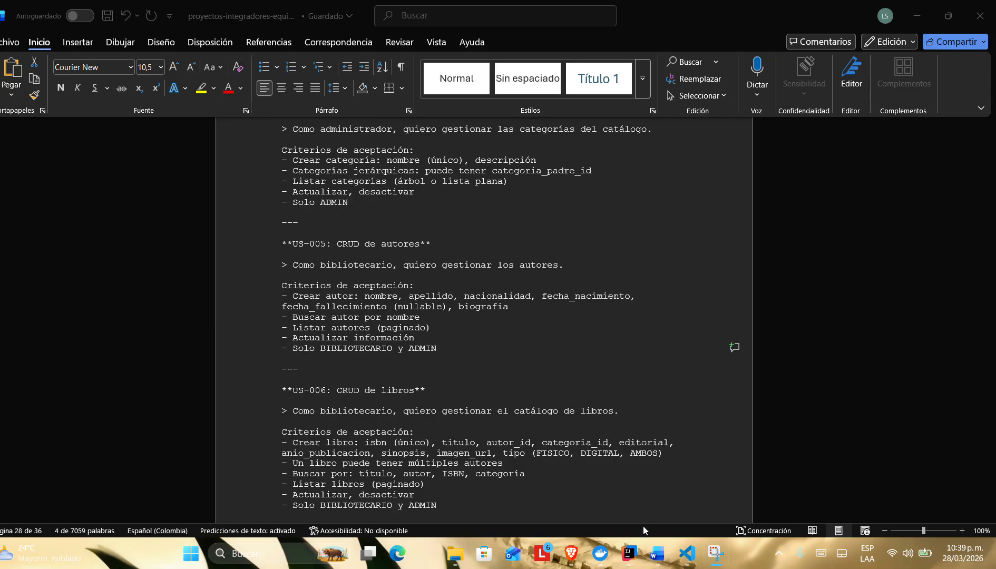
Step: Switch back to BiblioSystem in the browser, log out of the admin account, and sign in with the librarian's saved e-mail and password
{"action": "left_click", "coordinate": [571, 553]}
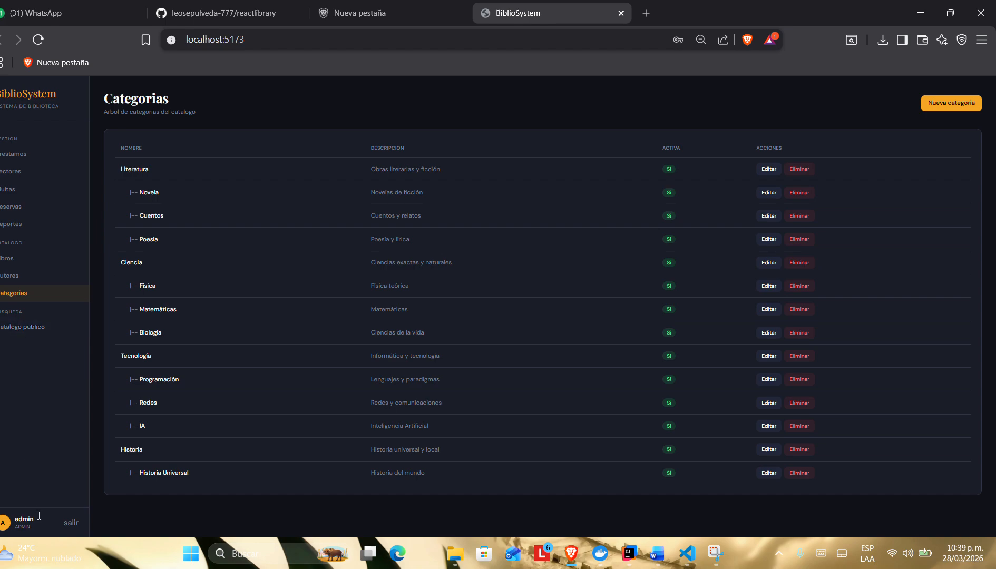
{"action": "left_click", "coordinate": [71, 523]}
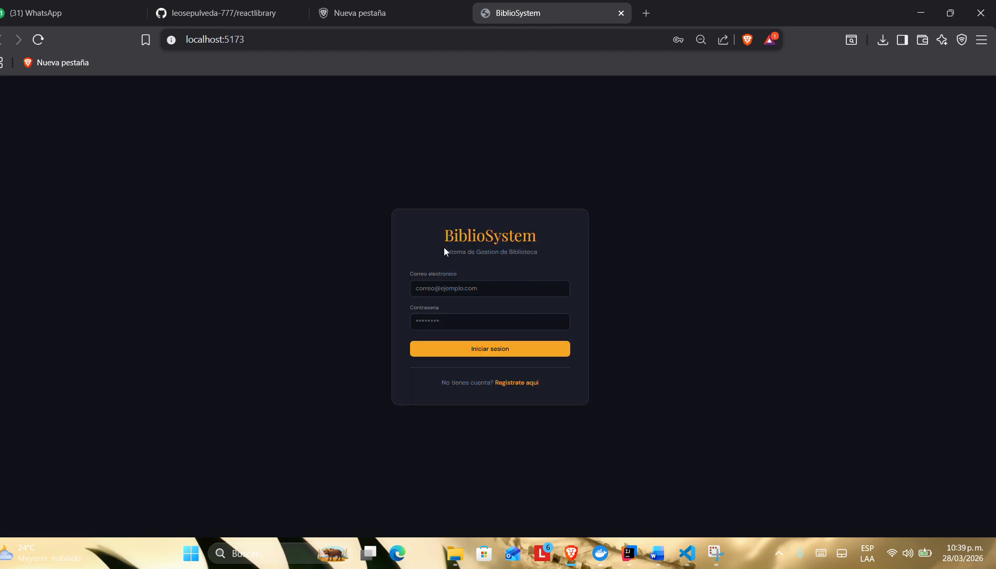
{"action": "left_click", "coordinate": [442, 291]}
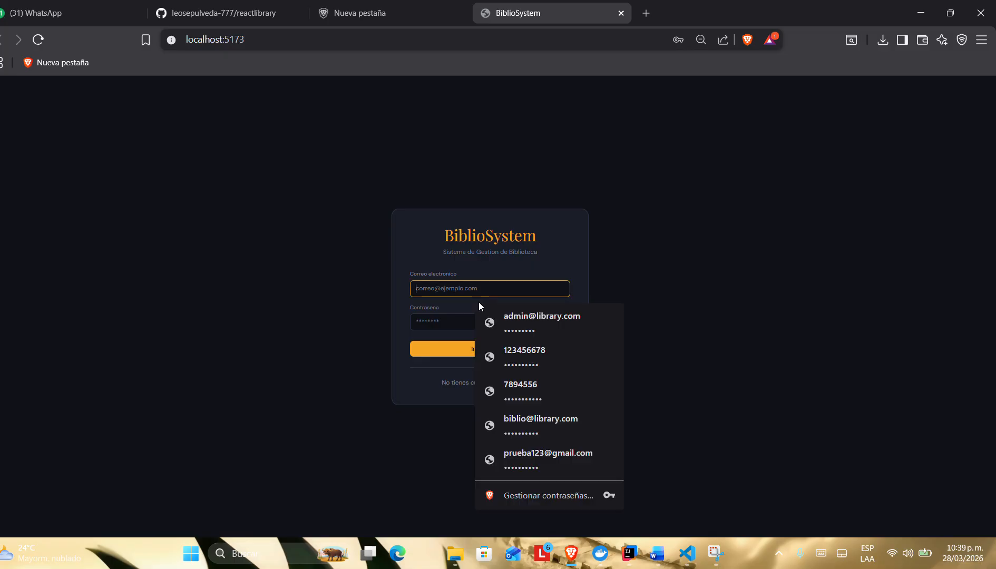
{"action": "left_click", "coordinate": [517, 425]}
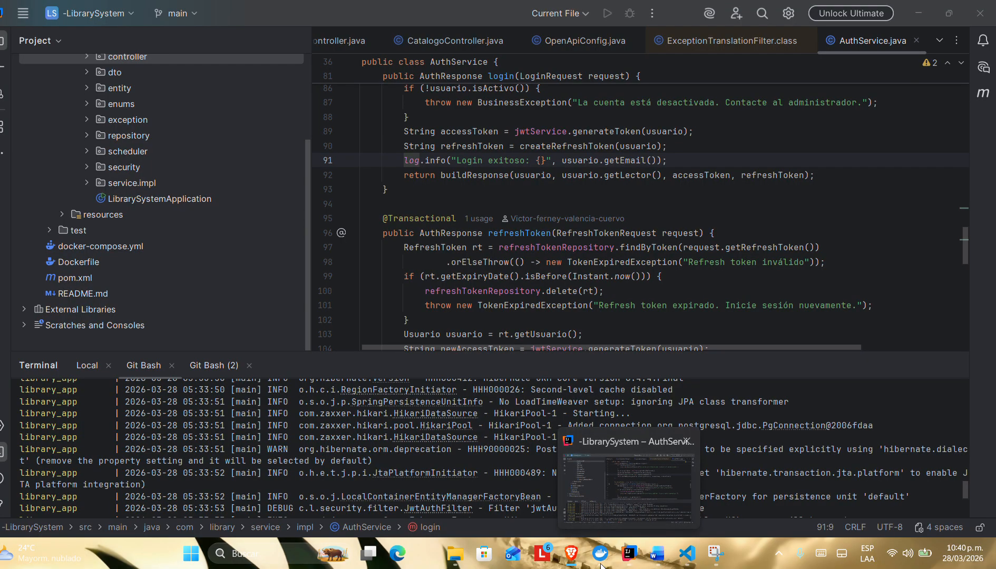
{"action": "mouse_move", "coordinate": [657, 563]}
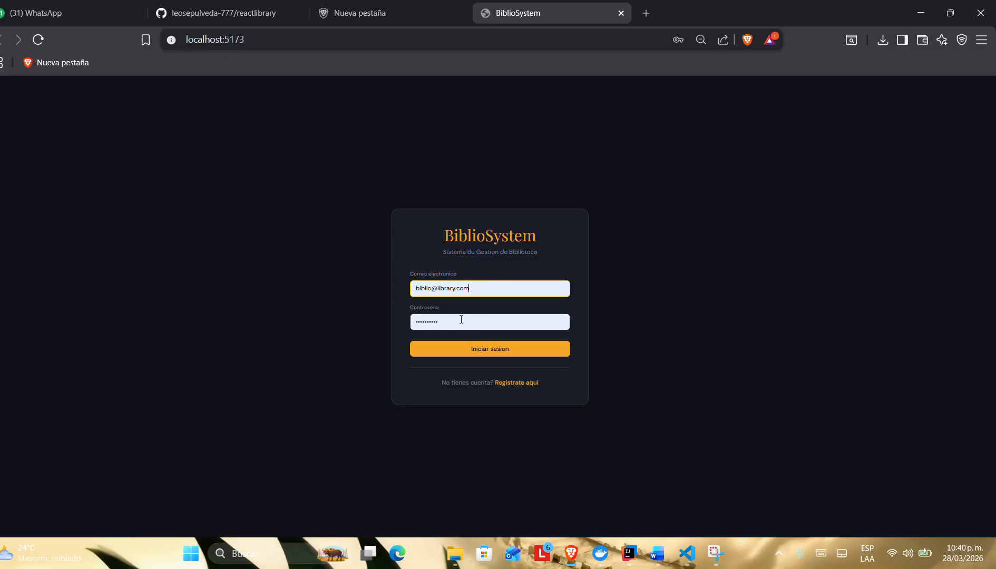
{"action": "left_click", "coordinate": [467, 352]}
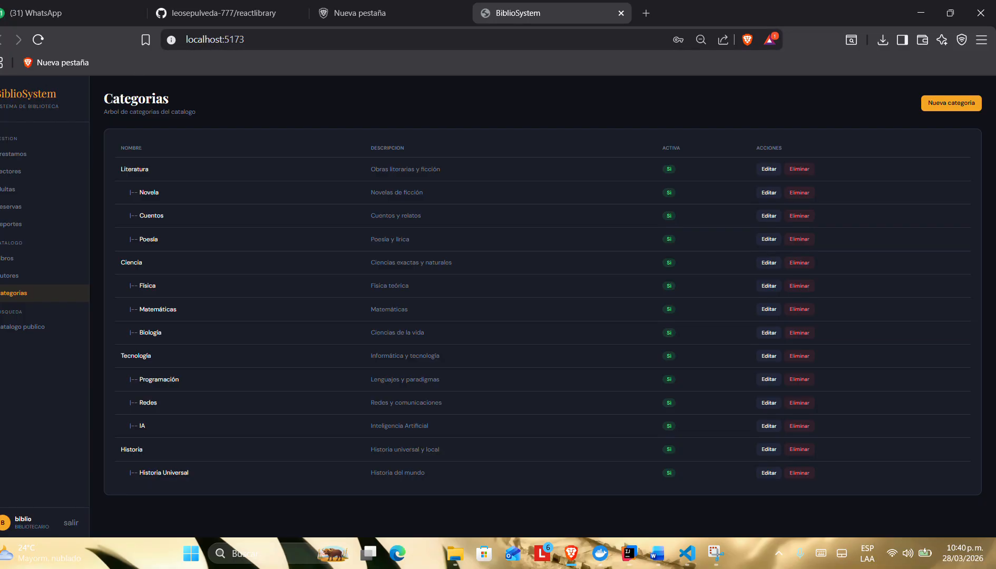
Step: Look through the Prestamos, Lectores, Multas, Reservas, Reportes, Libros, Autores, Categorias and Catalogo publico sections available to the librarian
{"action": "left_click", "coordinate": [28, 156]}
{"action": "left_click", "coordinate": [28, 172]}
{"action": "left_click", "coordinate": [28, 189]}
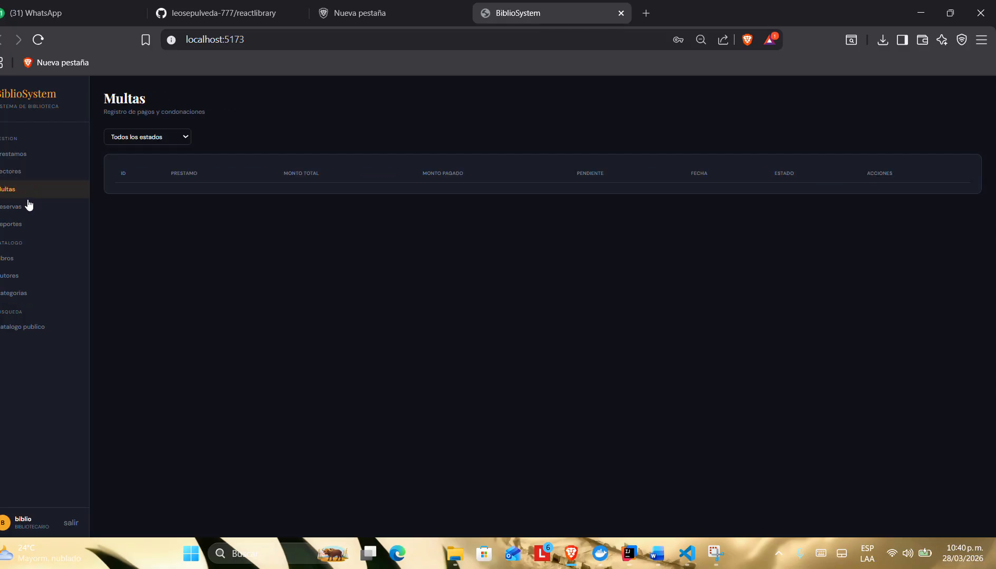
{"action": "left_click", "coordinate": [28, 207]}
{"action": "left_click", "coordinate": [26, 225]}
{"action": "left_click", "coordinate": [24, 259]}
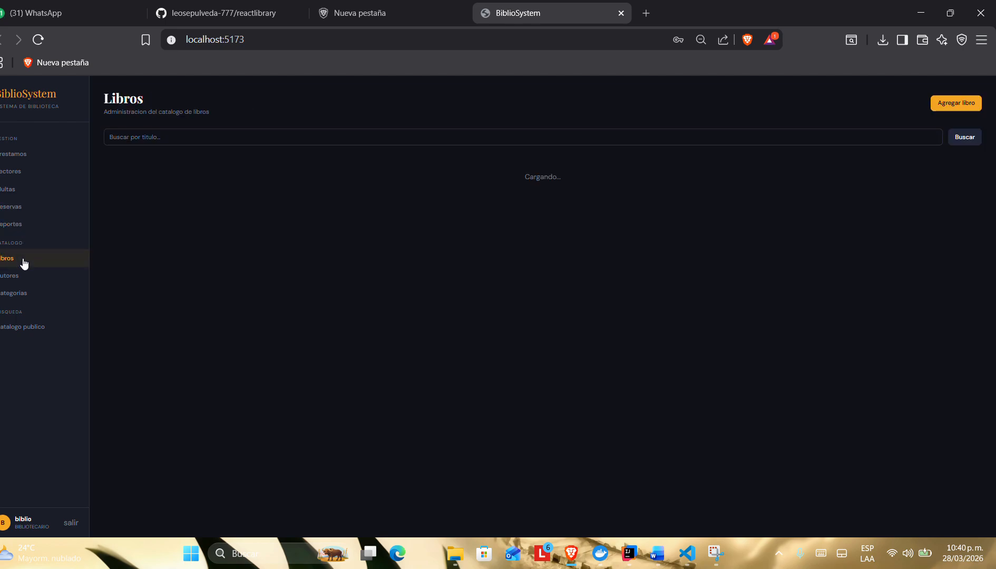
{"action": "left_click", "coordinate": [25, 276]}
{"action": "left_click", "coordinate": [26, 293]}
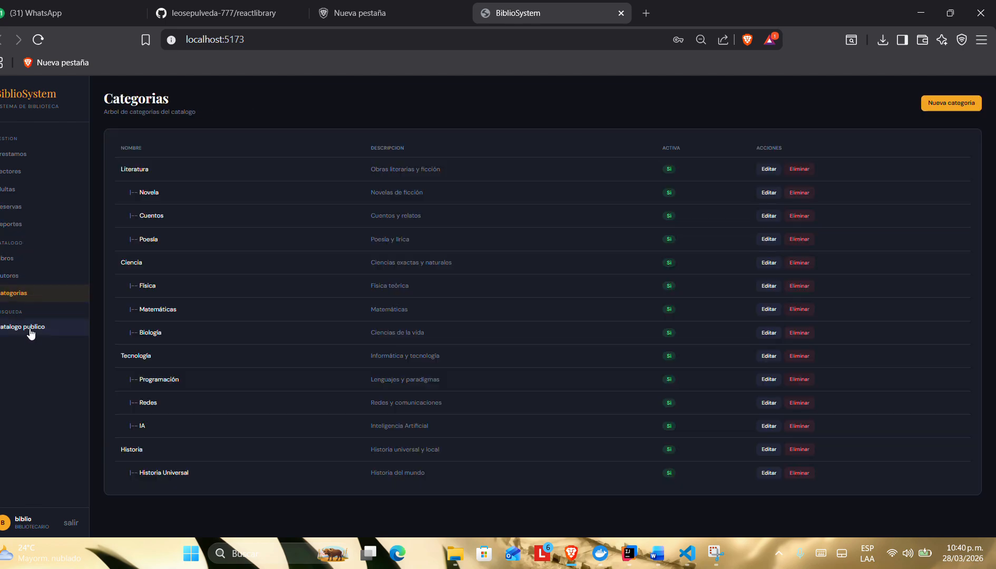
{"action": "left_click", "coordinate": [31, 328]}
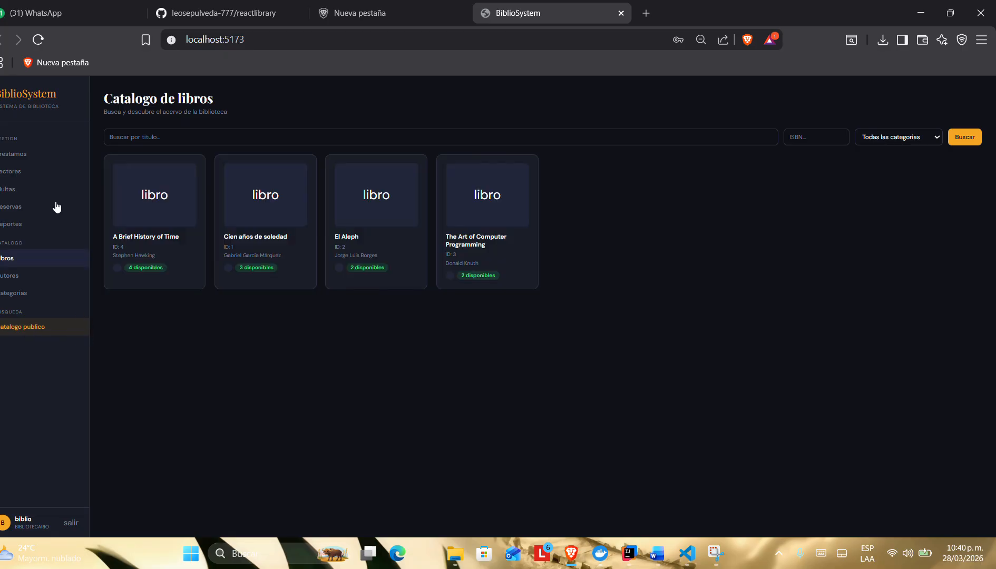
{"action": "left_click", "coordinate": [21, 207]}
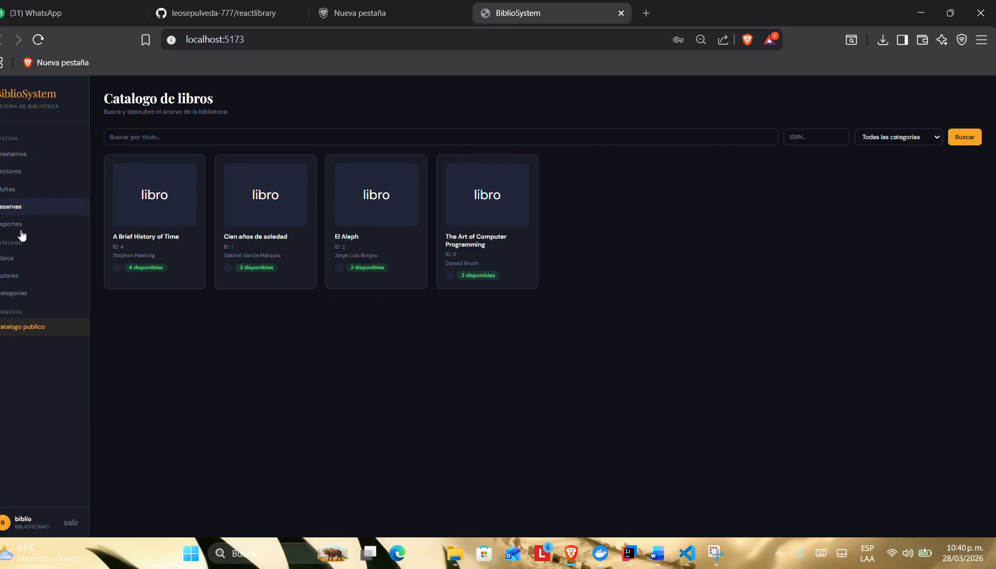
Step: Start a new author in the Autores section and enter the name Mario and the surname Benedetti
{"action": "left_click", "coordinate": [19, 275]}
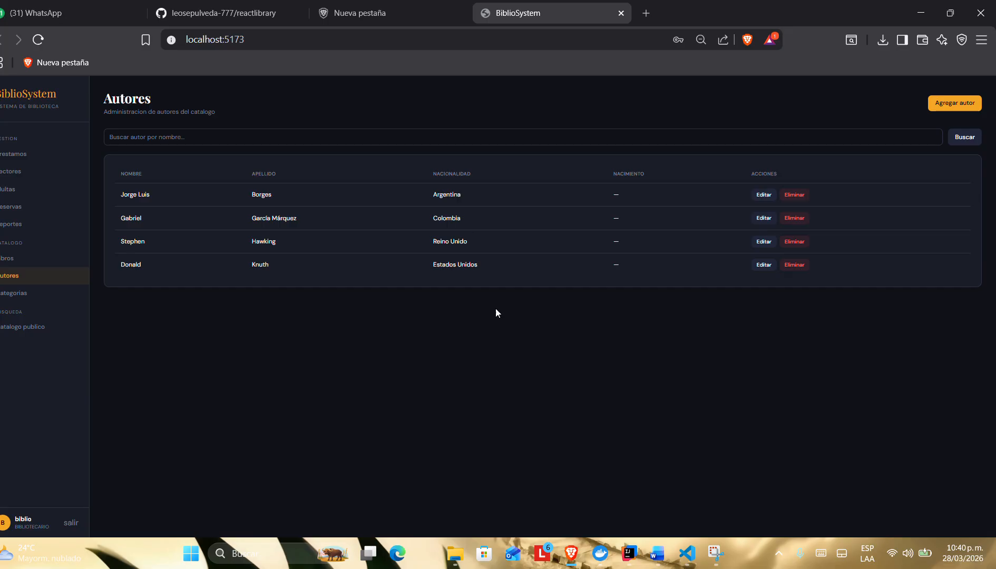
{"action": "left_click", "coordinate": [933, 104]}
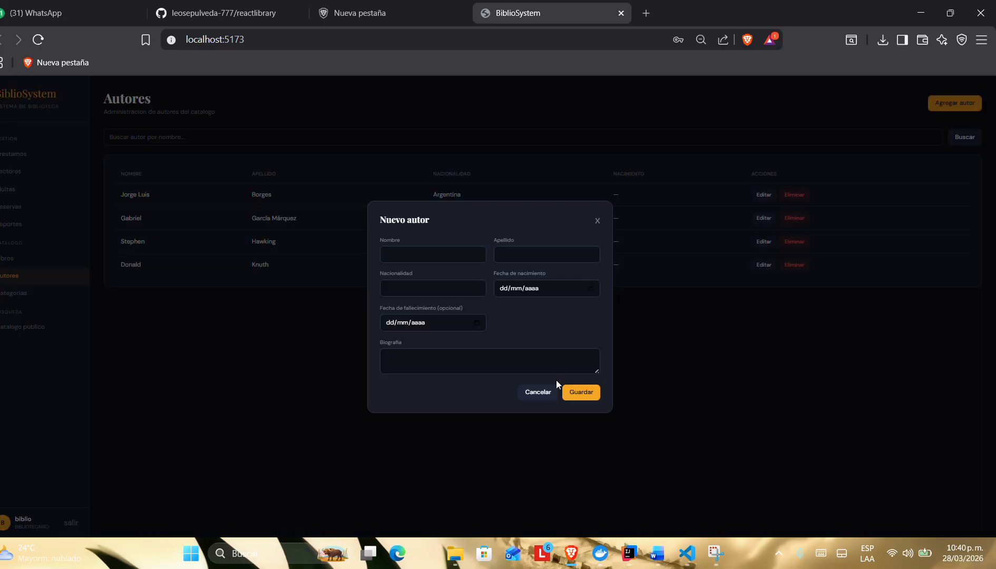
{"action": "left_click", "coordinate": [417, 254]}
{"action": "key", "text": "Caps_Lock"}
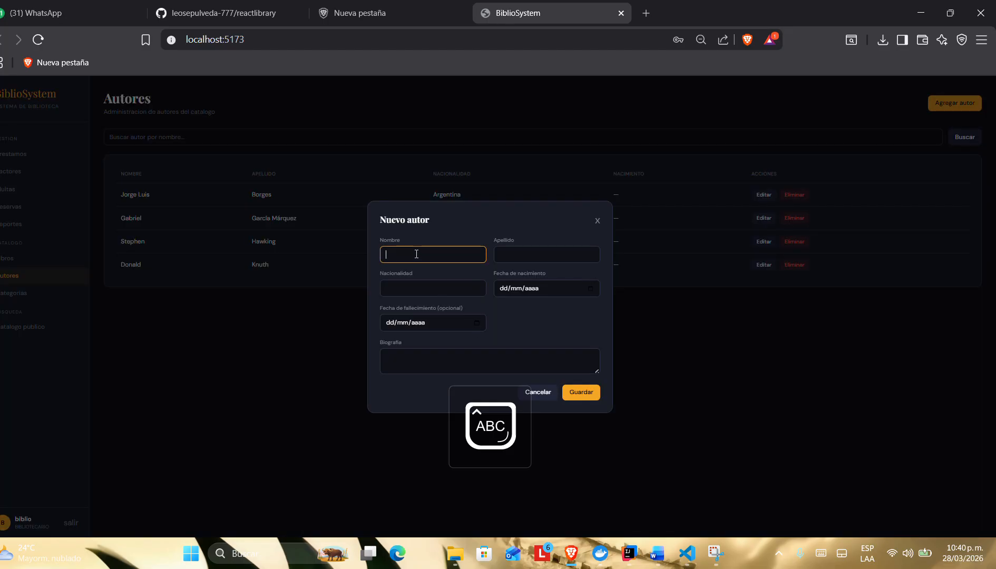
{"action": "type", "text": "M"}
{"action": "key", "text": "Caps_Lock"}
{"action": "type", "text": "ario"}
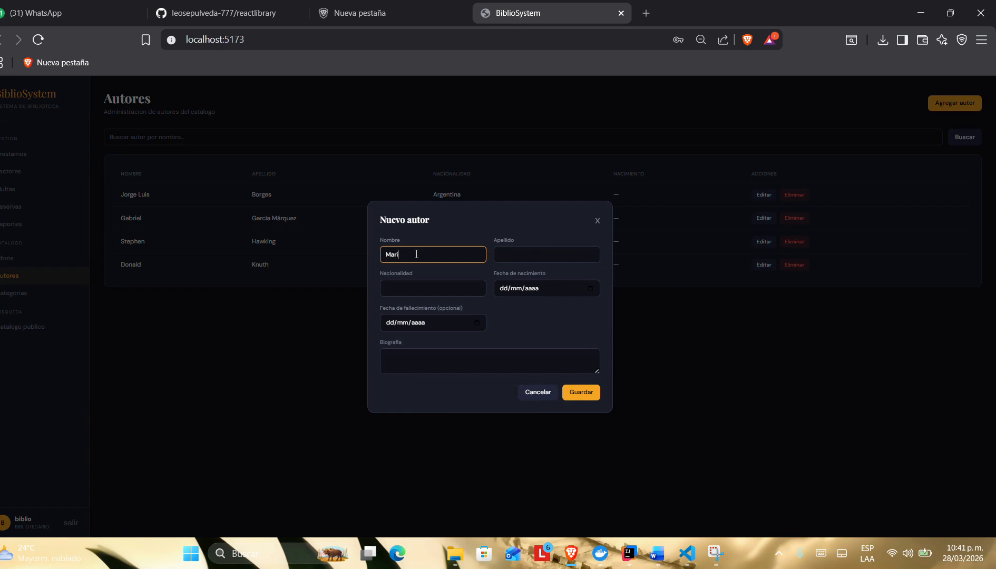
{"action": "left_click", "coordinate": [520, 252]}
{"action": "key", "text": "Caps_Lock"}
{"action": "type", "text": "Bene"}
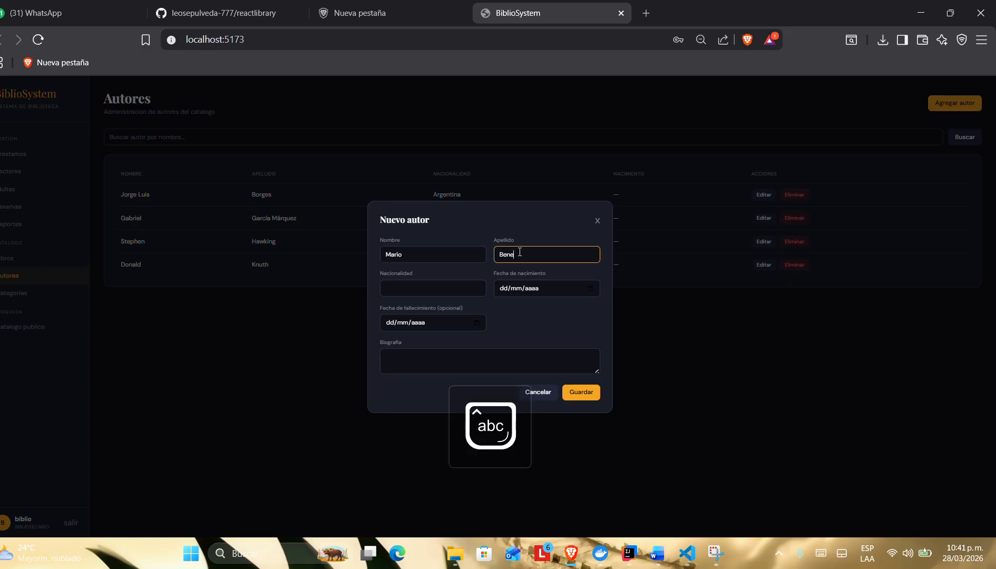
{"action": "type", "text": "detti"}
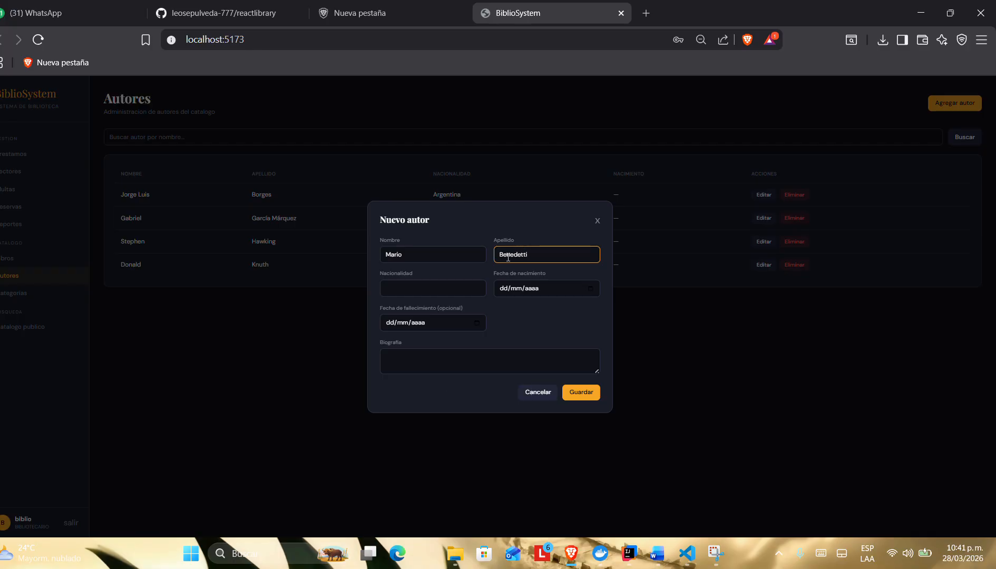
Step: Set the new author's nationality to Uruguay
{"action": "left_click", "coordinate": [440, 289]}
{"action": "key", "text": "Caps_Lock"}
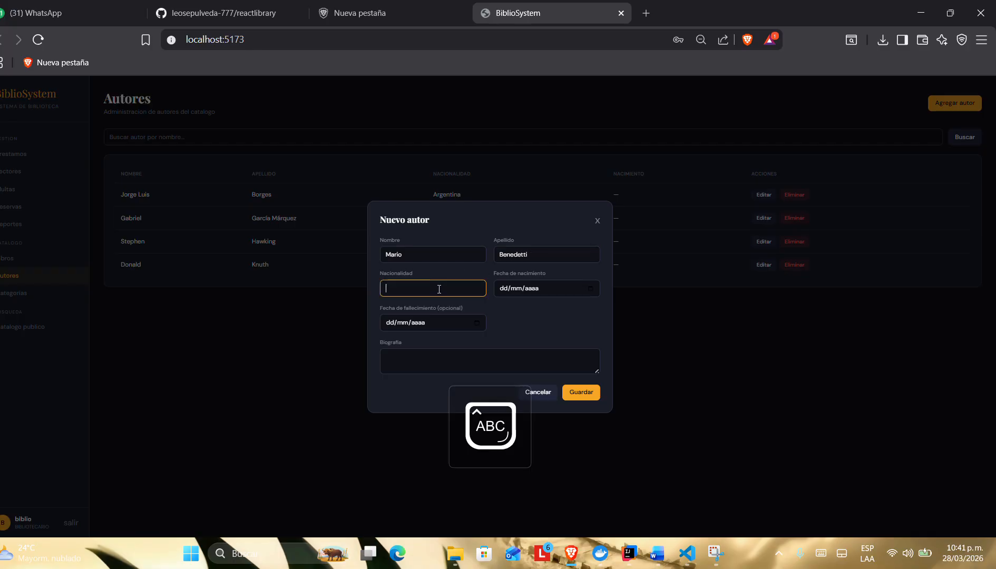
{"action": "type", "text": "U"}
{"action": "key", "text": "Caps_Lock"}
Step: Set the new author's date of birth by choosing its year, month and day in the calendar
{"action": "left_click", "coordinate": [554, 287]}
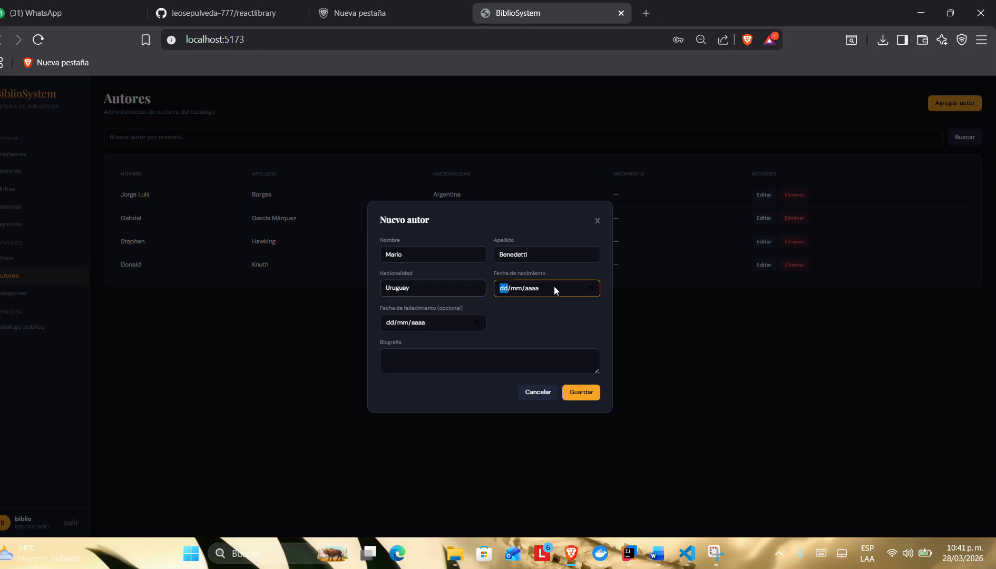
{"action": "left_click", "coordinate": [589, 289]}
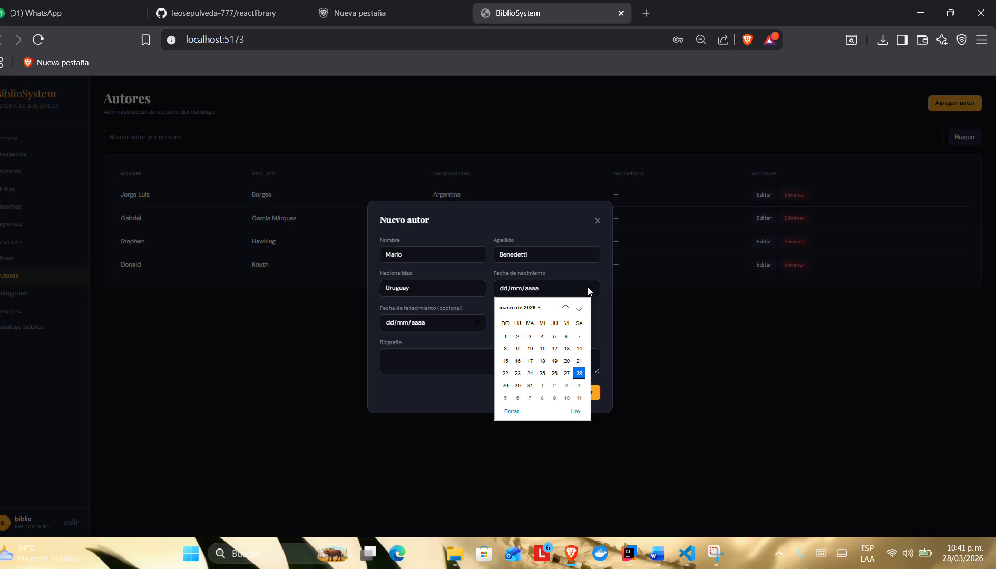
{"action": "left_click", "coordinate": [531, 307]}
{"action": "scroll", "coordinate": [510, 342], "scroll_direction": "up", "scroll_amount": 5}
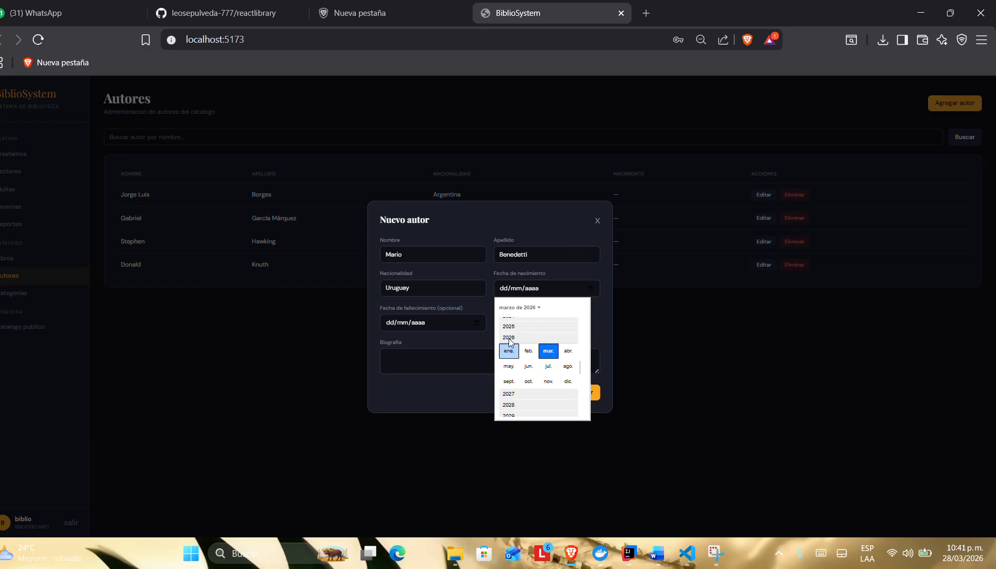
{"action": "scroll", "coordinate": [511, 342], "scroll_direction": "up", "scroll_amount": 5}
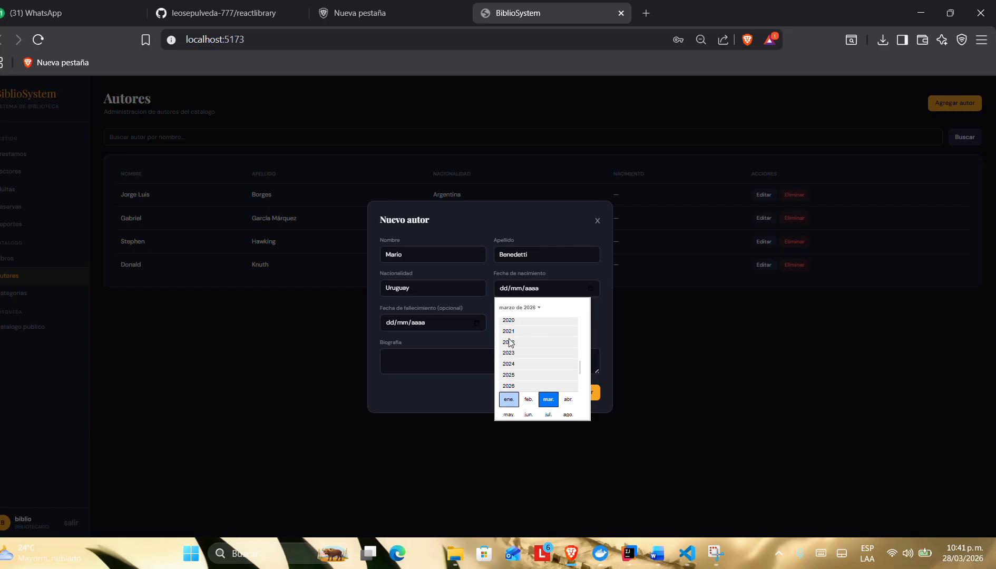
{"action": "scroll", "coordinate": [510, 342], "scroll_direction": "up", "scroll_amount": 5}
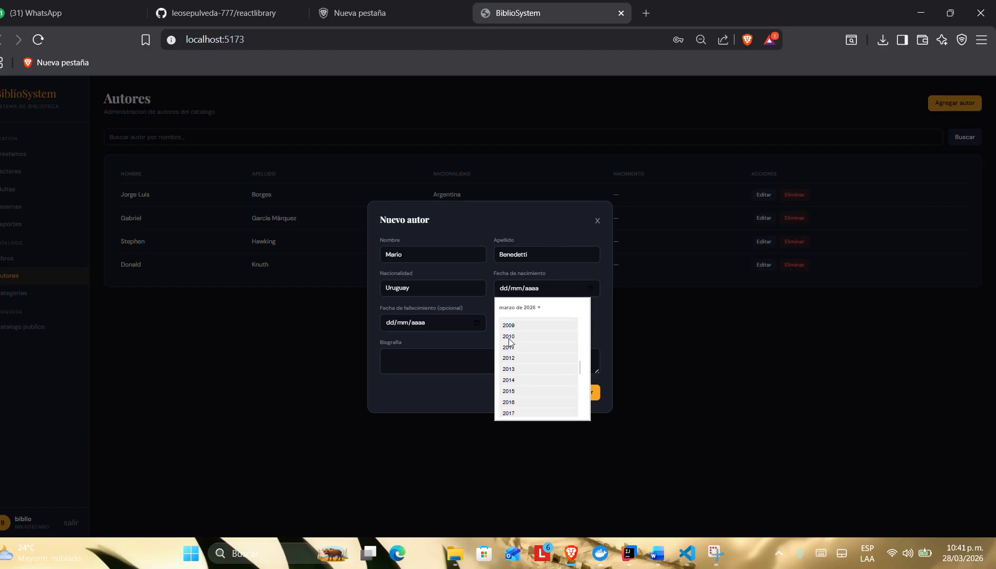
{"action": "scroll", "coordinate": [510, 343], "scroll_direction": "up", "scroll_amount": 5}
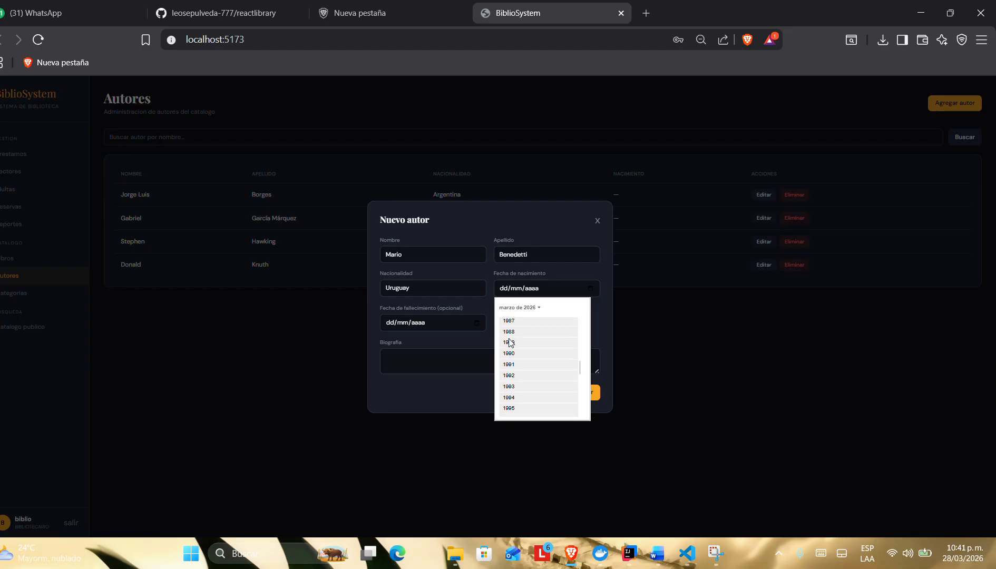
{"action": "scroll", "coordinate": [510, 342], "scroll_direction": "up", "scroll_amount": 5}
{"action": "scroll", "coordinate": [511, 343], "scroll_direction": "up", "scroll_amount": 5}
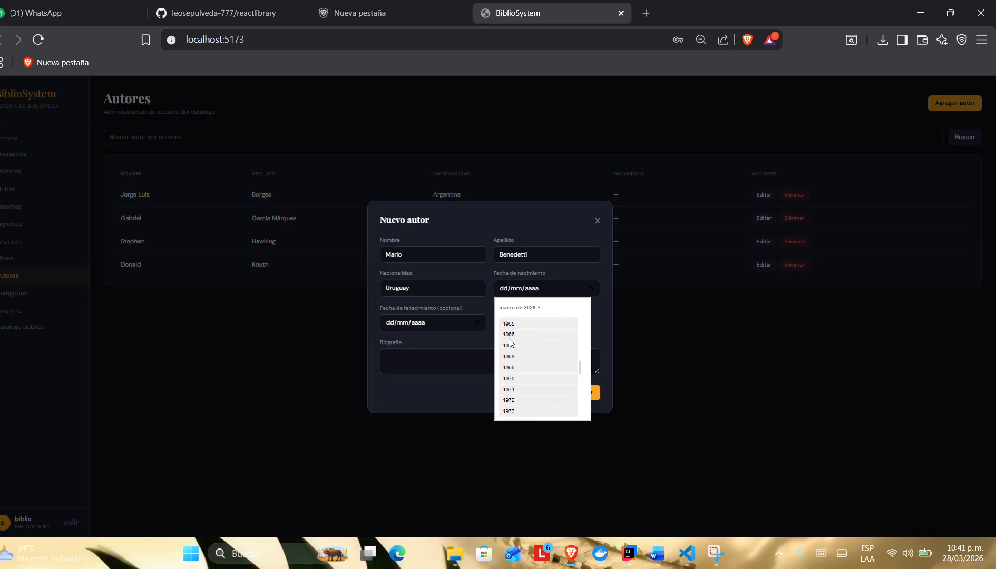
{"action": "scroll", "coordinate": [511, 342], "scroll_direction": "up", "scroll_amount": 1}
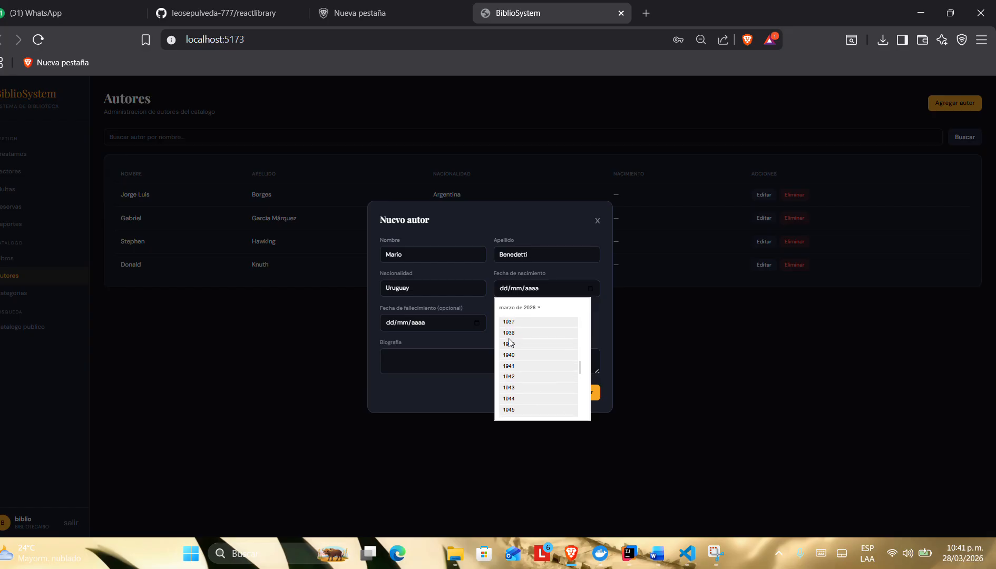
{"action": "scroll", "coordinate": [510, 343], "scroll_direction": "up", "scroll_amount": 5}
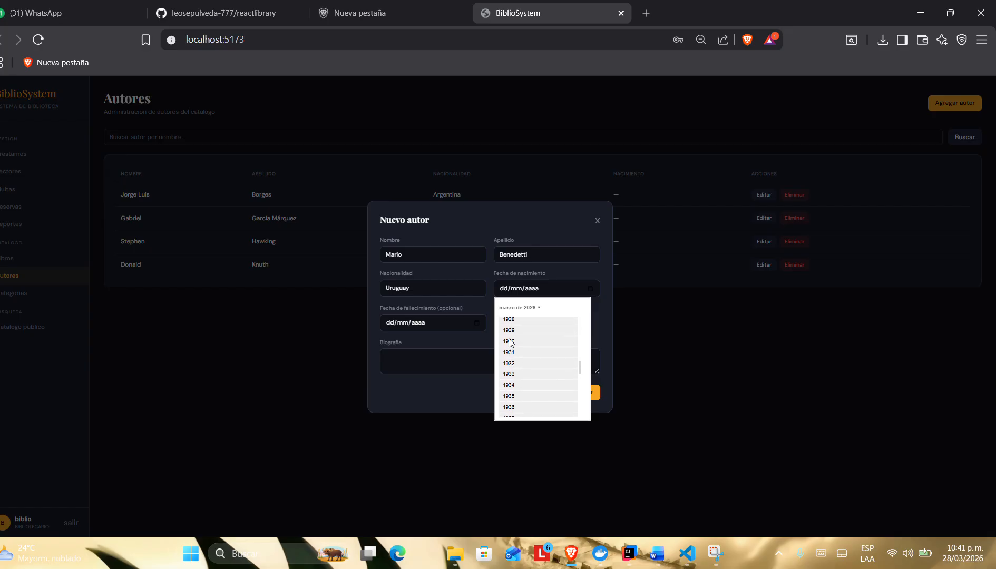
{"action": "scroll", "coordinate": [511, 343], "scroll_direction": "up", "scroll_amount": 3}
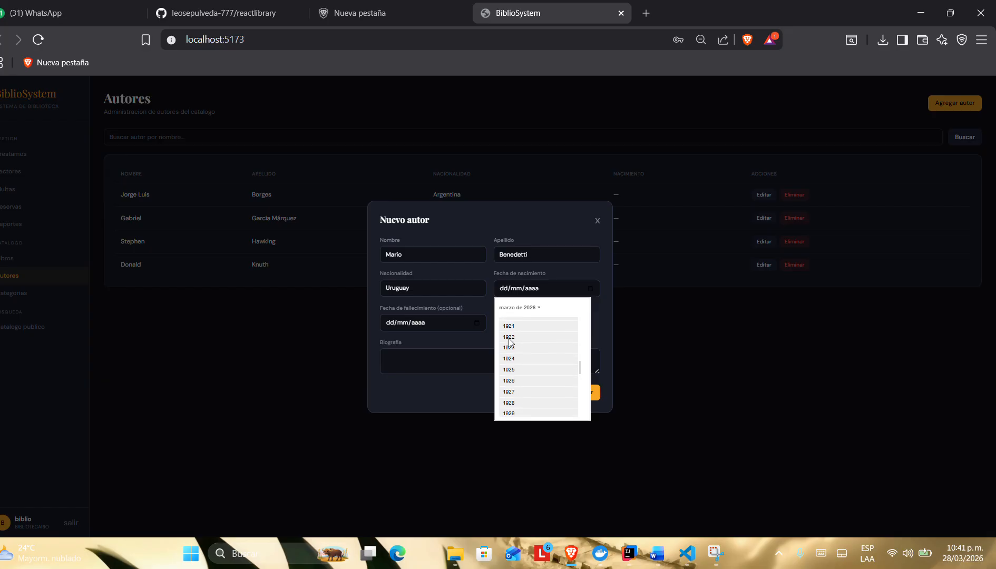
{"action": "left_click", "coordinate": [516, 333]}
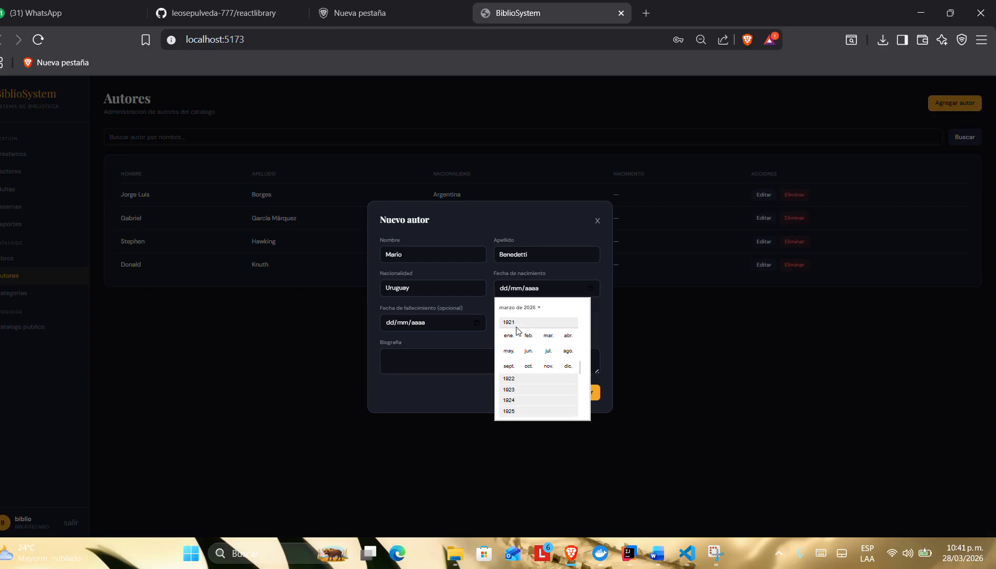
{"action": "left_click", "coordinate": [514, 322]}
{"action": "left_click", "coordinate": [509, 366]}
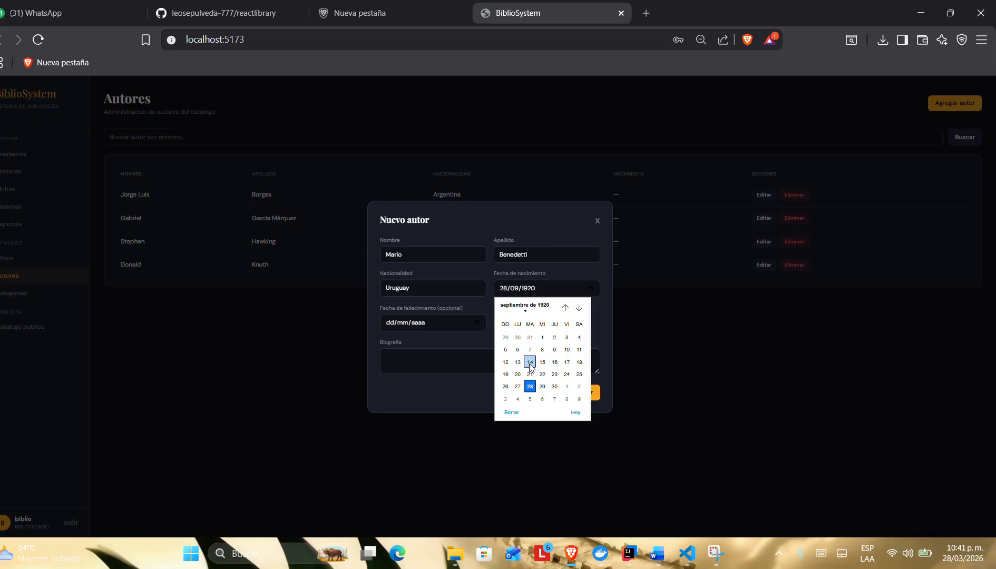
{"action": "left_click", "coordinate": [530, 362]}
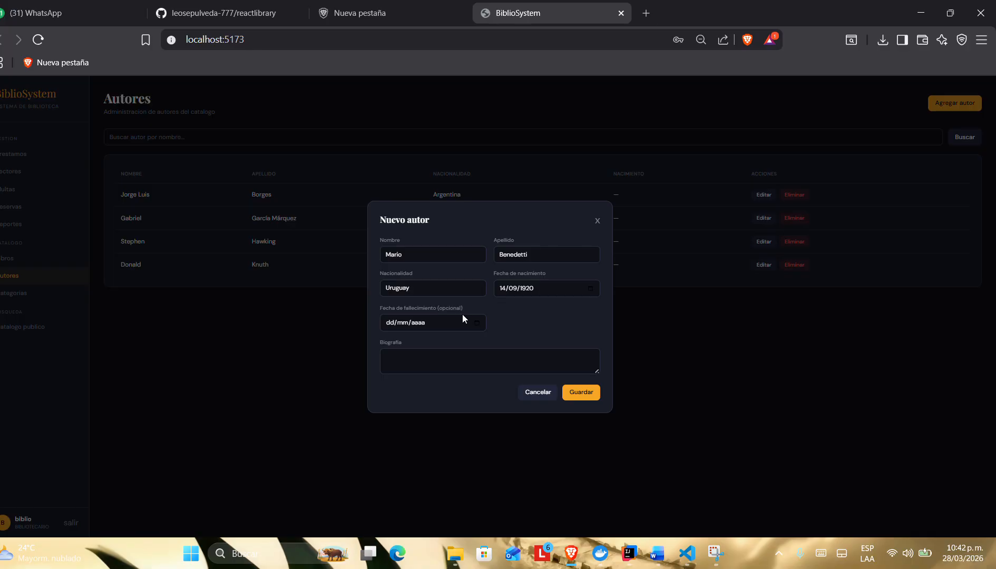
Step: Set the new author's optional date of death to 17/05/2009
{"action": "left_click", "coordinate": [476, 322]}
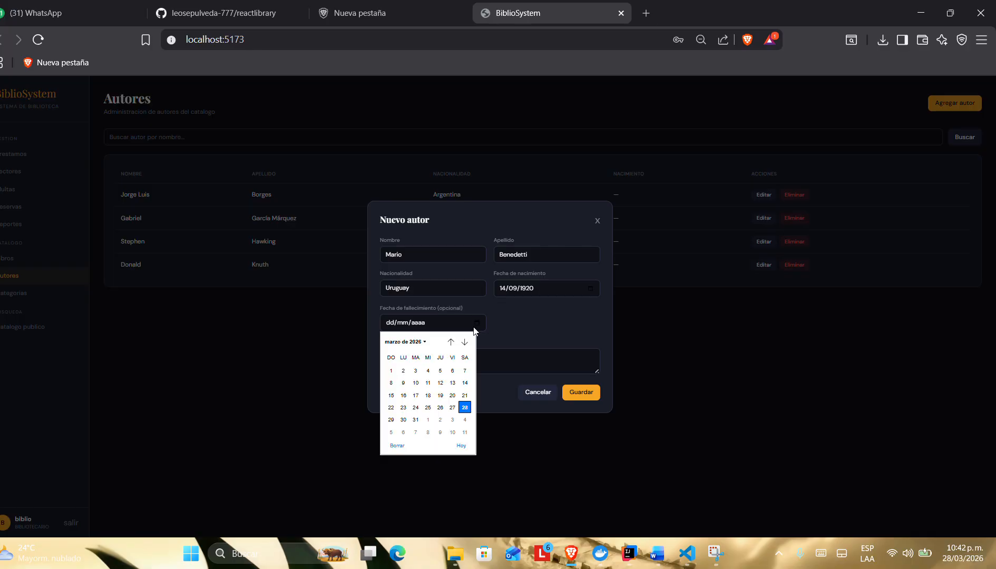
{"action": "left_click", "coordinate": [416, 343]}
{"action": "scroll", "coordinate": [395, 389], "scroll_direction": "up", "scroll_amount": 4}
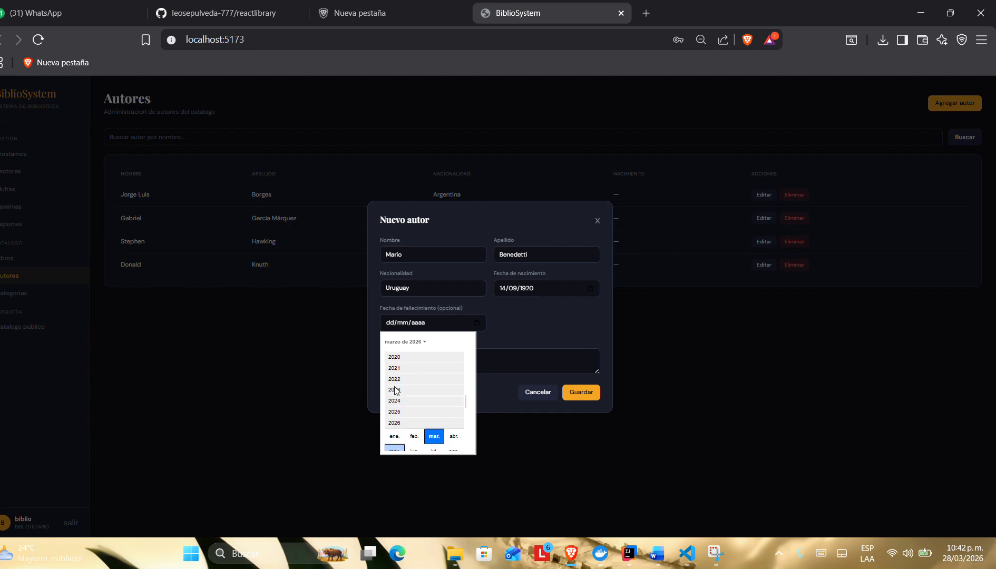
{"action": "scroll", "coordinate": [395, 391], "scroll_direction": "up", "scroll_amount": 3}
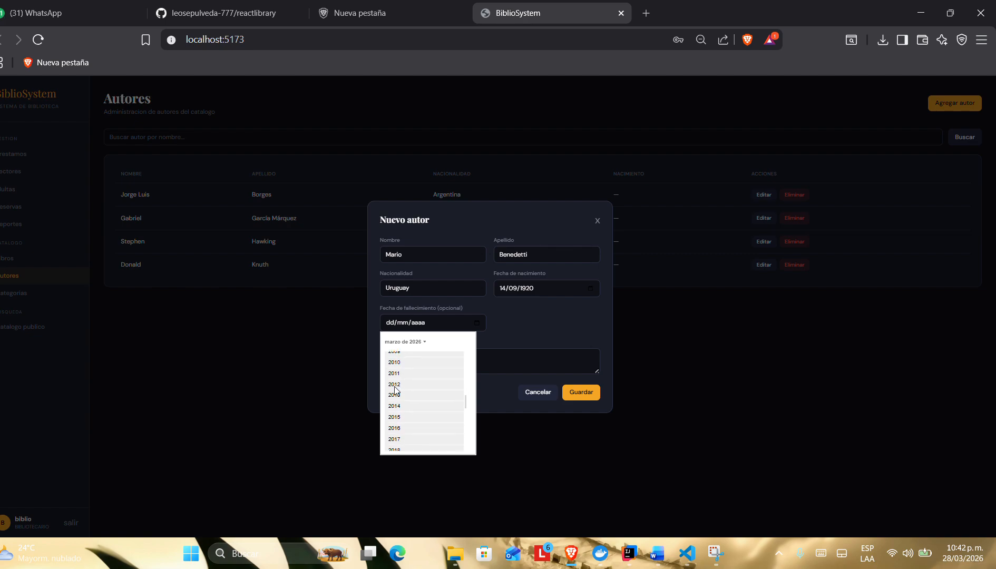
{"action": "left_click", "coordinate": [410, 361]}
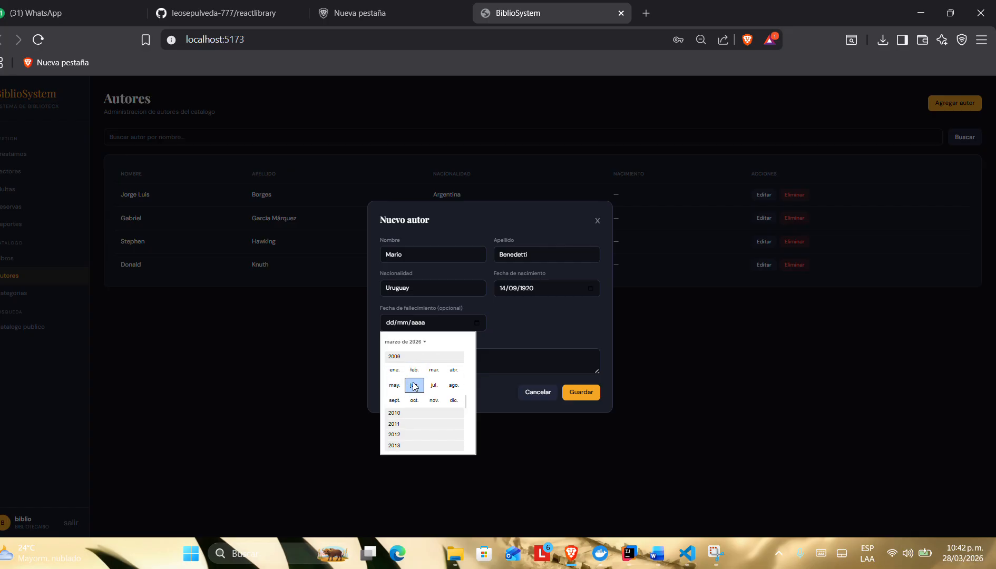
{"action": "left_click", "coordinate": [394, 386]}
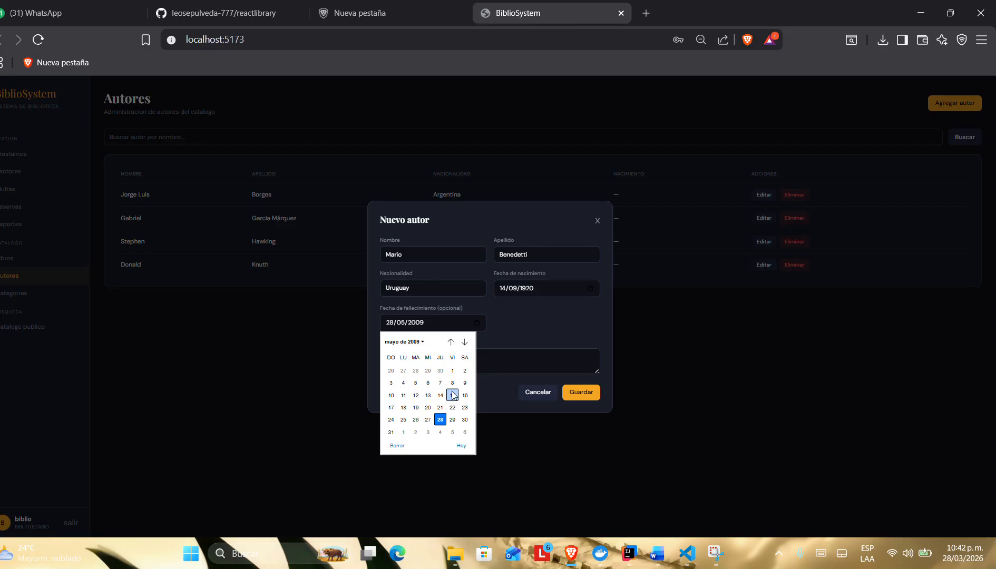
{"action": "left_click", "coordinate": [391, 407]}
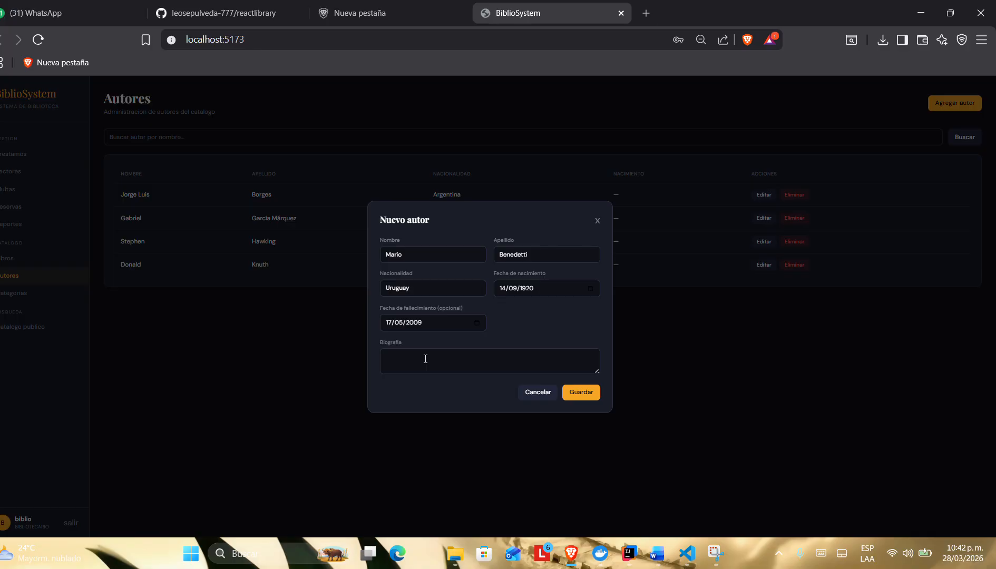
Step: Enter the biography "fuw un escrito muy versatil que publico al rededo r de 80 libros de poesia" and save the new author
{"action": "type", "text": "fun"}
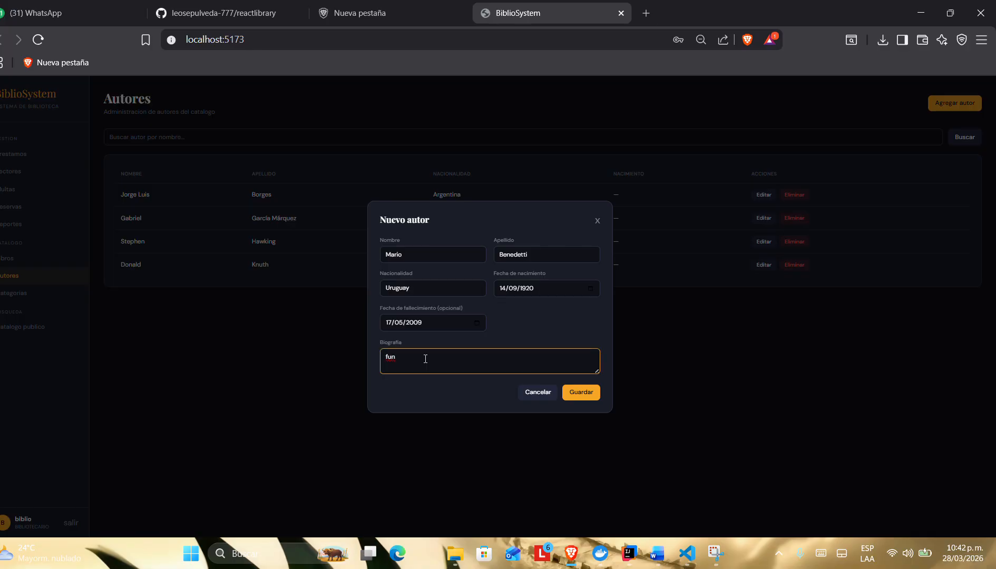
{"action": "key", "text": "BackSpace"}
{"action": "type", "text": "w un escrito muy versatil que publico al re"}
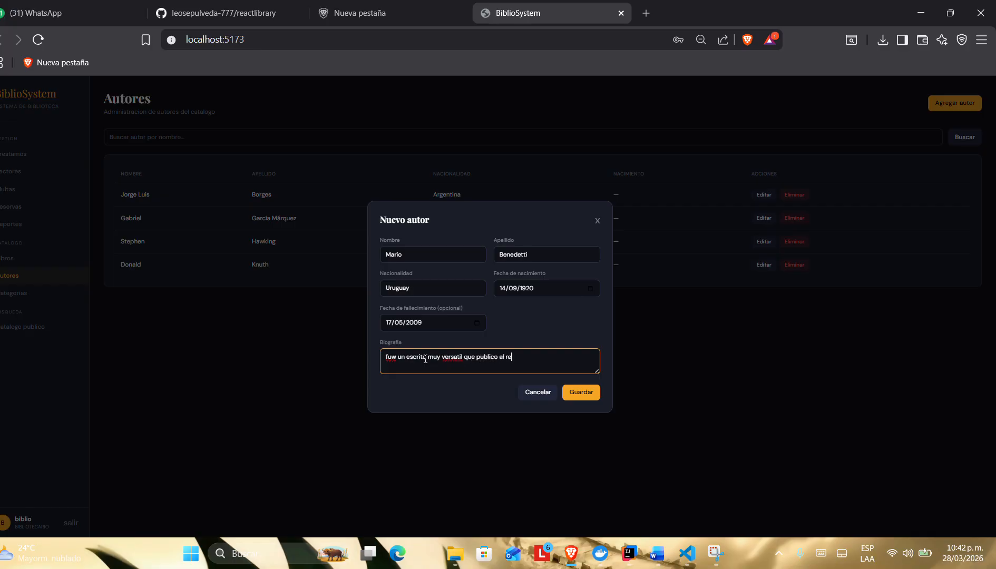
{"action": "type", "text": "dedo r de 80 libros de poesia"}
{"action": "left_click", "coordinate": [575, 392]}
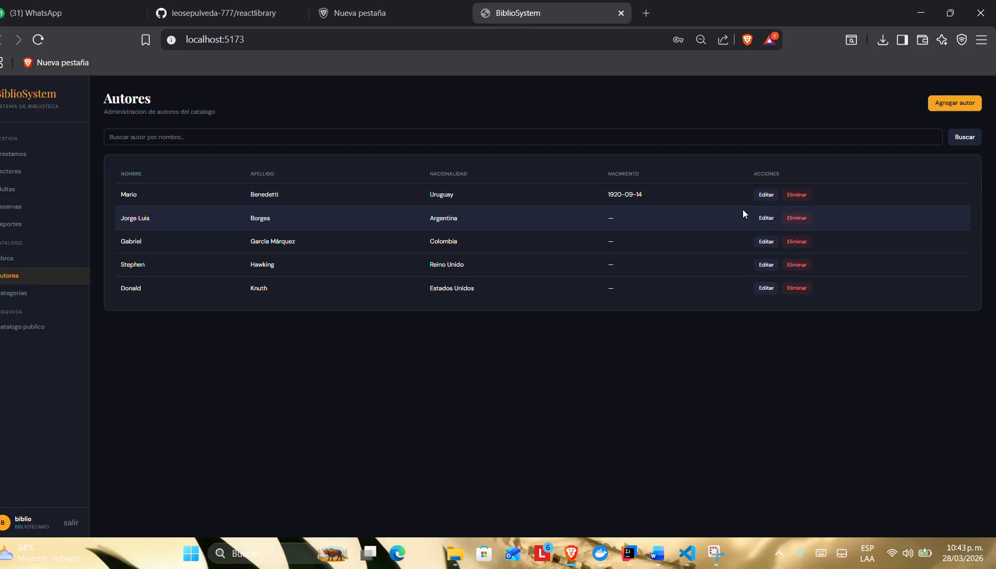
Step: Check Jorge Luis Borges's edit form without changing it, and shorten the end of Mario Benedetti's biography and save the author
{"action": "left_click", "coordinate": [766, 217]}
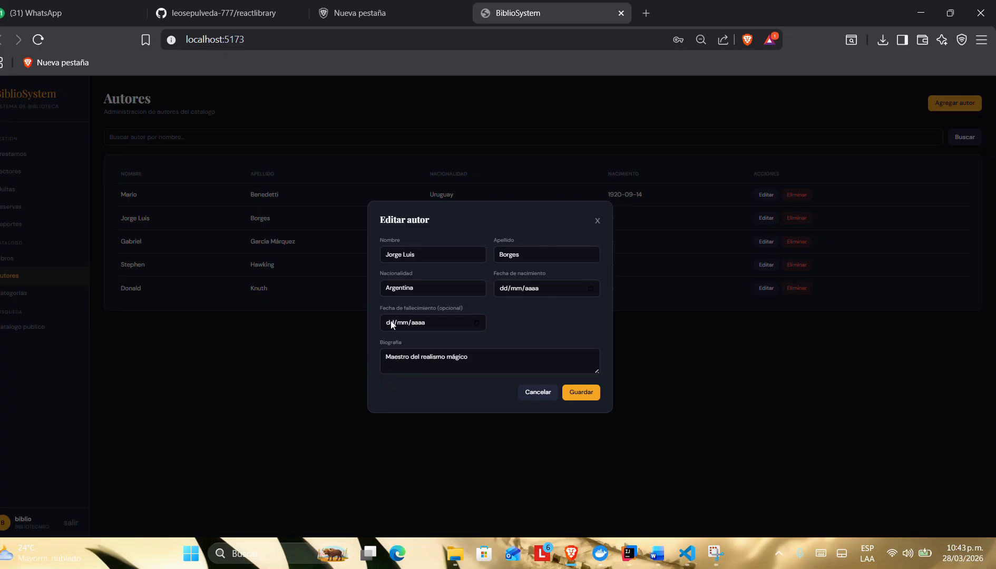
{"action": "left_click", "coordinate": [598, 221]}
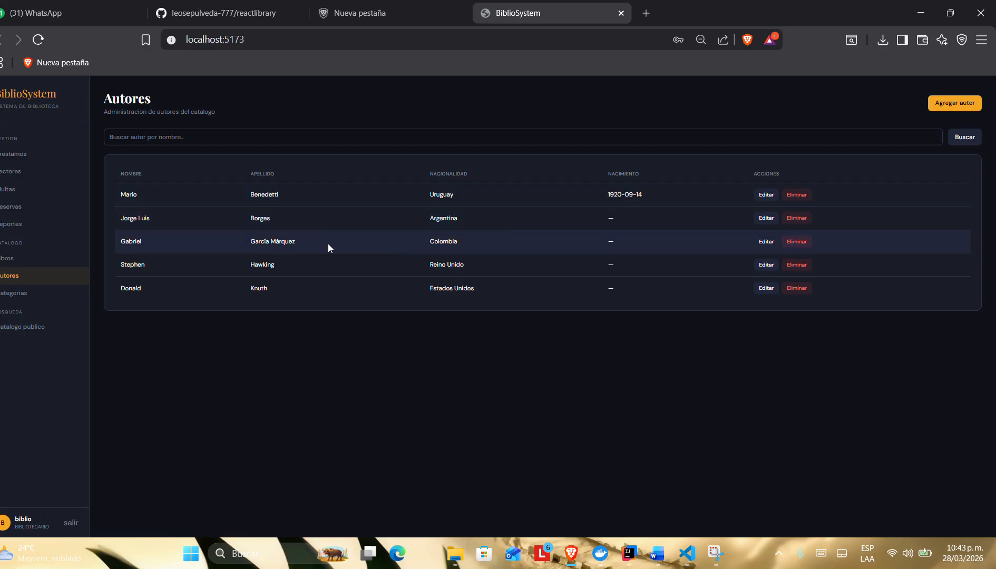
{"action": "left_click", "coordinate": [765, 195]}
{"action": "left_click", "coordinate": [472, 364]}
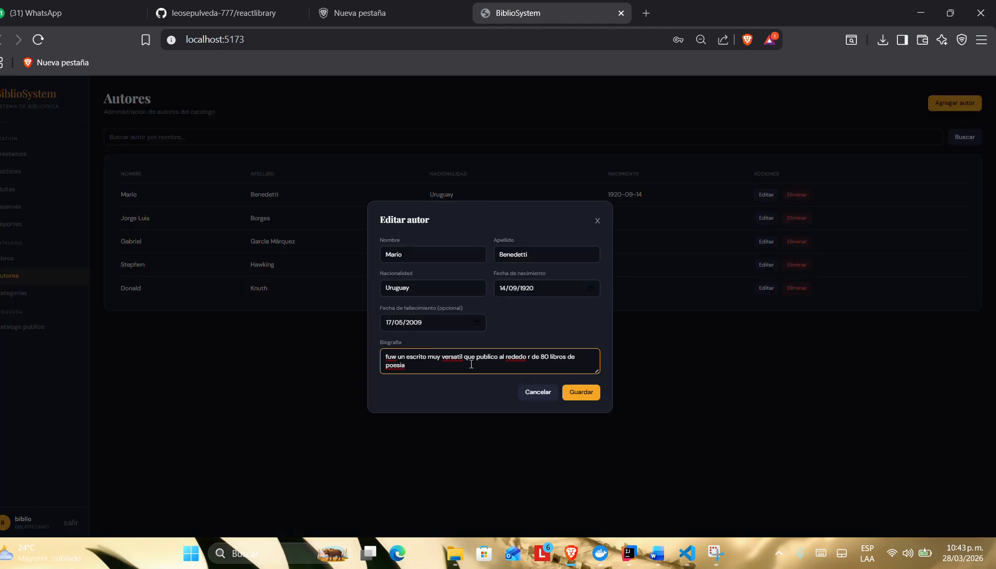
{"action": "key", "text": "BackSpace"}
{"action": "key", "text": "BackSpace"}
{"action": "key", "text": "BackSpace"}
{"action": "key", "text": "BackSpace"}
{"action": "key", "text": "BackSpace"}
{"action": "key", "text": "BackSpace"}
{"action": "key", "text": "BackSpace"}
{"action": "key", "text": "BackSpace"}
{"action": "key", "text": "BackSpace"}
{"action": "key", "text": "BackSpace"}
{"action": "left_click", "coordinate": [575, 392]}
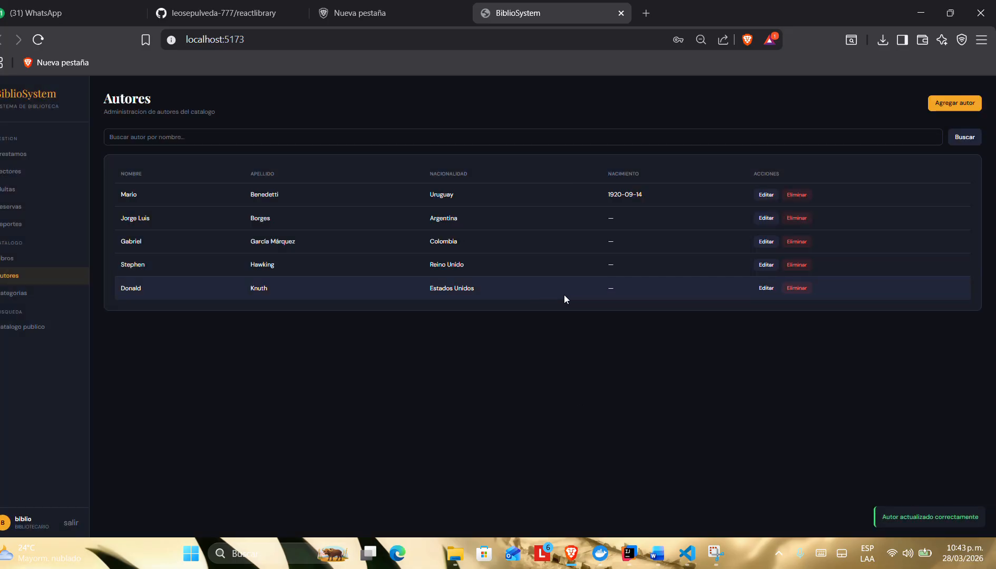
Step: Try to delete the author Mario Benedetti
{"action": "left_click", "coordinate": [797, 195]}
{"action": "left_click", "coordinate": [531, 120]}
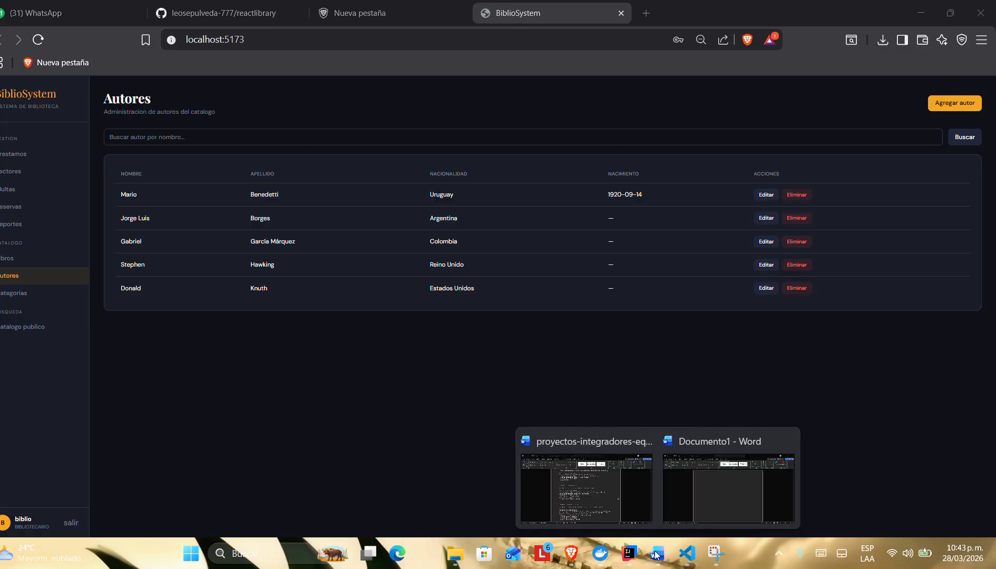
Step: Switch to the requirements document in Word and review US-006 on the CRUD de libros, highlighting the word "bibliotecario"
{"action": "left_click", "coordinate": [592, 502]}
{"action": "scroll", "coordinate": [402, 372], "scroll_direction": "down", "scroll_amount": 4}
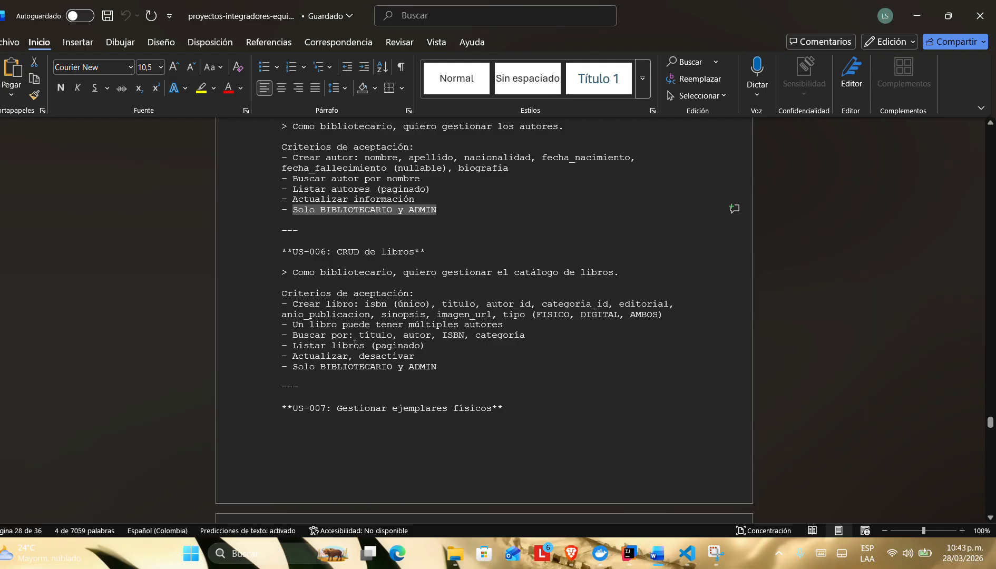
{"action": "scroll", "coordinate": [355, 343], "scroll_direction": "down", "scroll_amount": 1}
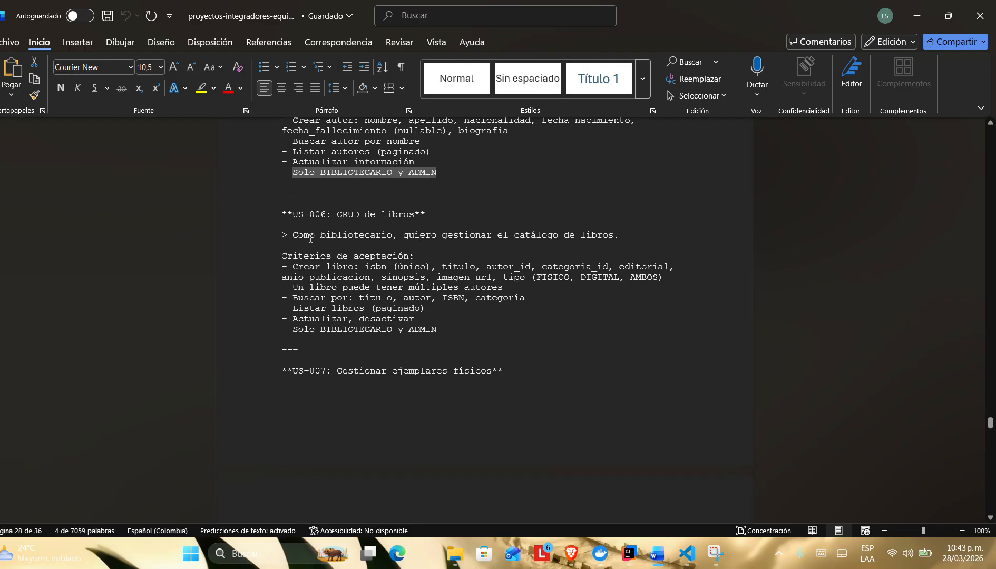
{"action": "left_click_drag", "start_coordinate": [310, 238], "coordinate": [392, 239]}
{"action": "left_click", "coordinate": [446, 240]}
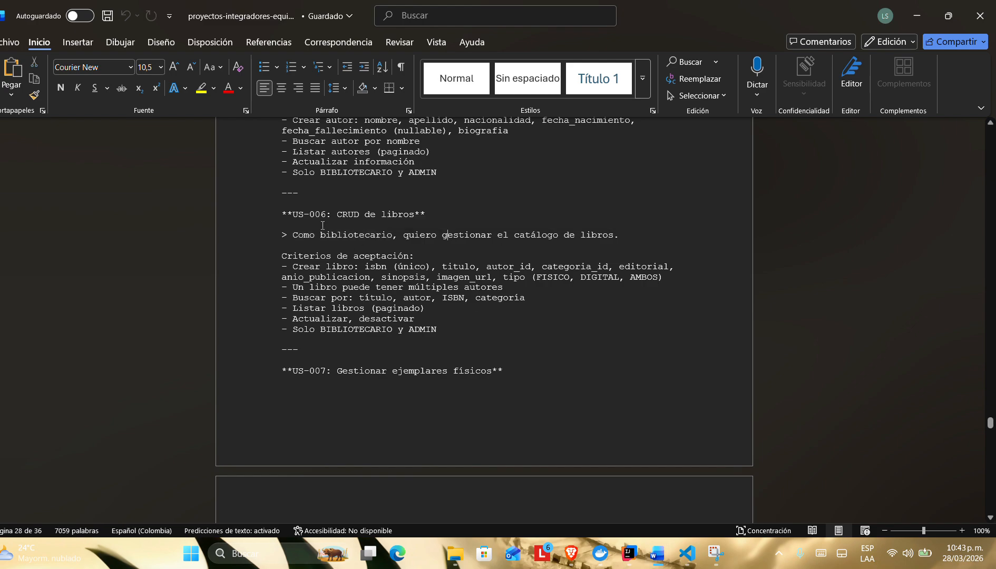
{"action": "left_click_drag", "start_coordinate": [322, 235], "coordinate": [393, 236]}
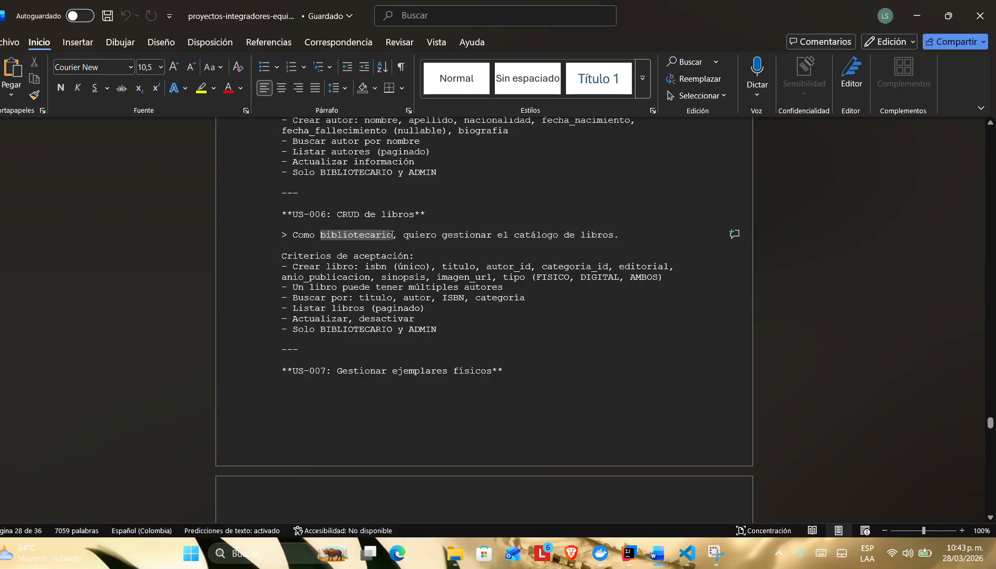
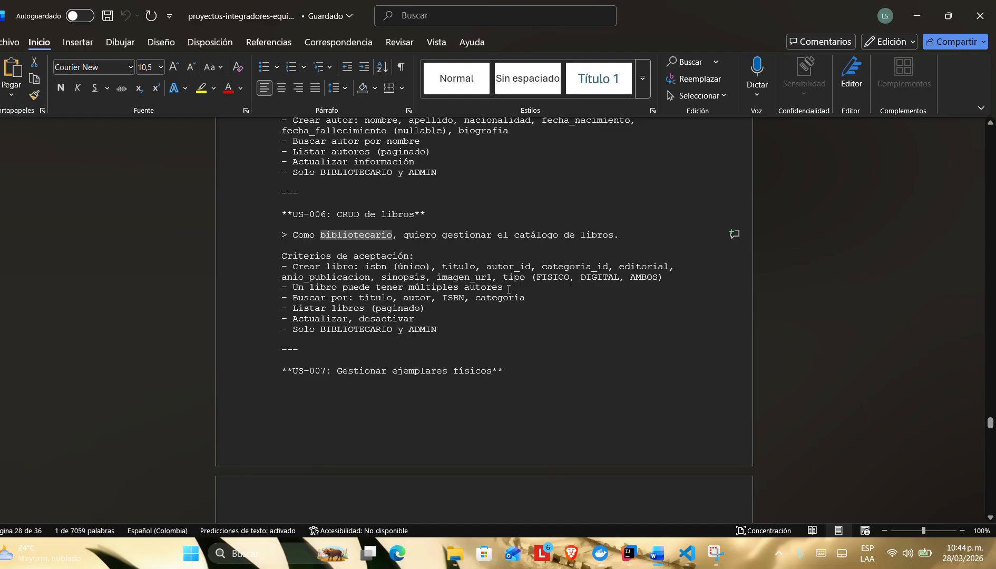
Step: Review the US-006 acceptance criteria in Word, compare them with the Libros page, and return to the library app in the browser
{"action": "double_click", "coordinate": [580, 266]}
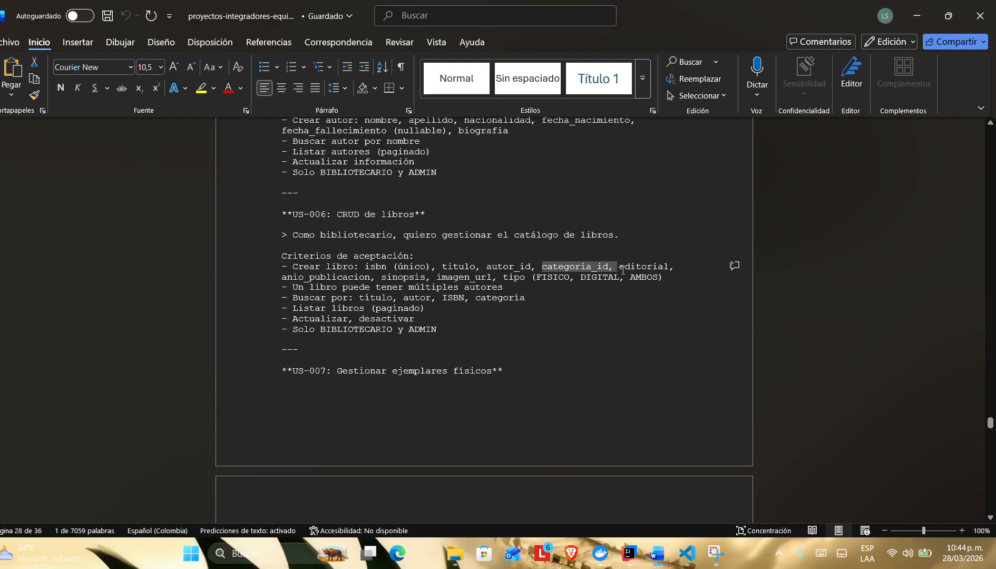
{"action": "left_click", "coordinate": [415, 318]}
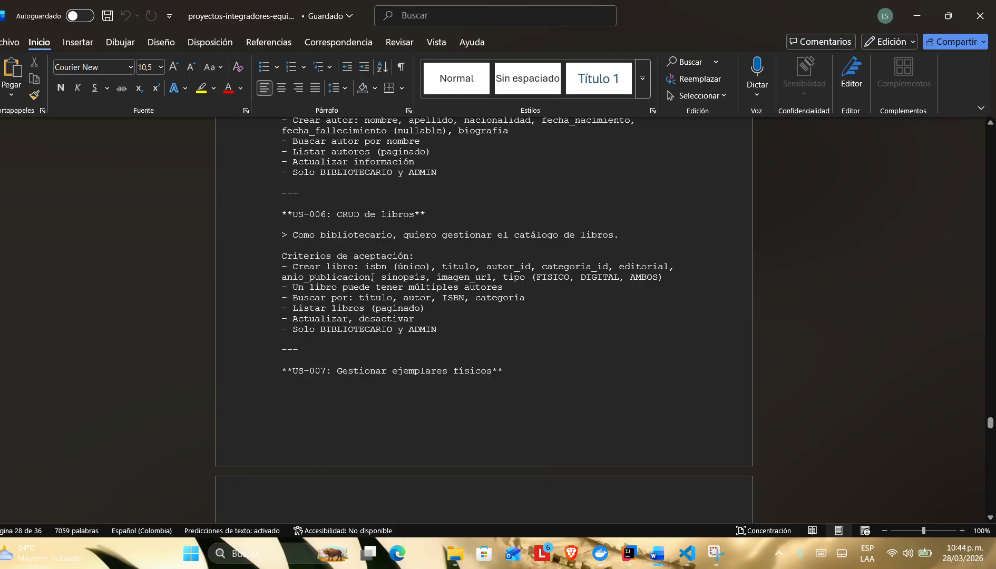
{"action": "key", "text": "alt+Tab"}
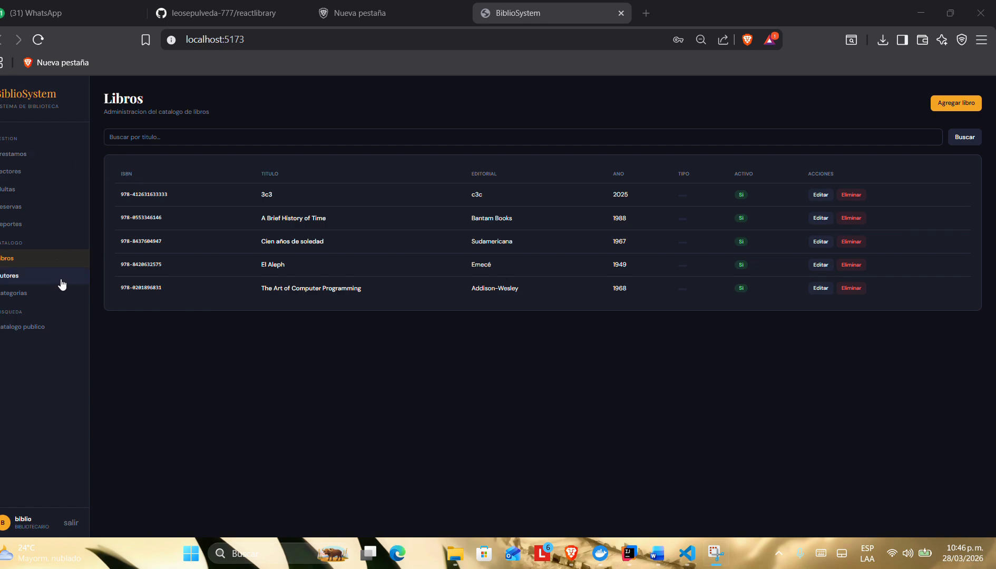
{"action": "mouse_move", "coordinate": [667, 563]}
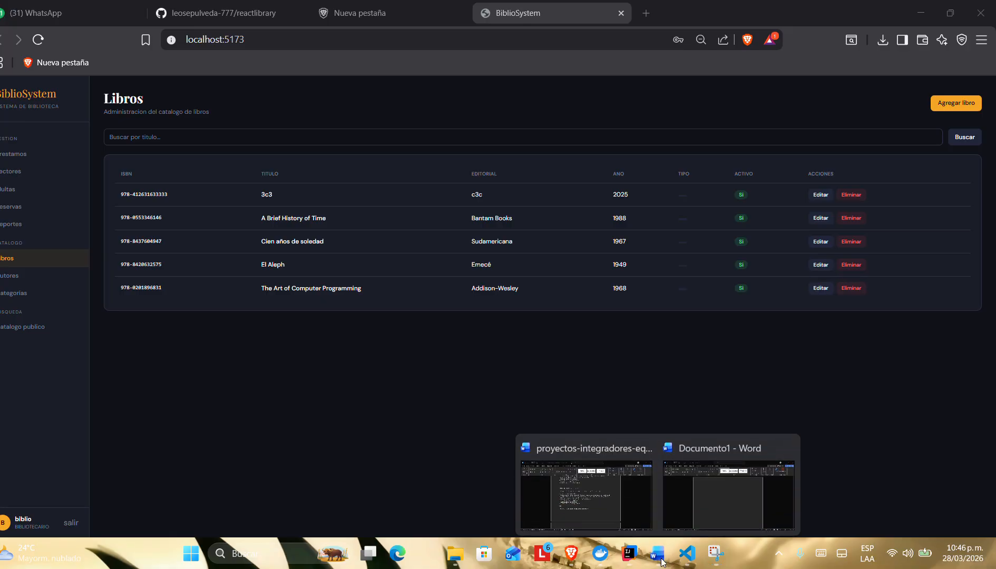
{"action": "left_click", "coordinate": [596, 496]}
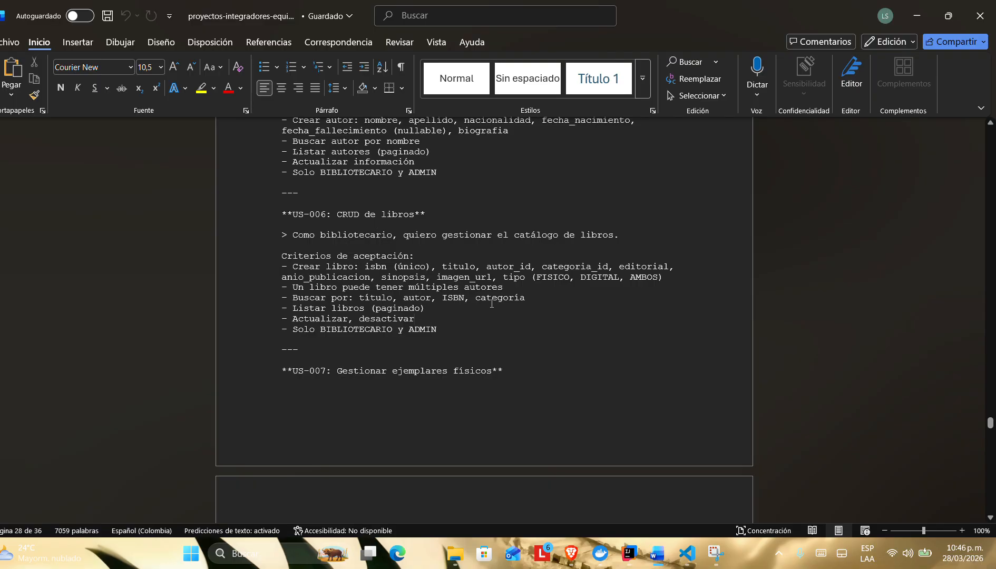
{"action": "key", "text": "super+shift+s"}
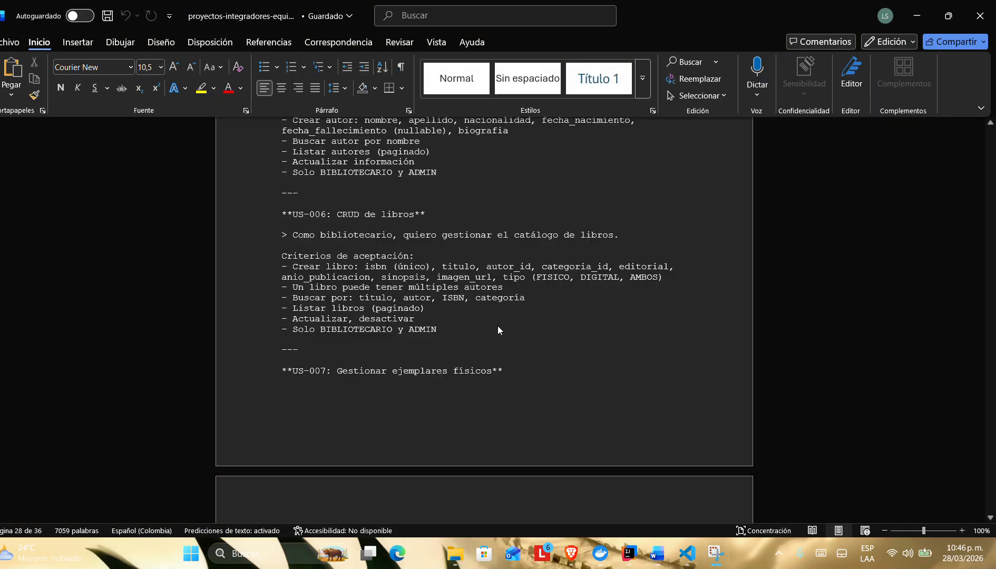
{"action": "key", "text": "Escape"}
{"action": "key", "text": "alt+Tab"}
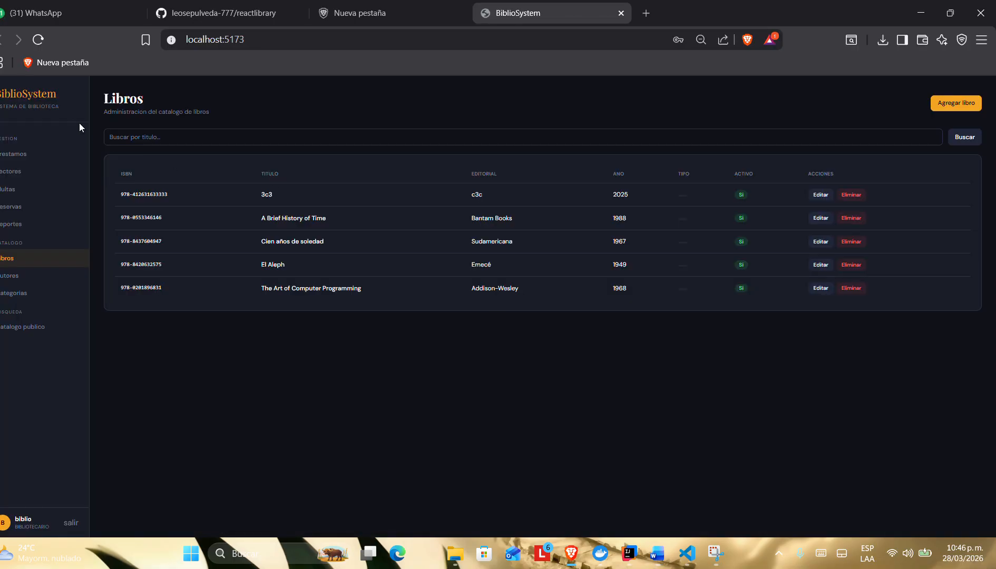
{"action": "left_click", "coordinate": [975, 103]}
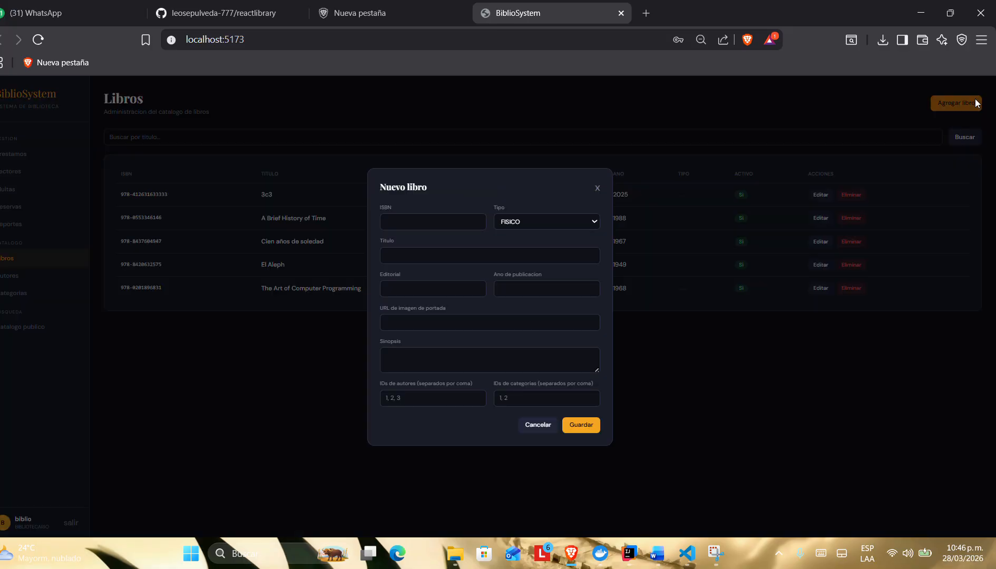
{"action": "left_click", "coordinate": [392, 221]}
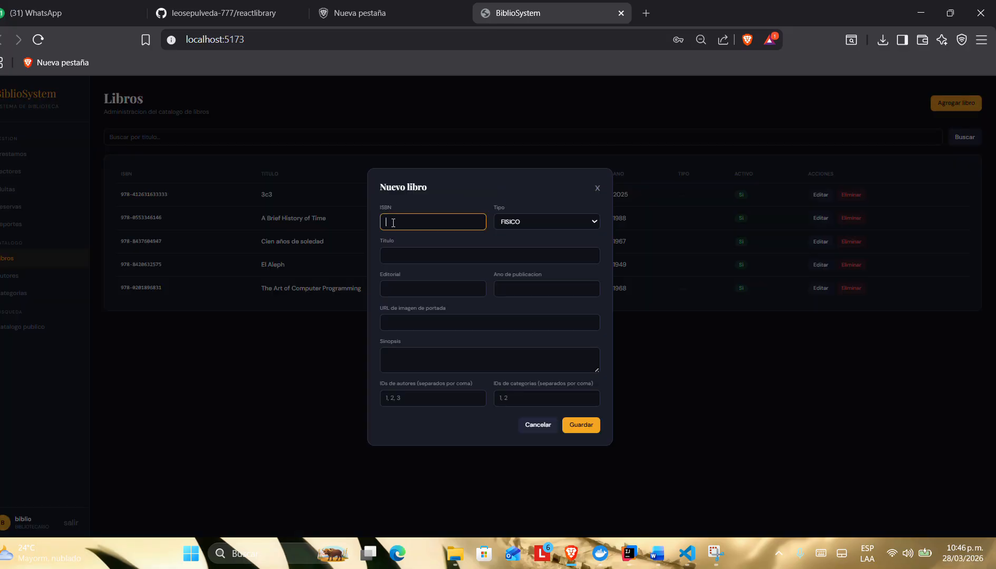
{"action": "type", "text": "9"}
{"action": "type", "text": "73"}
{"action": "type", "text": "-1234"}
{"action": "type", "text": "5678"}
{"action": "left_click", "coordinate": [395, 222]}
{"action": "key", "text": "BackSpace"}
{"action": "type", "text": "8"}
{"action": "left_click", "coordinate": [533, 224]}
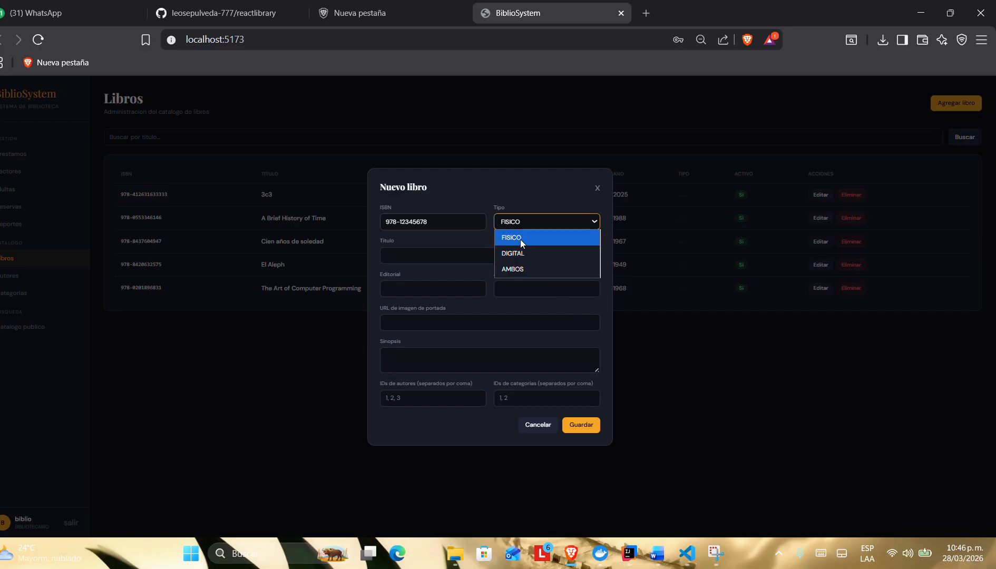
{"action": "left_click", "coordinate": [506, 269]}
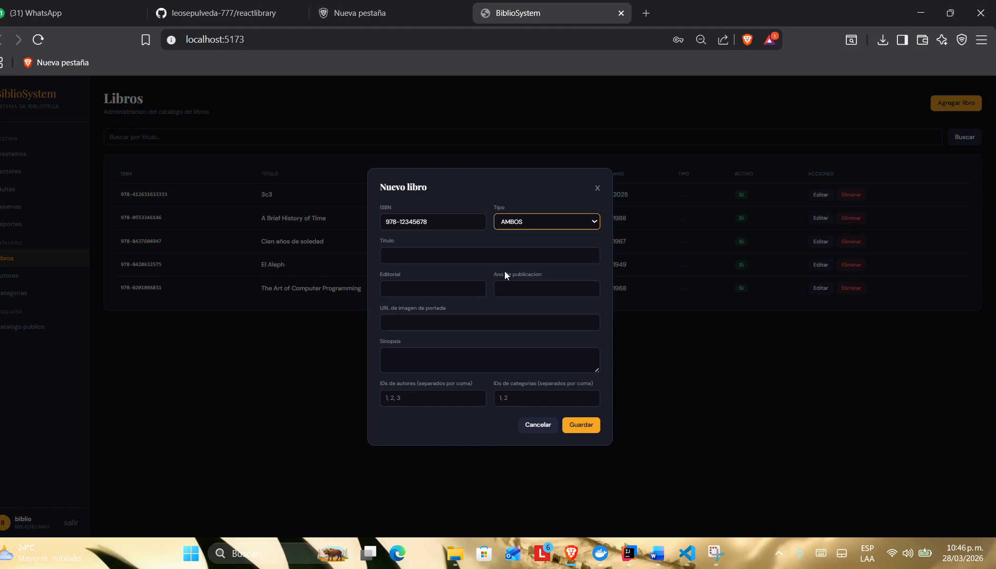
Step: Enter "Caperucita roja" as the new book's title
{"action": "left_click", "coordinate": [450, 262]}
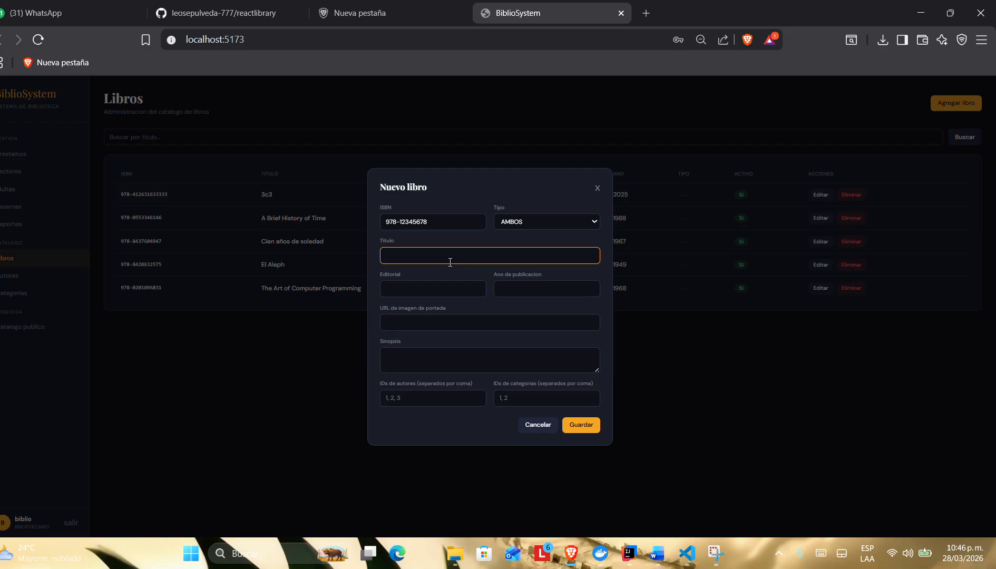
{"action": "key", "text": "Caps_Lock"}
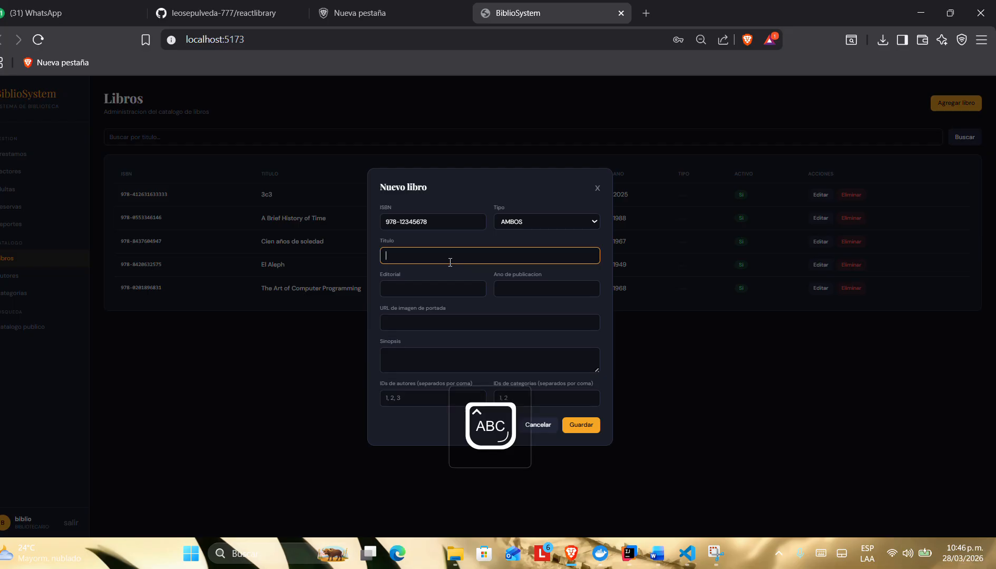
{"action": "key", "text": "Caps_Lock"}
{"action": "key", "text": "Caps_Lock"}
{"action": "type", "text": "C"}
{"action": "key", "text": "Caps_Lock"}
{"action": "type", "text": "aperucita roja"}
Step: Set the new book's publisher to 21322 and its publication year to 1974
{"action": "left_click", "coordinate": [417, 290]}
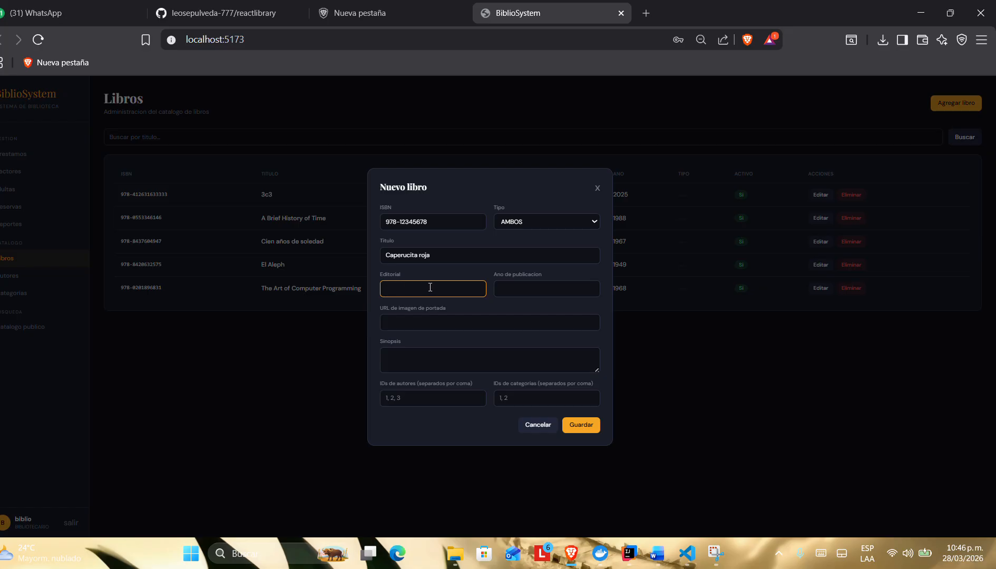
{"action": "double_click", "coordinate": [389, 273]}
{"action": "left_click", "coordinate": [417, 289]}
{"action": "type", "text": "sa"}
{"action": "type", "text": "21322"}
{"action": "left_click", "coordinate": [497, 289]}
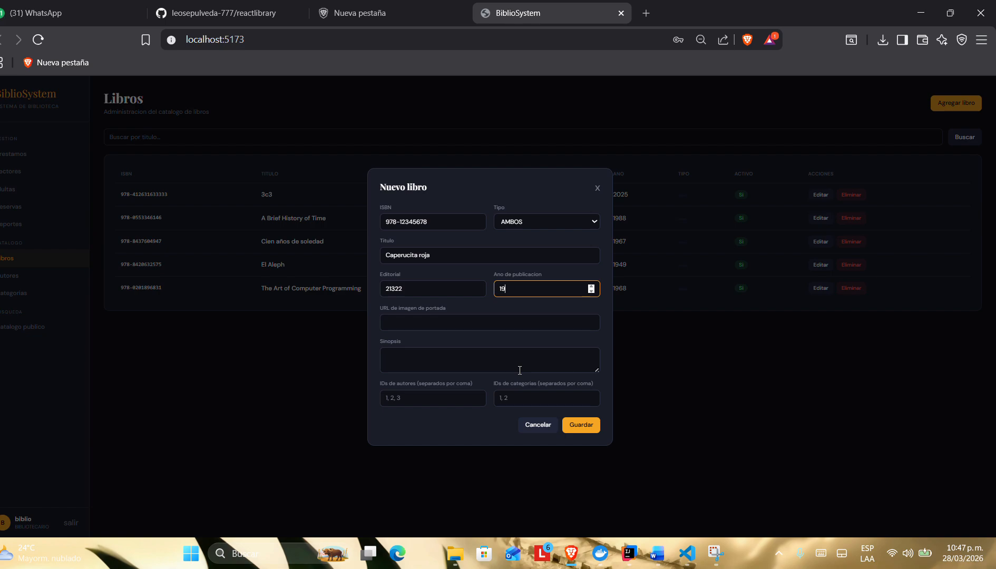
{"action": "type", "text": "74"}
Step: Leave the cover image URL empty, enter the synopsis "kw jwekmio 3iwklceoc", and set the author ID to 2
{"action": "left_click", "coordinate": [456, 326]}
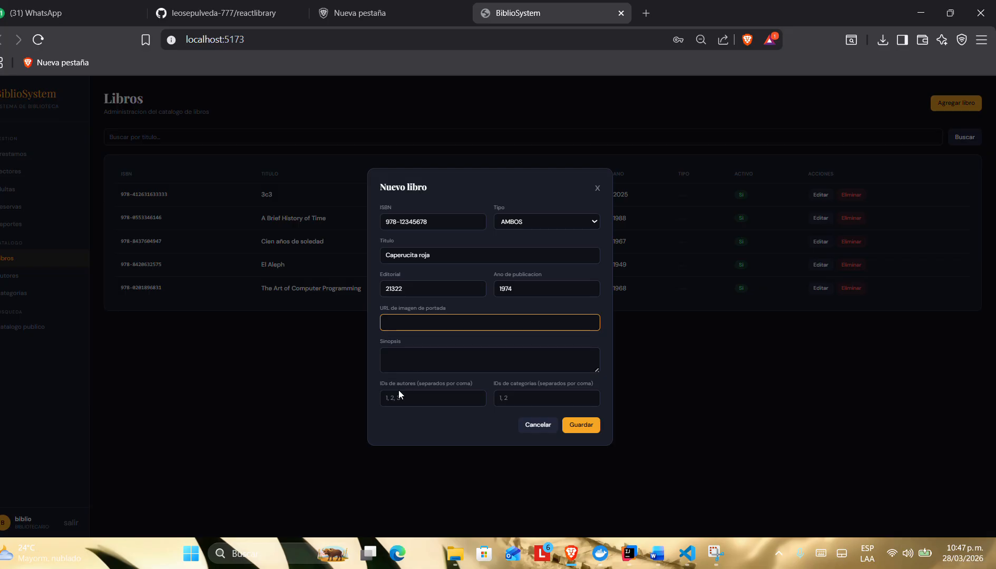
{"action": "left_click", "coordinate": [401, 369]}
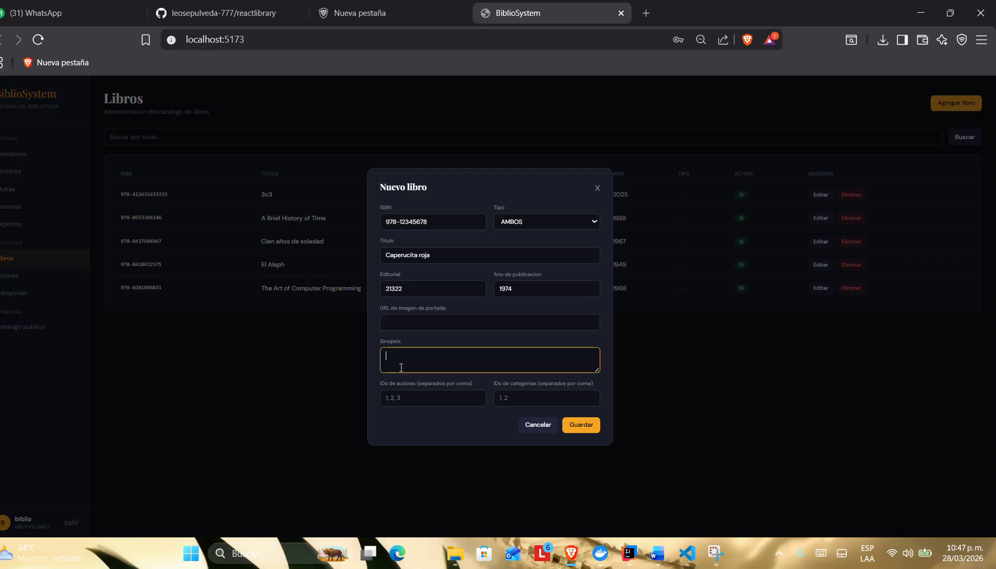
{"action": "type", "text": "kw jwekmio 3iwklceoc"}
{"action": "left_click", "coordinate": [431, 398]}
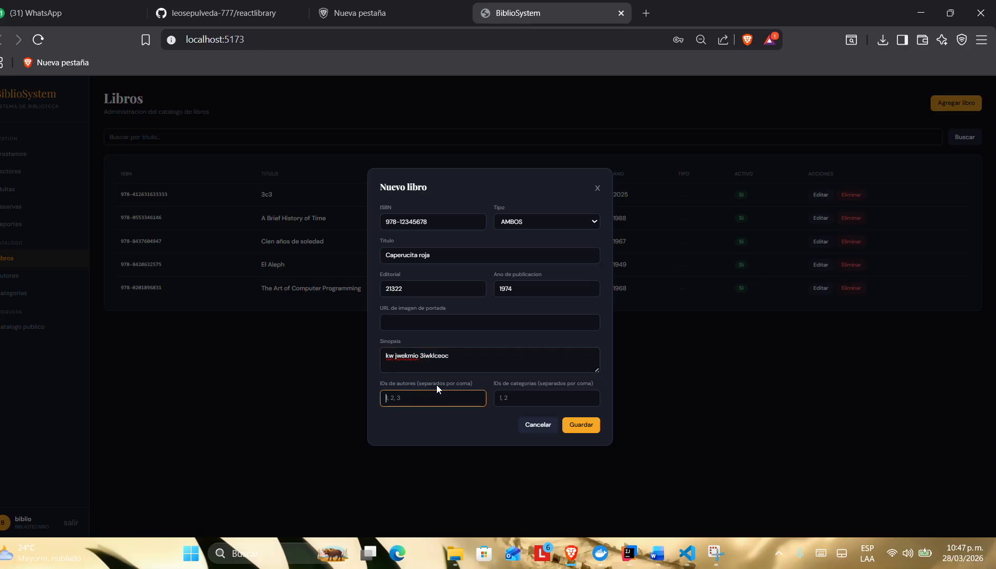
{"action": "type", "text": "2"}
Step: Set the new book's category ID to 1 and save the book
{"action": "left_click", "coordinate": [537, 396]}
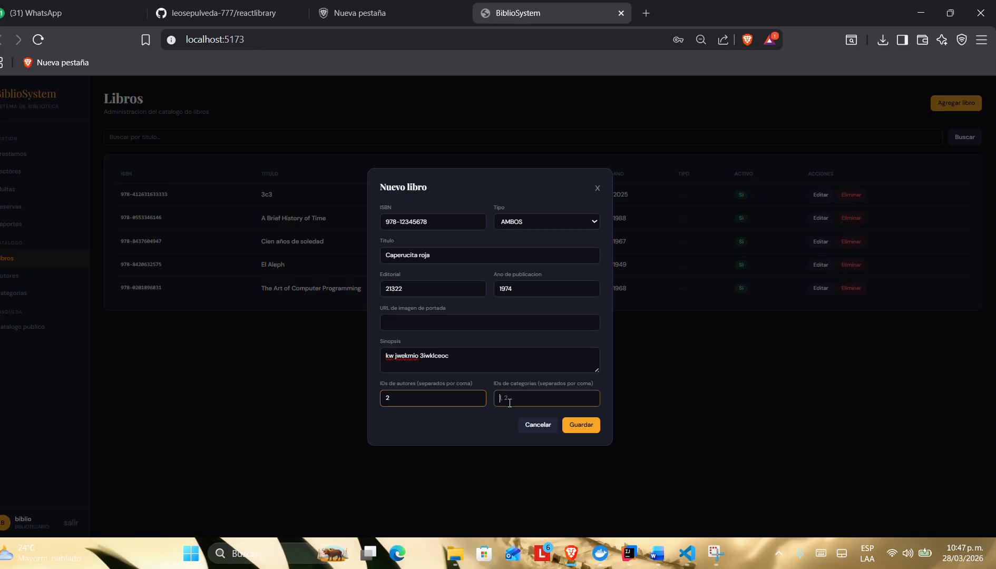
{"action": "mouse_move", "coordinate": [537, 384]}
{"action": "left_mouse_down"}
{"action": "mouse_move", "coordinate": [597, 375]}
{"action": "mouse_move", "coordinate": [546, 398]}
{"action": "left_mouse_up"}
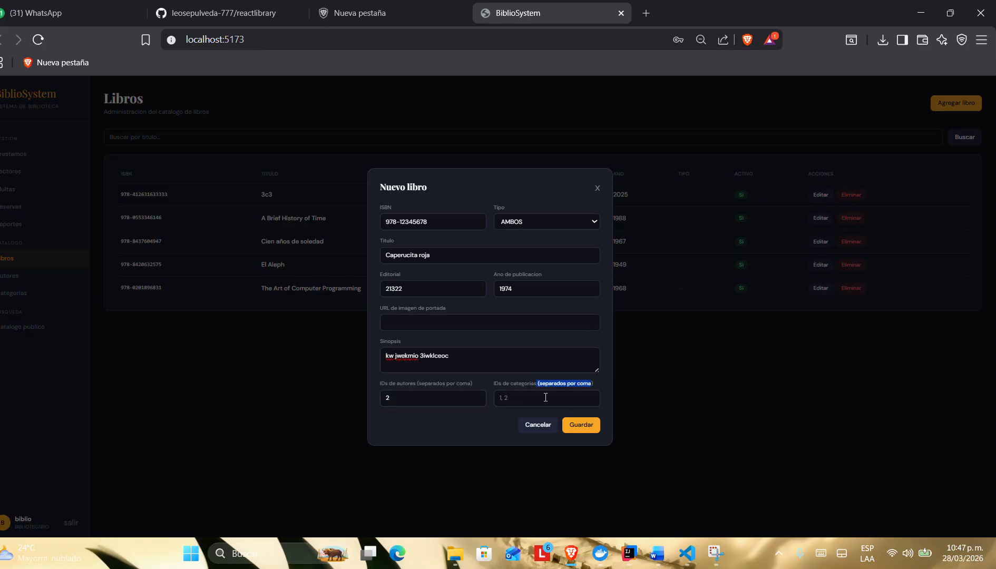
{"action": "left_click", "coordinate": [531, 398]}
{"action": "type", "text": "12"}
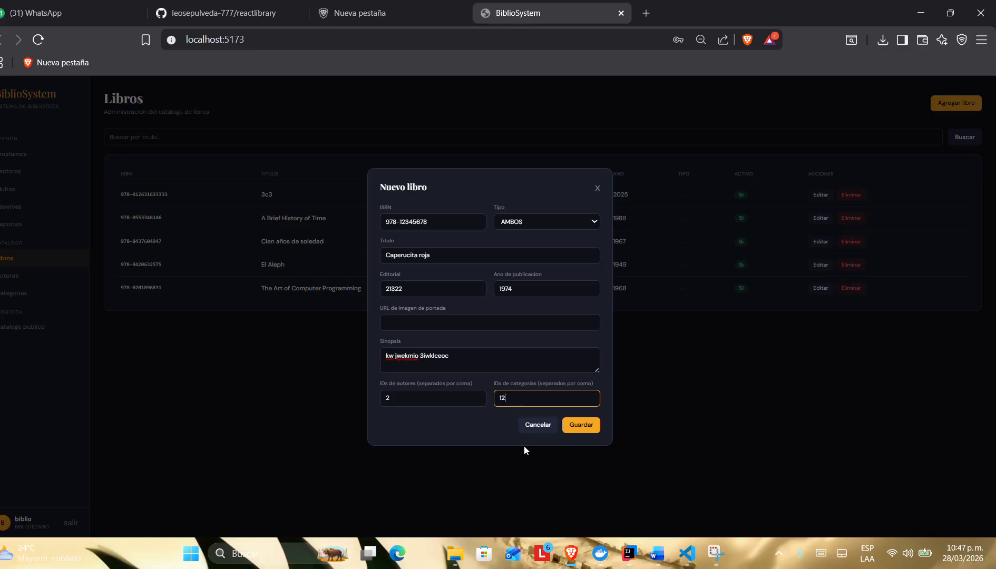
{"action": "type", "text": "21121"}
{"action": "key", "text": "BackSpace"}
{"action": "key", "text": "BackSpace"}
{"action": "key", "text": "BackSpace"}
{"action": "key", "text": "BackSpace"}
{"action": "key", "text": "BackSpace"}
{"action": "type", "text": "1"}
{"action": "left_click", "coordinate": [409, 399]}
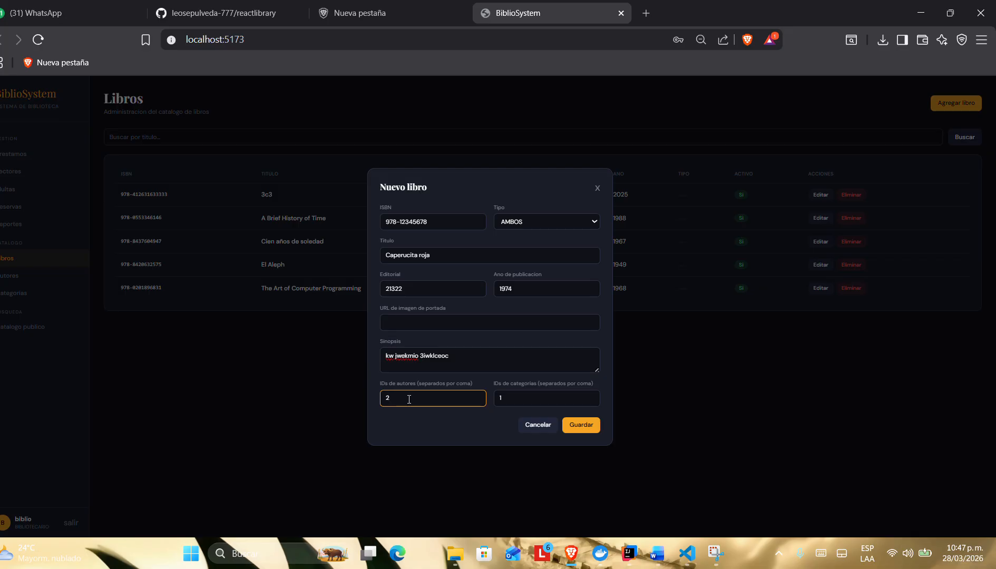
{"action": "left_click", "coordinate": [576, 425]}
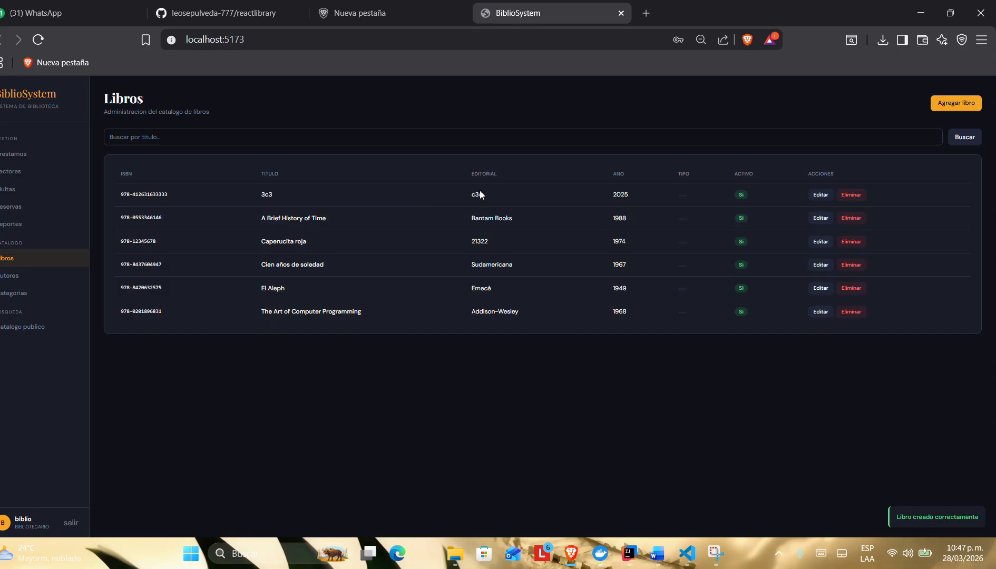
Step: Check the edit form of the book 3c3 without changing it, and switch to the requirements document in Word
{"action": "left_click", "coordinate": [821, 195]}
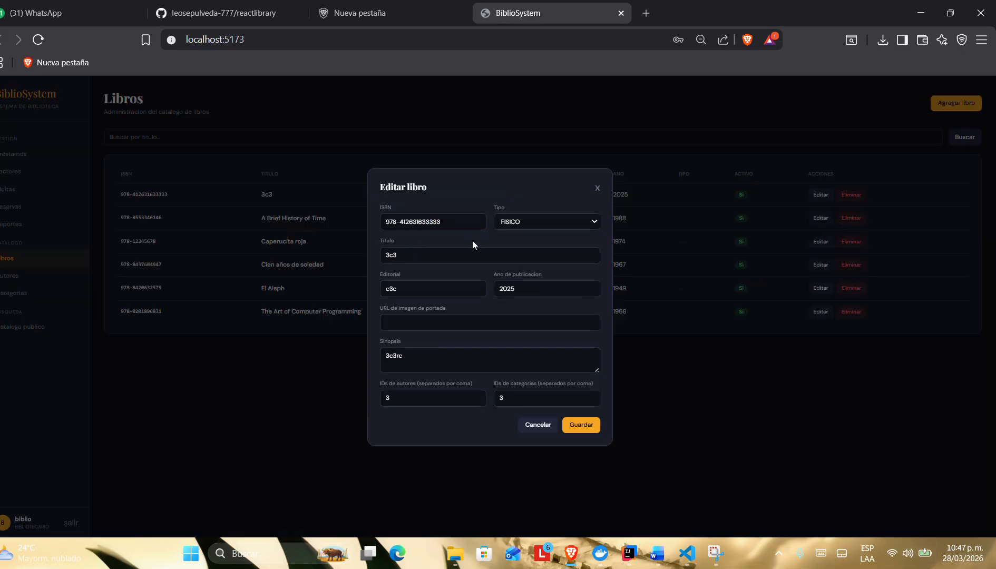
{"action": "left_click", "coordinate": [598, 188]}
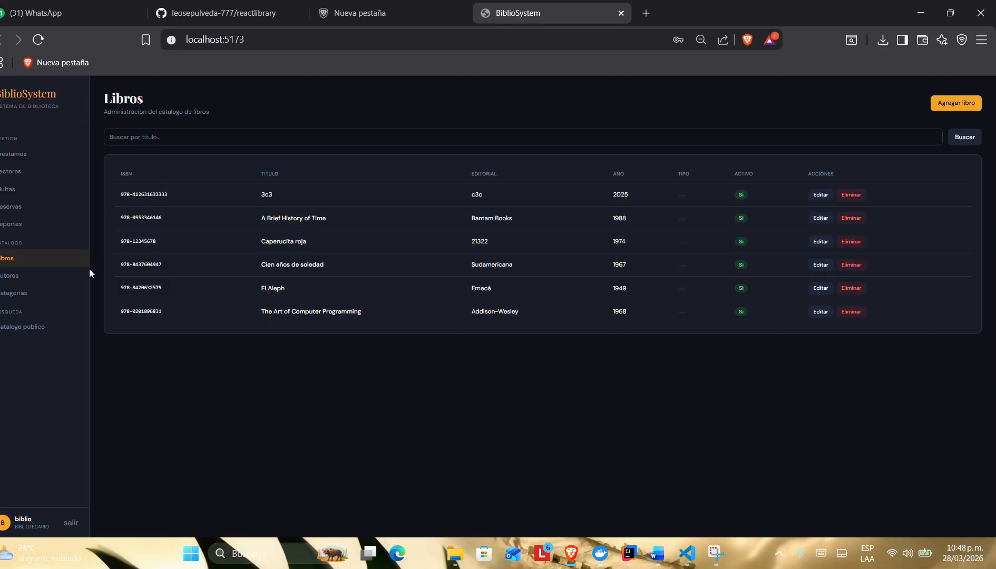
{"action": "mouse_move", "coordinate": [656, 554]}
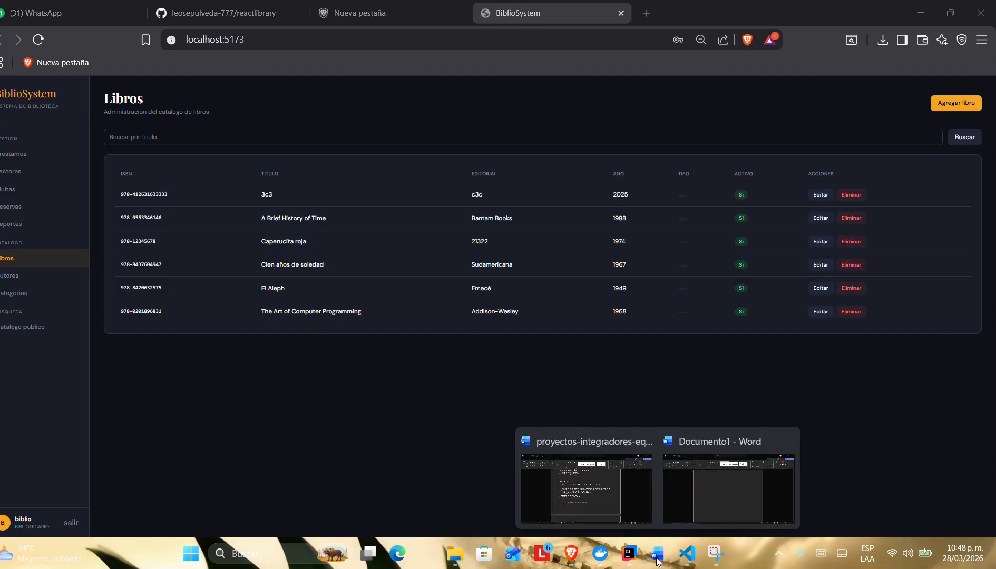
{"action": "left_click", "coordinate": [531, 451]}
Step: Review US-007 on gestionar ejemplares físicos, highlighting its heading and the start of its acceptance criteria
{"action": "scroll", "coordinate": [421, 325], "scroll_direction": "down", "scroll_amount": 7}
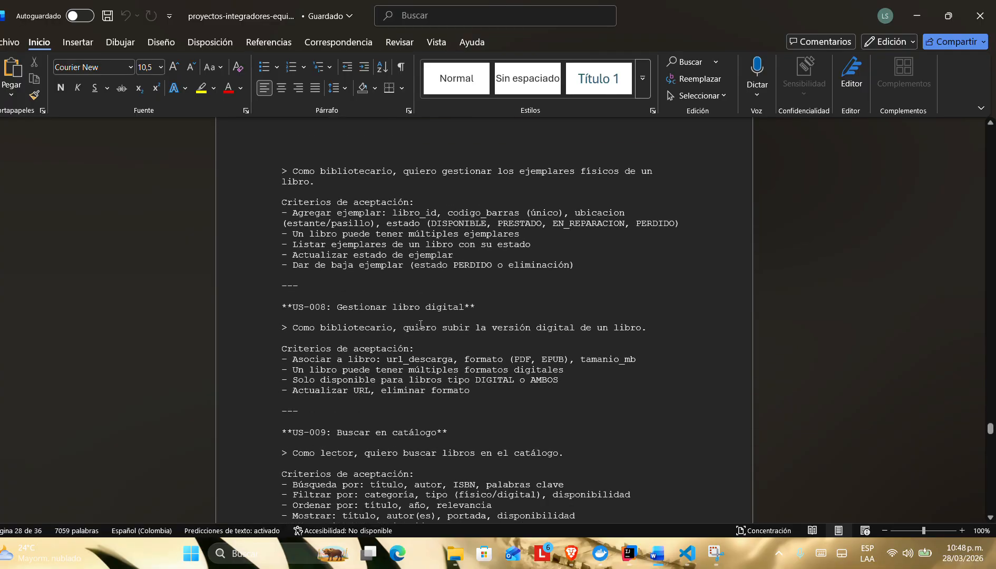
{"action": "scroll", "coordinate": [421, 325], "scroll_direction": "up", "scroll_amount": 4}
{"action": "scroll", "coordinate": [421, 325], "scroll_direction": "down", "scroll_amount": 2}
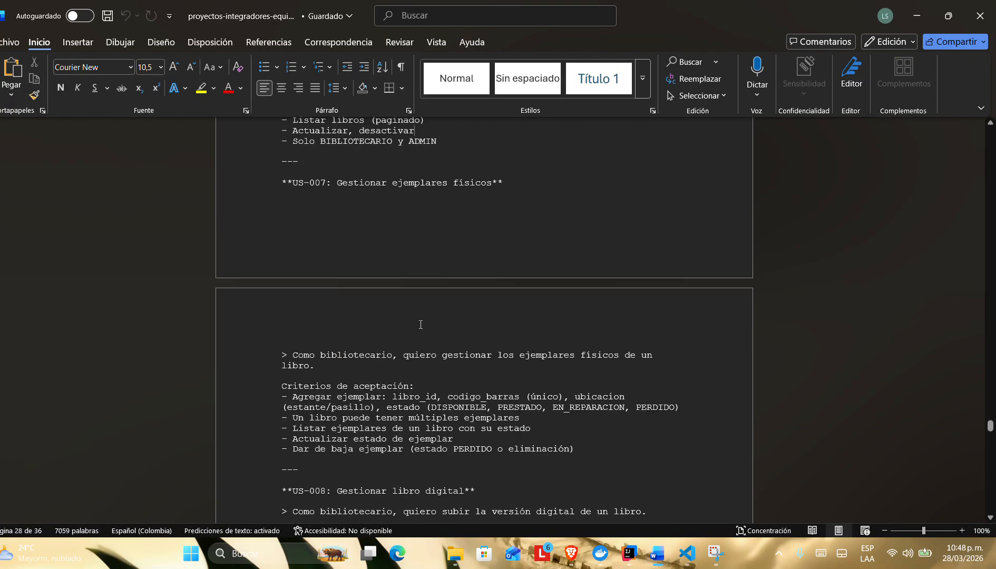
{"action": "left_click_drag", "start_coordinate": [339, 184], "coordinate": [501, 184]}
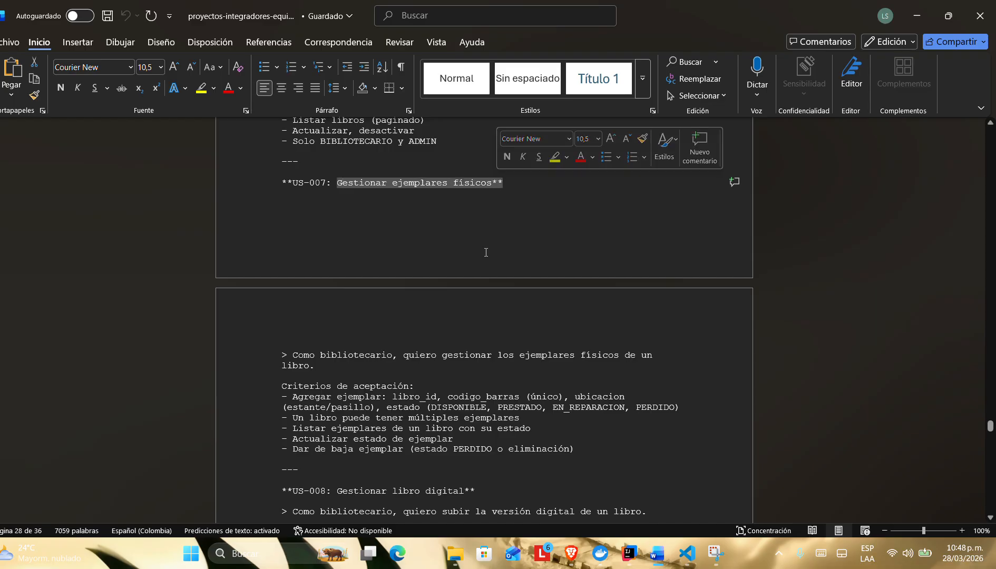
{"action": "left_click", "coordinate": [475, 257]}
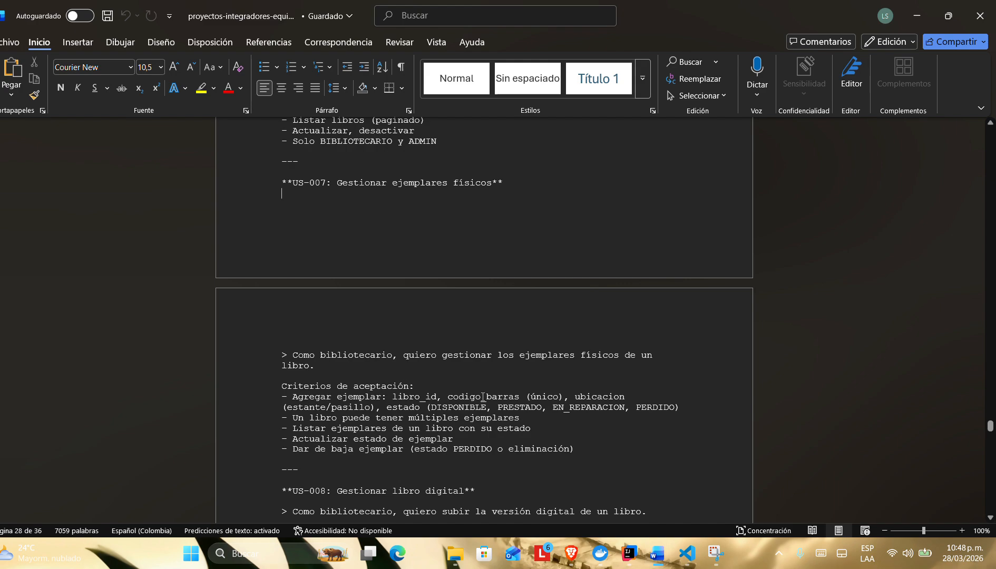
{"action": "scroll", "coordinate": [483, 397], "scroll_direction": "down", "scroll_amount": 1}
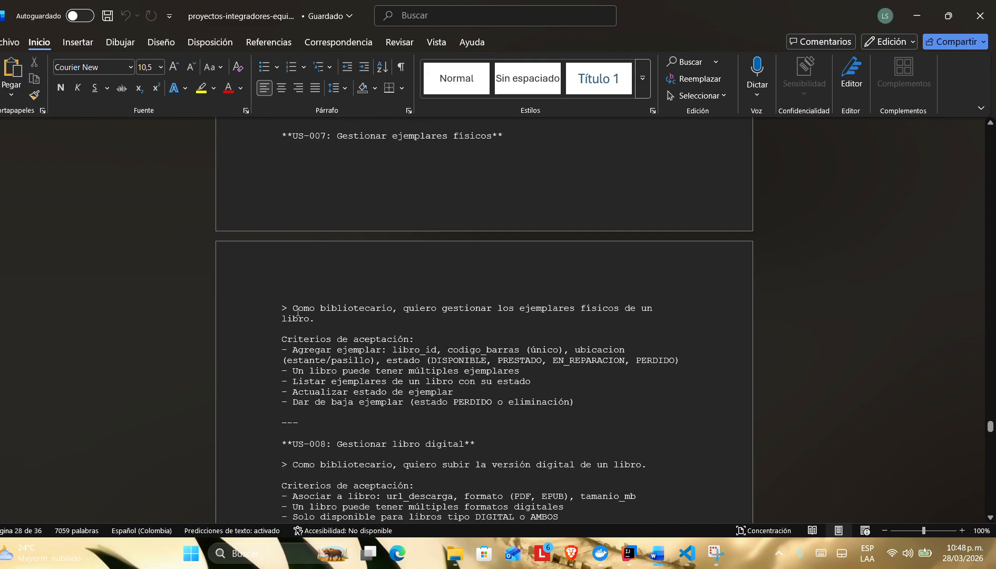
{"action": "left_click_drag", "start_coordinate": [293, 310], "coordinate": [374, 352]}
{"action": "left_click", "coordinate": [421, 371]}
{"action": "left_click", "coordinate": [546, 417]}
Step: Review US-008 on gestionar libro digital, highlighting its heading and the criterion "a libro: url_descarga"
{"action": "scroll", "coordinate": [486, 408], "scroll_direction": "down", "scroll_amount": 2}
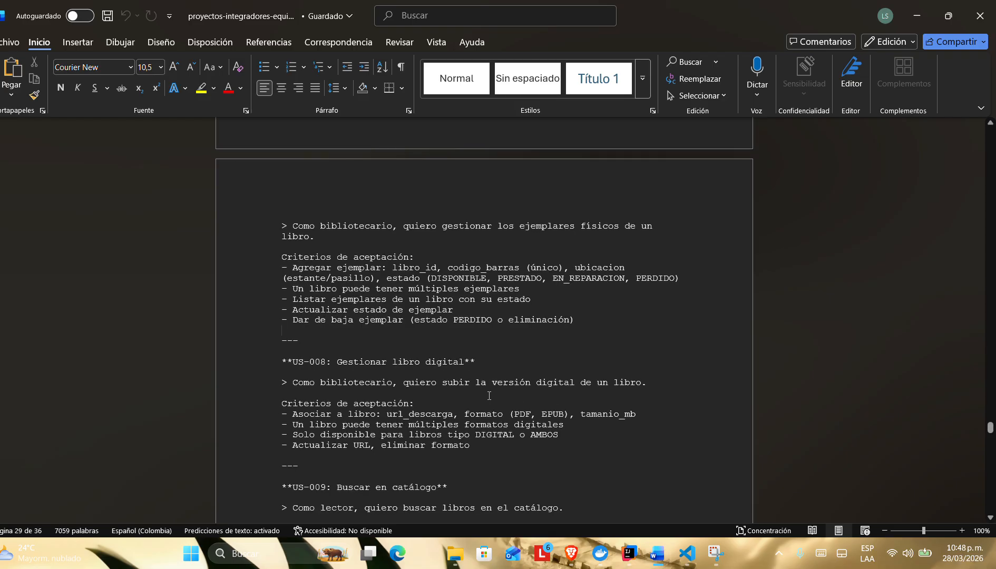
{"action": "scroll", "coordinate": [489, 395], "scroll_direction": "down", "scroll_amount": 4}
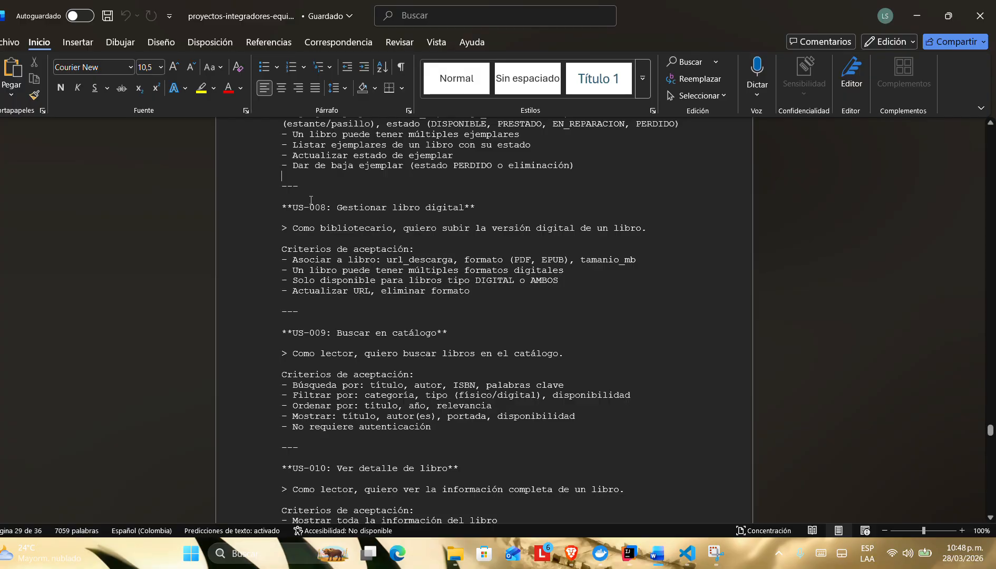
{"action": "left_click_drag", "start_coordinate": [282, 208], "coordinate": [442, 255]}
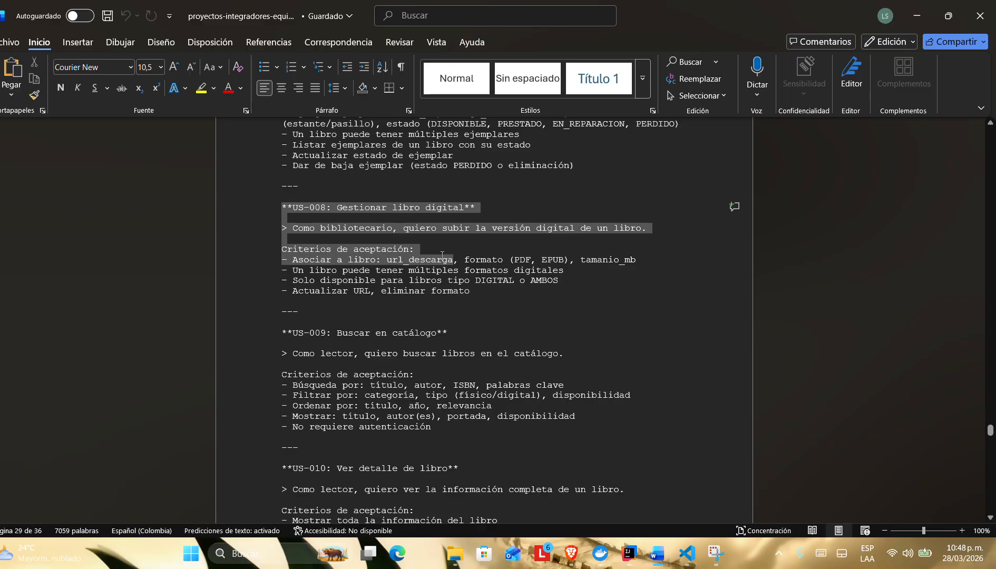
{"action": "left_click", "coordinate": [504, 291]}
{"action": "left_click_drag", "start_coordinate": [338, 259], "coordinate": [459, 260]}
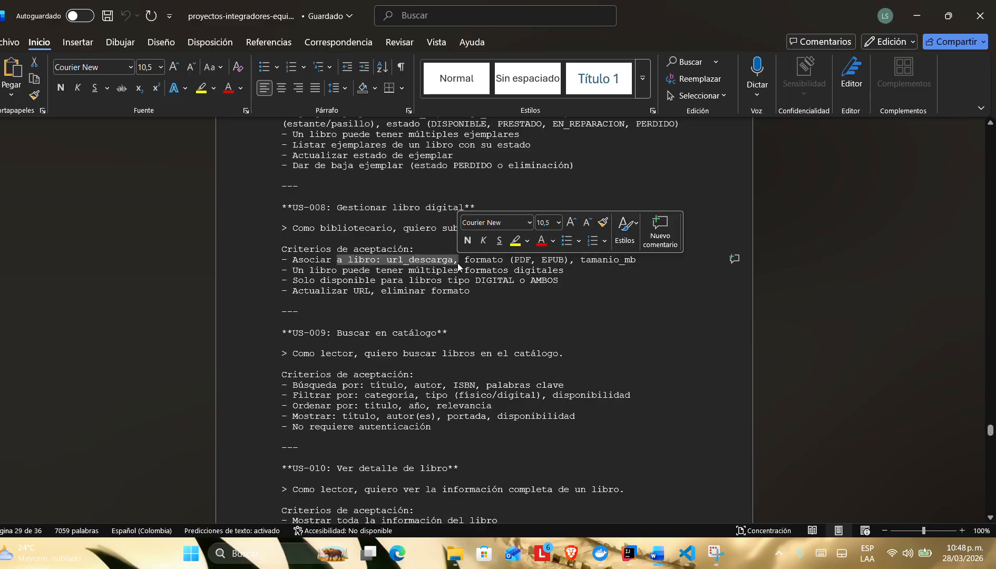
Step: Return to the library app, try the type DIGITAL in the edit form of the book 3c3, and close the form without saving
{"action": "key", "text": "alt+Tab"}
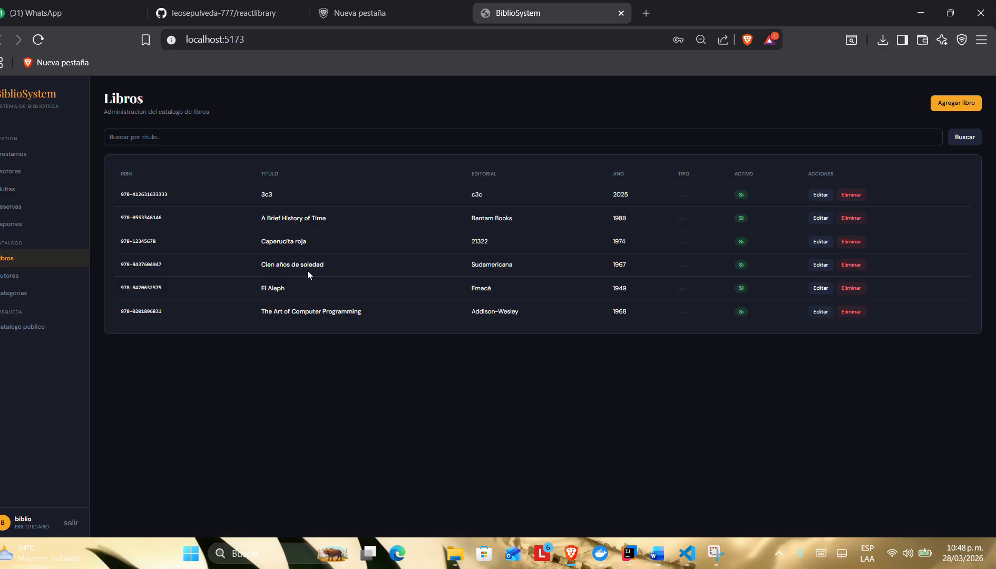
{"action": "key", "text": "alt+Tab"}
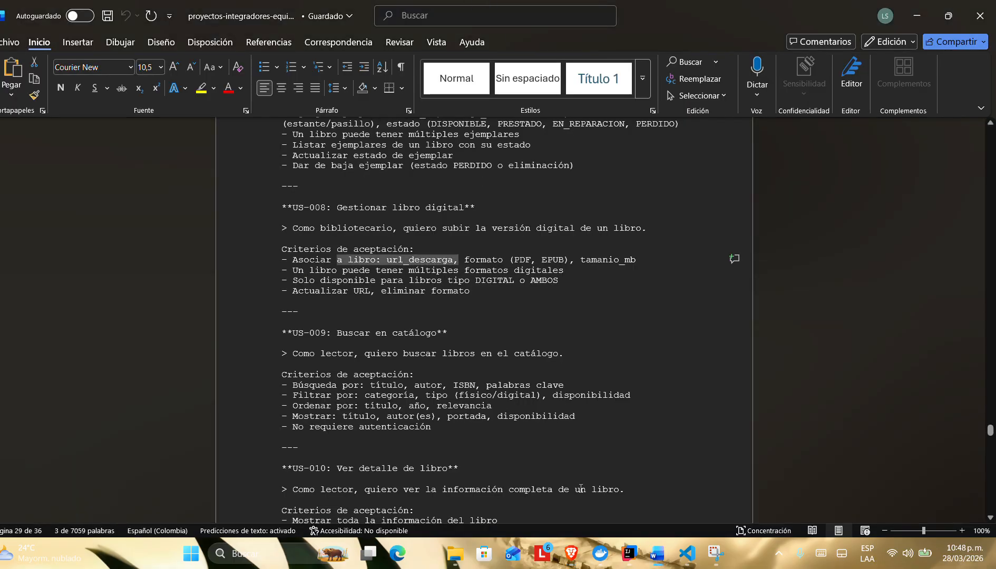
{"action": "left_click", "coordinate": [571, 554]}
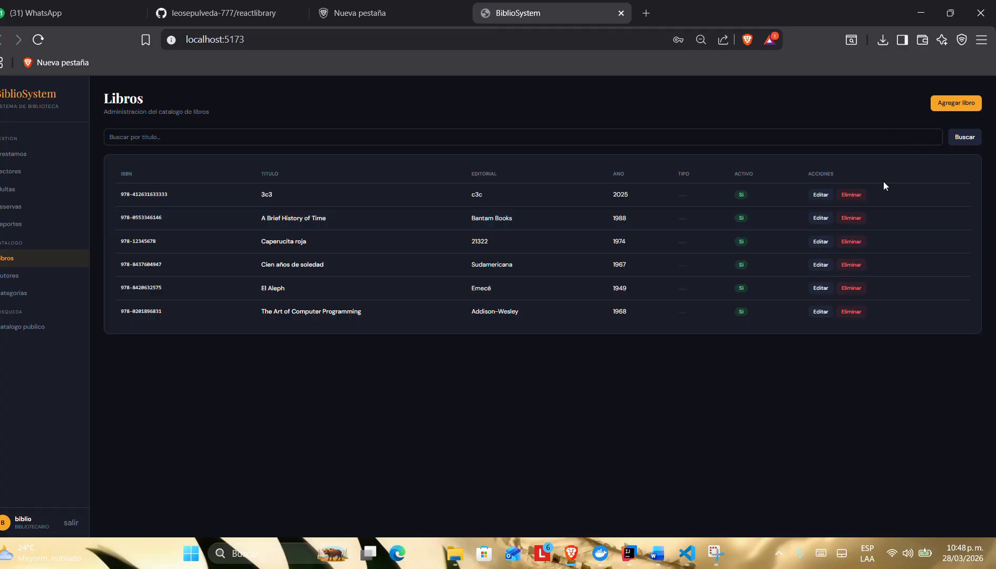
{"action": "left_click", "coordinate": [820, 195]}
{"action": "left_click", "coordinate": [552, 218]}
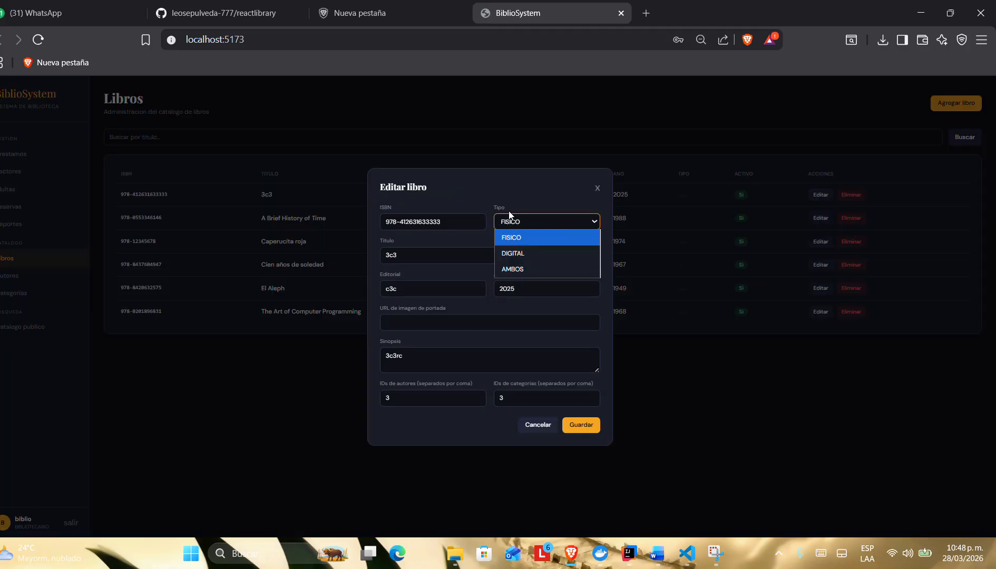
{"action": "left_click", "coordinate": [515, 249]}
{"action": "left_click", "coordinate": [401, 324]}
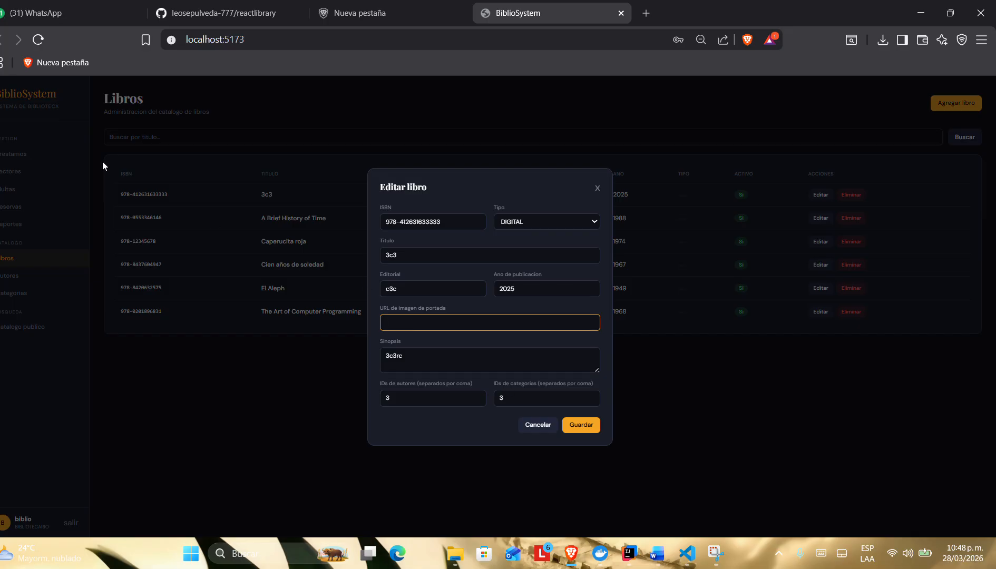
{"action": "left_click", "coordinate": [598, 188]}
Step: Switch to the requirements document in Word and review US-009 on buscar en catálogo and US-010 on ver detalle de libro
{"action": "key", "text": "alt+Tab"}
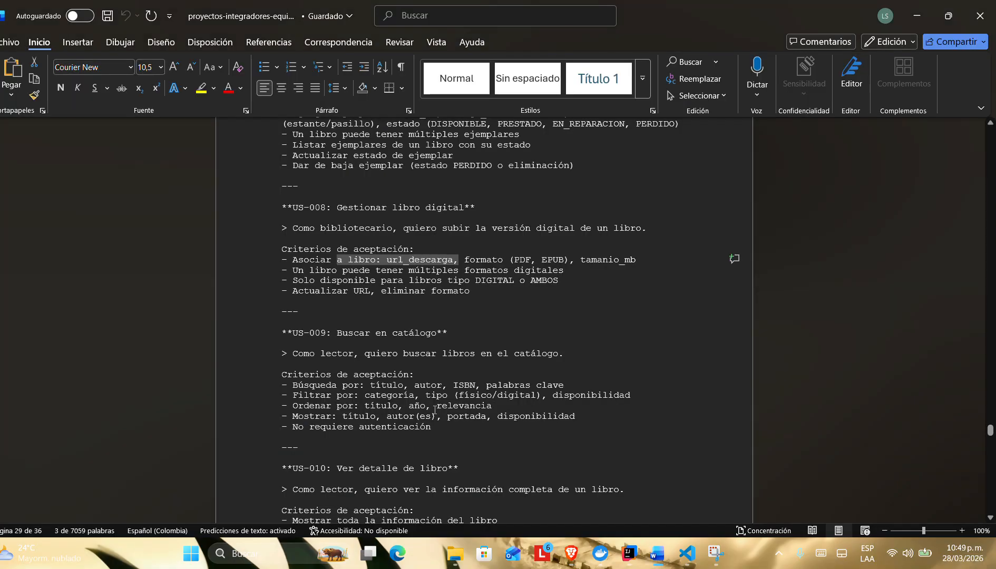
{"action": "scroll", "coordinate": [435, 410], "scroll_direction": "down", "scroll_amount": 9}
{"action": "scroll", "coordinate": [435, 411], "scroll_direction": "up", "scroll_amount": 6}
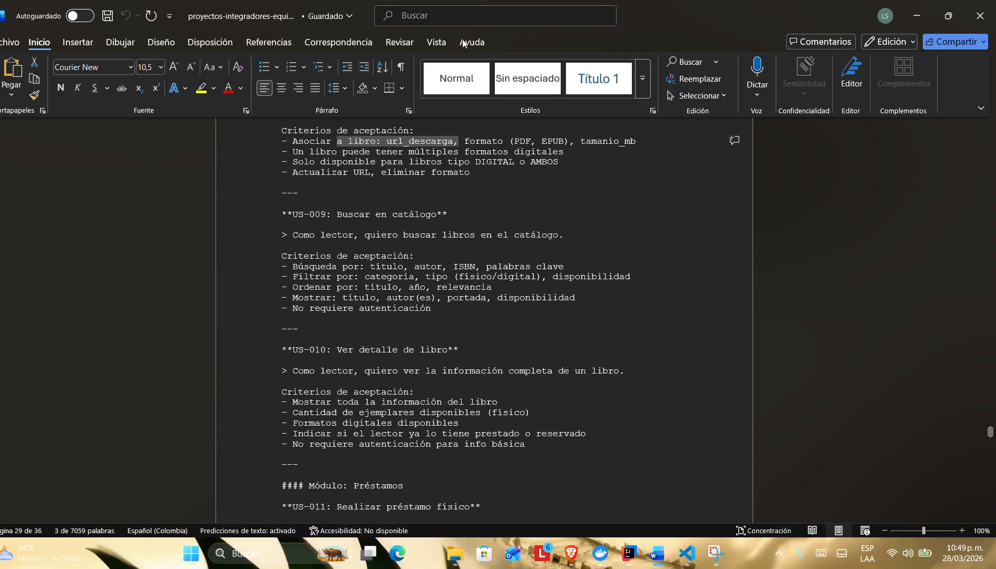
{"action": "scroll", "coordinate": [382, 165], "scroll_direction": "down", "scroll_amount": 2}
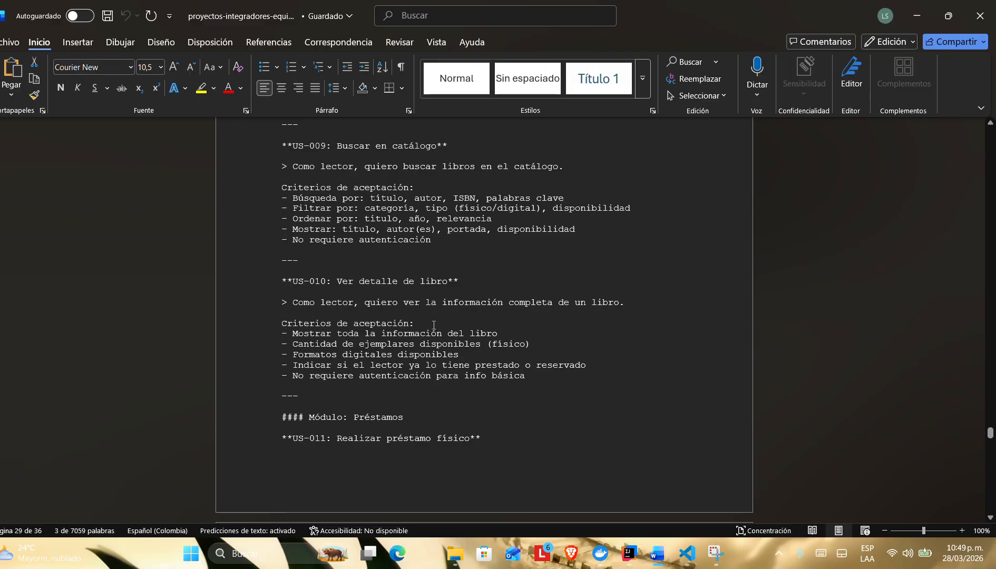
Step: Switch to the library app and open the details of the book 3c3 from the public catalogue
{"action": "key", "text": "alt+Tab"}
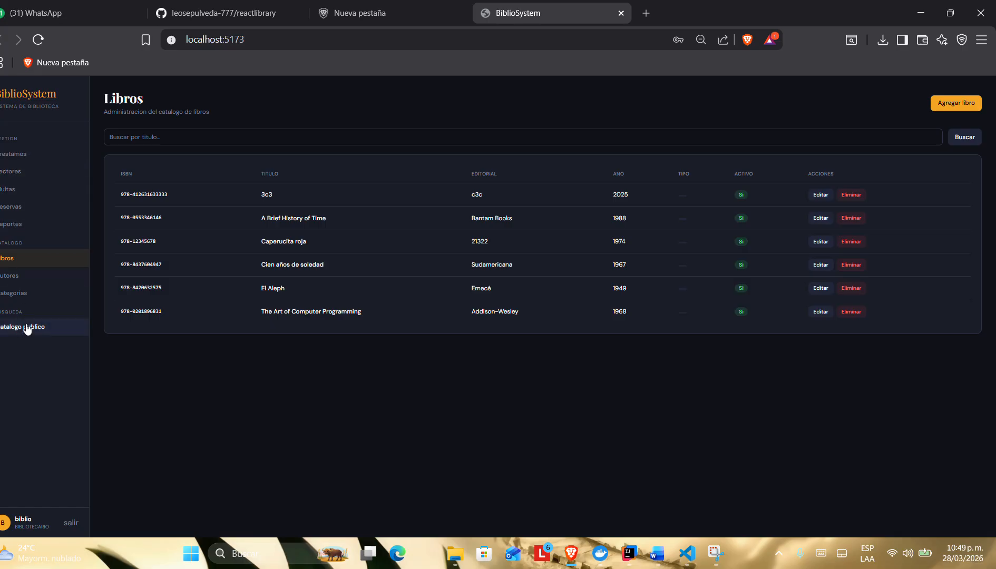
{"action": "left_click", "coordinate": [78, 325]}
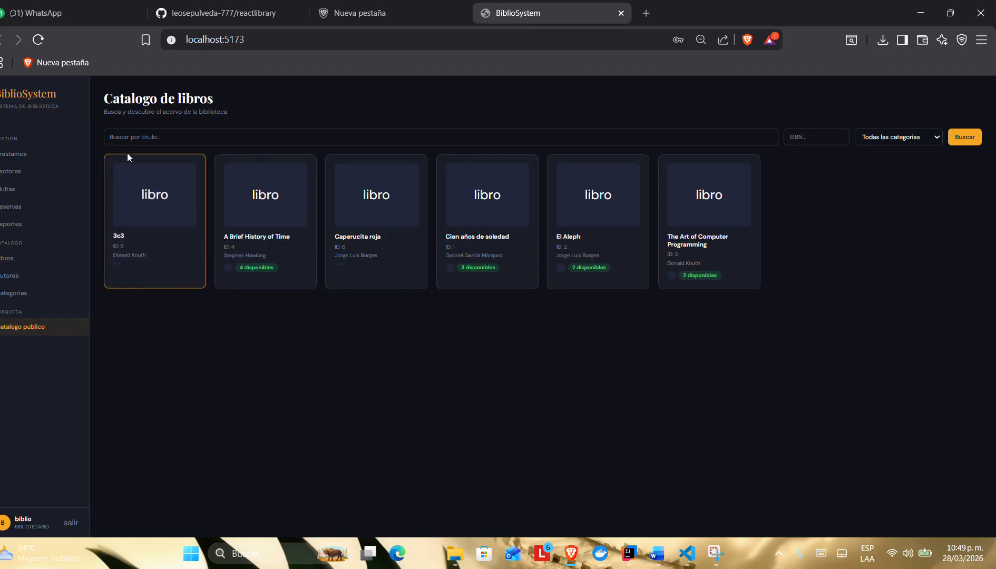
{"action": "left_click", "coordinate": [130, 168]}
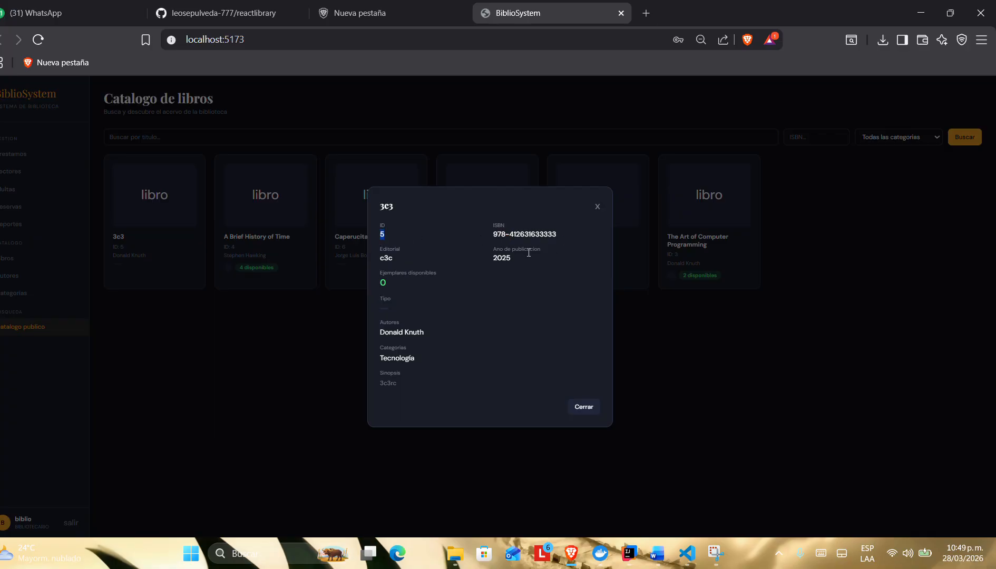
Step: Examine the publication year, publisher, available copies, authors and category of the book 3c3, and close its details
{"action": "left_click_drag", "start_coordinate": [527, 258], "coordinate": [469, 261]}
{"action": "left_click_drag", "start_coordinate": [374, 259], "coordinate": [398, 259]}
{"action": "scroll", "coordinate": [388, 286], "scroll_direction": "up", "scroll_amount": 5}
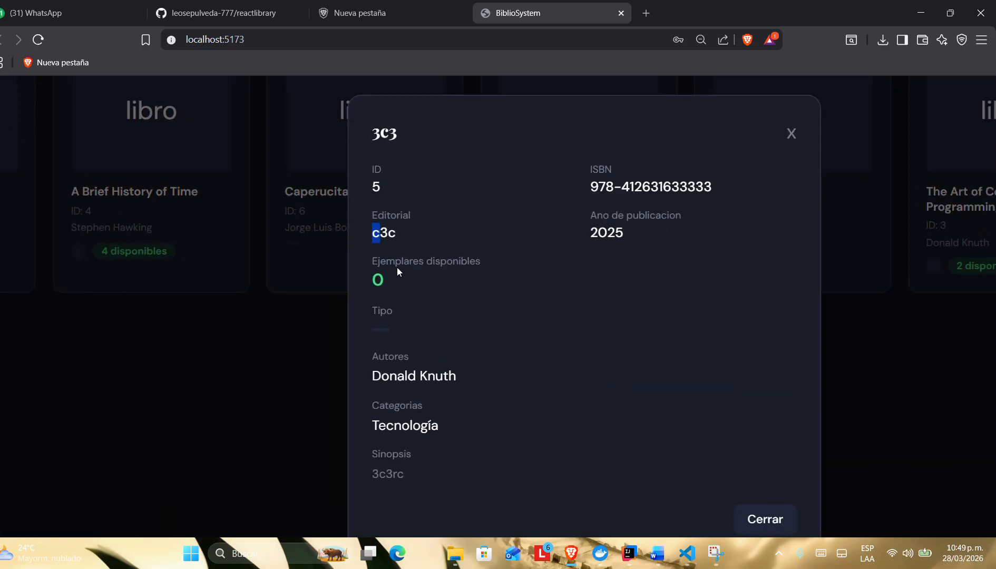
{"action": "scroll", "coordinate": [405, 285], "scroll_direction": "down", "scroll_amount": 5}
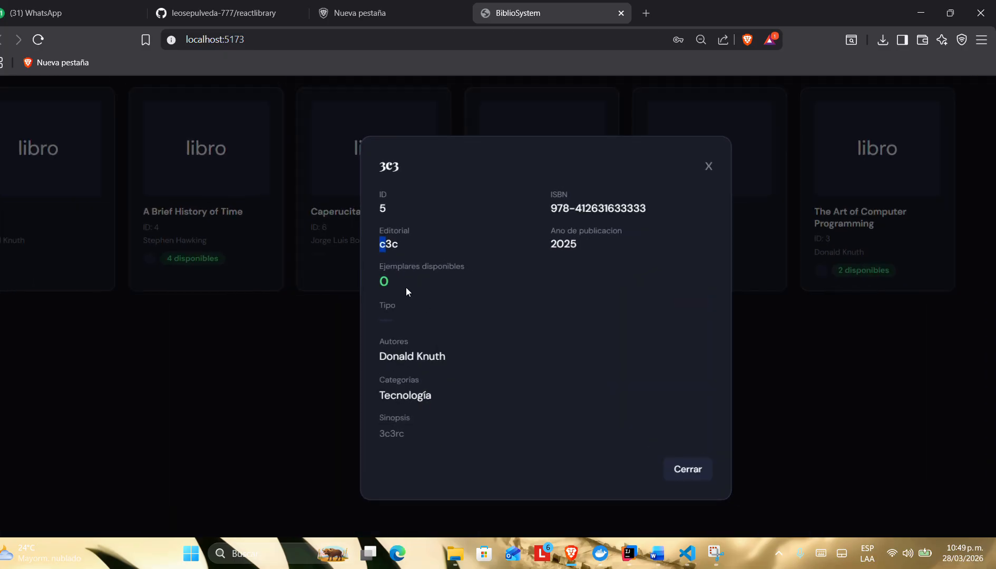
{"action": "scroll", "coordinate": [409, 366], "scroll_direction": "down", "scroll_amount": 2}
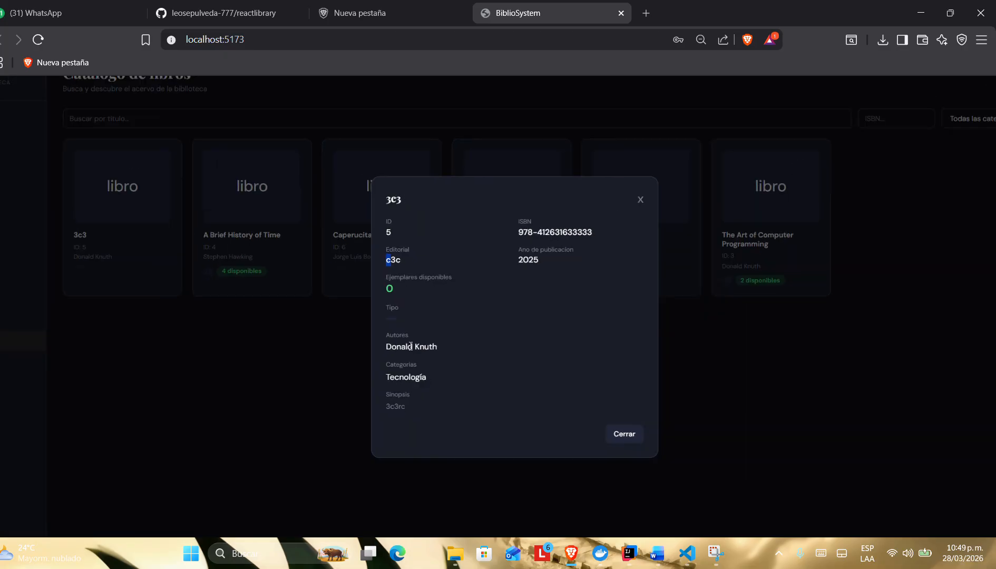
{"action": "scroll", "coordinate": [390, 337], "scroll_direction": "up", "scroll_amount": 3}
{"action": "scroll", "coordinate": [451, 330], "scroll_direction": "down", "scroll_amount": 2}
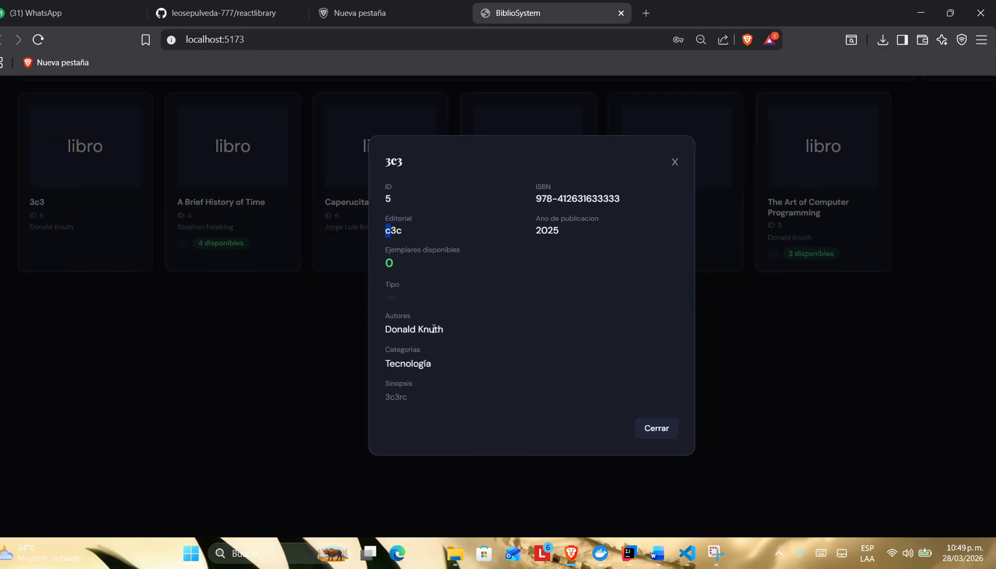
{"action": "left_click_drag", "start_coordinate": [438, 364], "coordinate": [387, 364]}
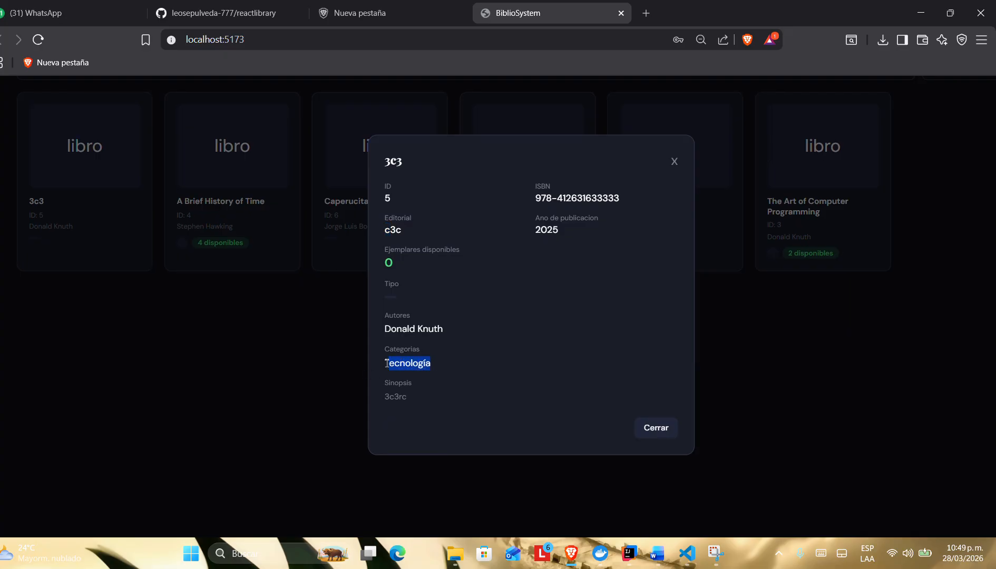
{"action": "left_click", "coordinate": [674, 160]}
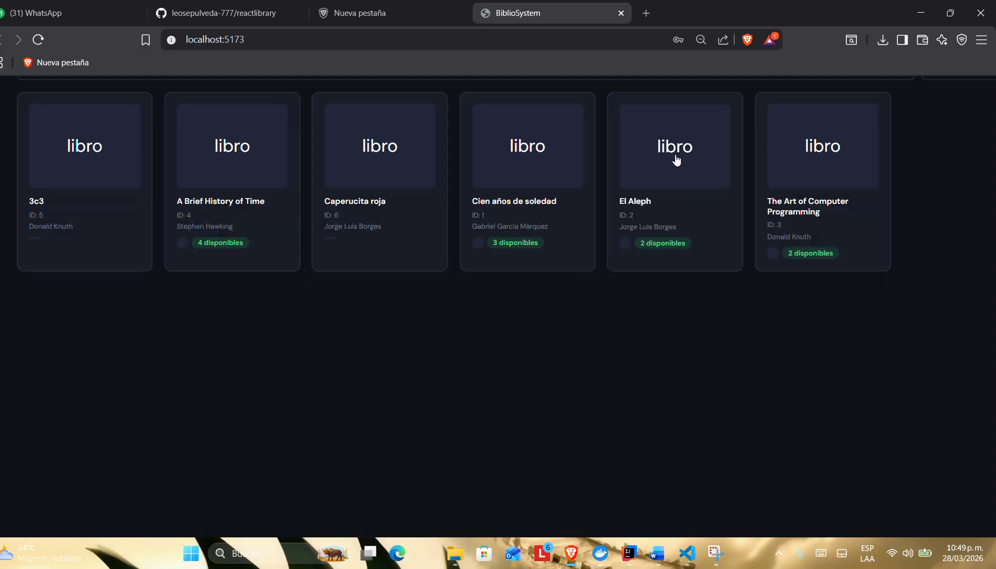
{"action": "scroll", "coordinate": [549, 204], "scroll_direction": "down", "scroll_amount": 2}
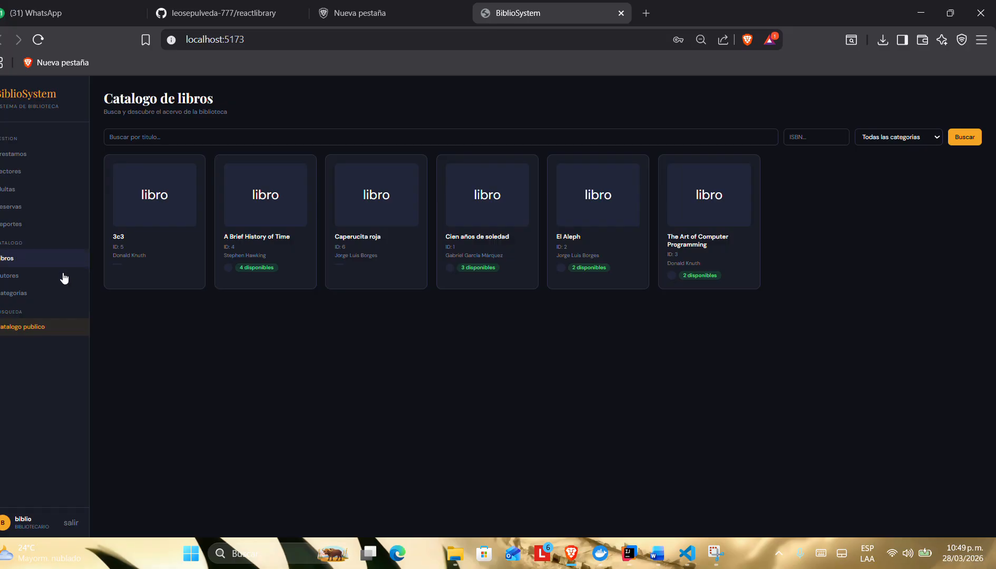
Step: Look through the Libros, Prestamos, Lectores, Multas, Reservas and Reportes sections of the library app
{"action": "left_click", "coordinate": [15, 258]}
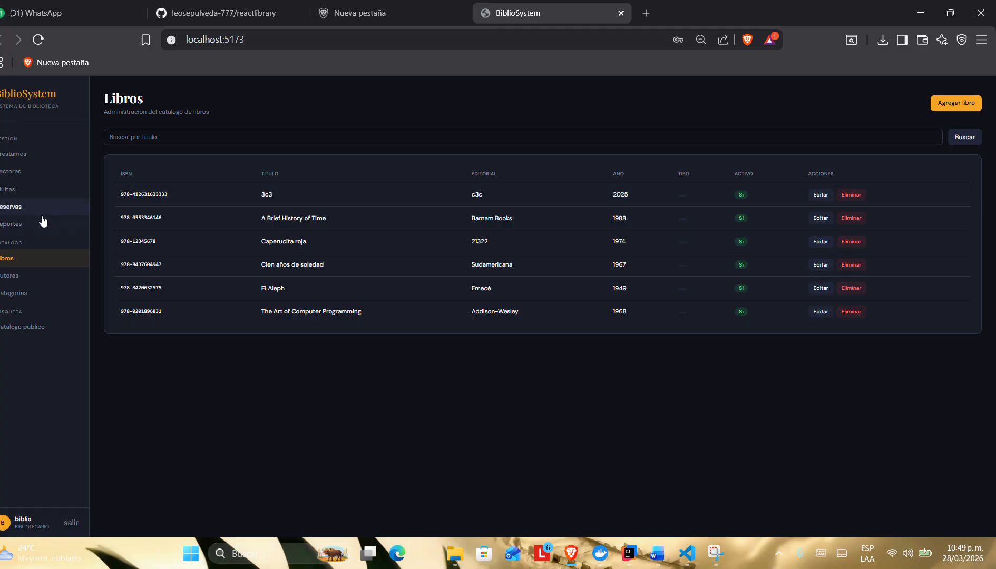
{"action": "left_click", "coordinate": [32, 159]}
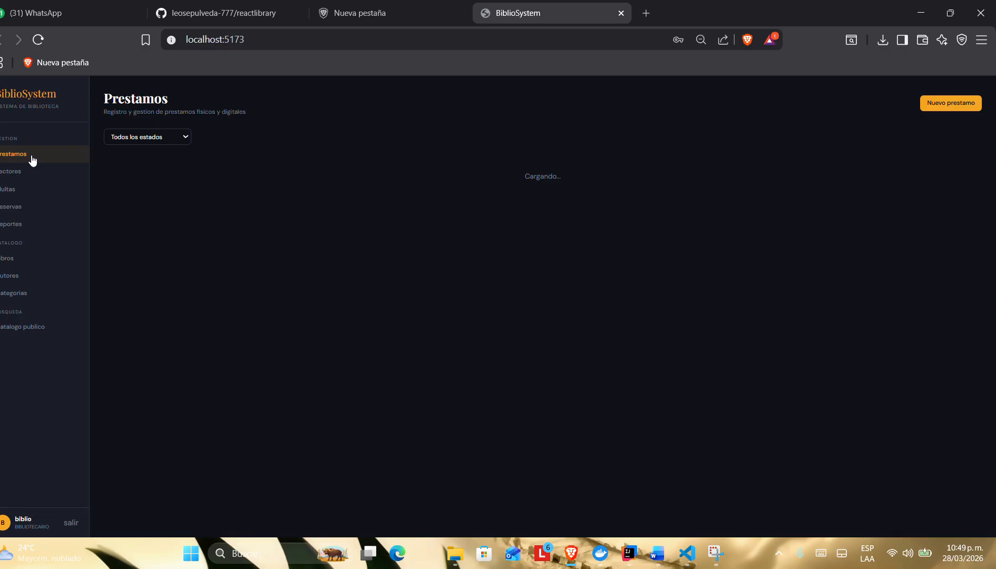
{"action": "left_click", "coordinate": [26, 171]}
{"action": "left_click", "coordinate": [24, 188]}
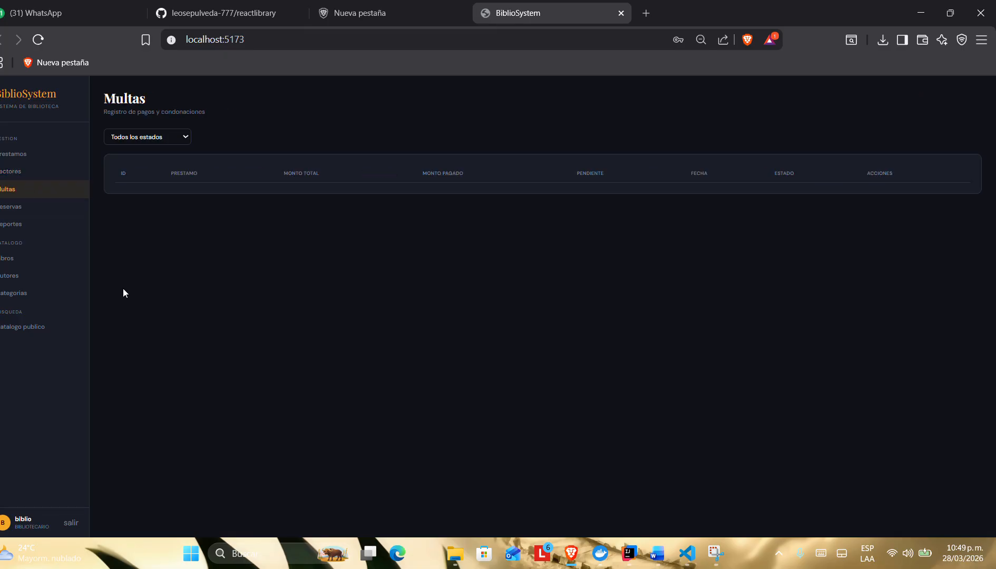
{"action": "left_click", "coordinate": [45, 225]}
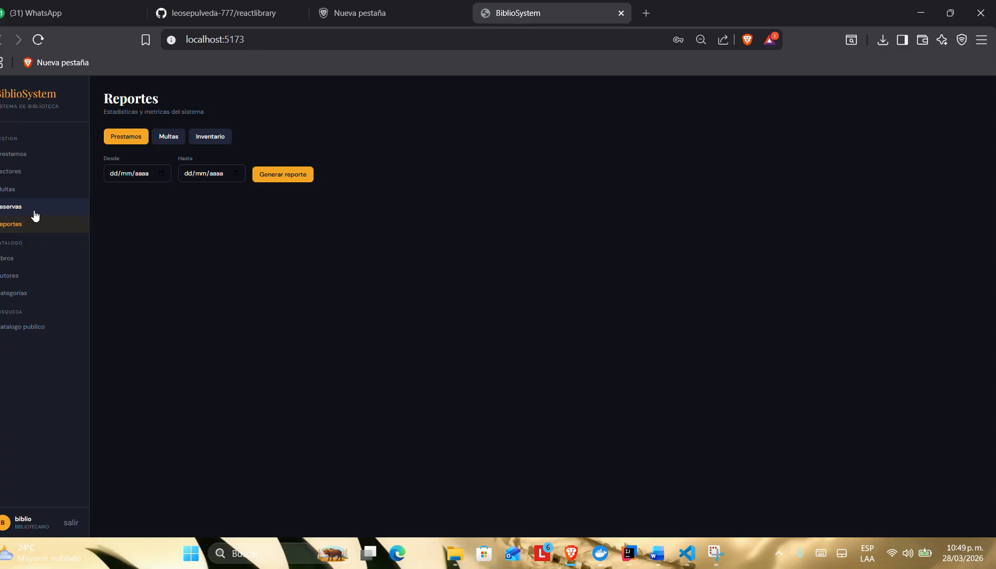
{"action": "left_click", "coordinate": [35, 213]}
{"action": "left_click", "coordinate": [36, 223]}
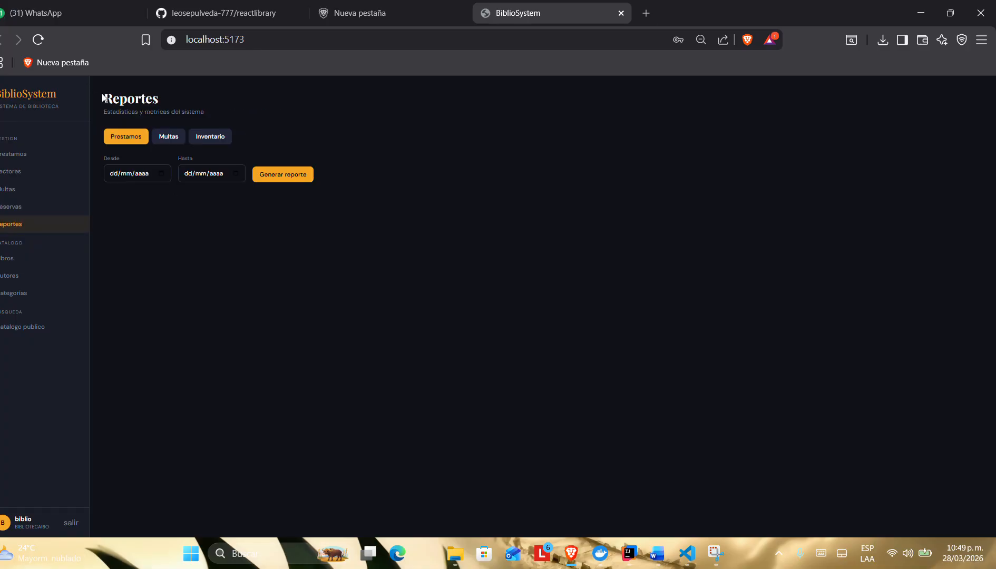
{"action": "left_click_drag", "start_coordinate": [103, 99], "coordinate": [257, 203]}
{"action": "left_click", "coordinate": [300, 229]}
{"action": "key", "text": "alt"}
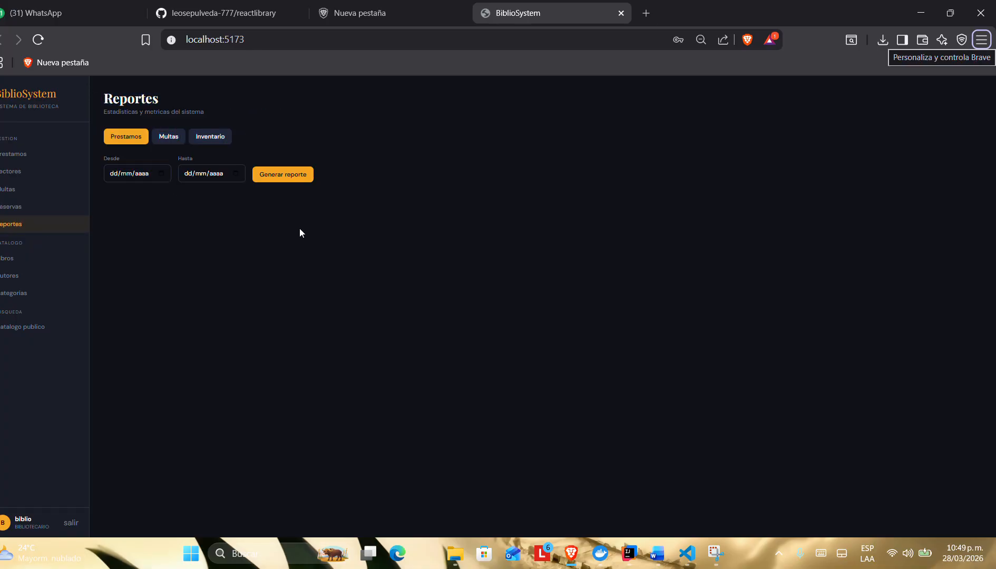
Step: Switch to the requirements document in Word and review US-011 on realizar préstamo físico with its acceptance criteria
{"action": "key", "text": "alt+Tab"}
{"action": "scroll", "coordinate": [409, 280], "scroll_direction": "down", "scroll_amount": 1}
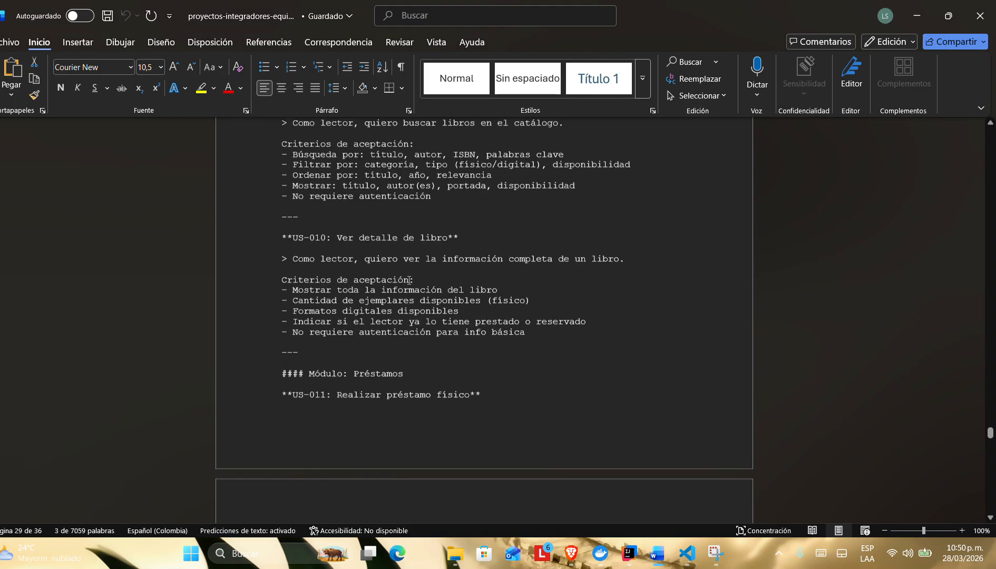
{"action": "scroll", "coordinate": [409, 280], "scroll_direction": "down", "scroll_amount": 9}
{"action": "scroll", "coordinate": [409, 280], "scroll_direction": "up", "scroll_amount": 7}
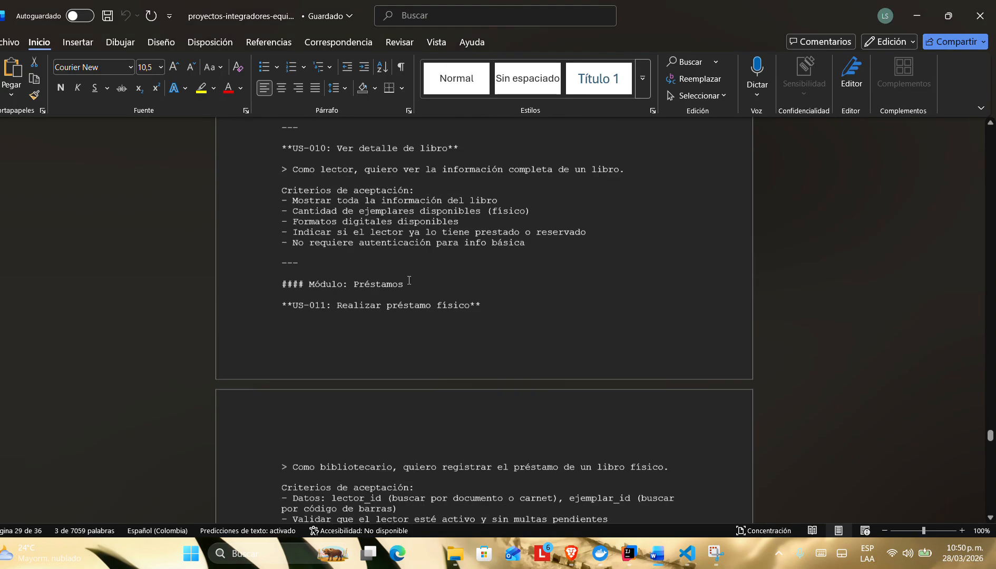
{"action": "scroll", "coordinate": [409, 280], "scroll_direction": "down", "scroll_amount": 1}
{"action": "scroll", "coordinate": [409, 280], "scroll_direction": "up", "scroll_amount": 1}
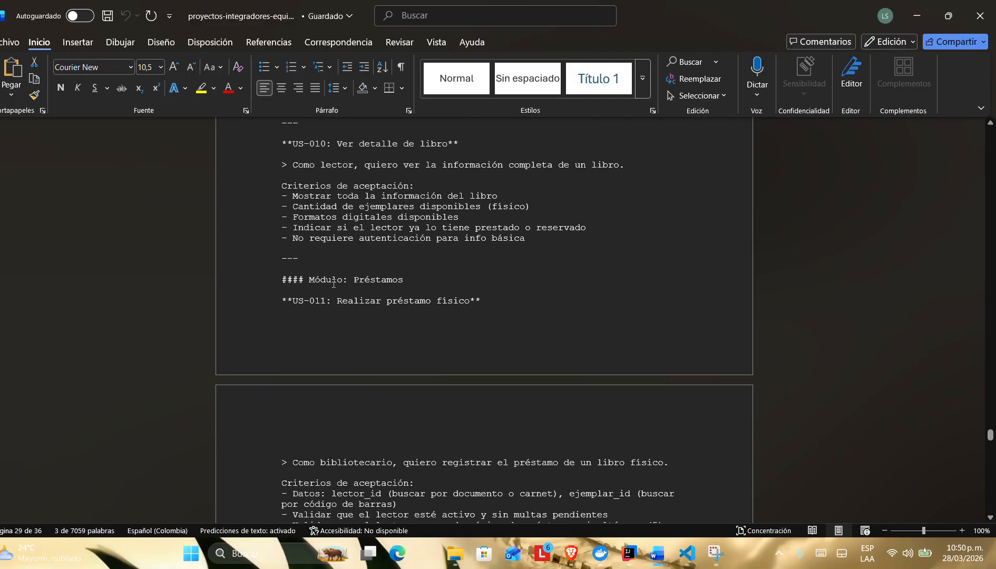
{"action": "scroll", "coordinate": [333, 284], "scroll_direction": "down", "scroll_amount": 3}
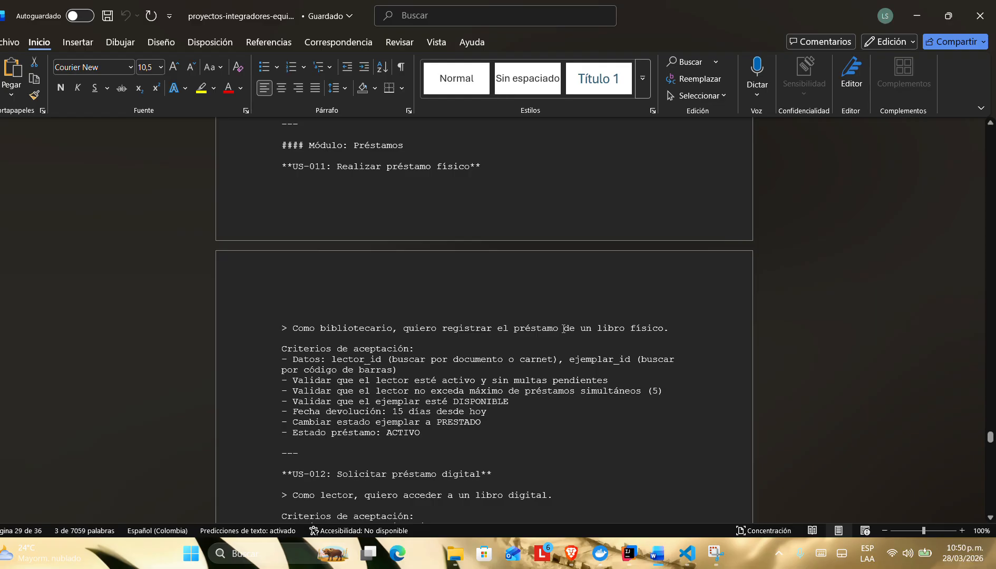
Step: Switch to the library app and start a new loan in Prestamos with the type FISICO
{"action": "key", "text": "alt+Tab"}
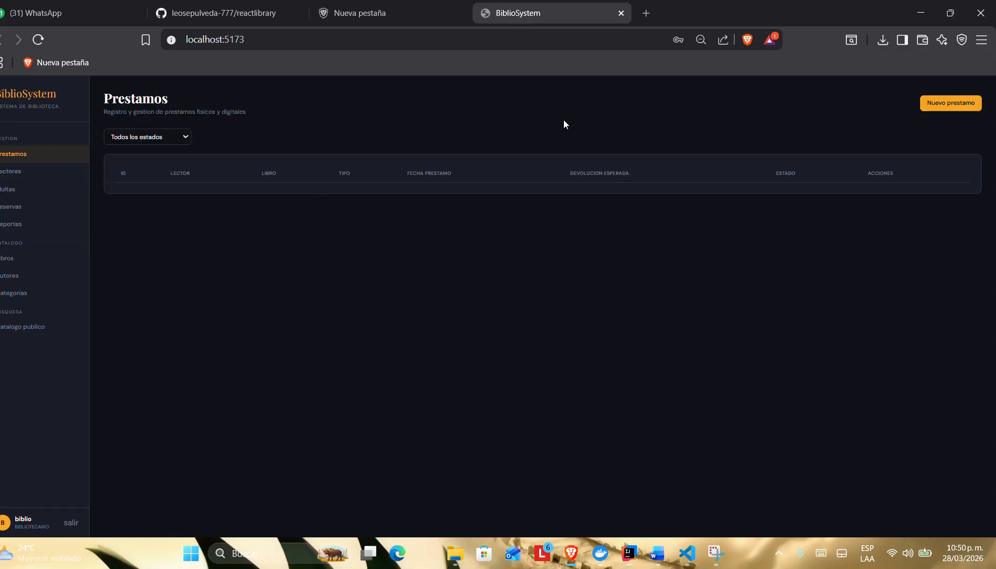
{"action": "left_click", "coordinate": [944, 103]}
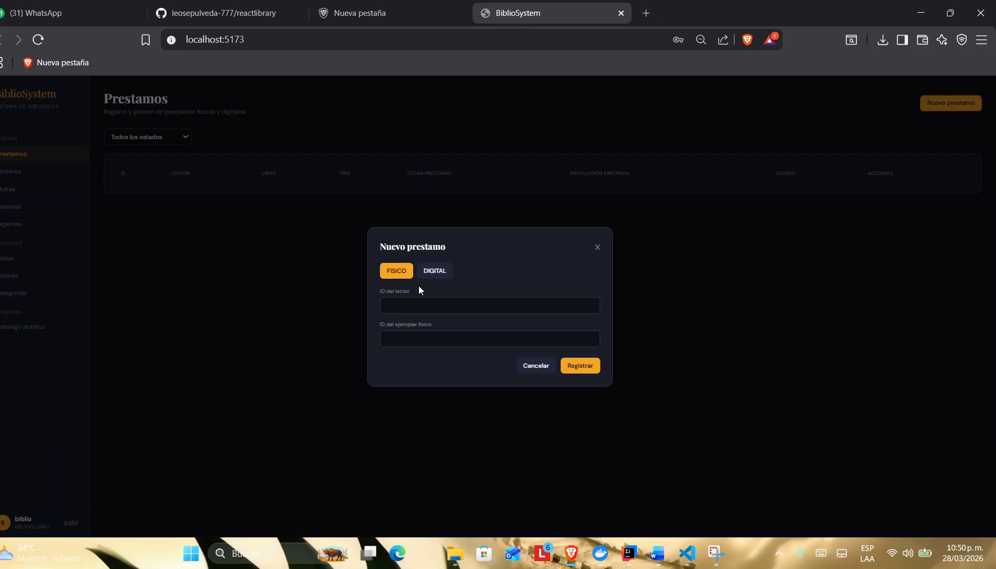
{"action": "left_click", "coordinate": [396, 273]}
{"action": "left_click", "coordinate": [436, 274]}
{"action": "left_click", "coordinate": [392, 274]}
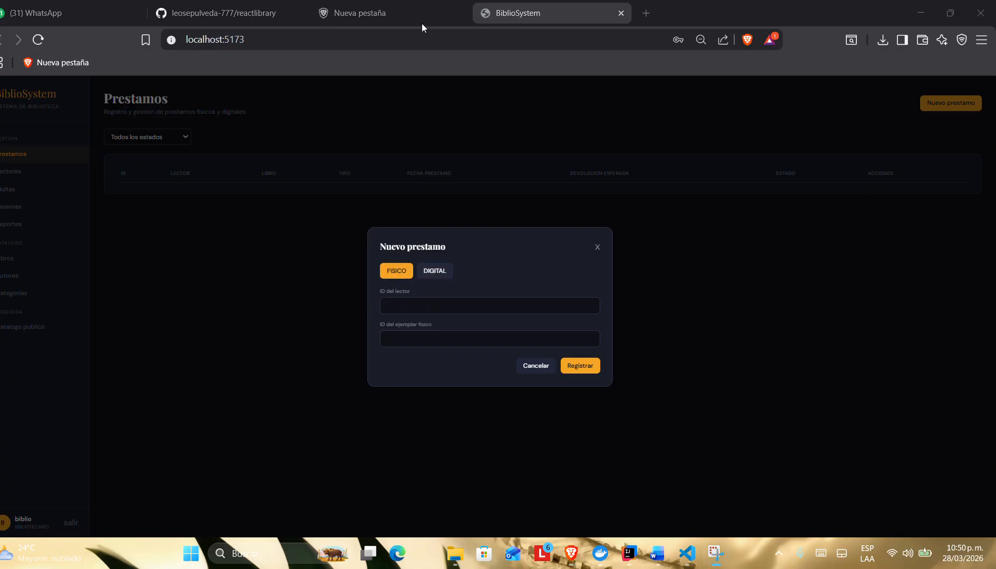
Step: Try to register the physical loan with reader ID 1 and physical copy ID 2
{"action": "left_click", "coordinate": [435, 308]}
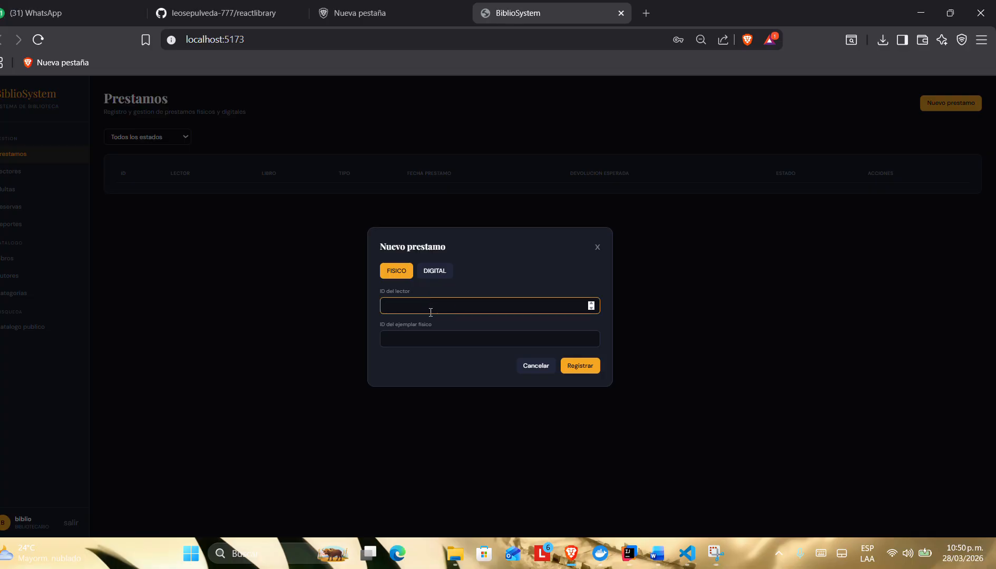
{"action": "left_click", "coordinate": [415, 342]}
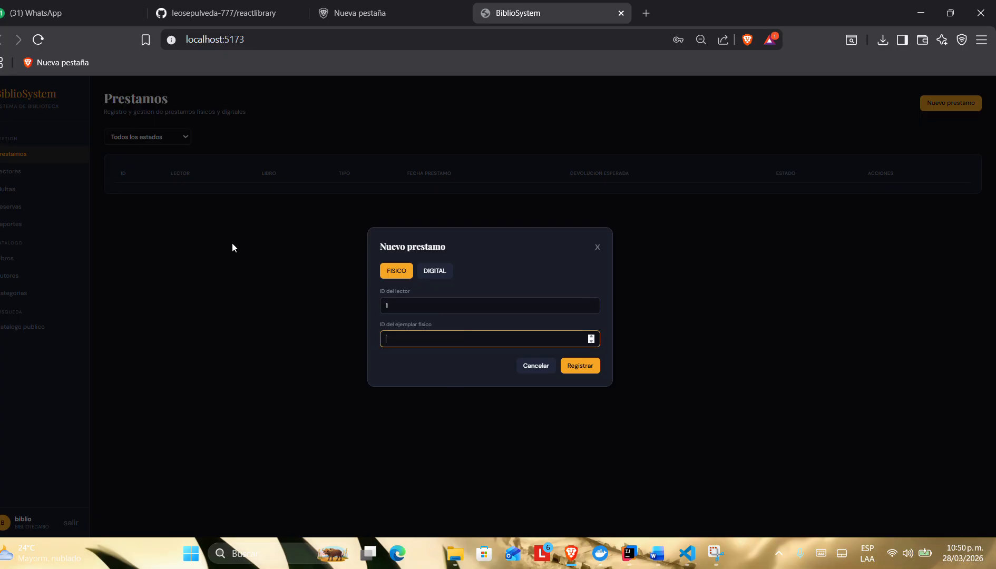
{"action": "type", "text": "2"}
{"action": "left_click", "coordinate": [582, 372]}
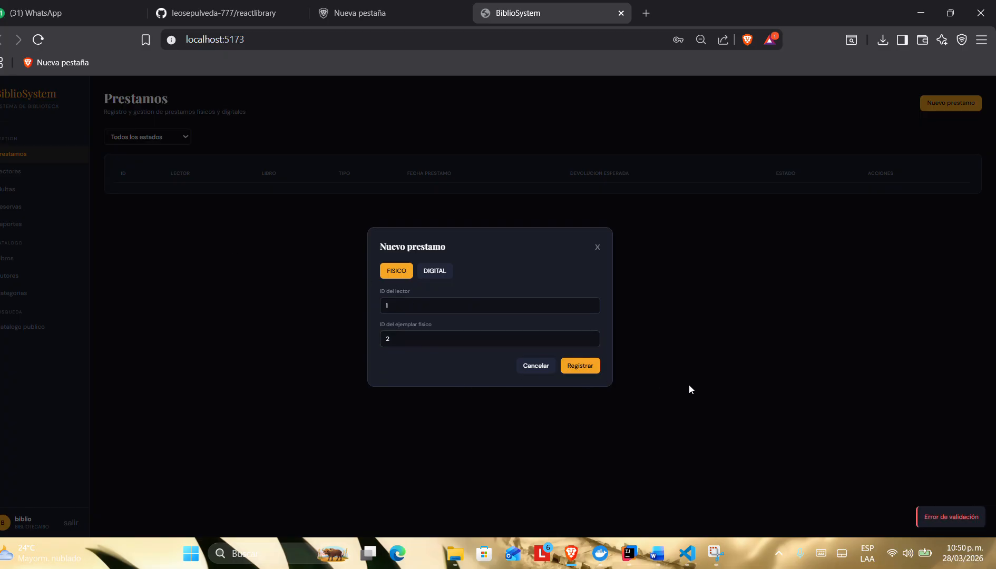
Step: Try to register the physical loan with reader and copy IDs 1 and 1, 2 and 1, and 2 and 2
{"action": "left_click", "coordinate": [413, 333]}
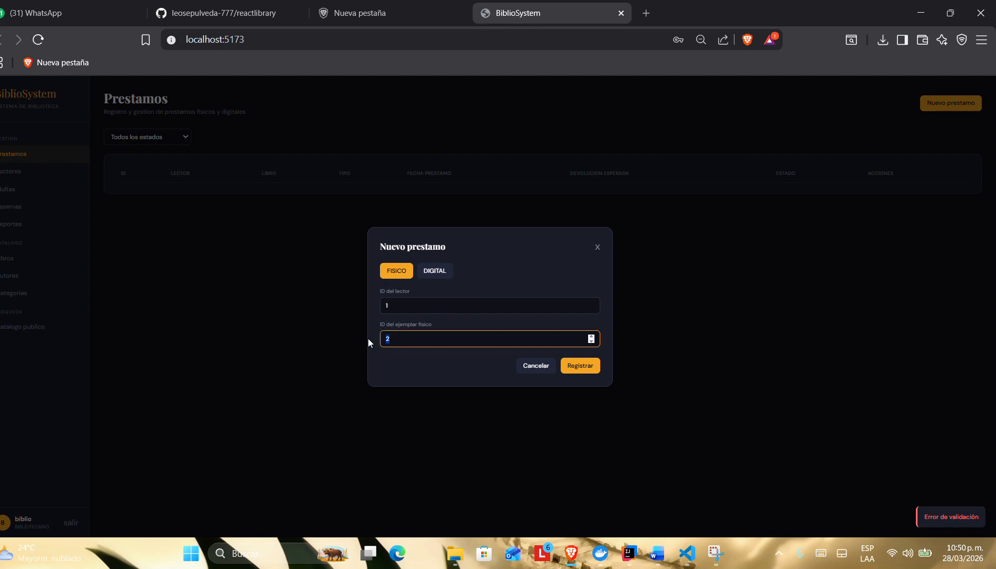
{"action": "type", "text": "1"}
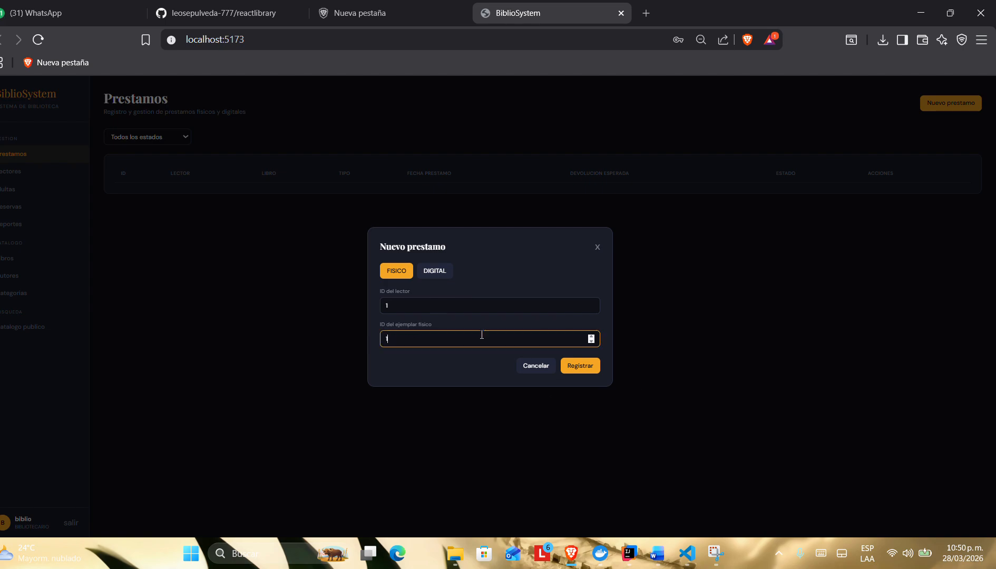
{"action": "left_click", "coordinate": [571, 367]}
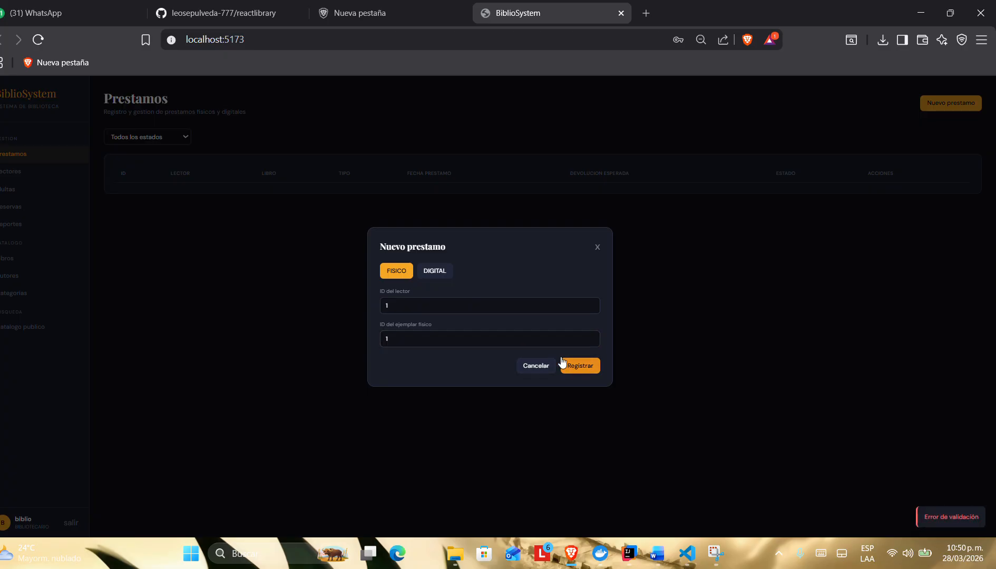
{"action": "left_click", "coordinate": [474, 306]}
{"action": "key", "text": "BackSpace"}
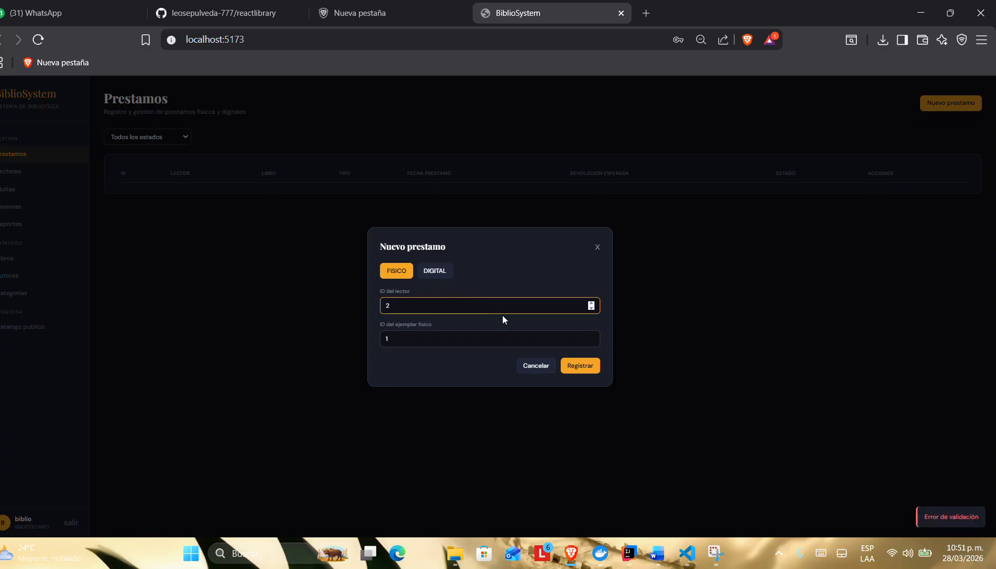
{"action": "left_click", "coordinate": [572, 369]}
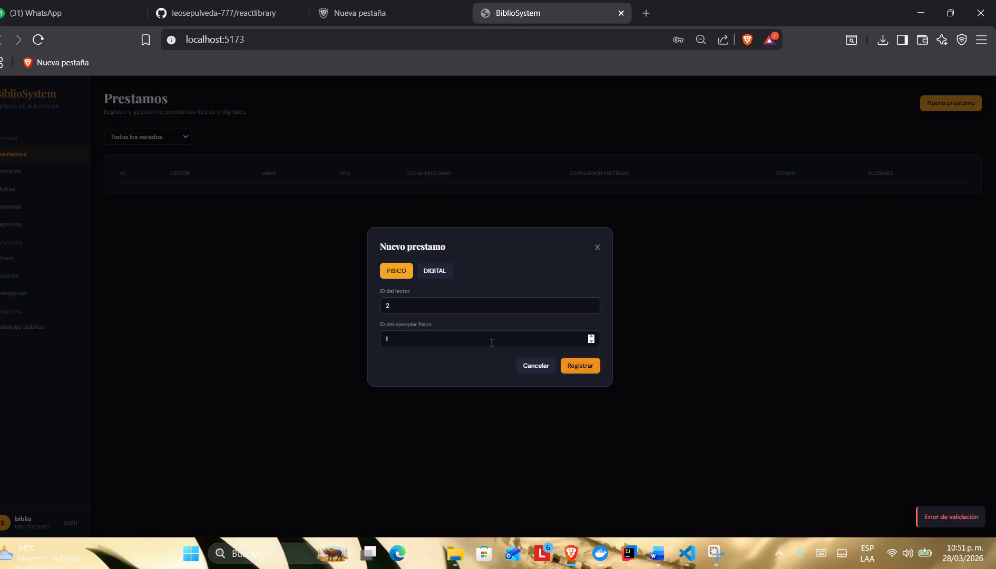
{"action": "left_click", "coordinate": [464, 338]}
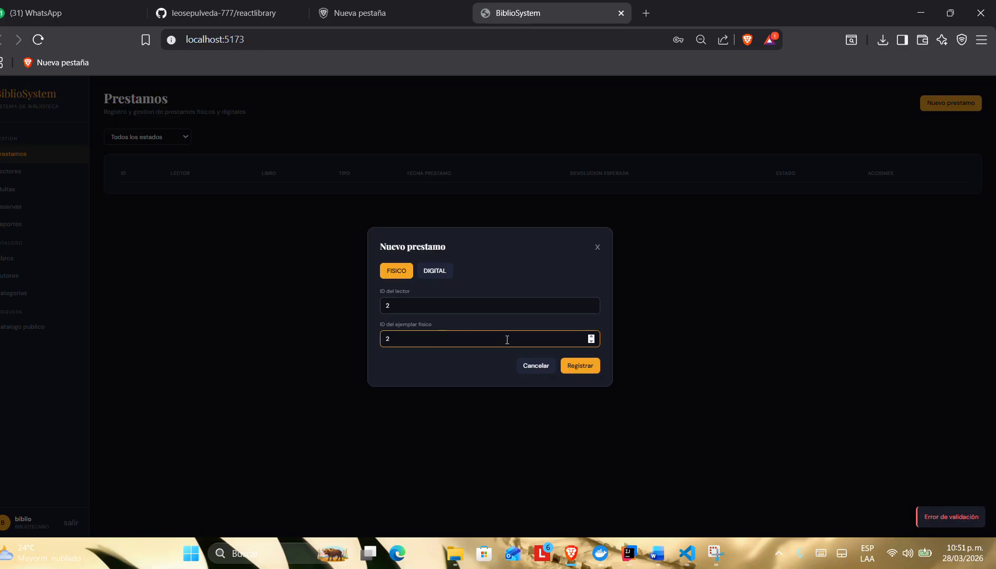
{"action": "left_click", "coordinate": [573, 370]}
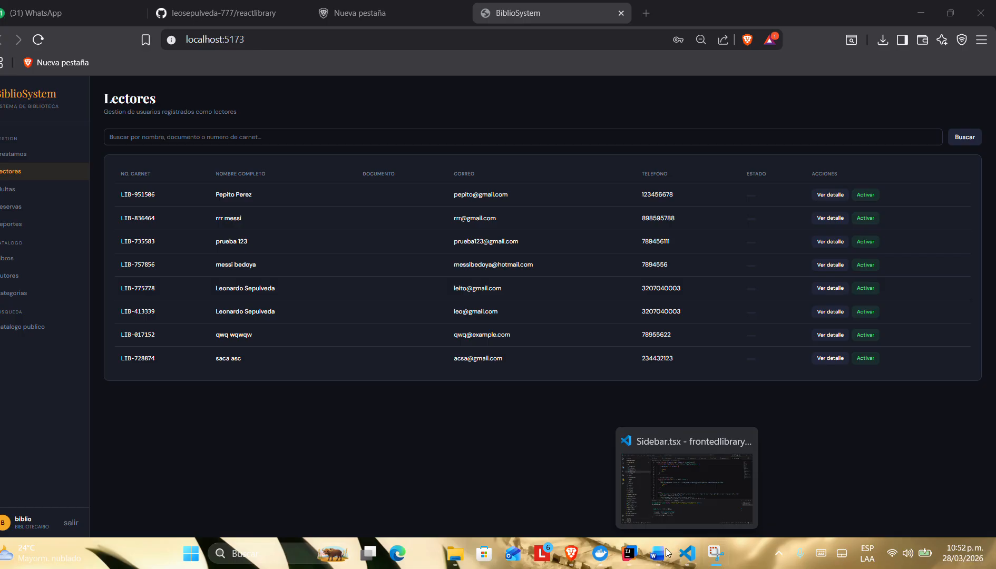
Step: Switch to the requirements document in Word and review US-009 on the reader searching the catalogue
{"action": "mouse_move", "coordinate": [667, 553]}
{"action": "left_click", "coordinate": [619, 522]}
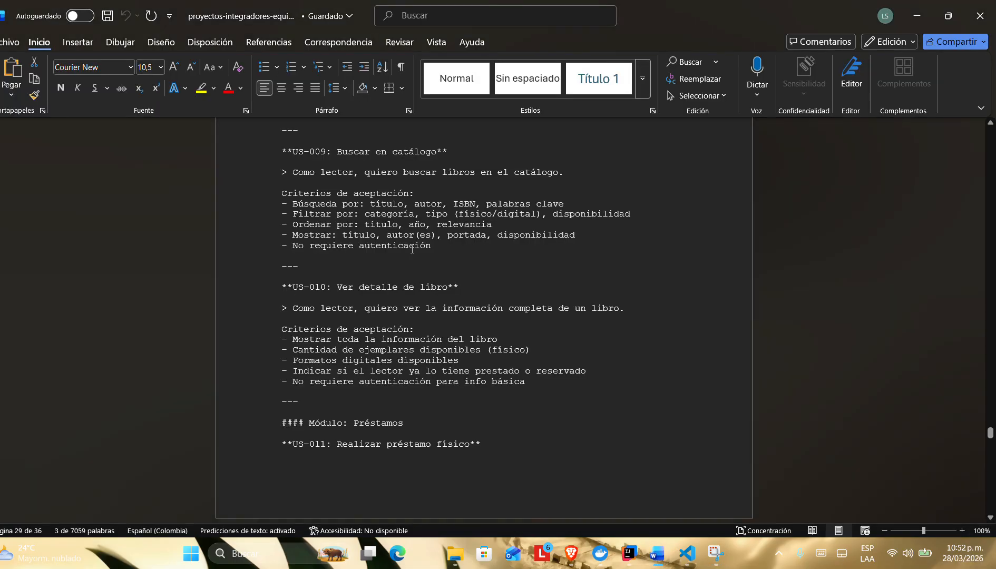
{"action": "scroll", "coordinate": [412, 249], "scroll_direction": "up", "scroll_amount": 5}
{"action": "left_click_drag", "start_coordinate": [333, 298], "coordinate": [440, 316]}
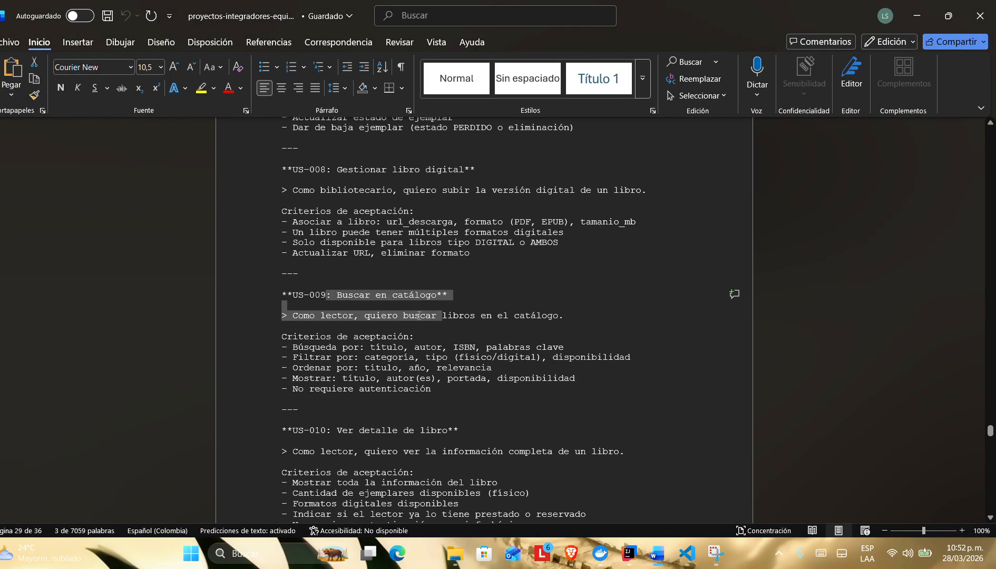
{"action": "left_click", "coordinate": [538, 338]}
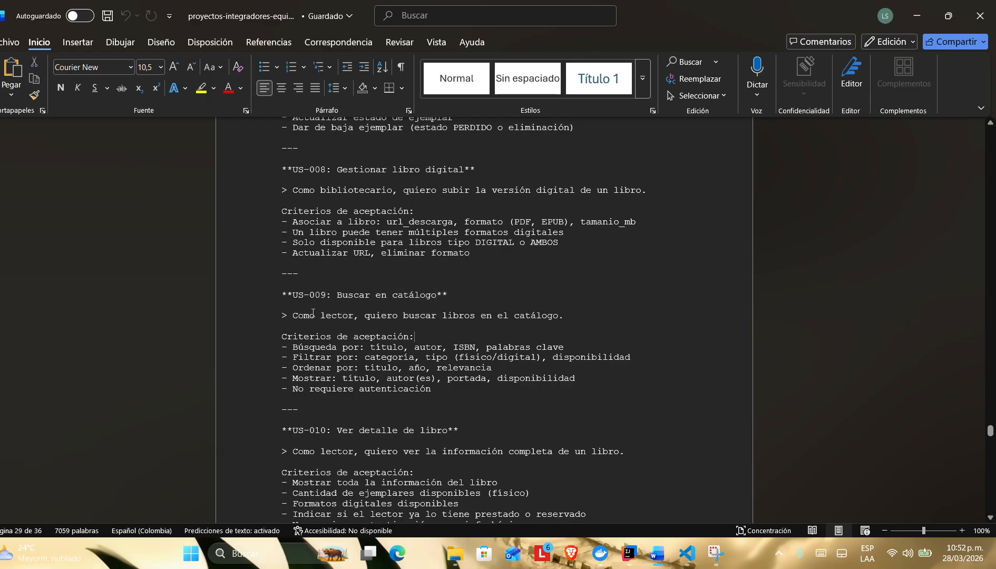
{"action": "left_click_drag", "start_coordinate": [293, 312], "coordinate": [365, 316]}
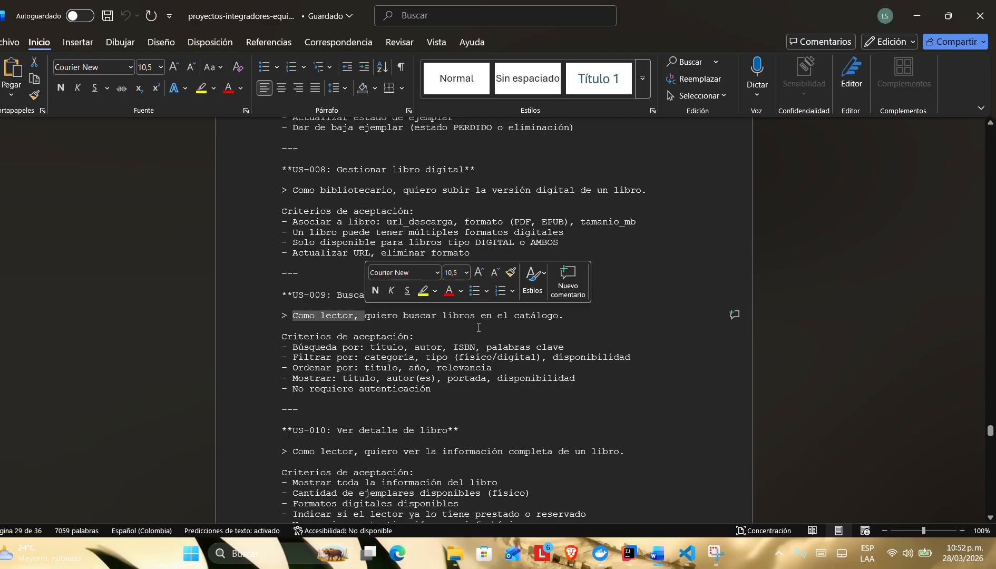
{"action": "left_click", "coordinate": [508, 325]}
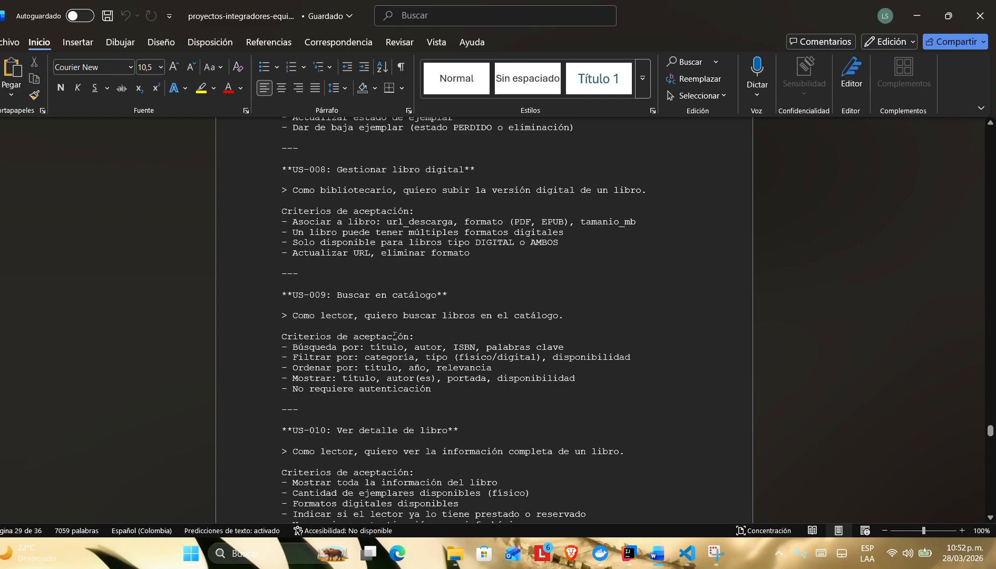
Step: Switch to the library app, sign out of the librarian account and sign in with the saved test reader's e-mail and password
{"action": "key", "text": "alt+Tab"}
{"action": "key", "text": "alt+Tab"}
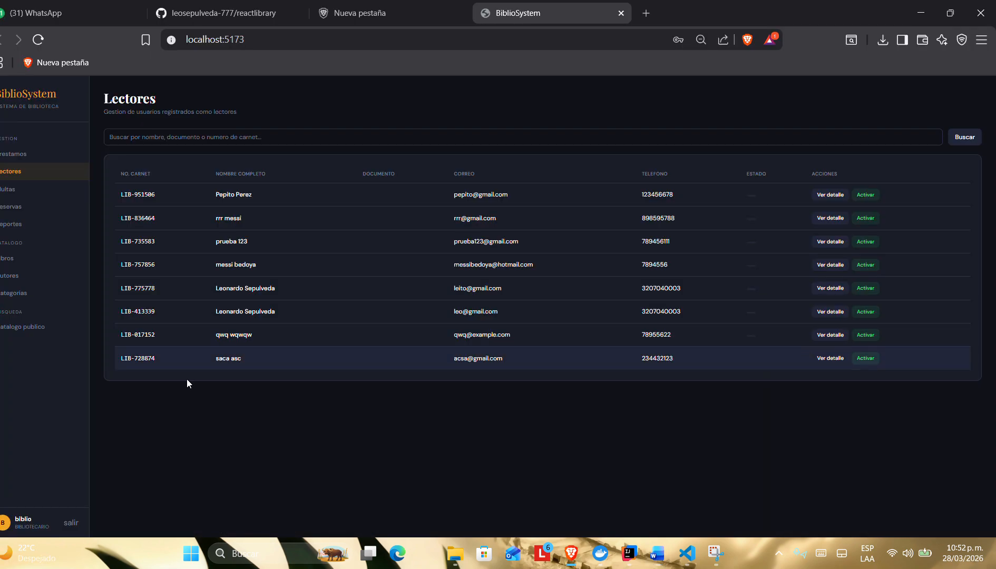
{"action": "left_click", "coordinate": [69, 523]}
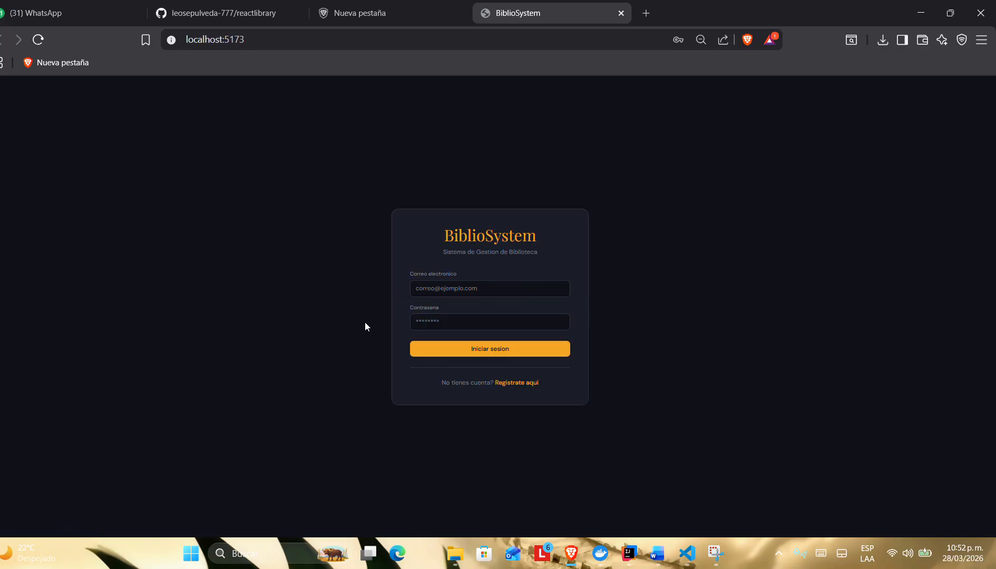
{"action": "left_click", "coordinate": [486, 289]}
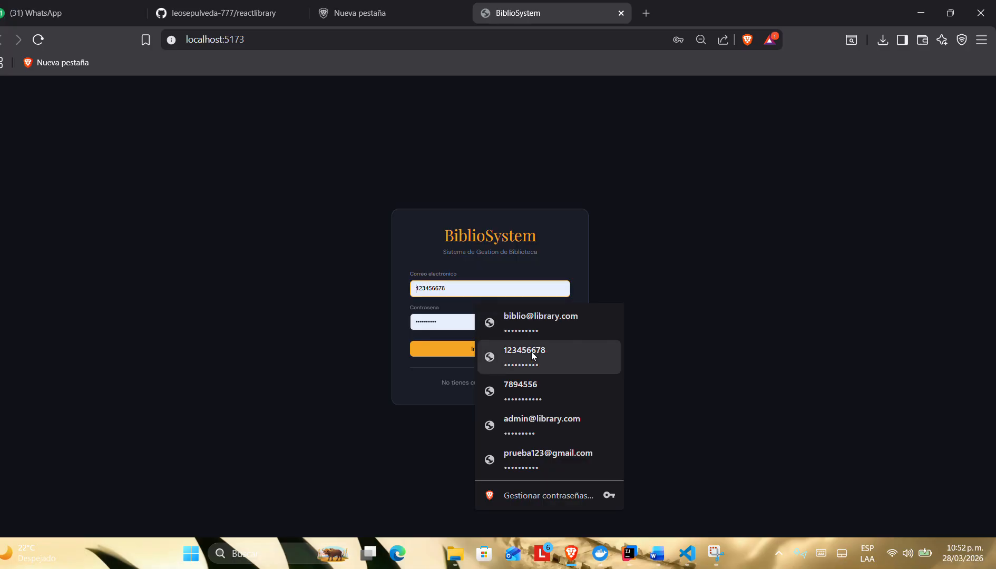
{"action": "left_click", "coordinate": [522, 457]}
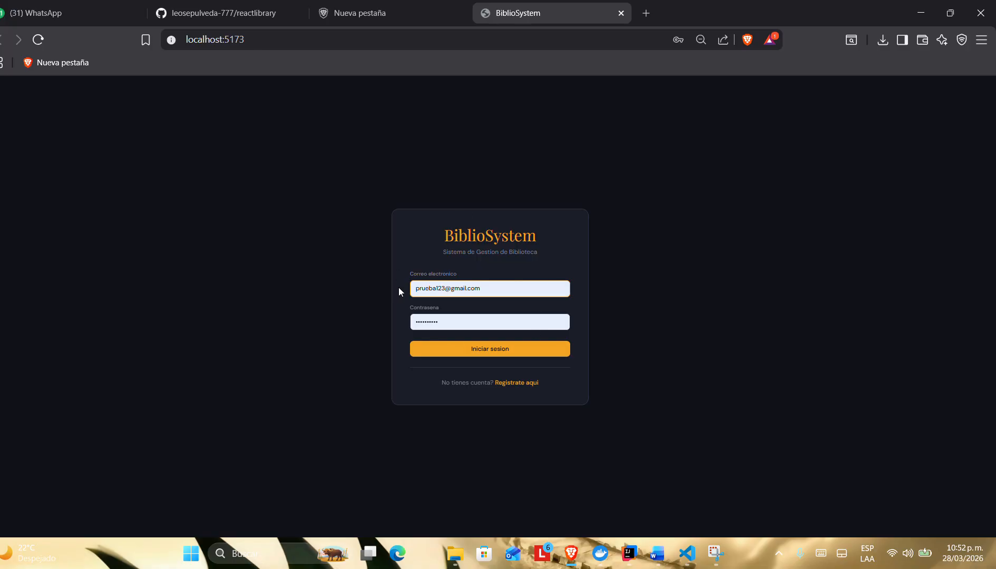
{"action": "left_click", "coordinate": [432, 350]}
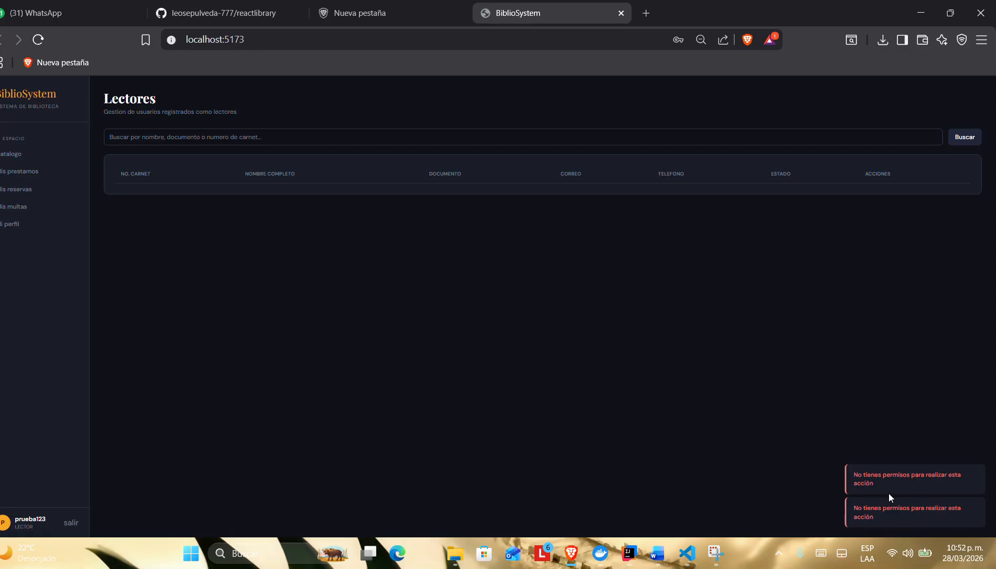
Step: Look through the reader's Catalogo, Mis prestamos, Mis reservas and Mi perfil sections
{"action": "left_click", "coordinate": [38, 155]}
{"action": "left_click", "coordinate": [38, 173]}
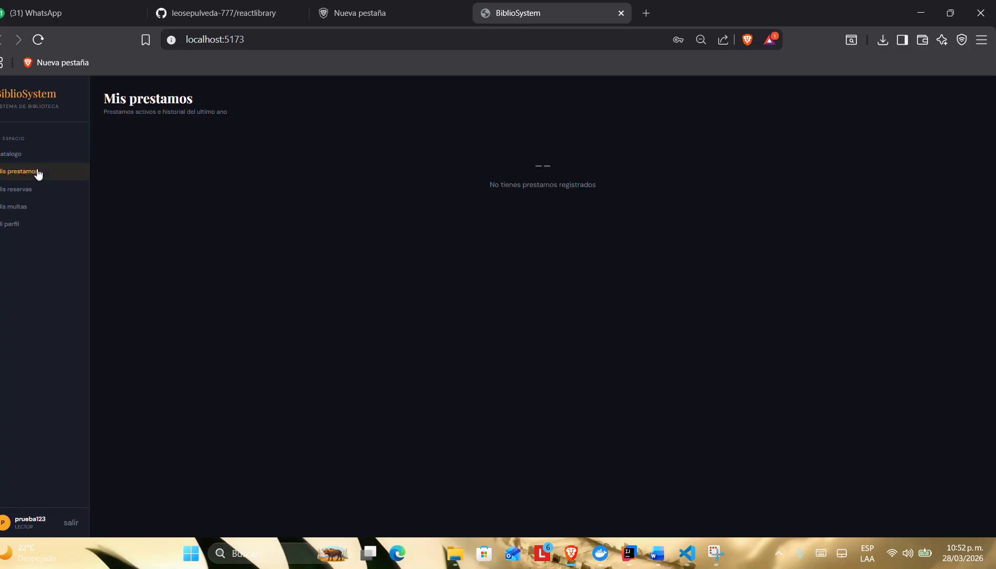
{"action": "left_click", "coordinate": [33, 191]}
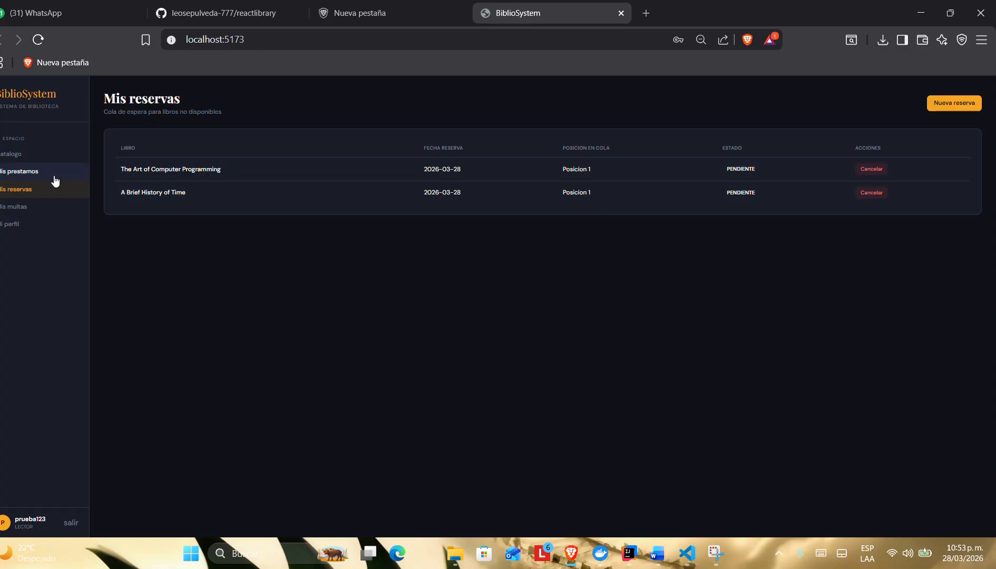
{"action": "left_click", "coordinate": [36, 176]}
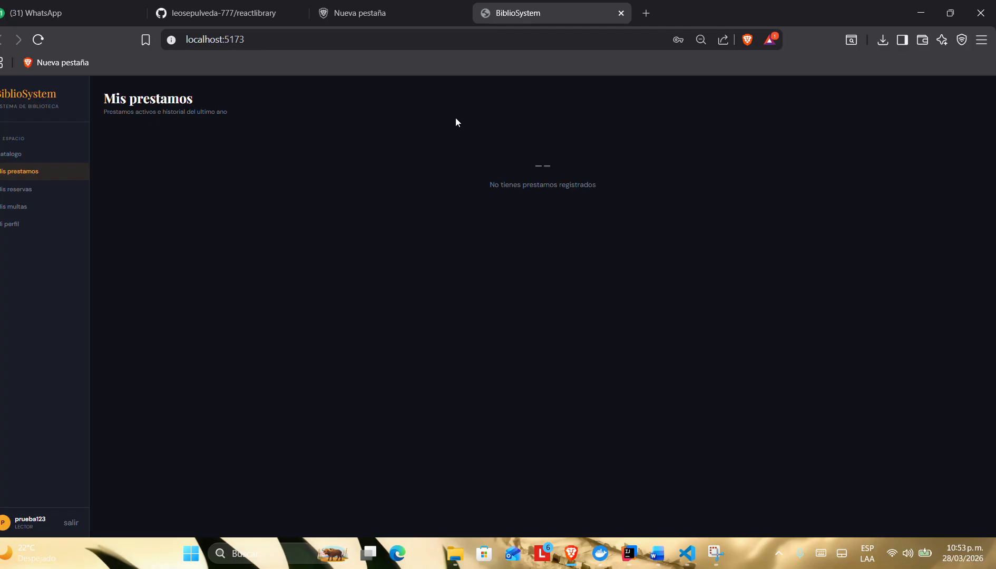
{"action": "left_click", "coordinate": [65, 226]}
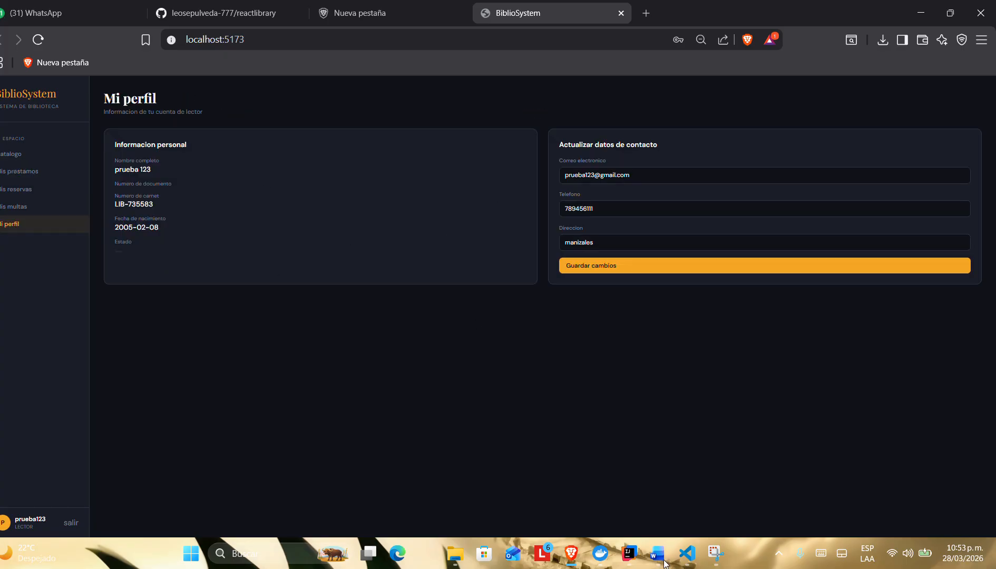
Step: Recheck US-009 in the Word requirements document and open the reader's book catalogue in the library app
{"action": "mouse_move", "coordinate": [657, 554]}
{"action": "left_click", "coordinate": [586, 501]}
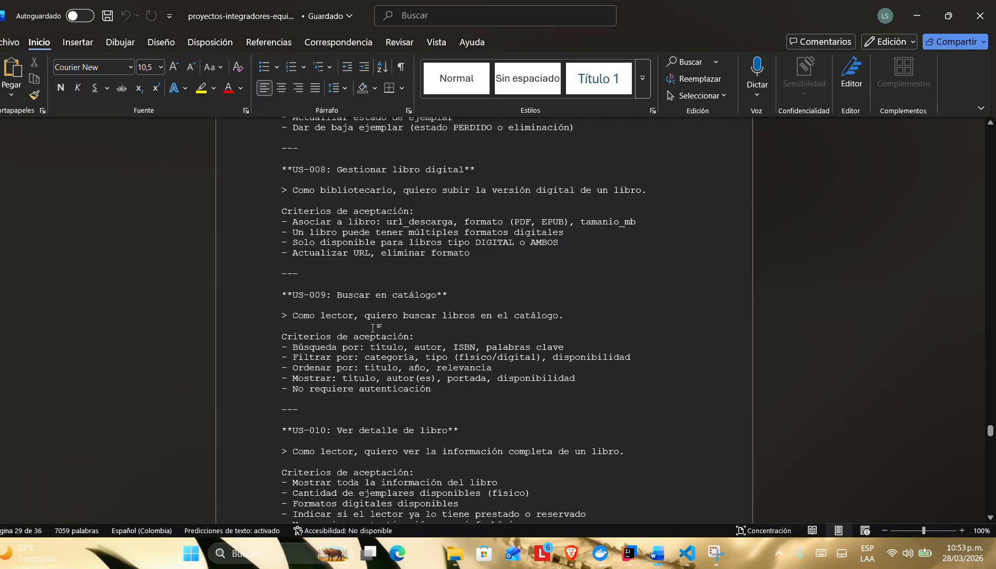
{"action": "key", "text": "alt+Tab"}
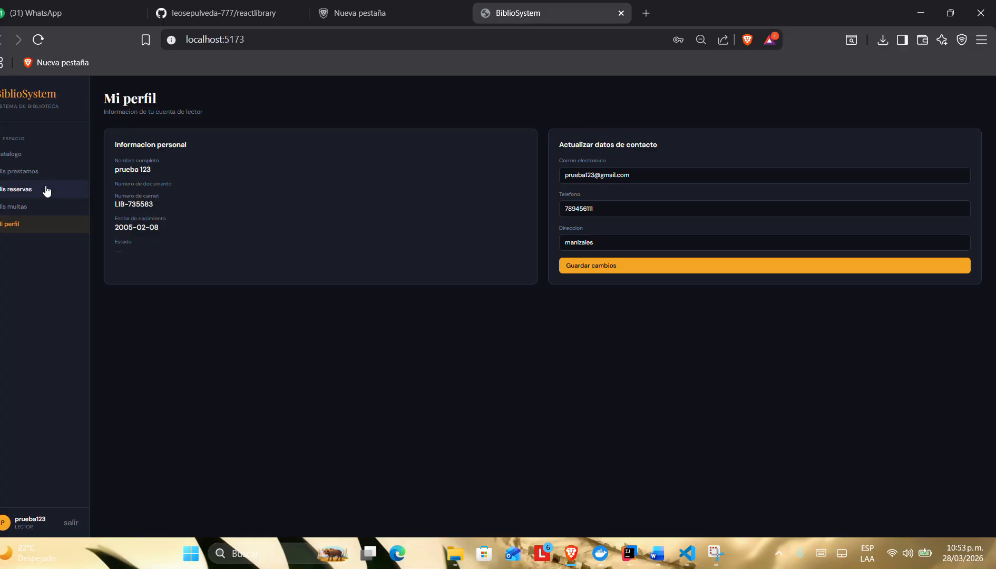
{"action": "left_click", "coordinate": [27, 156]}
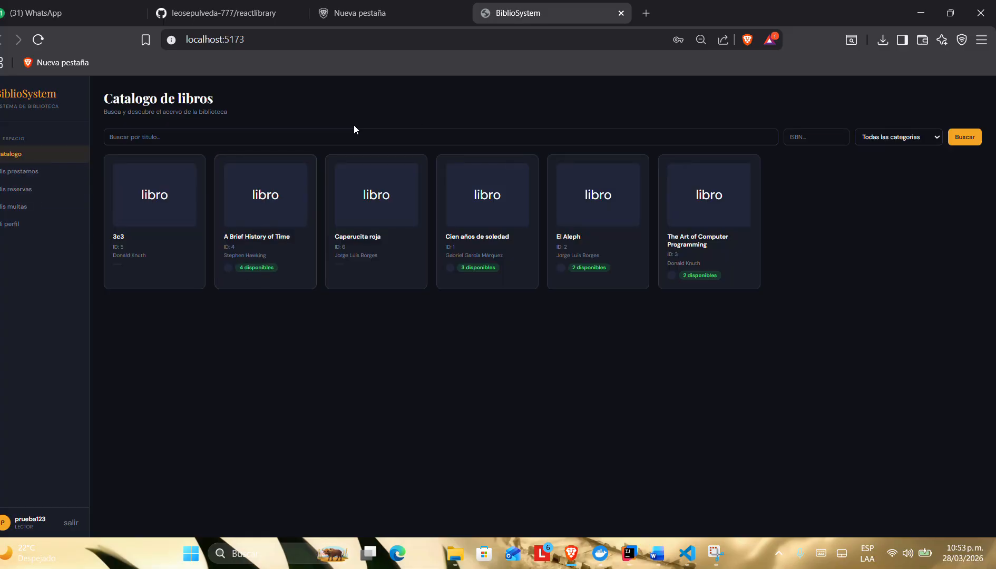
{"action": "left_click", "coordinate": [311, 132]}
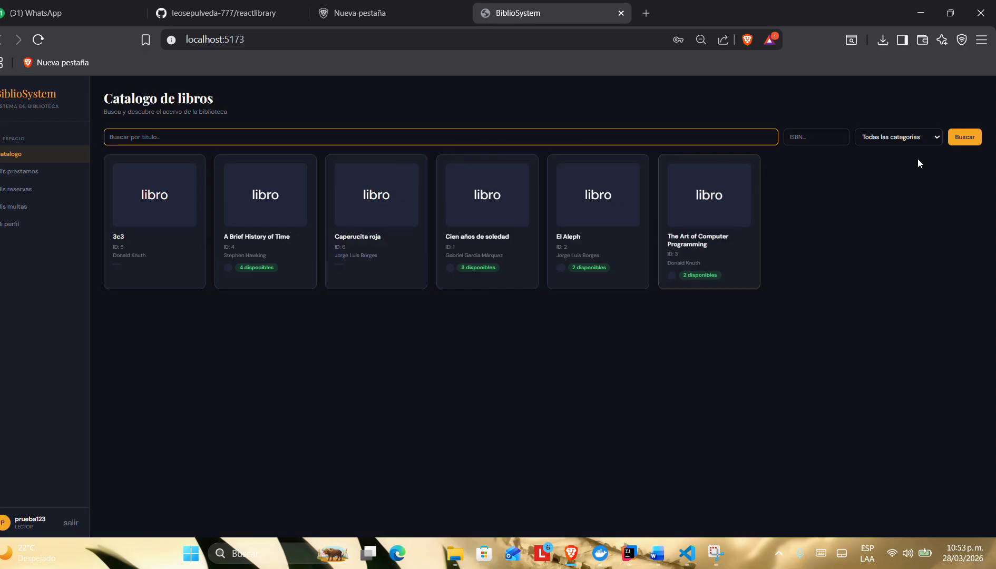
Step: Switch to Word and review the title and author search criteria under US-009
{"action": "key", "text": "alt+Tab"}
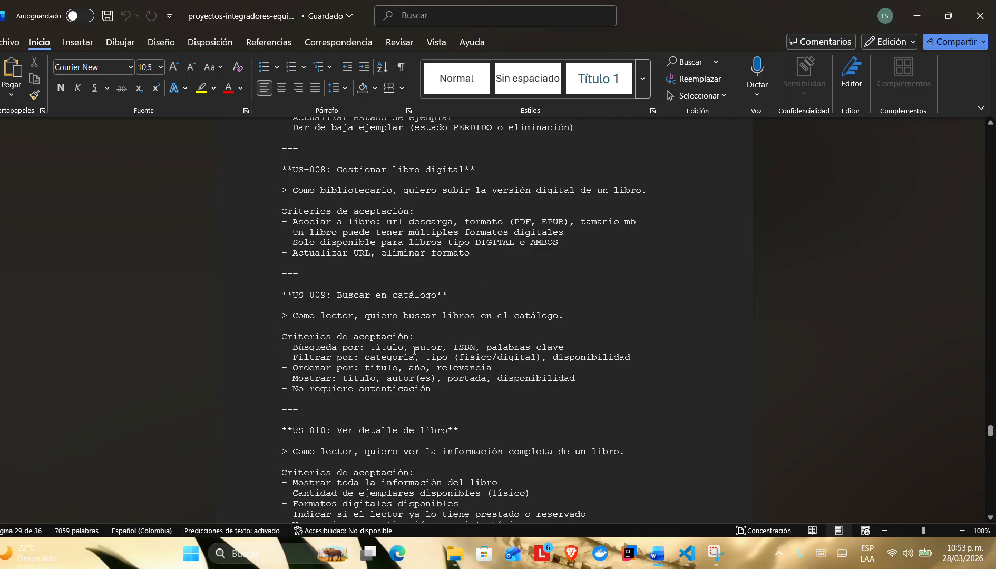
{"action": "left_click", "coordinate": [442, 348], "text": "shift"}
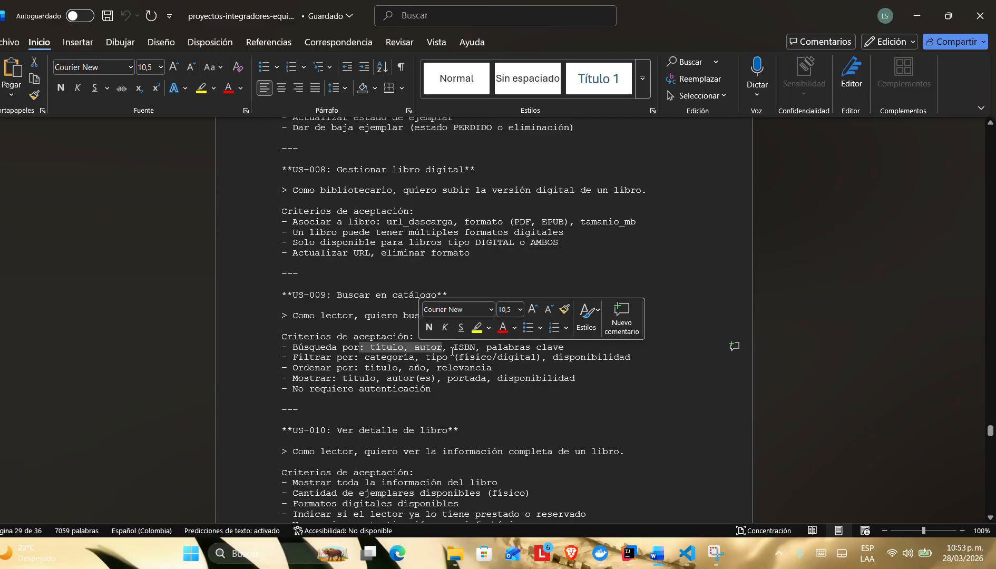
{"action": "left_click", "coordinate": [485, 421]}
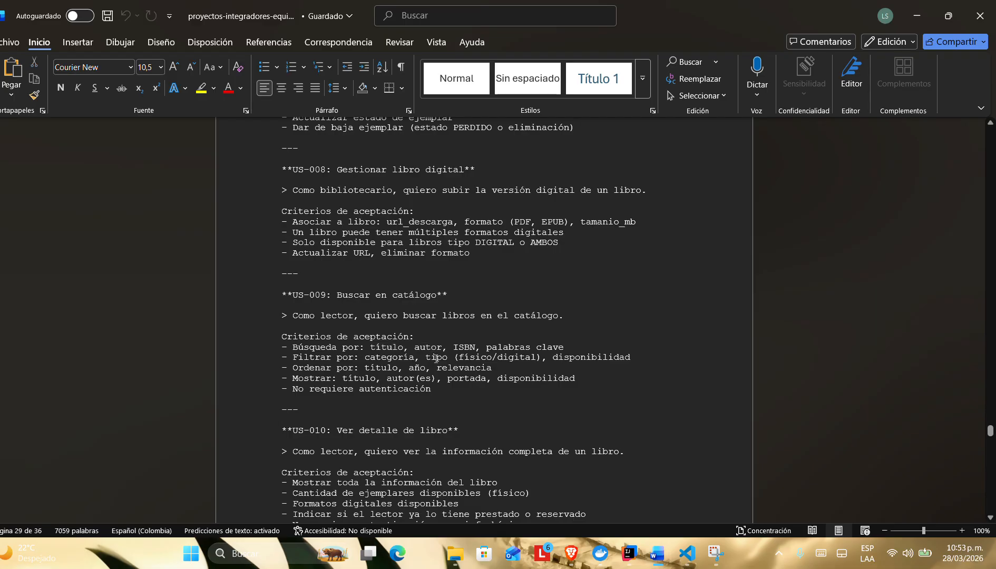
Step: Switch to the library app and examine the catalogue's category filter and its ISBN and title search fields
{"action": "key", "text": "alt+Tab"}
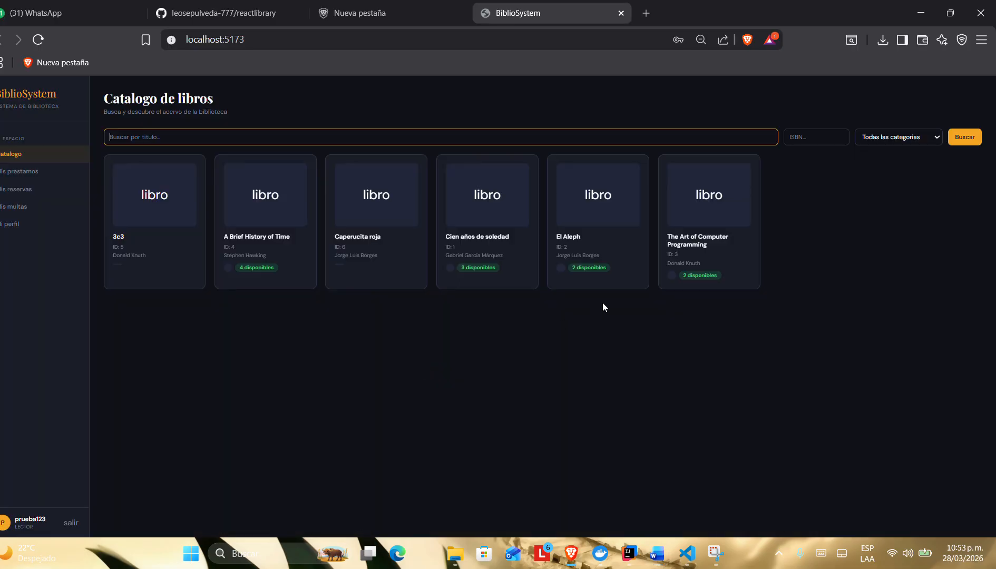
{"action": "left_click", "coordinate": [865, 136]}
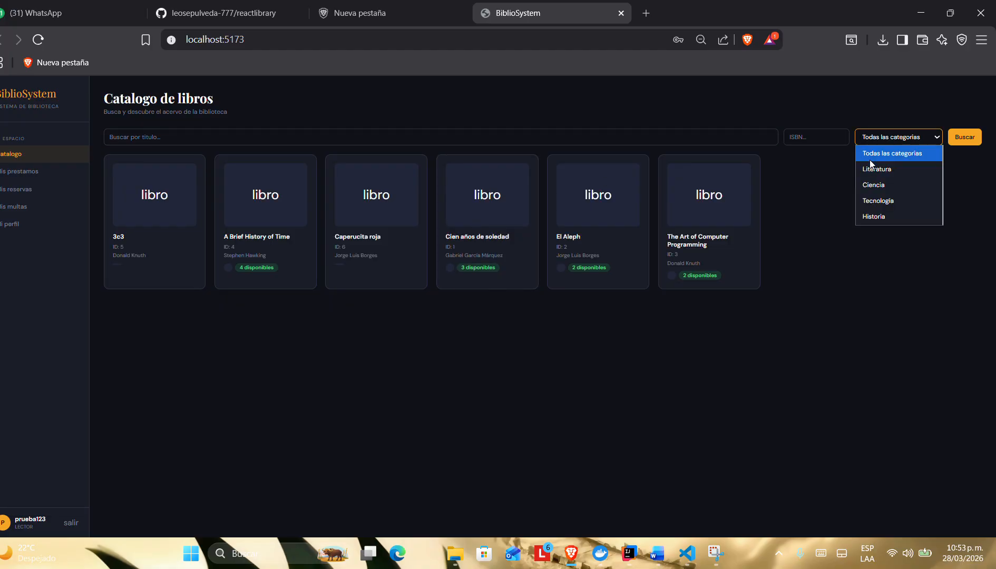
{"action": "left_click", "coordinate": [808, 136]}
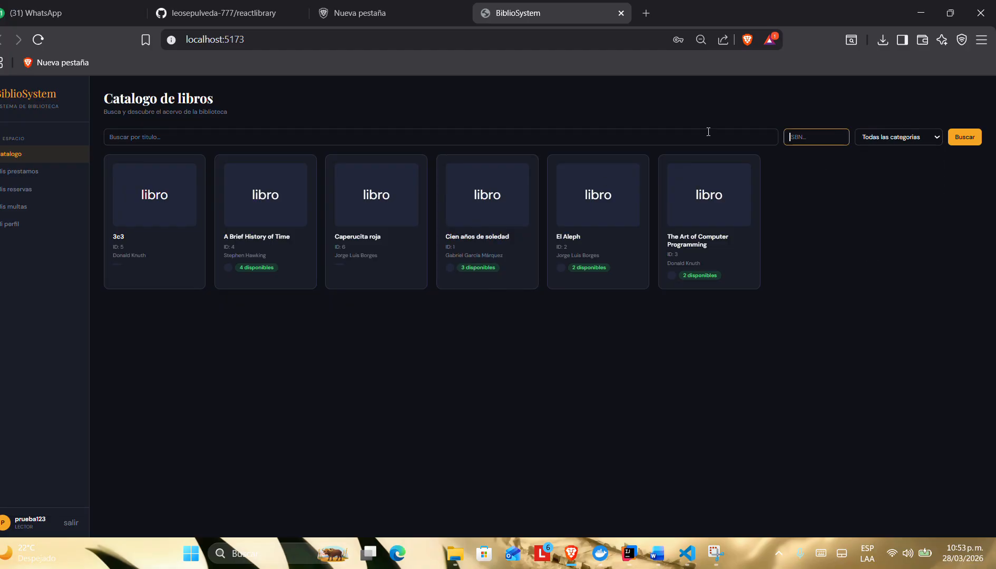
{"action": "left_click", "coordinate": [648, 132]}
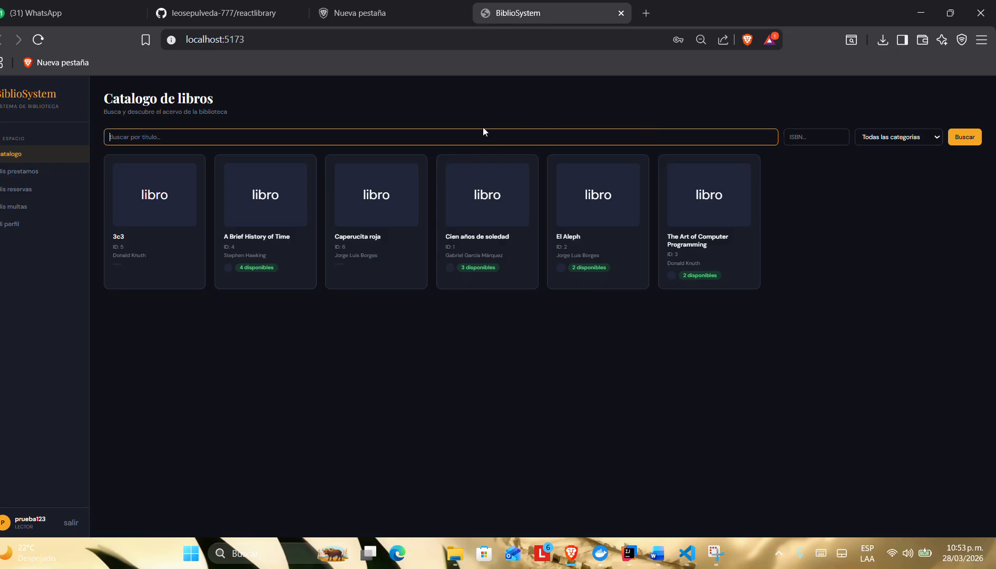
{"action": "type", "text": "3"}
{"action": "key", "text": "BackSpace"}
Step: Filter the book catalogue by the category Literatura and by Historia
{"action": "left_click", "coordinate": [891, 137]}
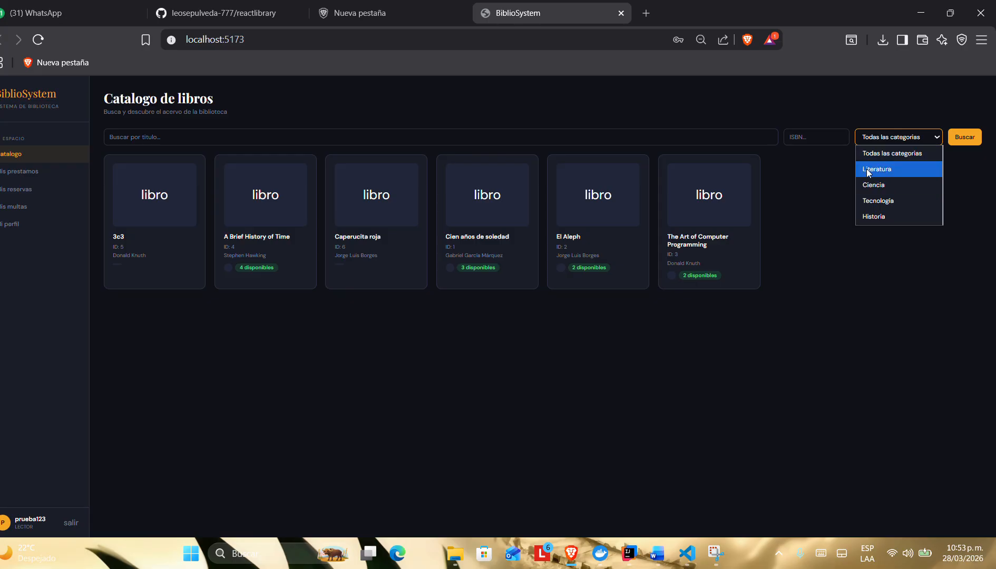
{"action": "left_click", "coordinate": [877, 170]}
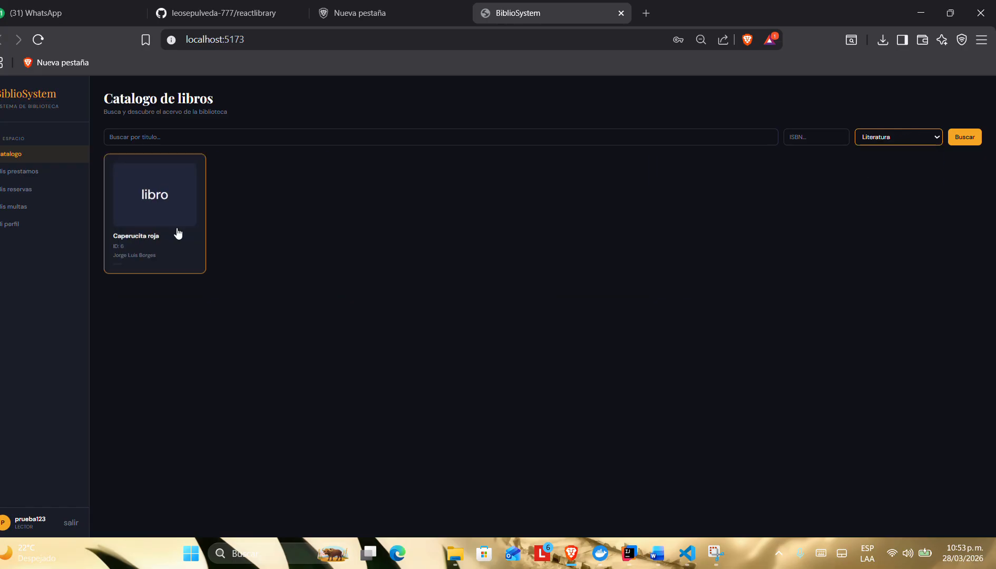
{"action": "left_click", "coordinate": [902, 134]}
{"action": "left_click", "coordinate": [876, 215]}
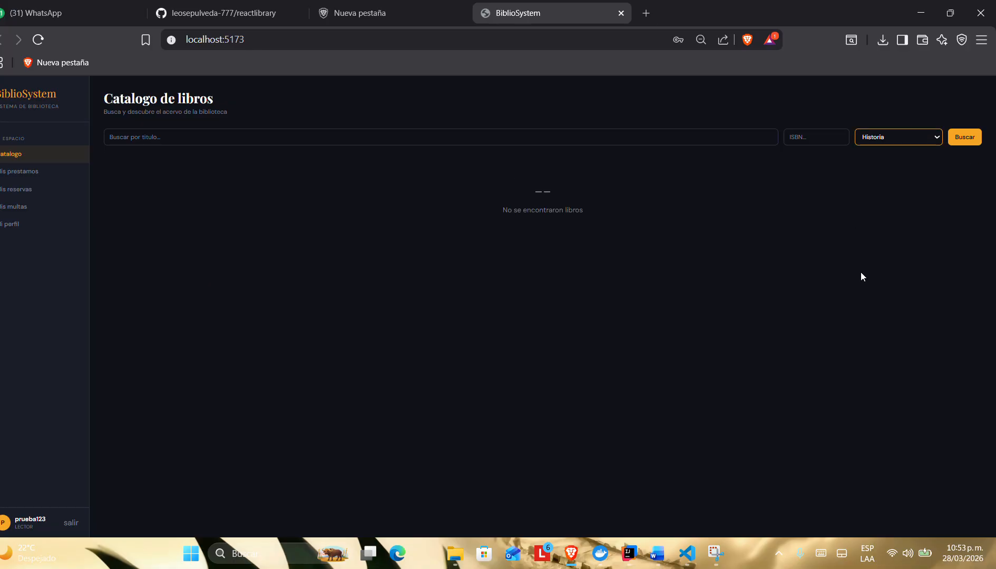
Step: Filter the book catalogue by Tecnología and by Ciencia, and set the filter back to Todas las categorias
{"action": "left_click", "coordinate": [885, 135]}
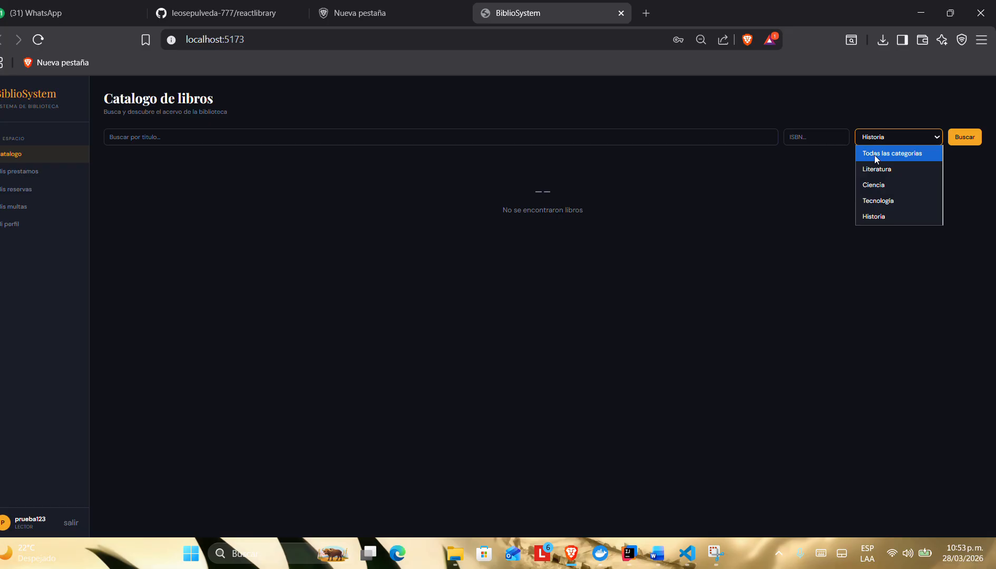
{"action": "left_click", "coordinate": [870, 202]}
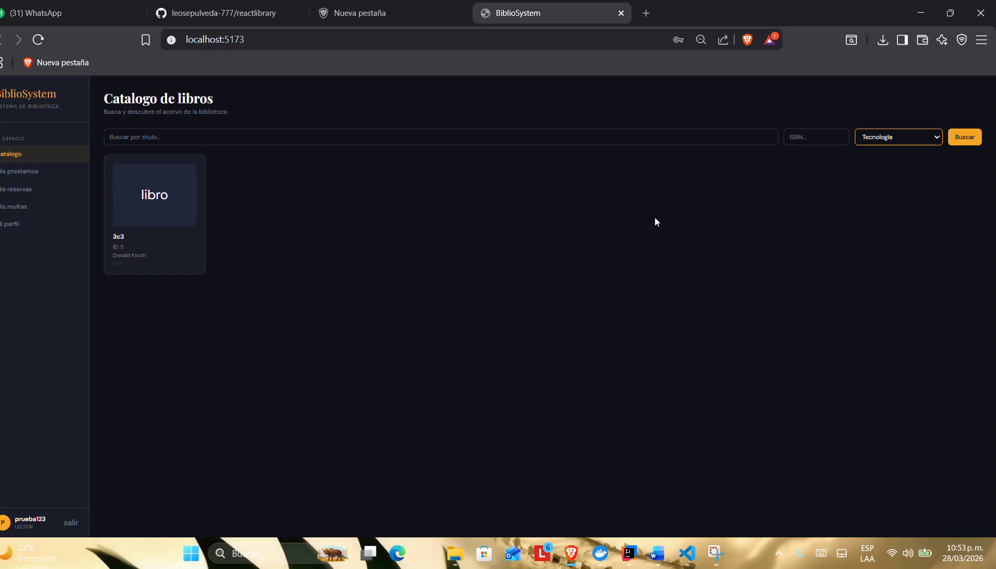
{"action": "left_click", "coordinate": [912, 137]}
{"action": "left_click", "coordinate": [886, 172]}
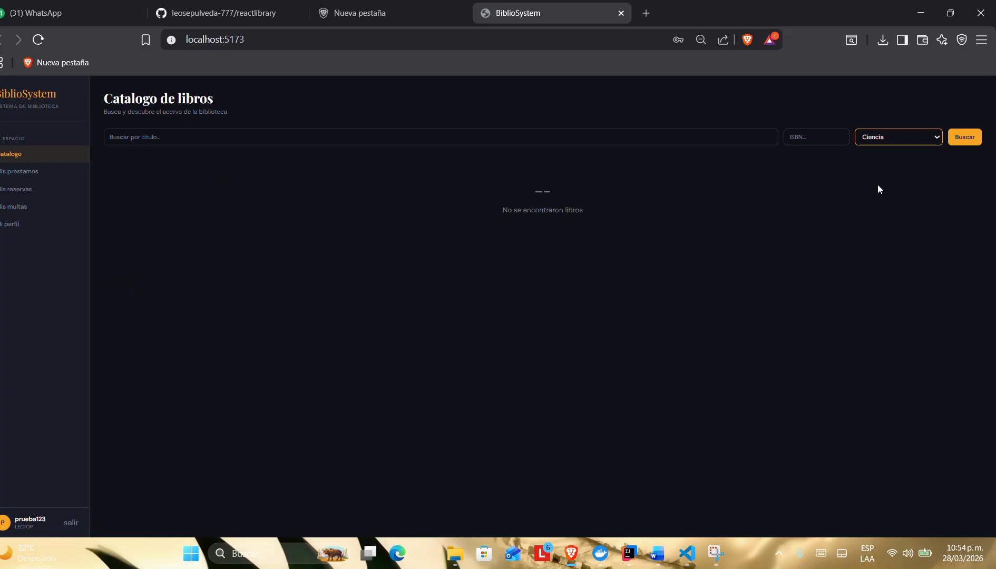
{"action": "left_click", "coordinate": [868, 143]}
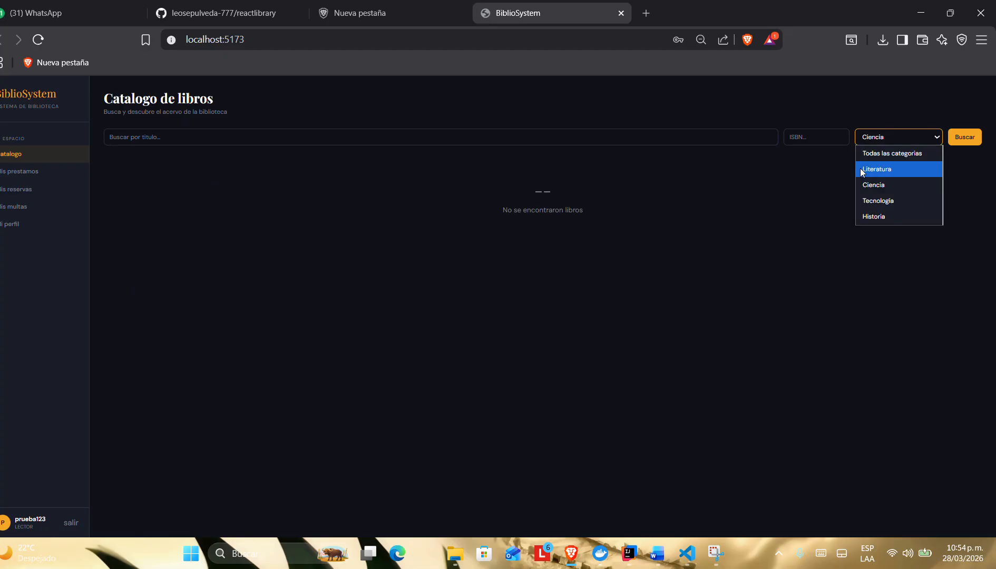
{"action": "left_click", "coordinate": [866, 153]}
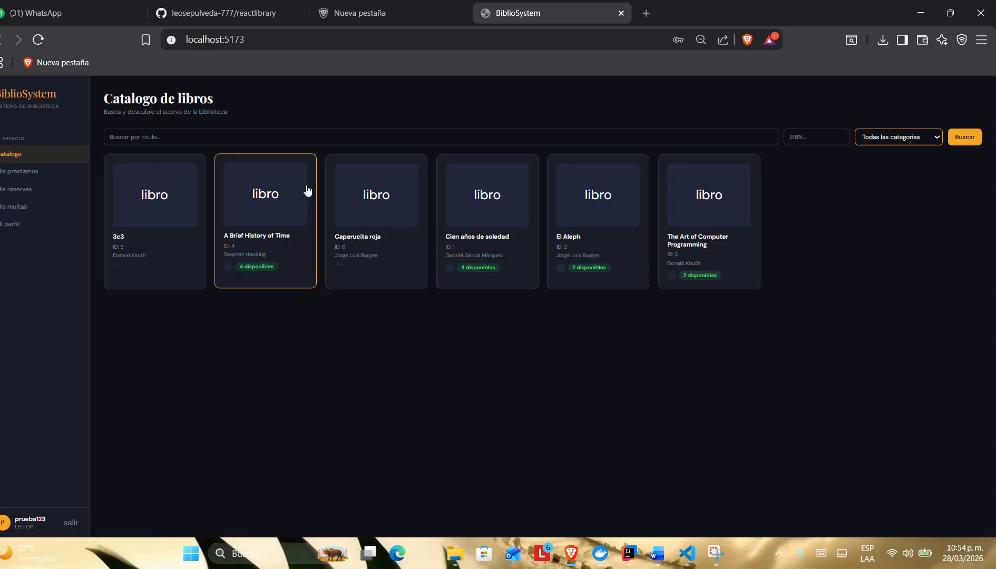
Step: Search the book catalogue for the title "3c3"
{"action": "left_click", "coordinate": [195, 131]}
{"action": "type", "text": "3c3"}
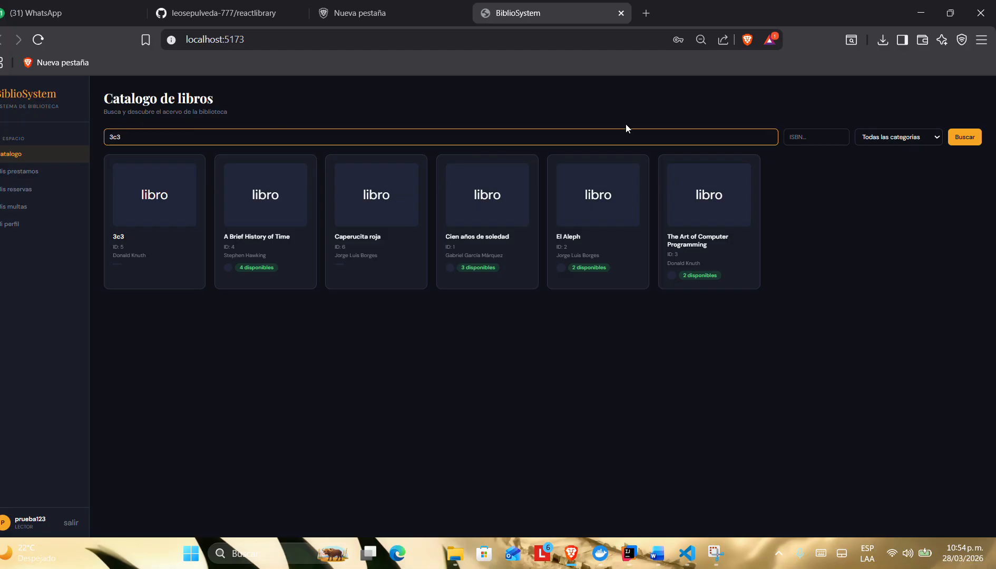
{"action": "left_click", "coordinate": [952, 141]}
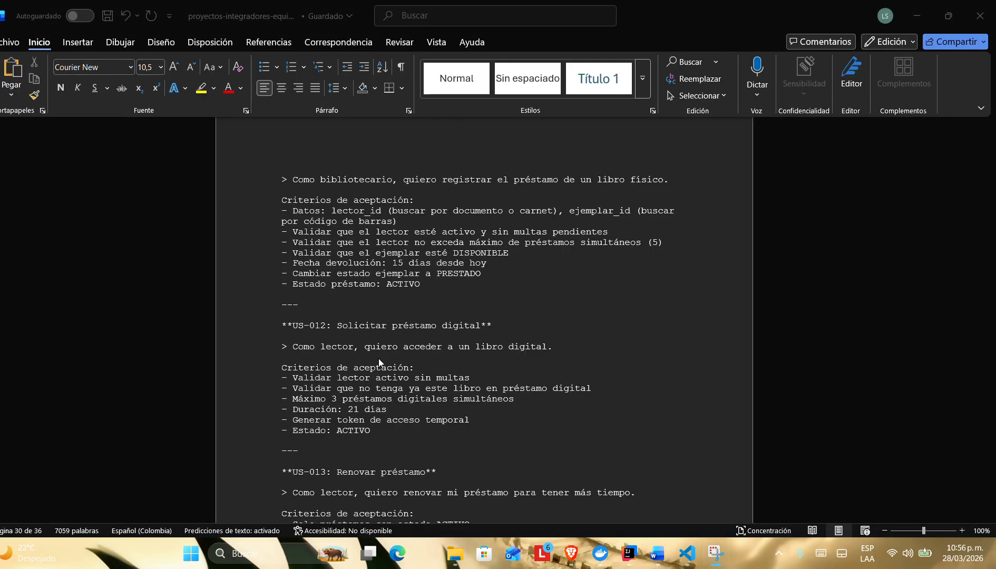
Step: Review the acceptance criteria of US-012, US-013 and US-014 in the Word requirements document
{"action": "scroll", "coordinate": [379, 364], "scroll_direction": "down", "scroll_amount": 4}
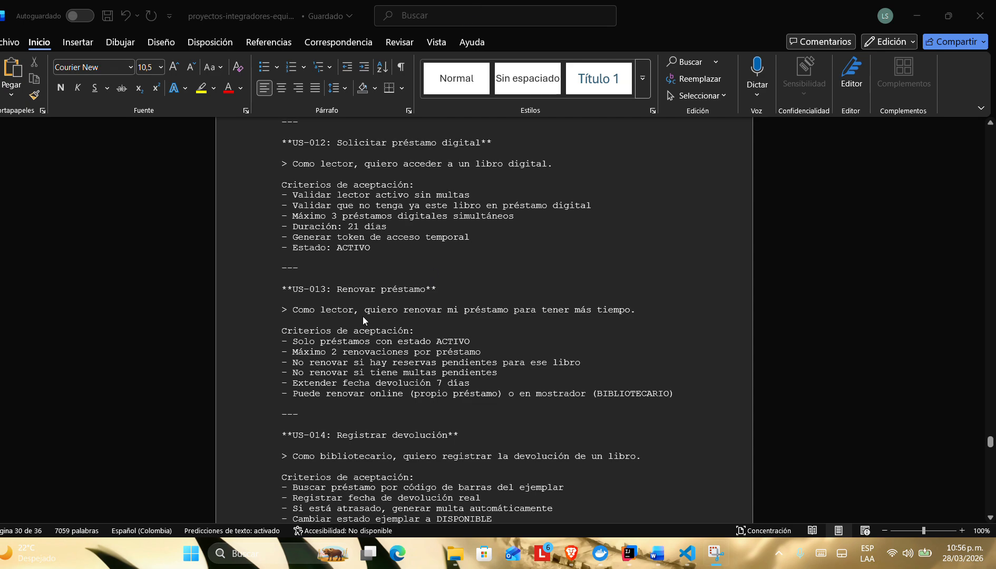
{"action": "scroll", "coordinate": [316, 238], "scroll_direction": "up", "scroll_amount": 2}
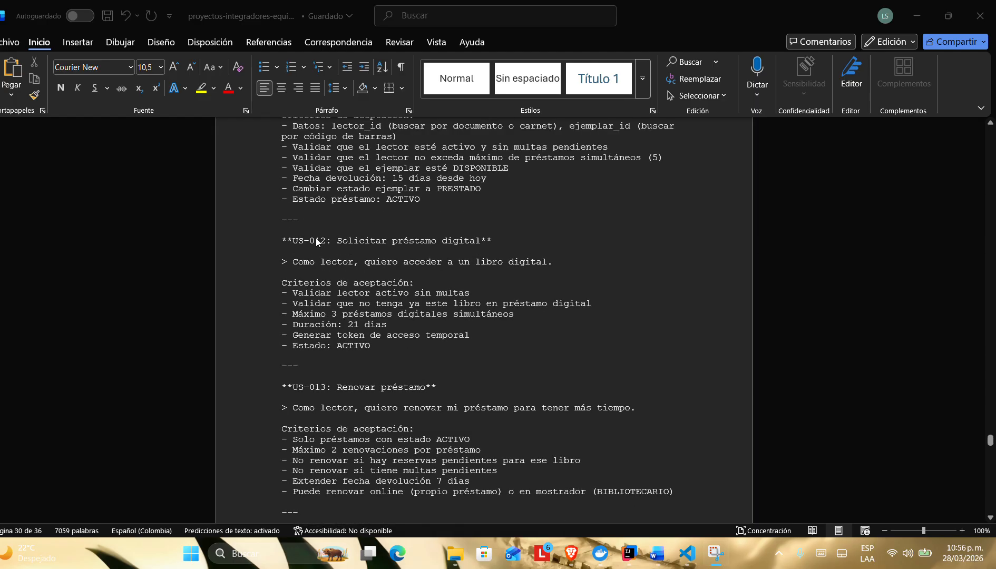
{"action": "scroll", "coordinate": [316, 241], "scroll_direction": "down", "scroll_amount": 5}
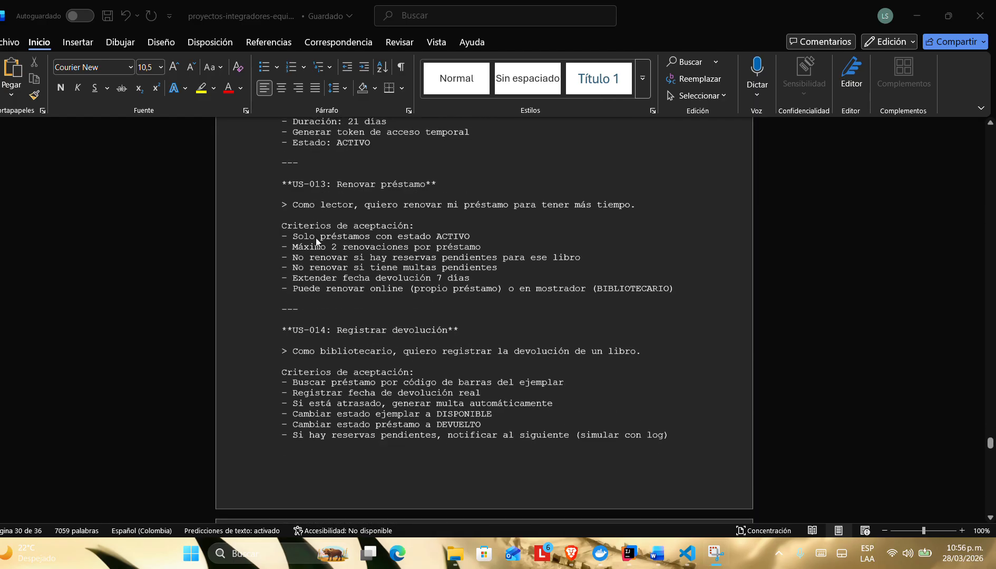
{"action": "scroll", "coordinate": [315, 240], "scroll_direction": "down", "scroll_amount": 2}
{"action": "scroll", "coordinate": [315, 241], "scroll_direction": "up", "scroll_amount": 3}
{"action": "scroll", "coordinate": [316, 241], "scroll_direction": "down", "scroll_amount": 6}
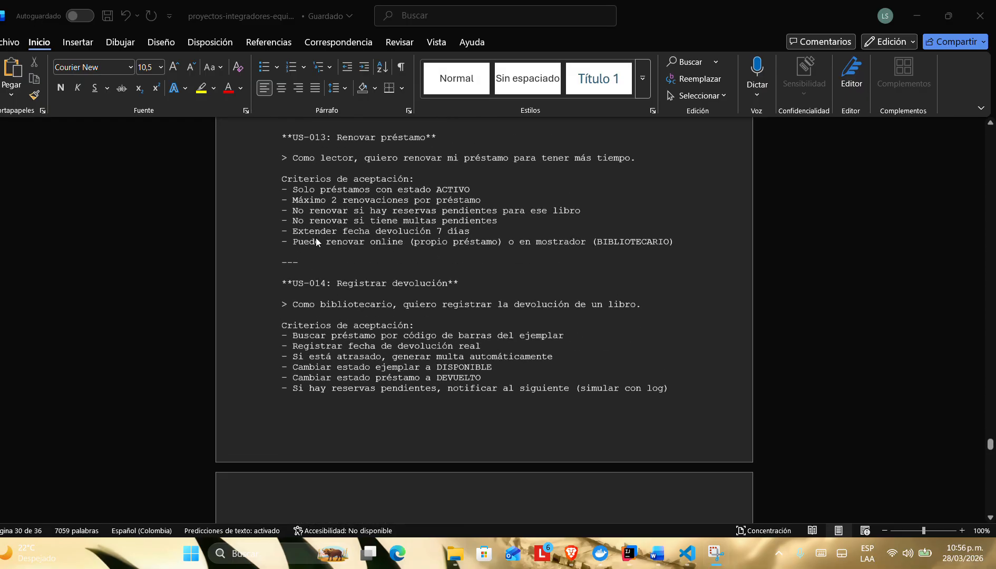
{"action": "scroll", "coordinate": [316, 237], "scroll_direction": "up", "scroll_amount": 10}
{"action": "scroll", "coordinate": [316, 237], "scroll_direction": "down", "scroll_amount": 4}
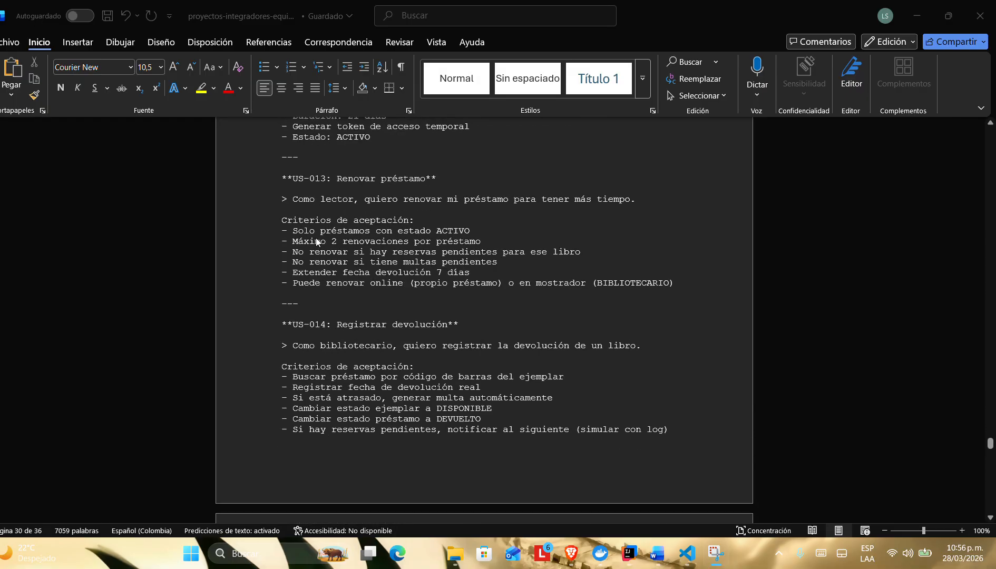
{"action": "scroll", "coordinate": [312, 318], "scroll_direction": "up", "scroll_amount": 3}
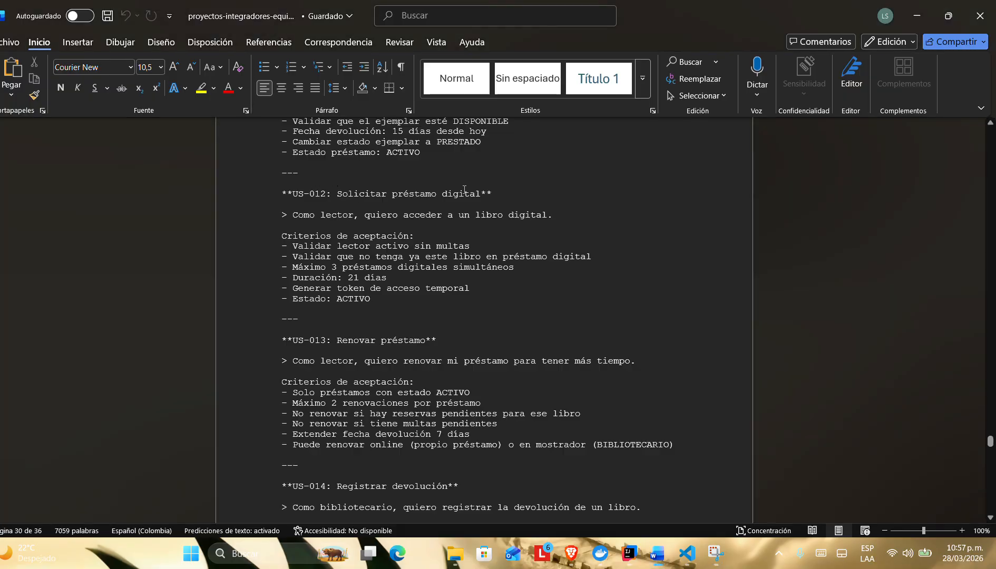
Step: Switch to the library app and look through the reader's catalogue, loans, reservations and profile pages
{"action": "key", "text": "alt+Tab"}
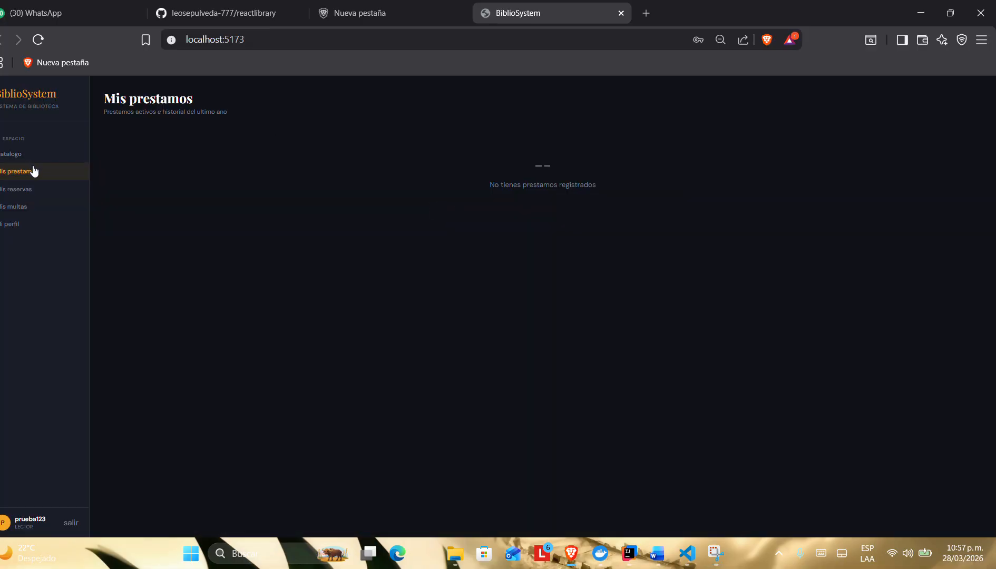
{"action": "left_click", "coordinate": [21, 154]}
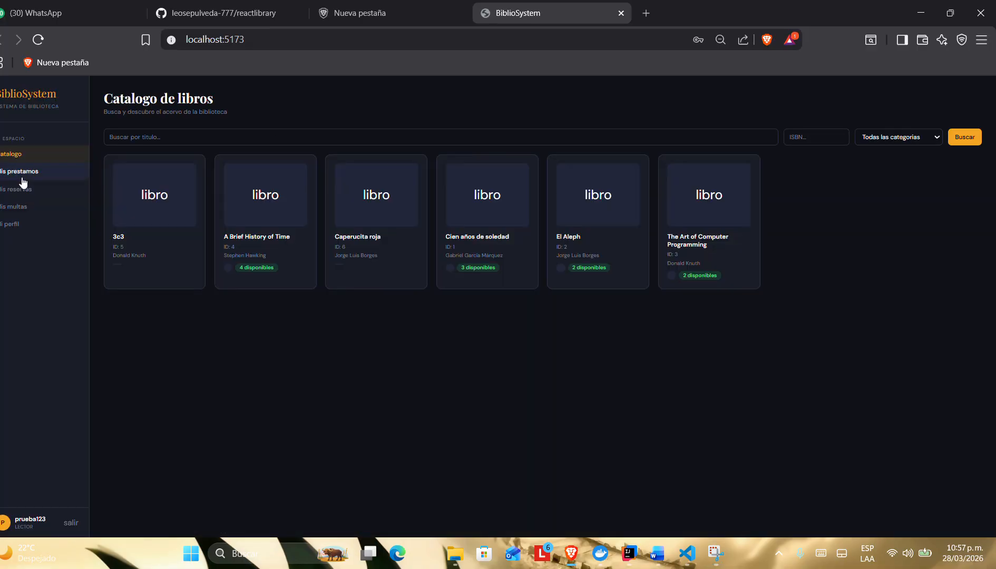
{"action": "left_click", "coordinate": [27, 189]}
{"action": "left_click", "coordinate": [24, 154]}
{"action": "left_click", "coordinate": [27, 172]}
{"action": "left_click", "coordinate": [25, 188]}
{"action": "left_click", "coordinate": [31, 173]}
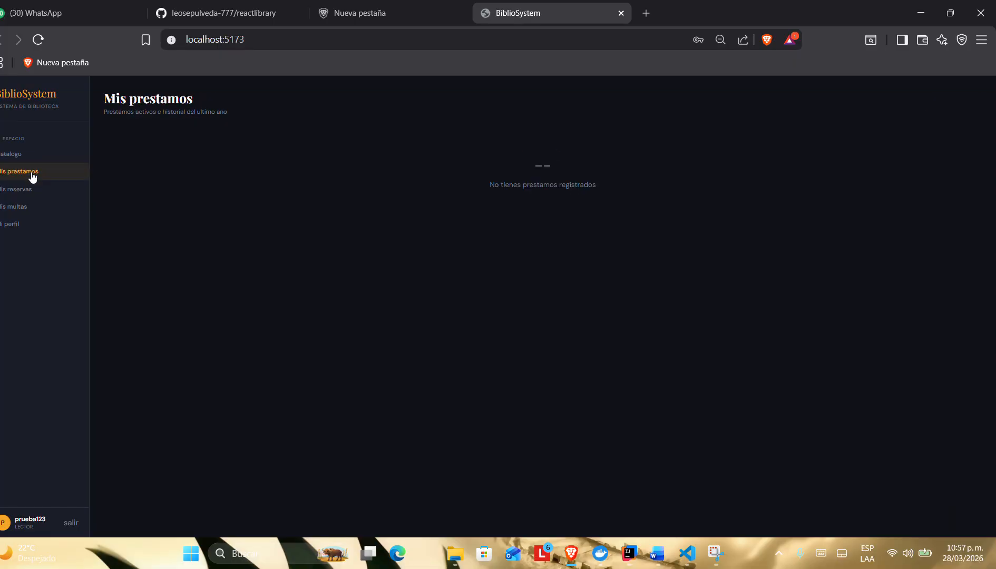
{"action": "left_click", "coordinate": [21, 156]}
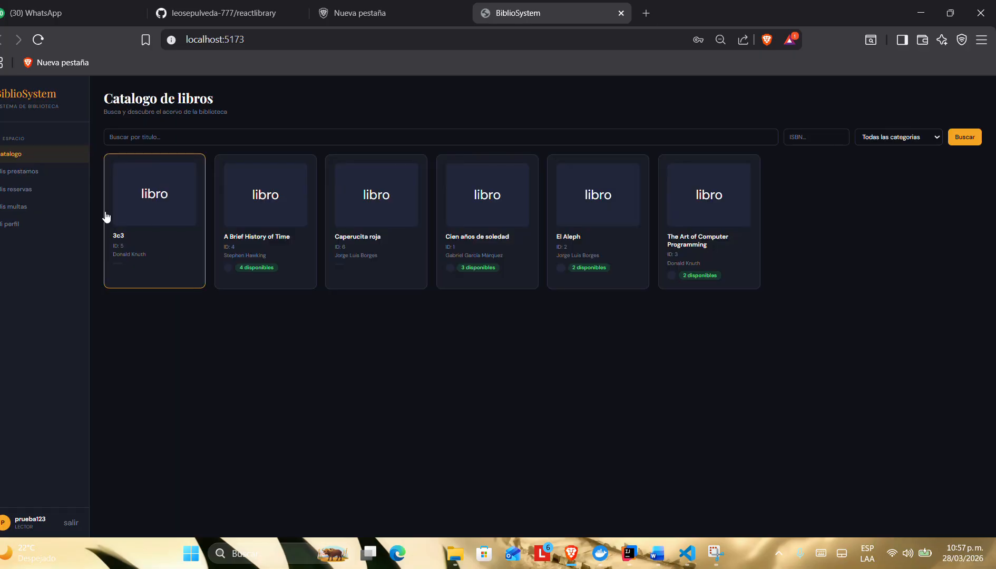
{"action": "left_click", "coordinate": [46, 231]}
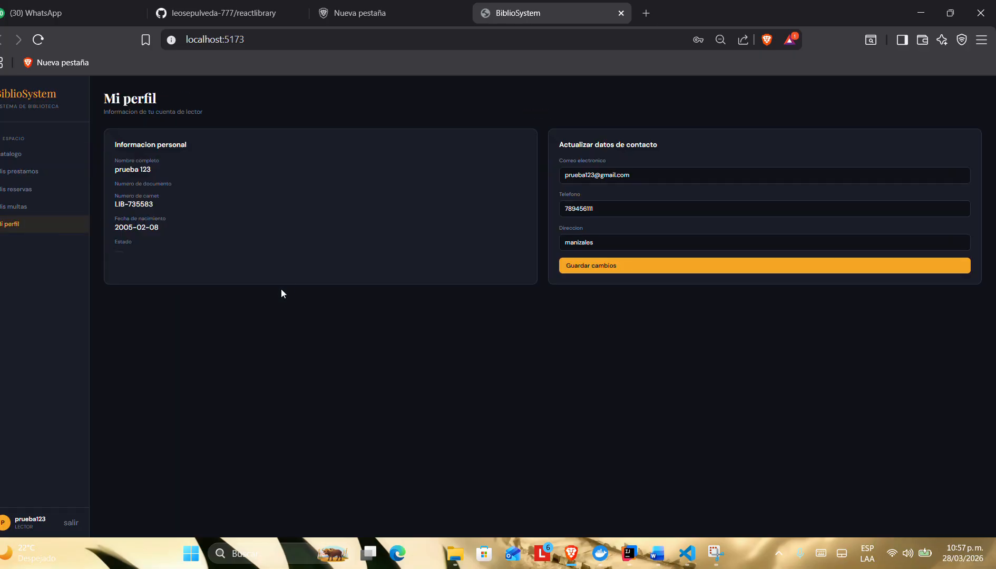
Step: Switch to Word and recheck the digital loan, renewal and return criteria under US-012 to US-014
{"action": "key", "text": "alt+Tab"}
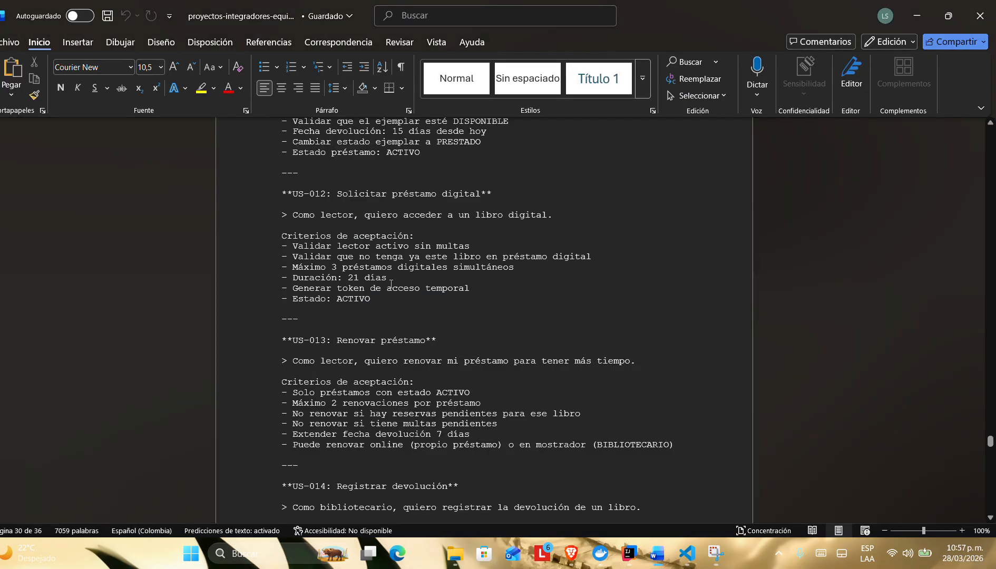
{"action": "scroll", "coordinate": [301, 327], "scroll_direction": "down", "scroll_amount": 3}
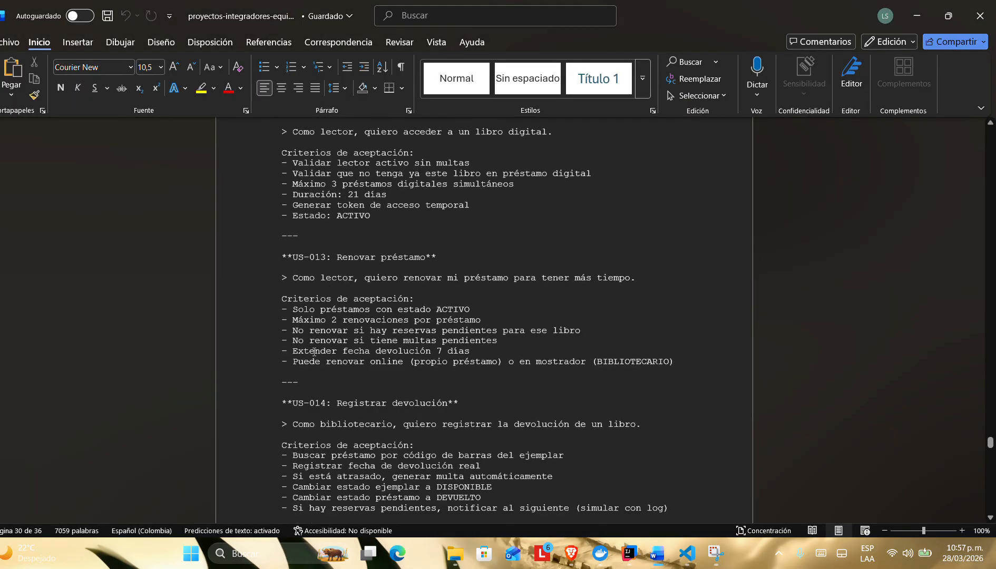
{"action": "scroll", "coordinate": [346, 227], "scroll_direction": "up", "scroll_amount": 2}
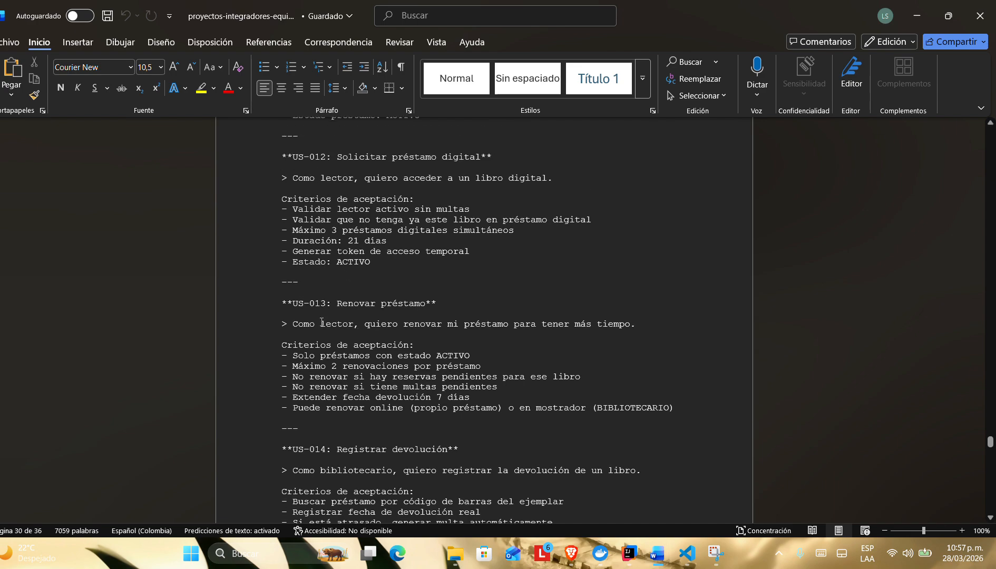
{"action": "scroll", "coordinate": [322, 323], "scroll_direction": "down", "scroll_amount": 3}
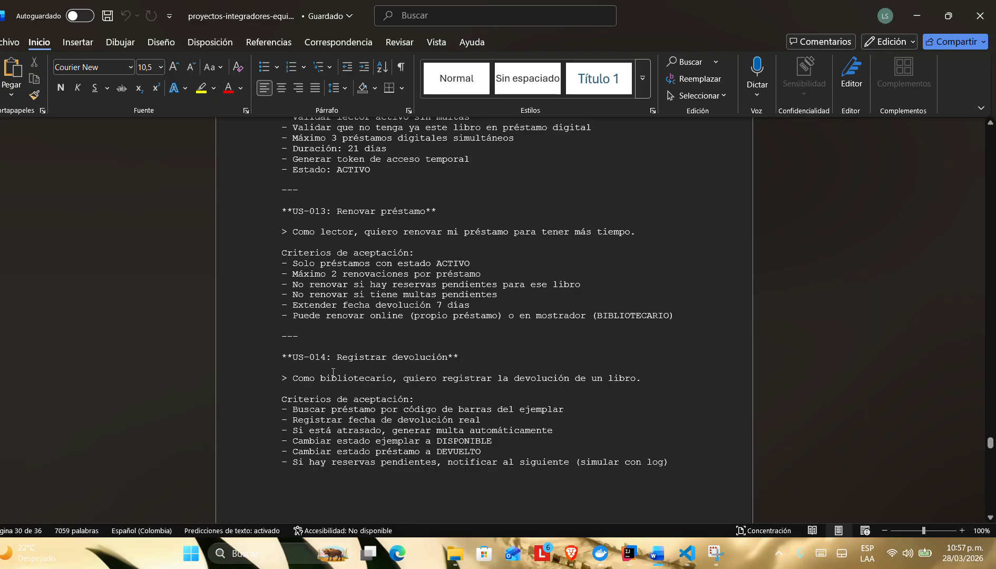
Step: Switch to the library app, sign out of the reader account and sign in as librarian with the saved e-mail and password
{"action": "key", "text": "alt+Tab"}
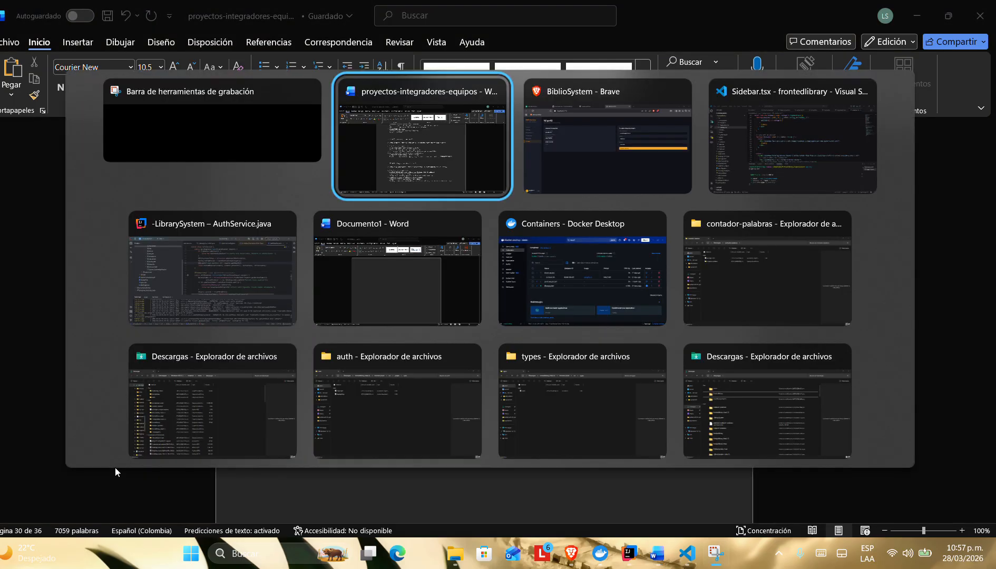
{"action": "key", "text": "alt+Tab"}
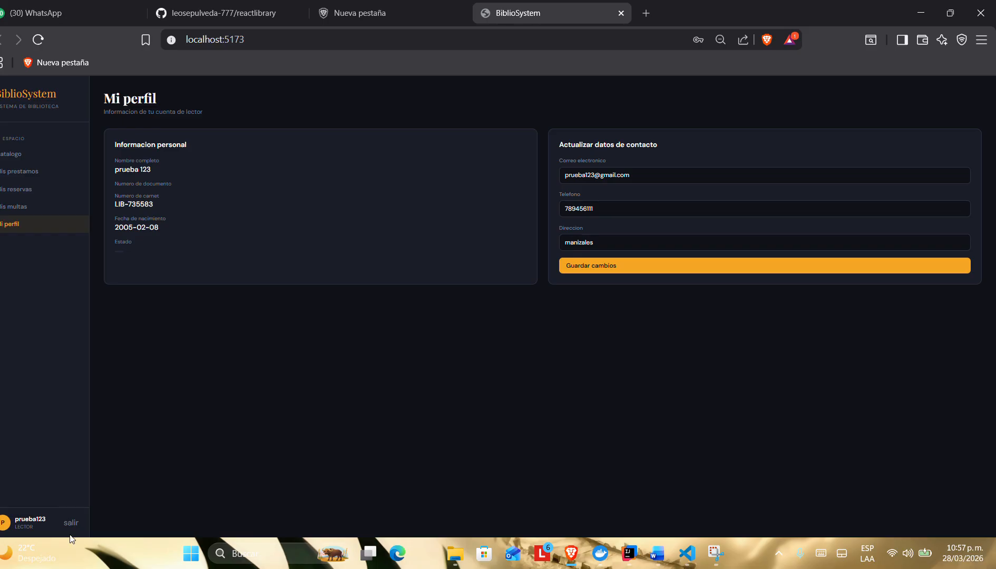
{"action": "left_click", "coordinate": [70, 523]}
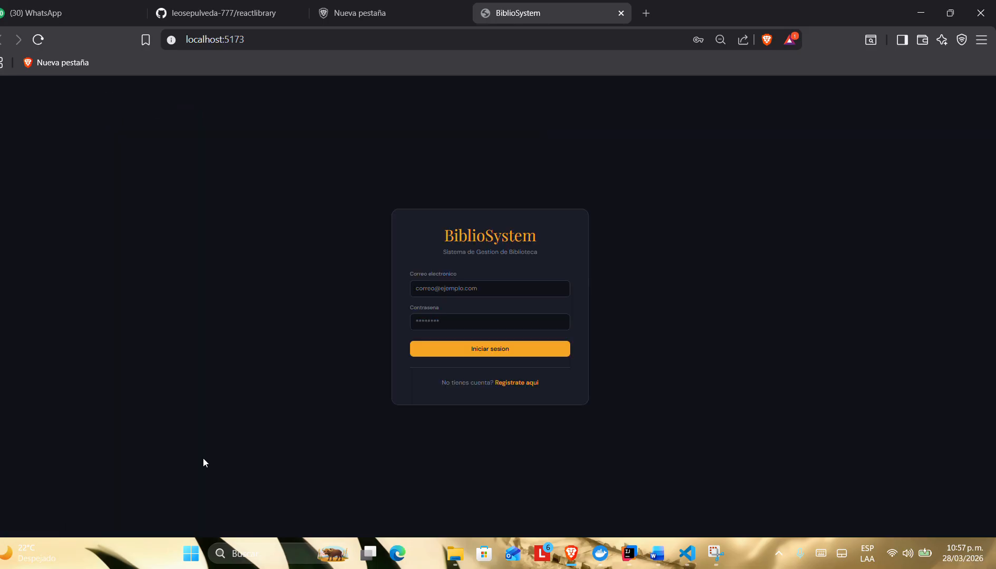
{"action": "left_click", "coordinate": [473, 288]}
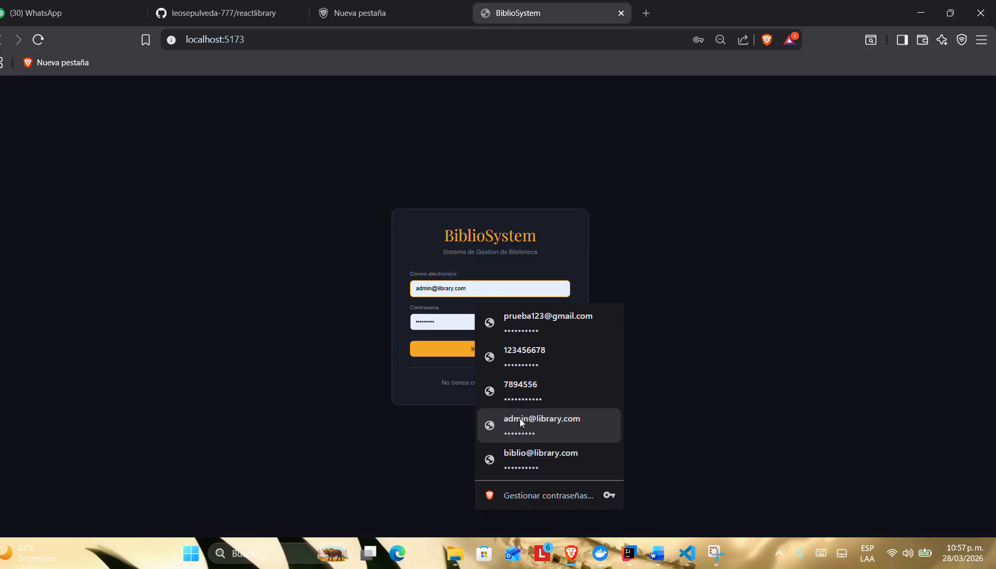
{"action": "left_click", "coordinate": [509, 461]}
{"action": "left_click", "coordinate": [434, 351]}
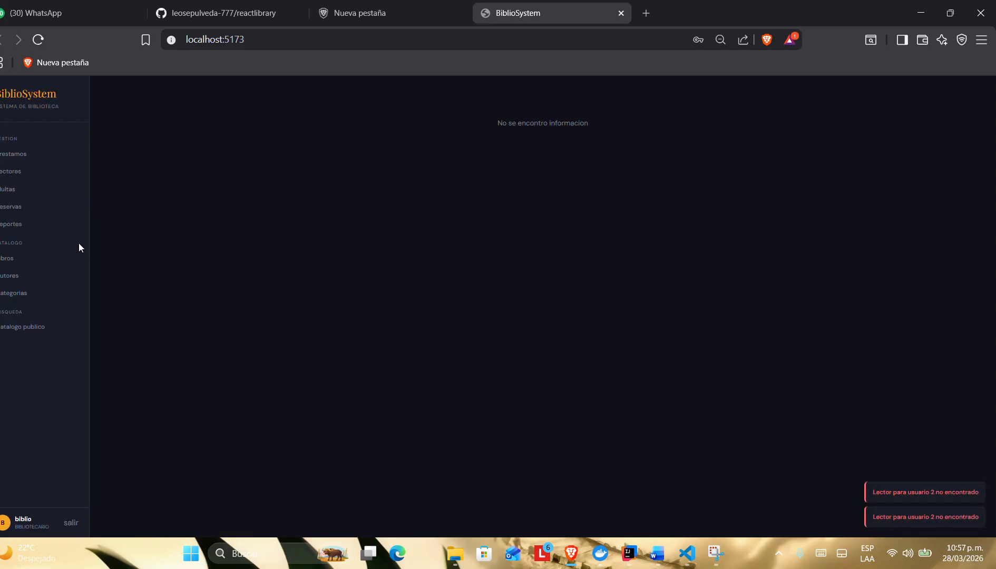
Step: Check the reservation queue in Reservas for book IDs -1 and 2
{"action": "left_click", "coordinate": [32, 207]}
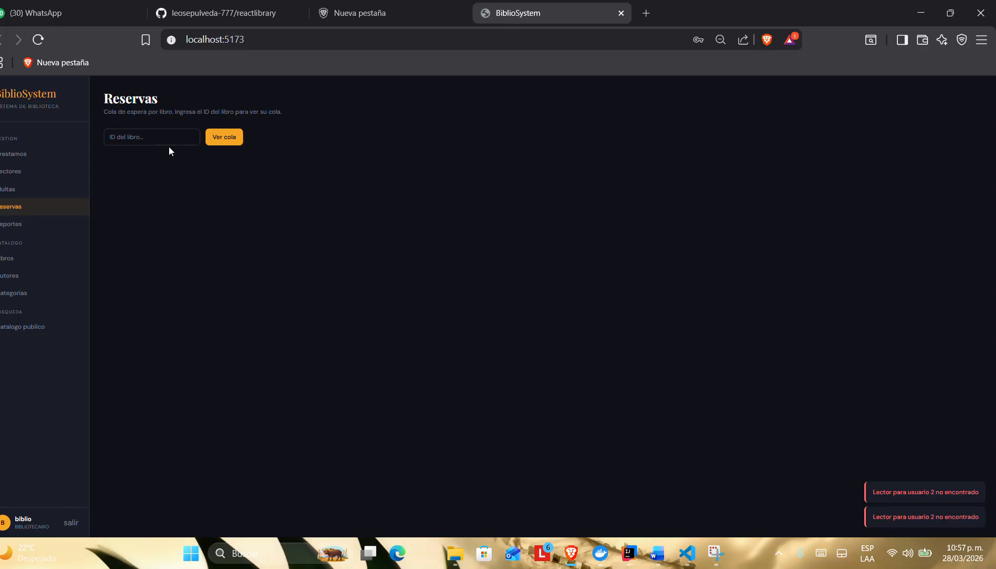
{"action": "left_click", "coordinate": [192, 139]}
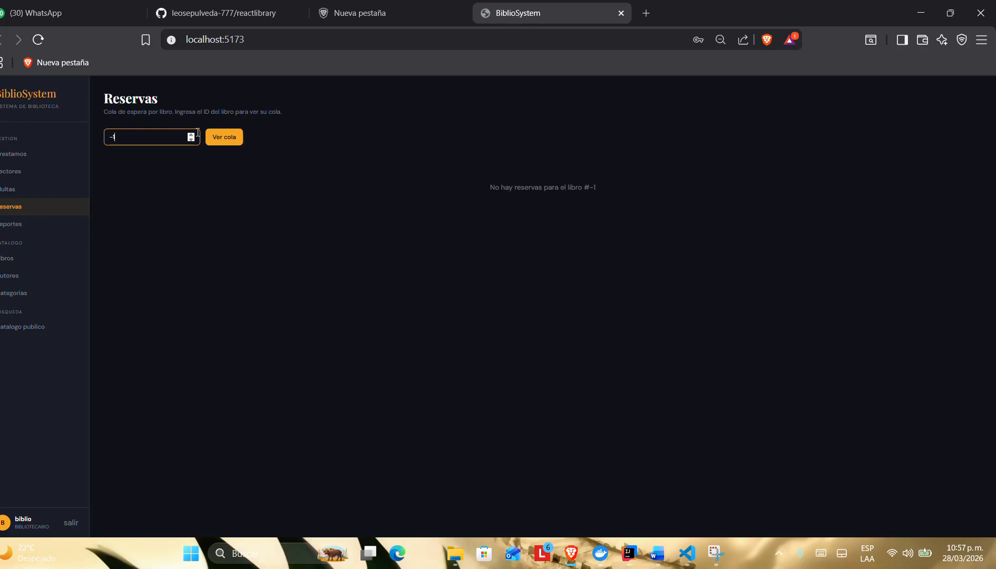
{"action": "left_click", "coordinate": [191, 135]}
{"action": "left_click", "coordinate": [192, 135]}
{"action": "left_click", "coordinate": [192, 135]}
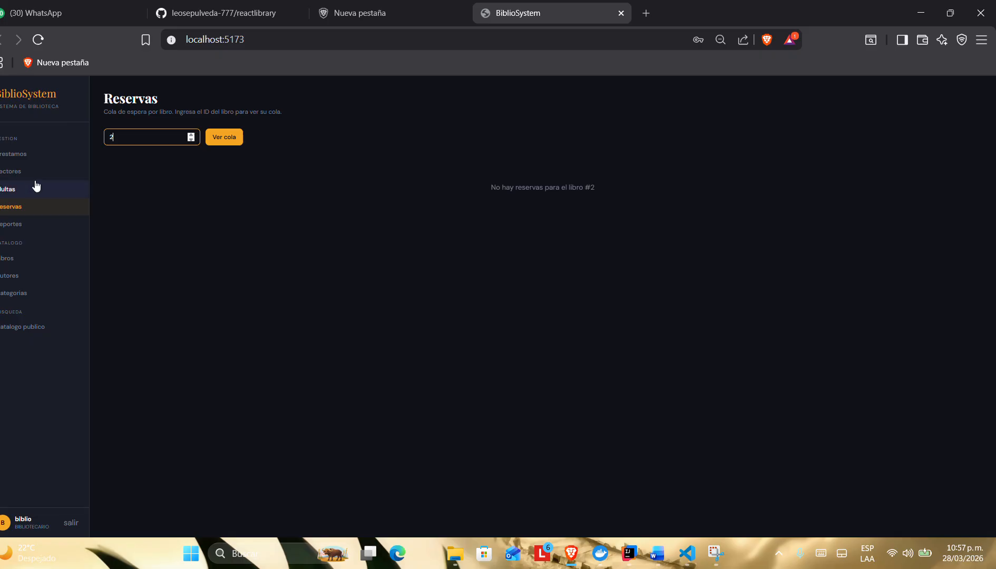
Step: Look through the librarian's readers list, public catalogue, books and authors pages
{"action": "left_click", "coordinate": [21, 172]}
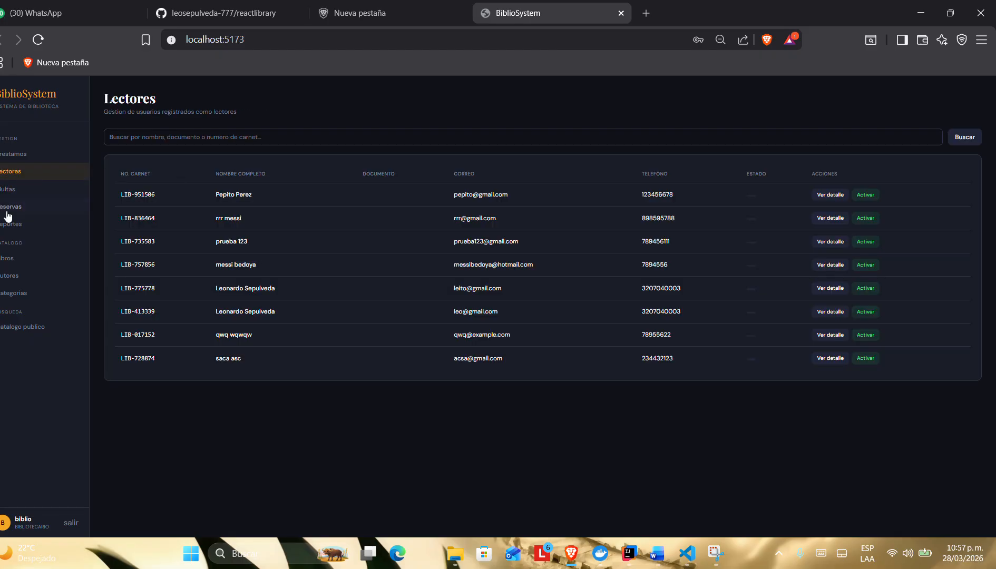
{"action": "left_click", "coordinate": [24, 327]}
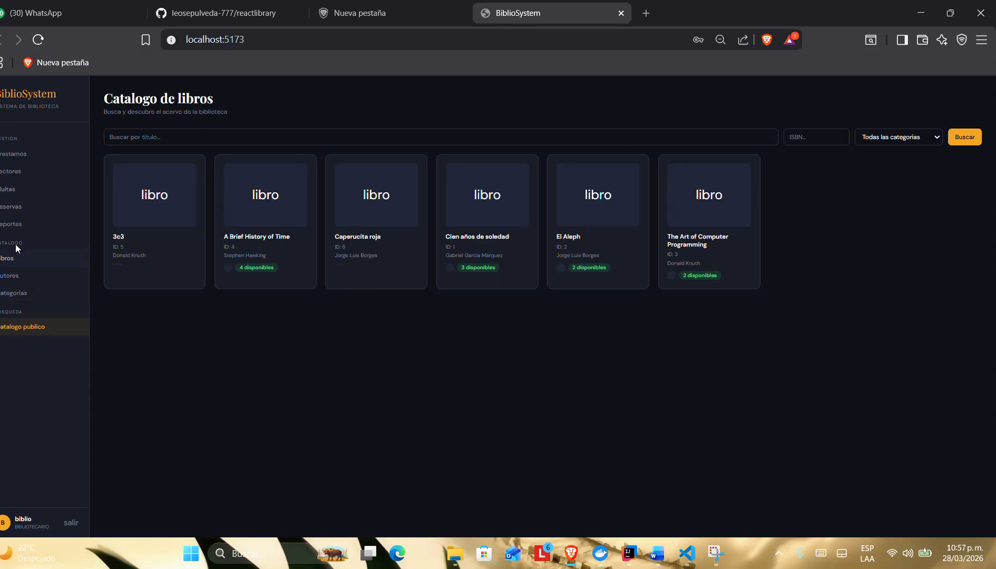
{"action": "left_click", "coordinate": [18, 258]}
{"action": "left_click", "coordinate": [18, 275]}
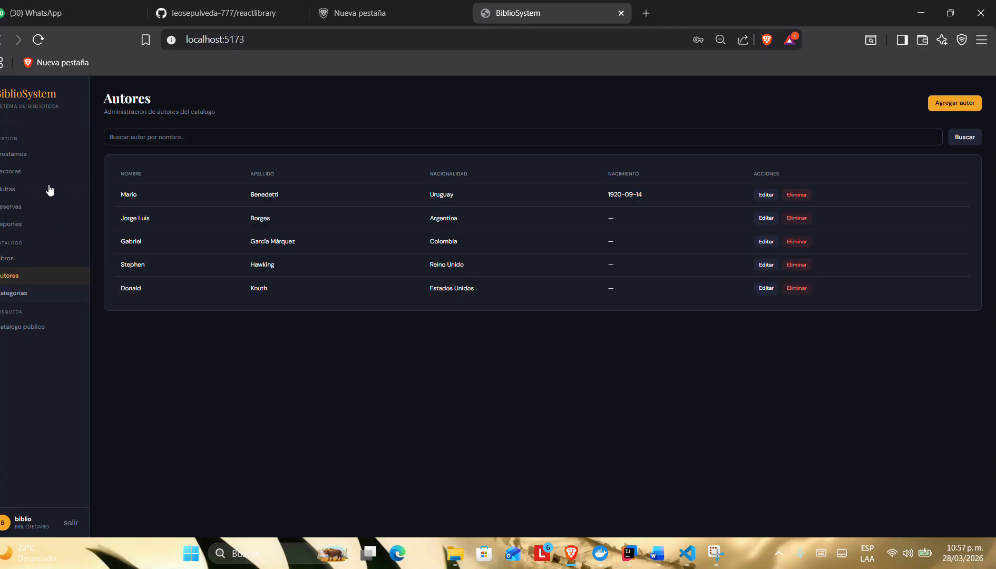
Step: Revisit the librarian's Reservas page and view the Multas report options in Reportes
{"action": "left_click", "coordinate": [22, 207]}
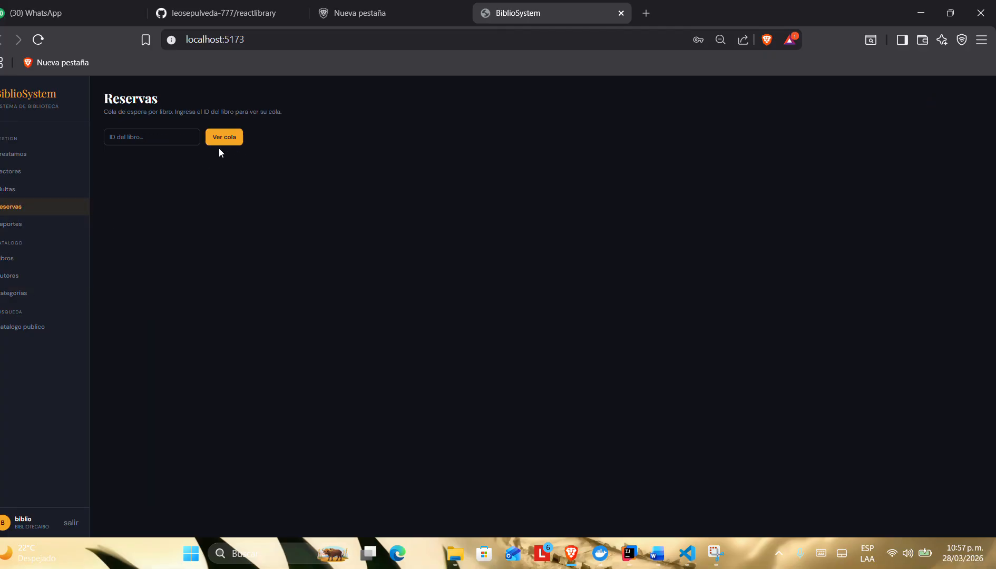
{"action": "left_click", "coordinate": [19, 226]}
{"action": "left_click", "coordinate": [159, 138]}
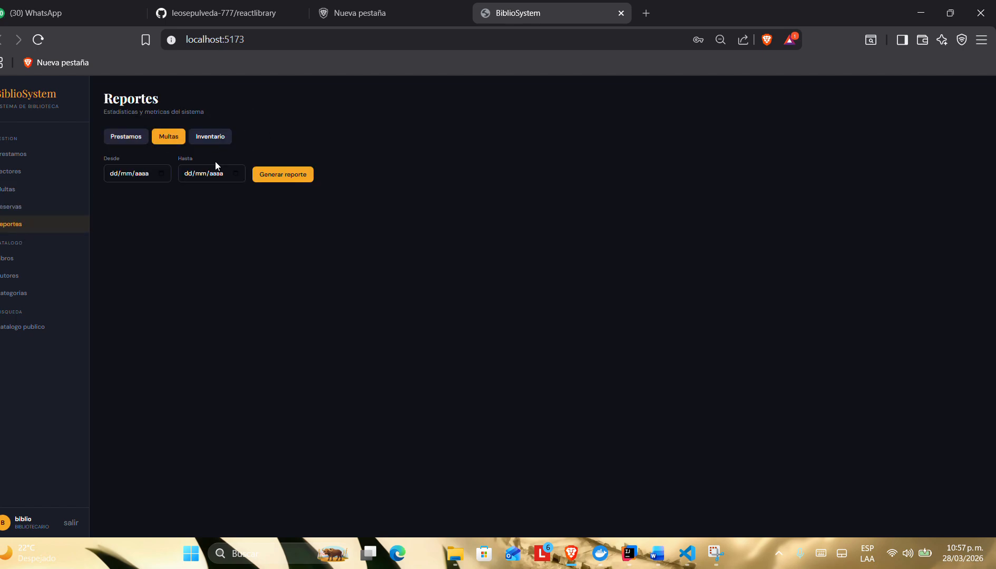
Step: Generate the current inventory report in Reportes and check its loaned copies and most popular categories entries
{"action": "left_click", "coordinate": [202, 136]}
{"action": "left_click", "coordinate": [151, 166]}
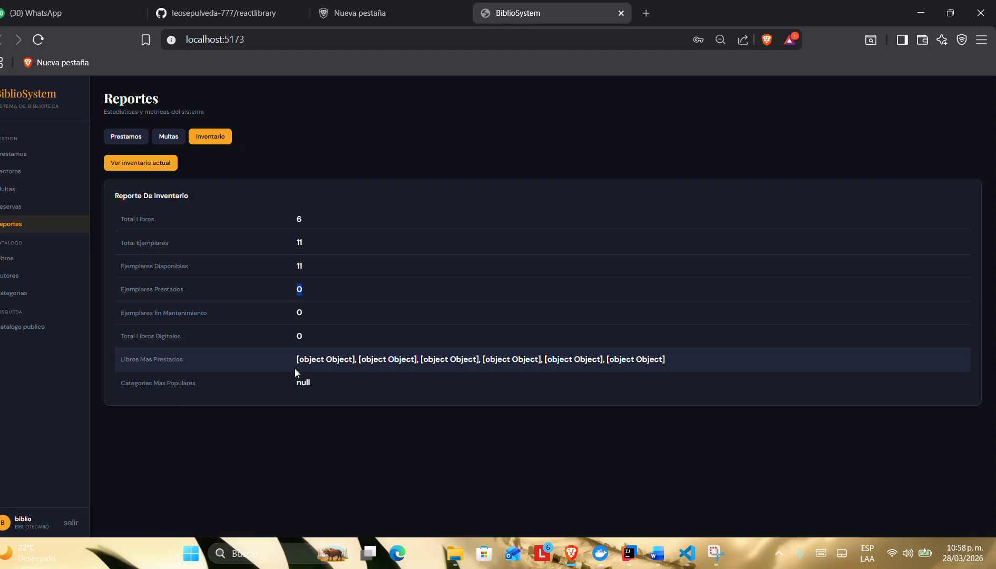
{"action": "left_click_drag", "start_coordinate": [296, 382], "coordinate": [341, 380]}
Step: Switch to the Word requirements document and review the criteria for US-014 and US-015, Ver mis préstamos
{"action": "key", "text": "alt+Tab"}
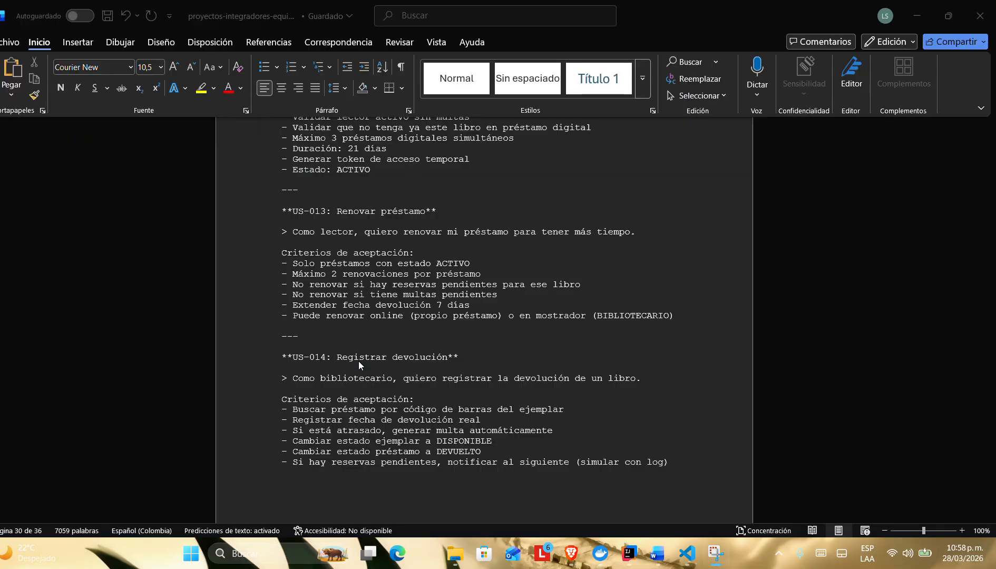
{"action": "scroll", "coordinate": [367, 347], "scroll_direction": "down", "scroll_amount": 5}
{"action": "scroll", "coordinate": [366, 347], "scroll_direction": "down", "scroll_amount": 5}
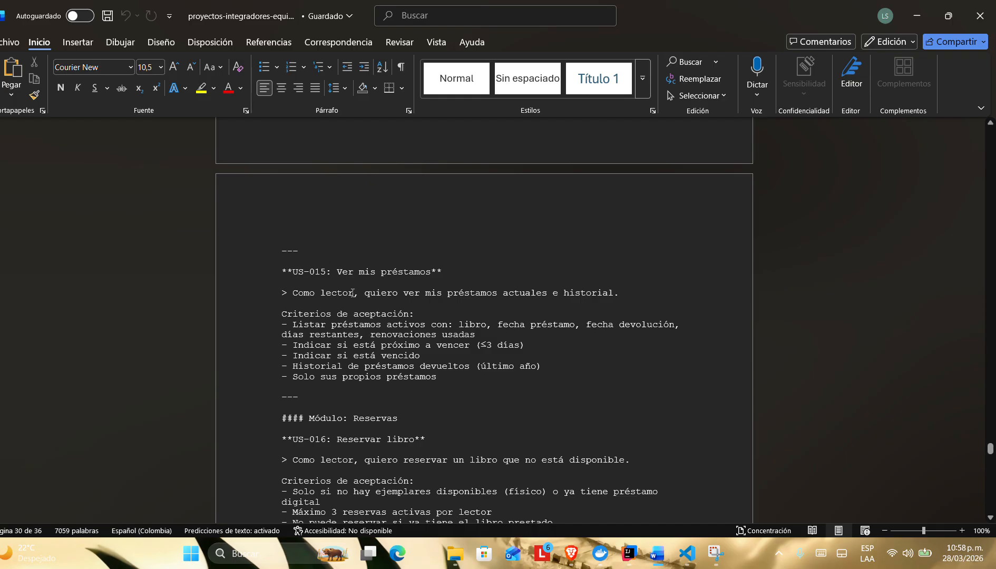
{"action": "scroll", "coordinate": [337, 282], "scroll_direction": "down", "scroll_amount": 1}
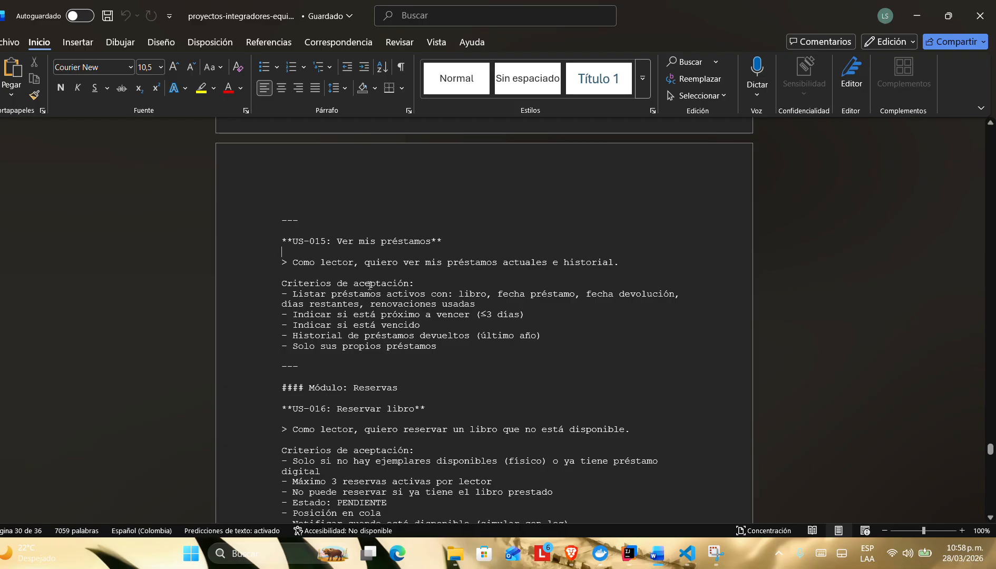
Step: Return to the library app, switch to the reader account with its saved e-mail and password, and open Mis prestamos
{"action": "key", "text": "alt+Tab"}
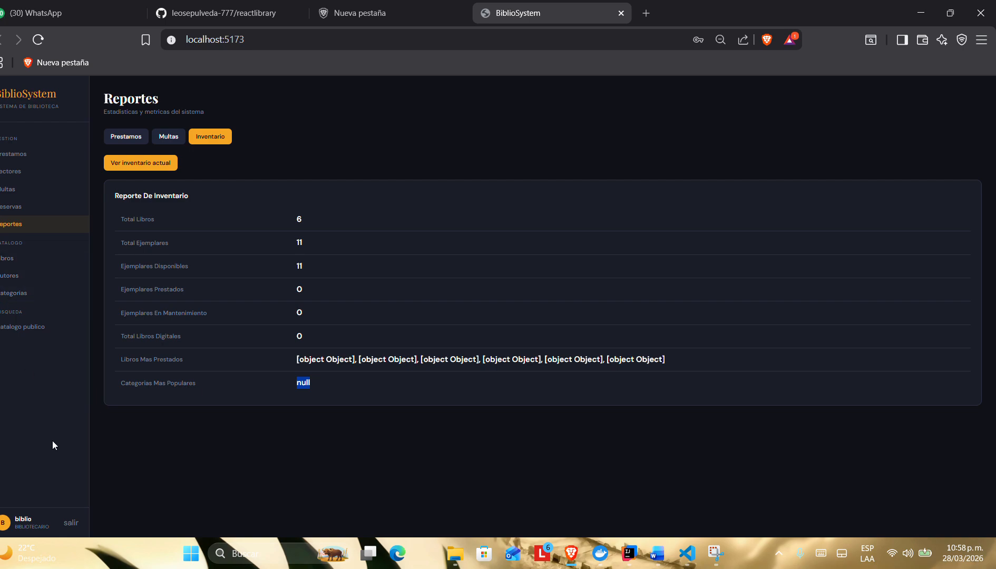
{"action": "left_click", "coordinate": [70, 521]}
{"action": "left_click", "coordinate": [474, 289]}
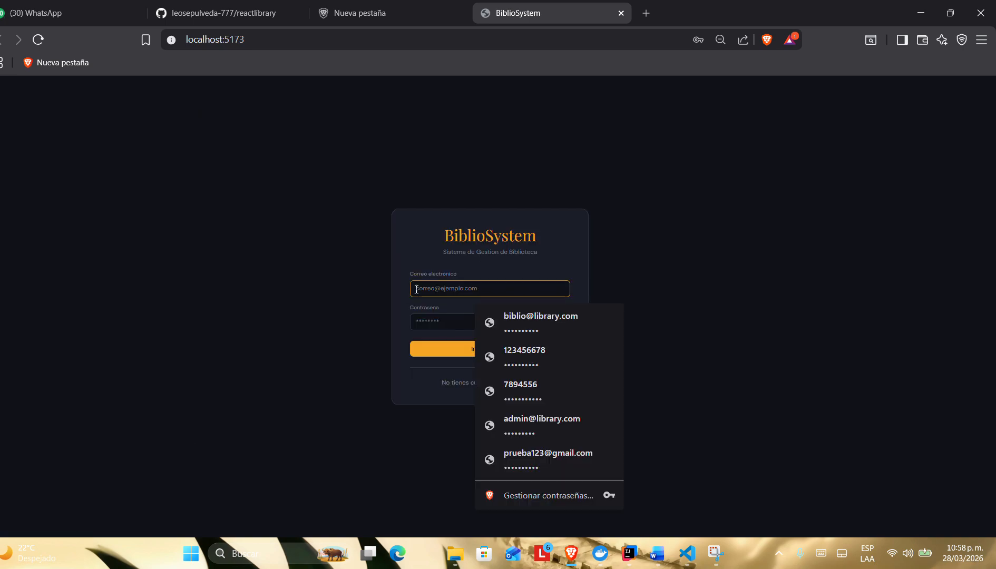
{"action": "left_click", "coordinate": [499, 446]}
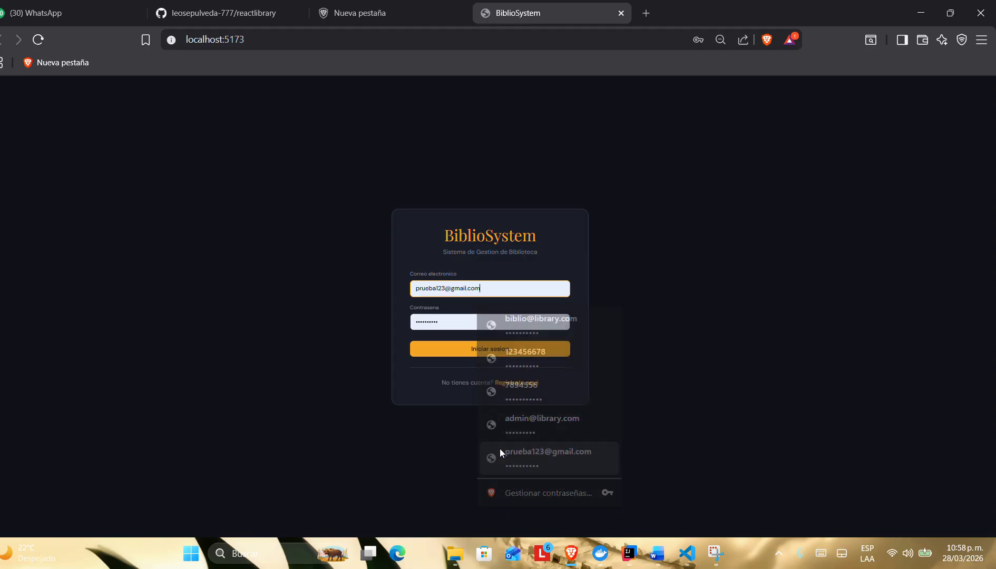
{"action": "left_click", "coordinate": [453, 353]}
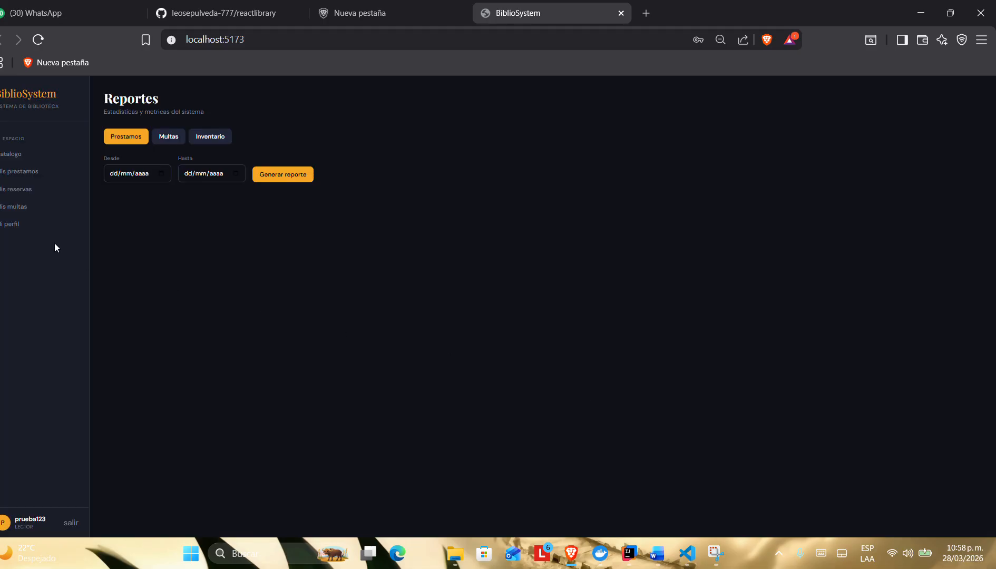
{"action": "left_click", "coordinate": [11, 173]}
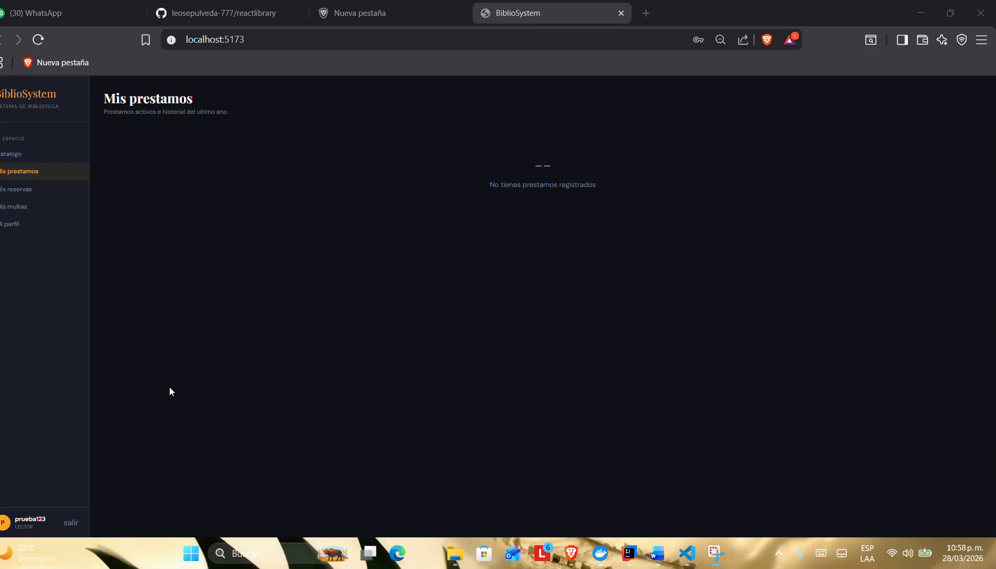
Step: Switch to the Word document and review the Reservas module user stories US-016 to US-018
{"action": "key", "text": "alt+Tab"}
{"action": "scroll", "coordinate": [362, 331], "scroll_direction": "down", "scroll_amount": 5}
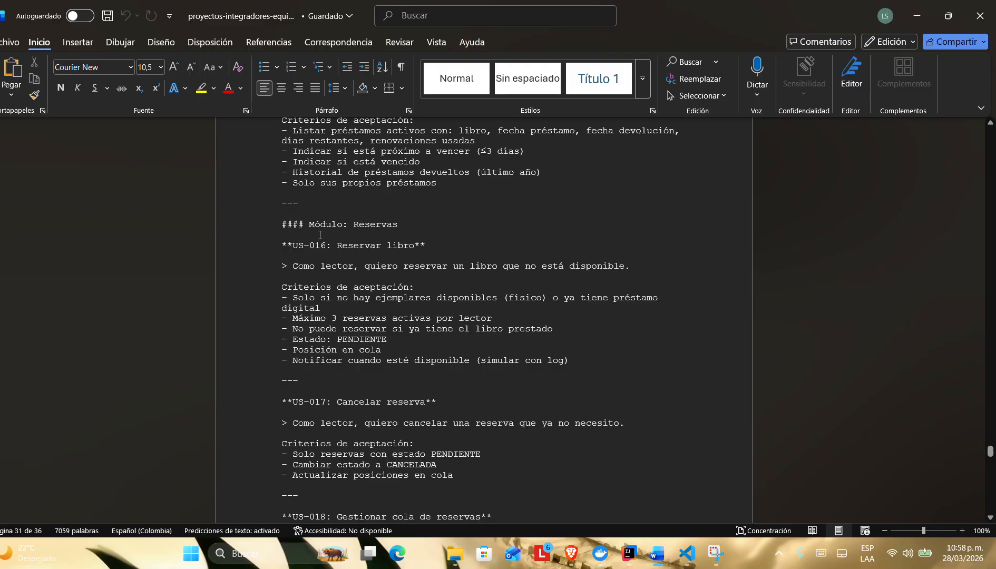
{"action": "left_click_drag", "start_coordinate": [282, 214], "coordinate": [322, 310]}
{"action": "left_click", "coordinate": [468, 324]}
{"action": "left_click_drag", "start_coordinate": [282, 224], "coordinate": [424, 295]}
{"action": "left_click", "coordinate": [493, 338]}
{"action": "scroll", "coordinate": [422, 306], "scroll_direction": "down", "scroll_amount": 5}
{"action": "scroll", "coordinate": [422, 306], "scroll_direction": "down", "scroll_amount": 15}
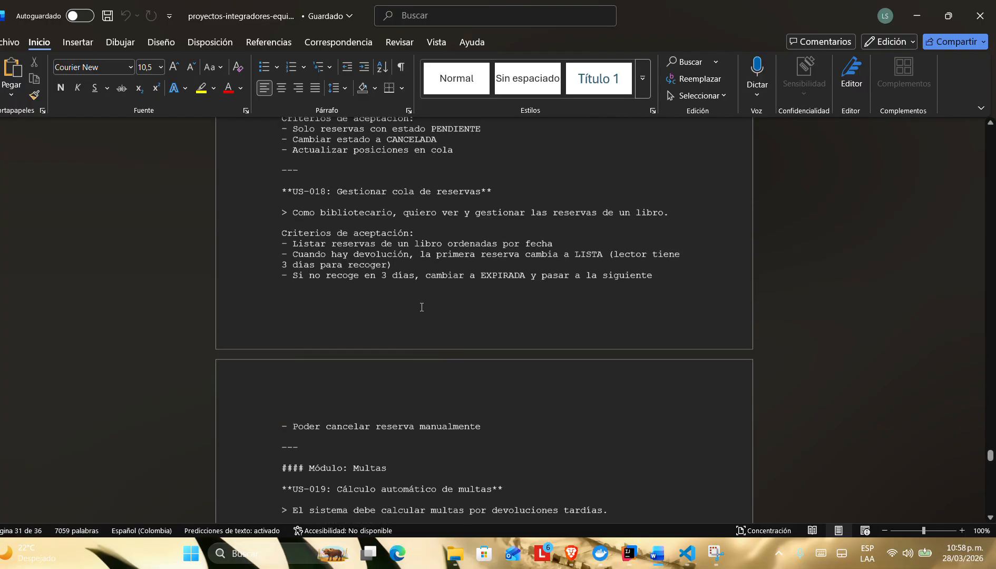
Step: Review the Multas module user stories US-019 to US-022, including Condonar multa, in the requirements document
{"action": "scroll", "coordinate": [421, 307], "scroll_direction": "down", "scroll_amount": 1}
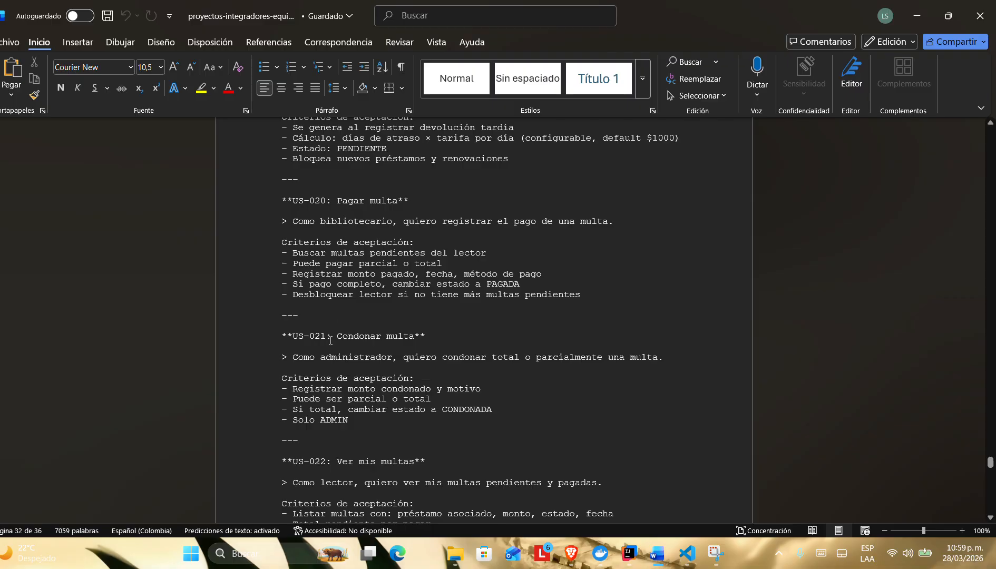
{"action": "scroll", "coordinate": [351, 286], "scroll_direction": "down", "scroll_amount": 2}
{"action": "scroll", "coordinate": [351, 285], "scroll_direction": "down", "scroll_amount": 1}
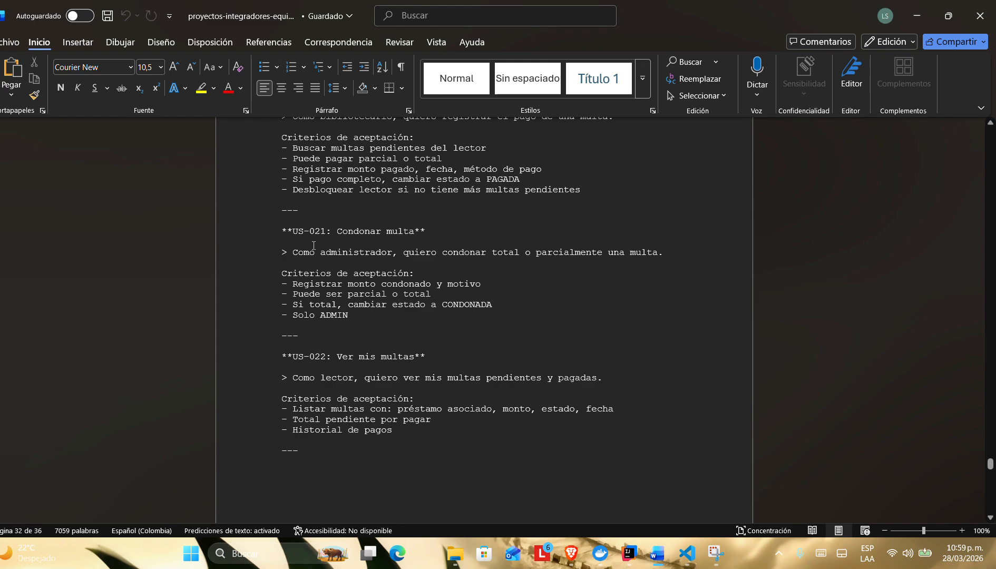
{"action": "left_click_drag", "start_coordinate": [337, 235], "coordinate": [434, 245]}
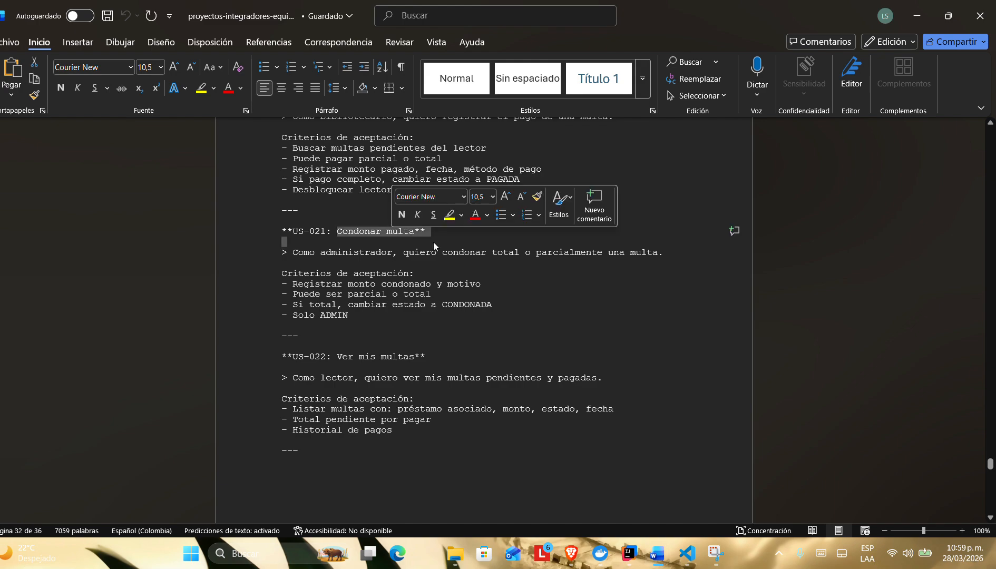
{"action": "left_click", "coordinate": [482, 347]}
Step: Switch to the library app and check the reader's fines in Mis multas
{"action": "key", "text": "alt+Tab"}
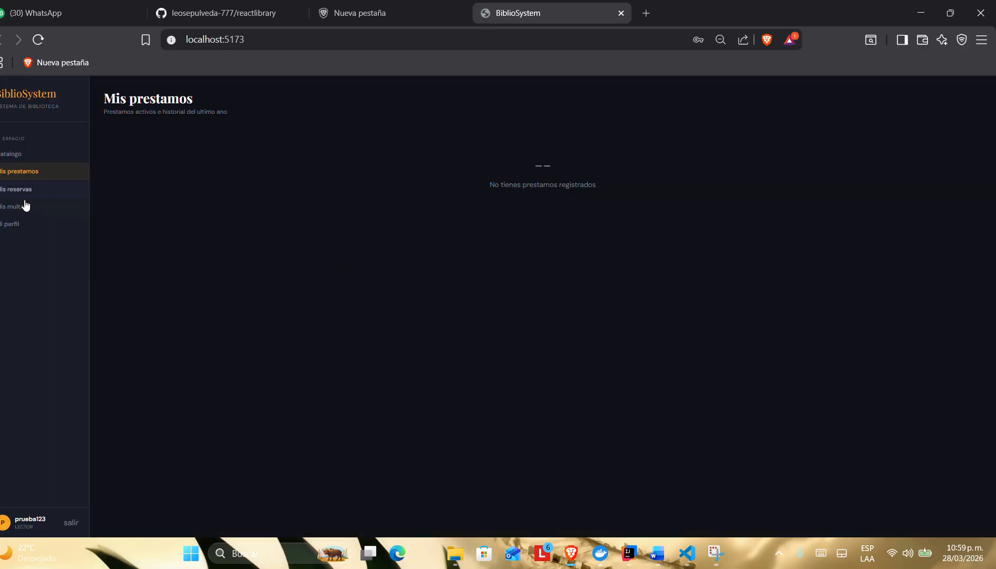
{"action": "left_click", "coordinate": [21, 206]}
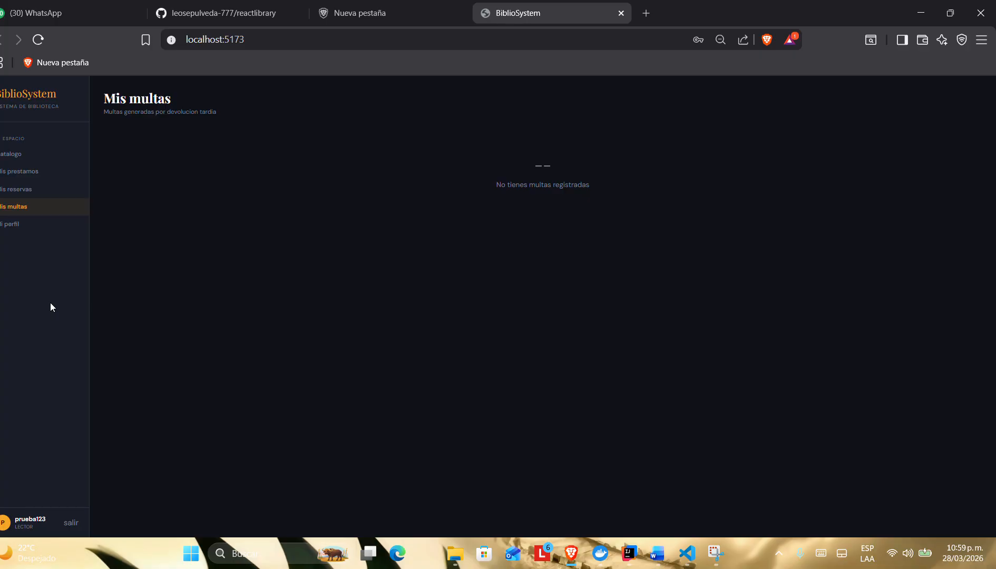
{"action": "key", "text": "alt"}
{"action": "key", "text": "alt+Tab"}
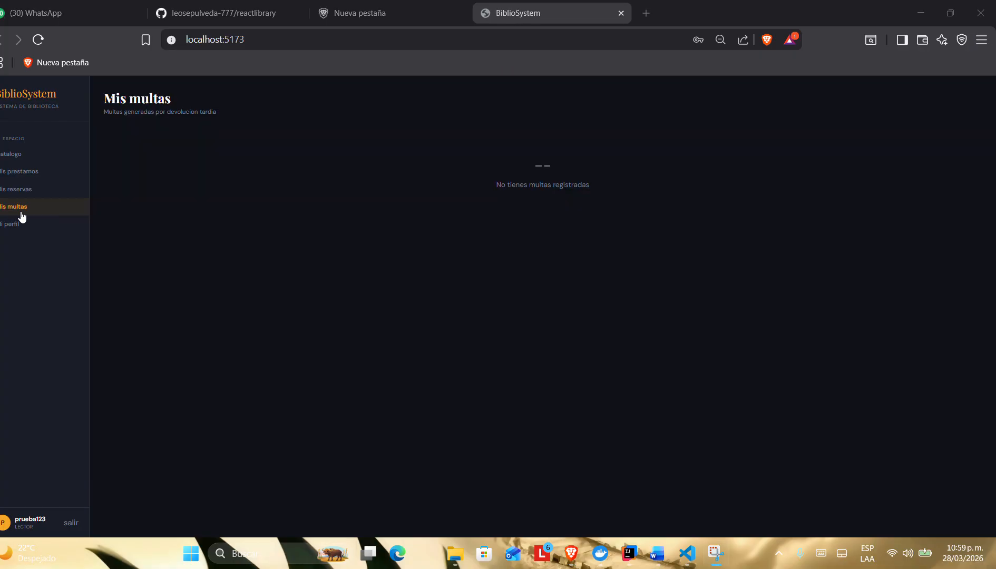
Step: Check the reader's list in Mis reservas and the new reservation form's required field, closing the form without reserving
{"action": "left_click", "coordinate": [17, 196]}
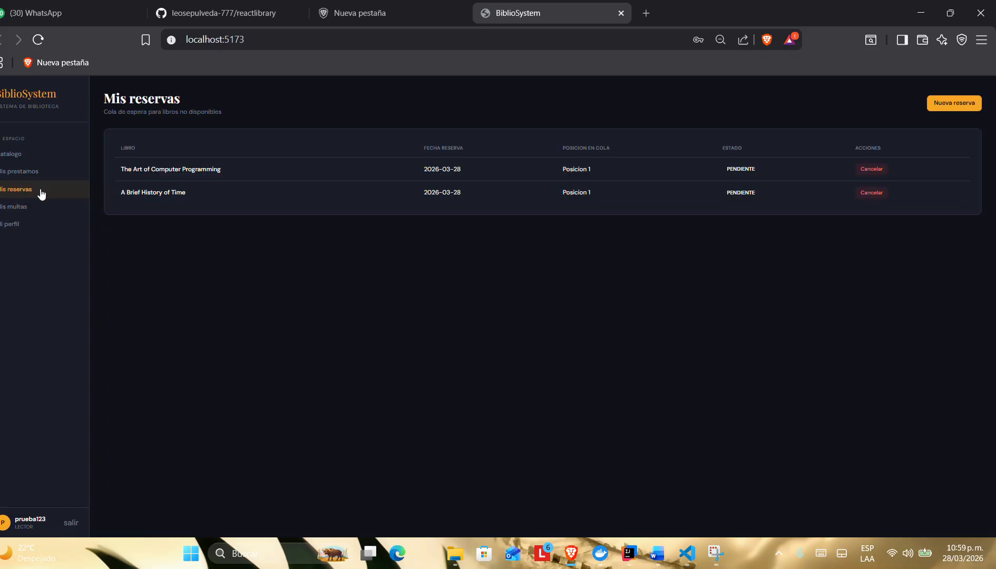
{"action": "left_click", "coordinate": [950, 106]}
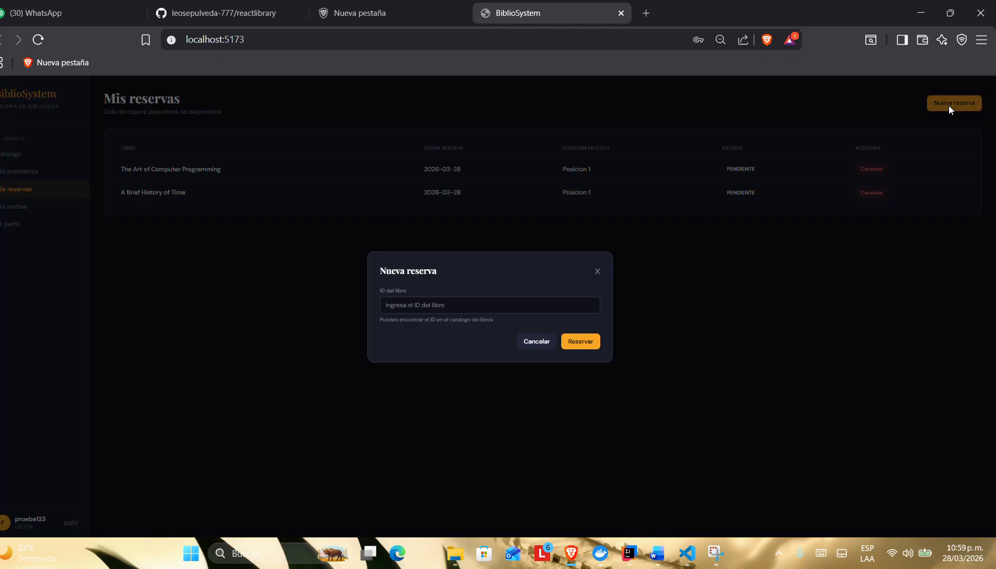
{"action": "left_click", "coordinate": [443, 305]}
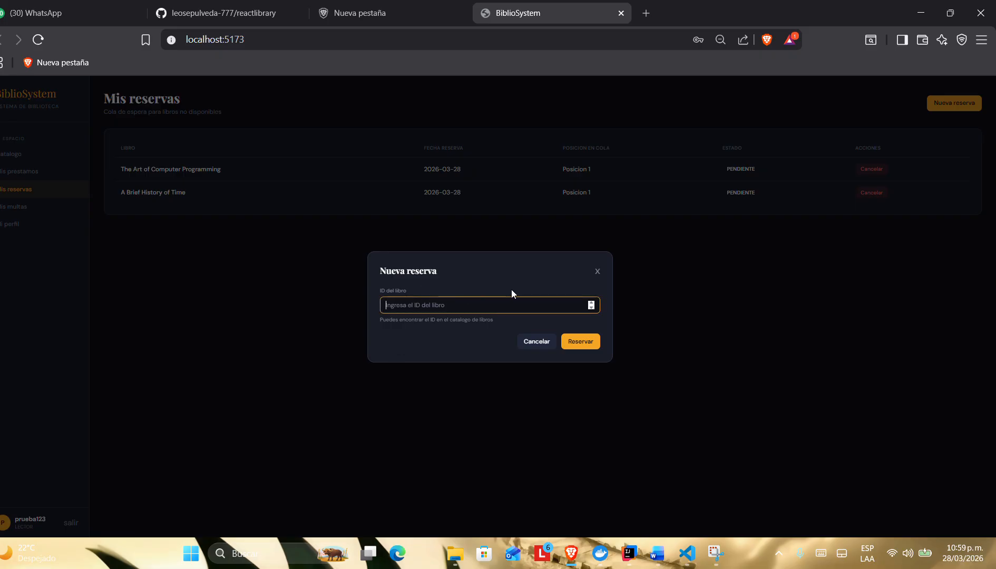
{"action": "left_click", "coordinate": [596, 272]}
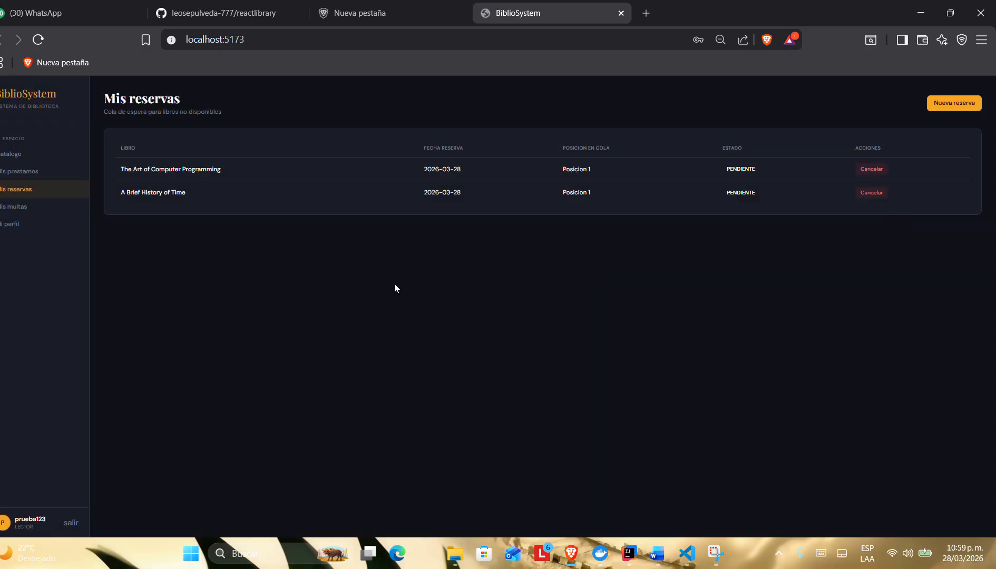
Step: Look up the ID and available copies of Cien años de soledad in the catalogue's book details
{"action": "left_click", "coordinate": [16, 154]}
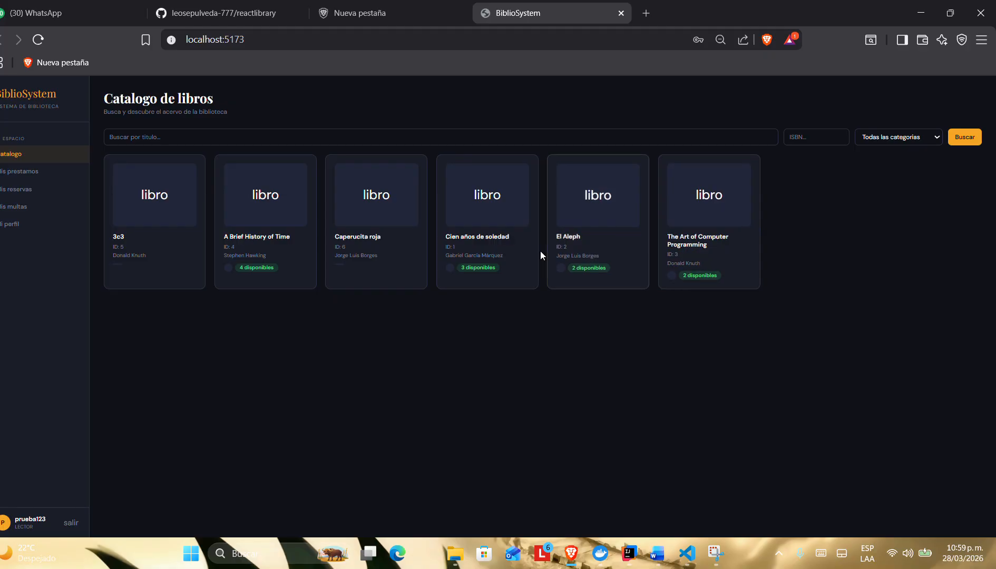
{"action": "left_click", "coordinate": [488, 213]}
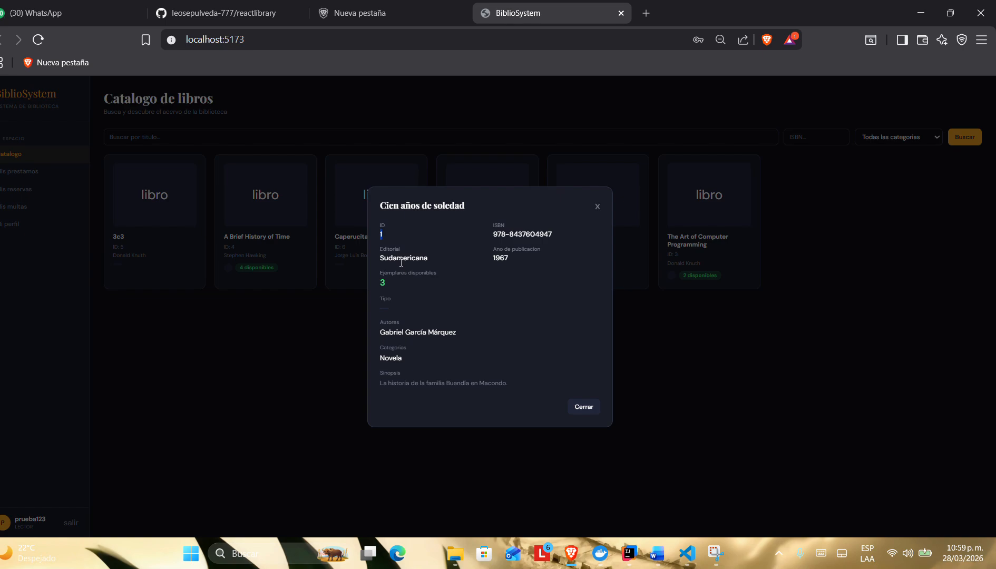
{"action": "left_click_drag", "start_coordinate": [413, 265], "coordinate": [355, 273]}
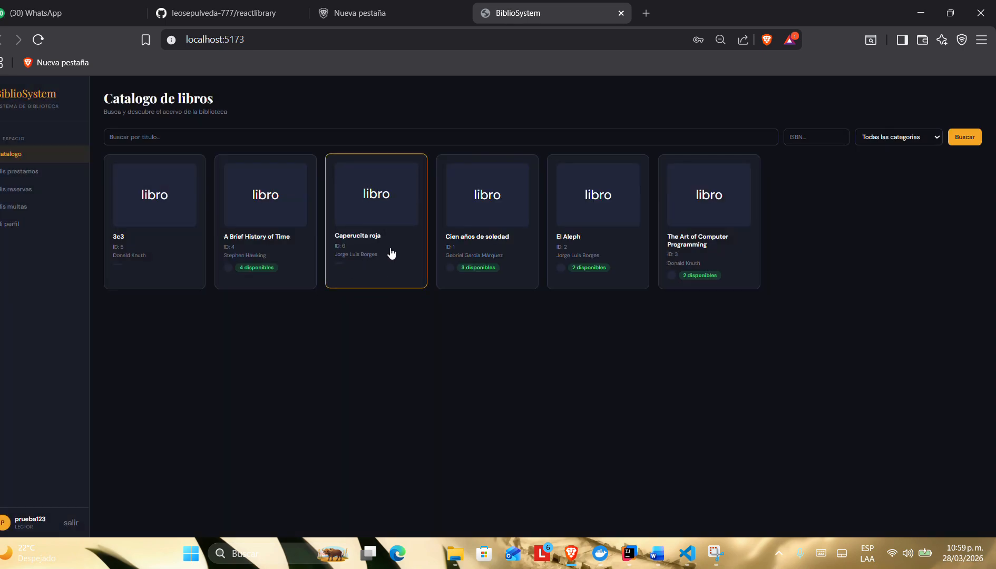
{"action": "left_click", "coordinate": [463, 239]}
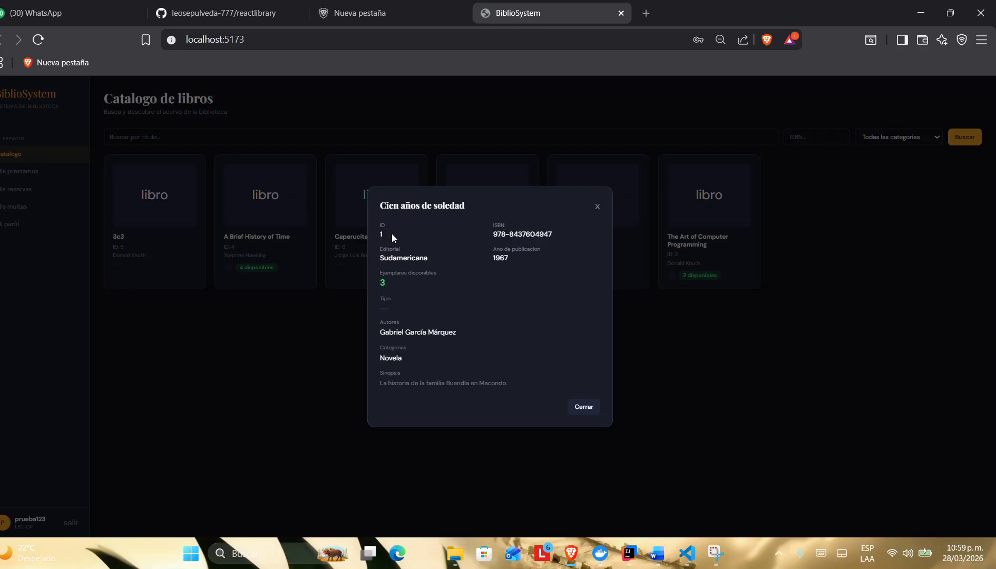
{"action": "left_click", "coordinate": [597, 207]}
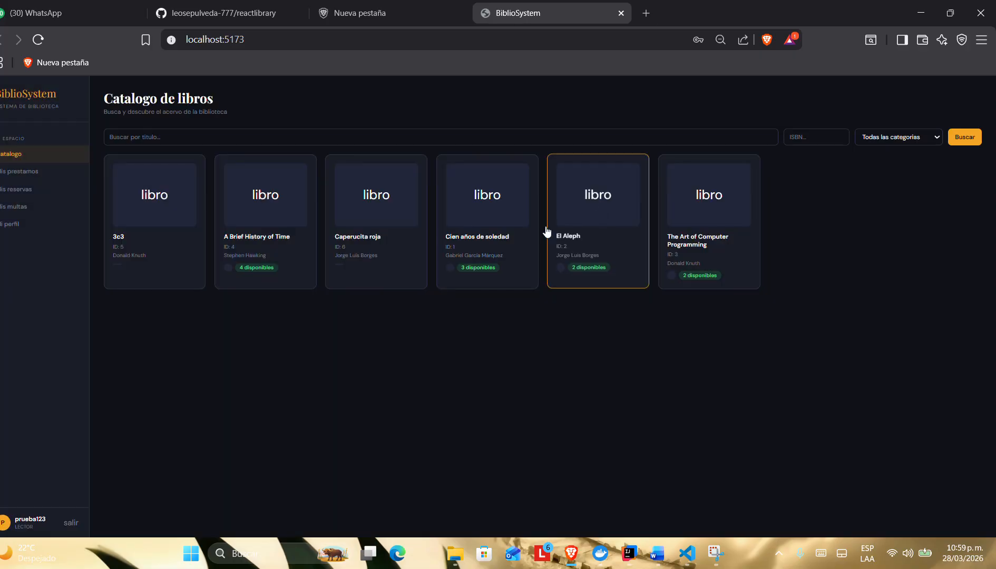
Step: Try to create a new reservation for book ID 1 in Mis reservas, then close the form
{"action": "left_click", "coordinate": [21, 189]}
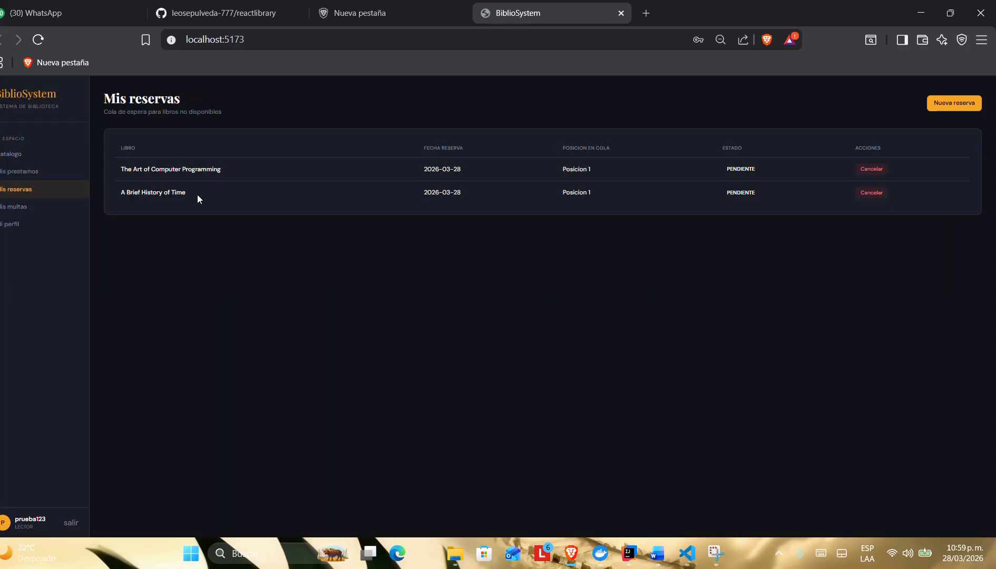
{"action": "left_click", "coordinate": [954, 103]}
{"action": "left_click", "coordinate": [551, 311]}
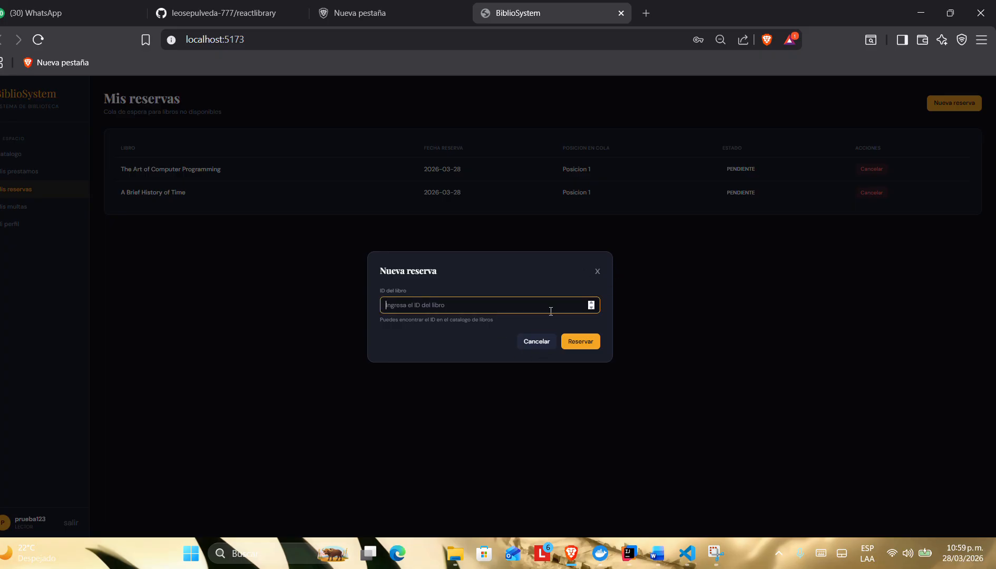
{"action": "type", "text": "1"}
{"action": "left_click", "coordinate": [581, 343]}
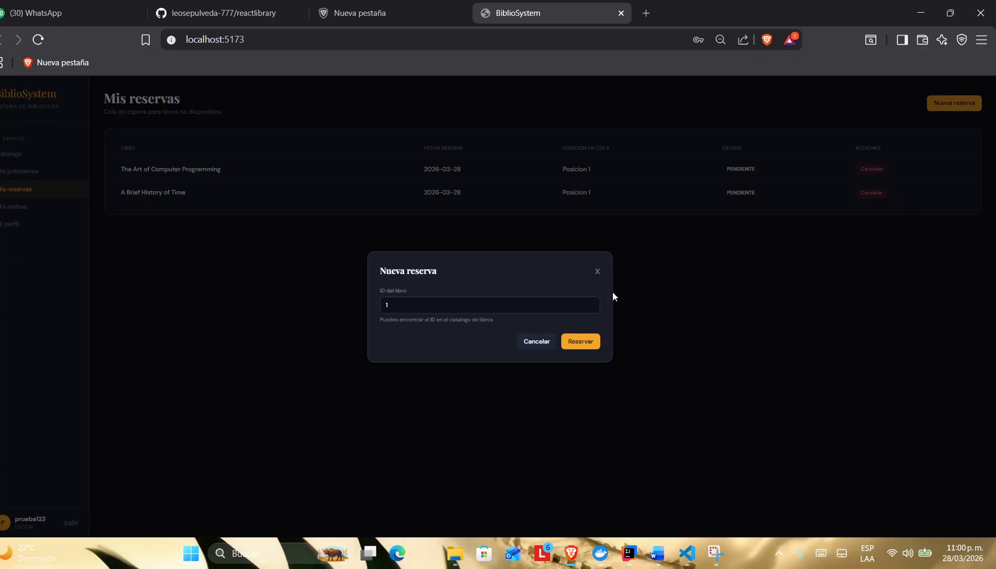
{"action": "left_click", "coordinate": [500, 306]}
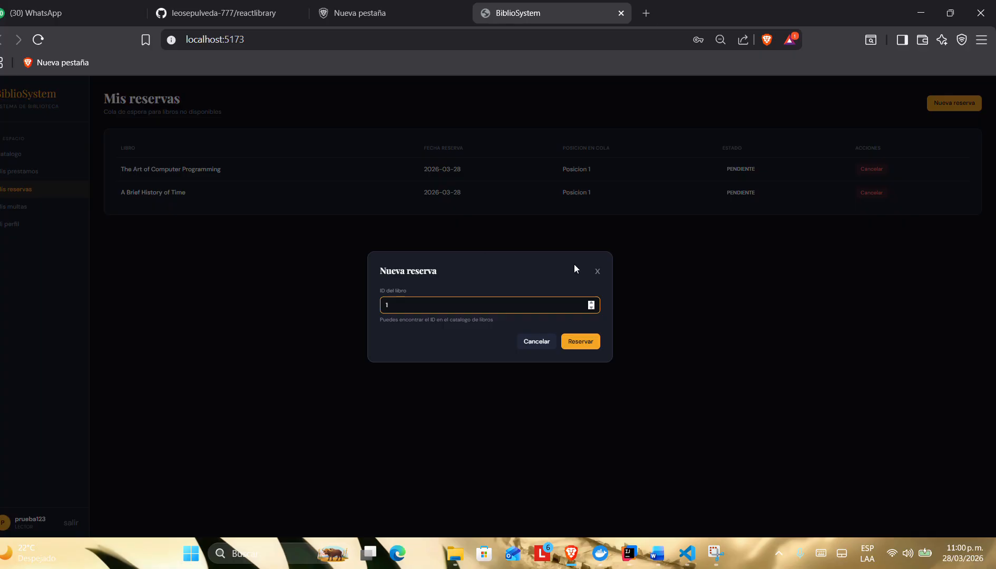
{"action": "left_click", "coordinate": [597, 271]}
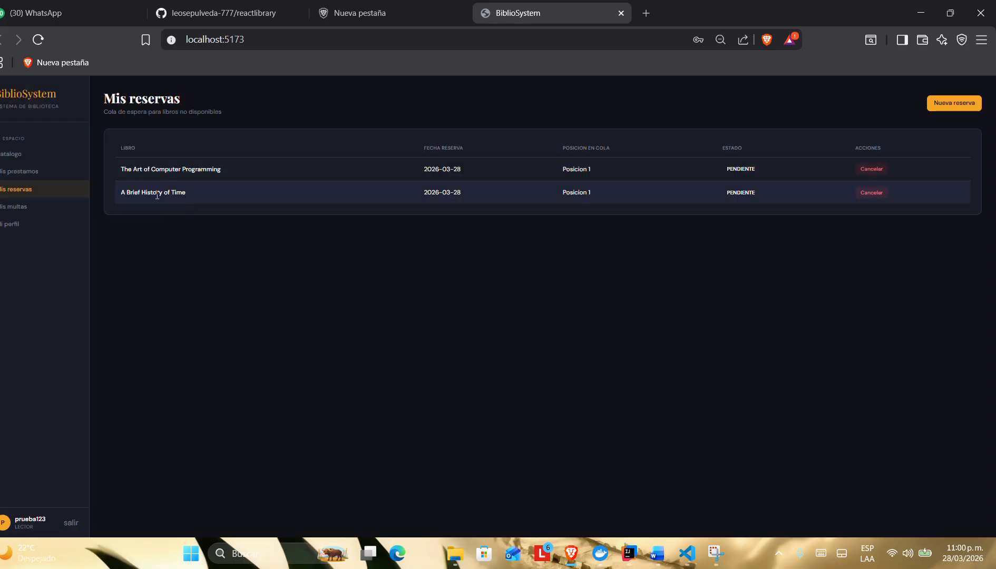
Step: Cancel the pending reservations for A Brief History of Time and The Art of Computer Programming
{"action": "left_click", "coordinate": [872, 193]}
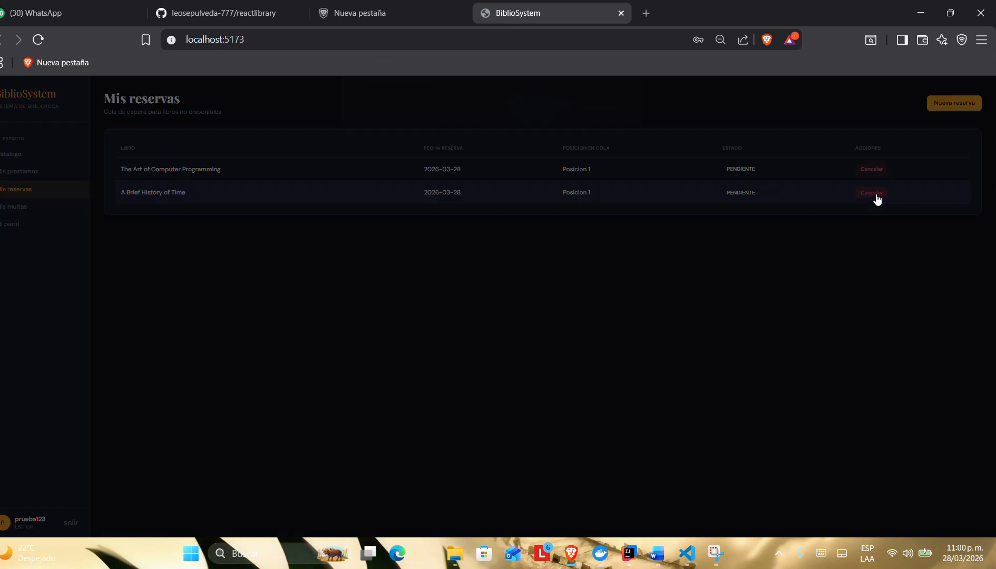
{"action": "left_click", "coordinate": [551, 126]}
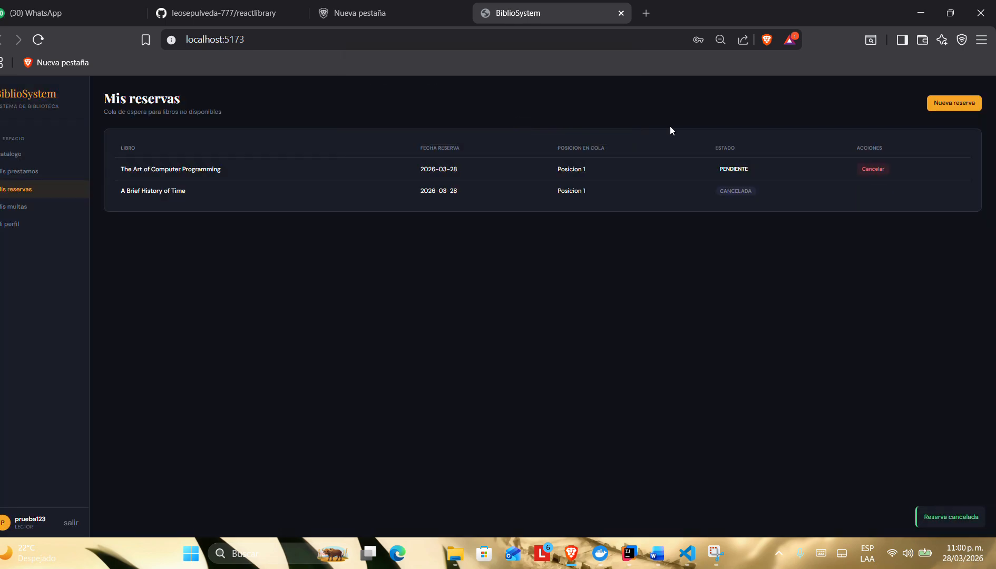
{"action": "left_click", "coordinate": [865, 167]}
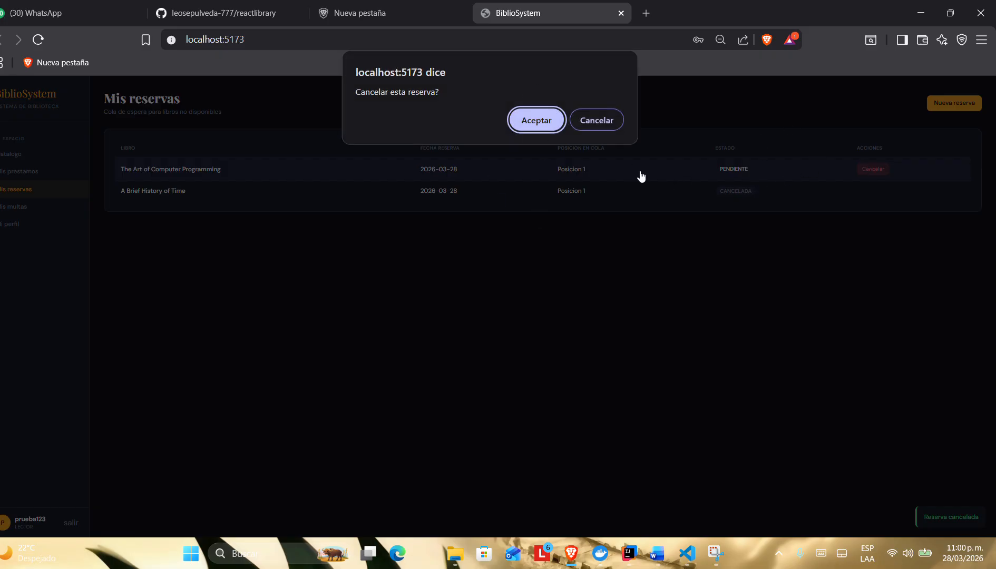
{"action": "left_click", "coordinate": [537, 126]}
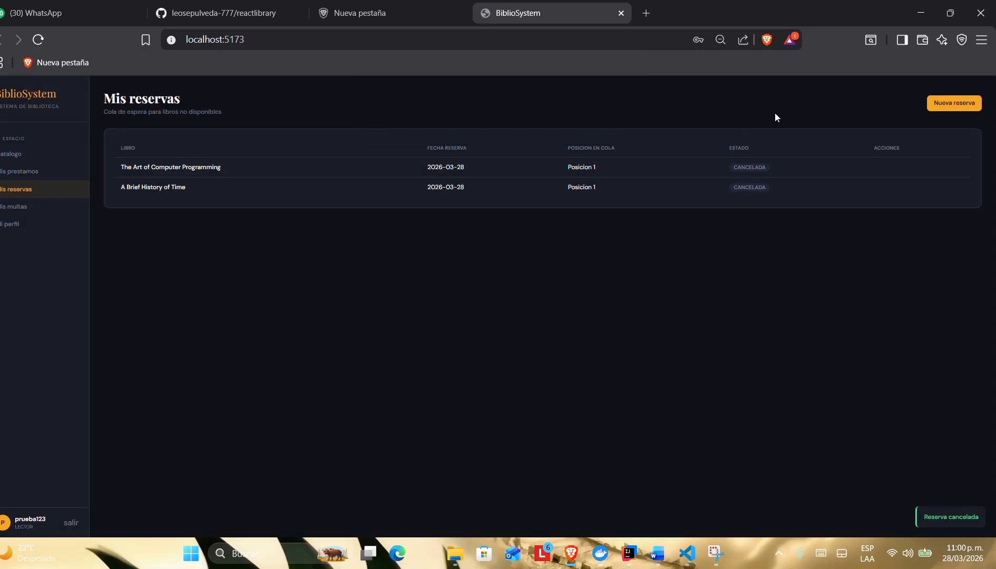
Step: Create a reservation for book ID 1 in Mis reservas and check its date, queue position and status
{"action": "left_click", "coordinate": [948, 102]}
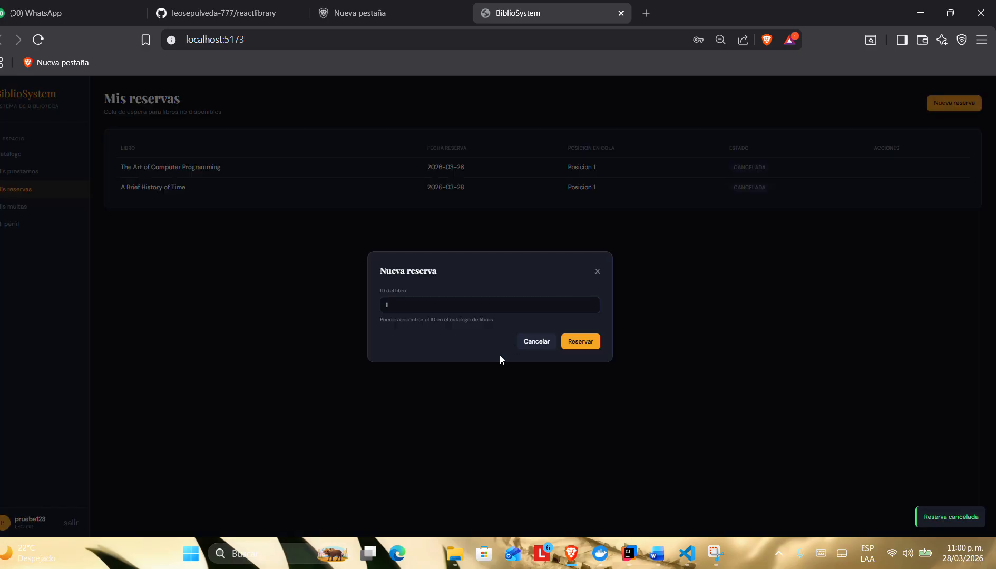
{"action": "left_click", "coordinate": [514, 305]}
{"action": "left_click", "coordinate": [569, 341]}
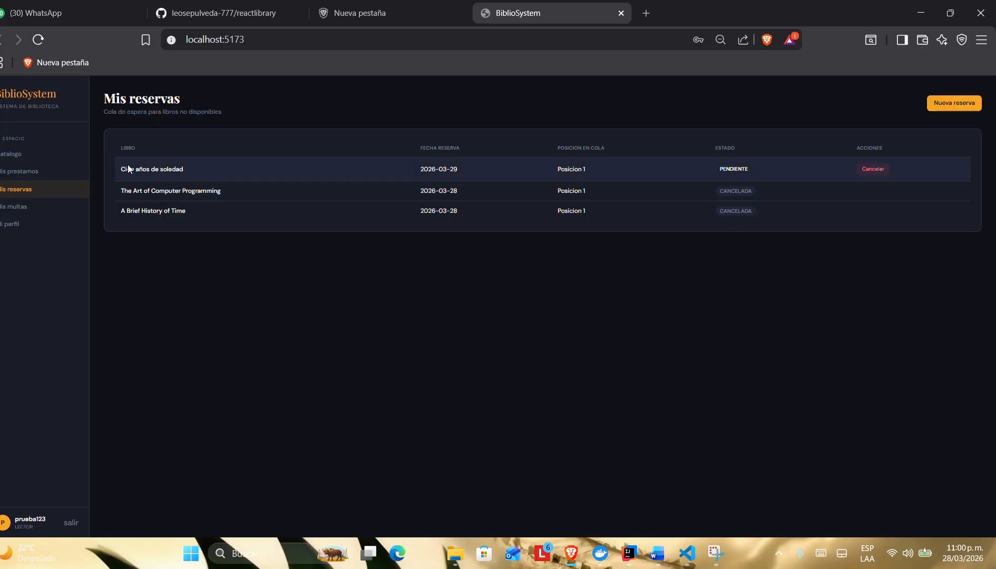
{"action": "left_click_drag", "start_coordinate": [468, 169], "coordinate": [389, 176]}
{"action": "left_click", "coordinate": [545, 312]}
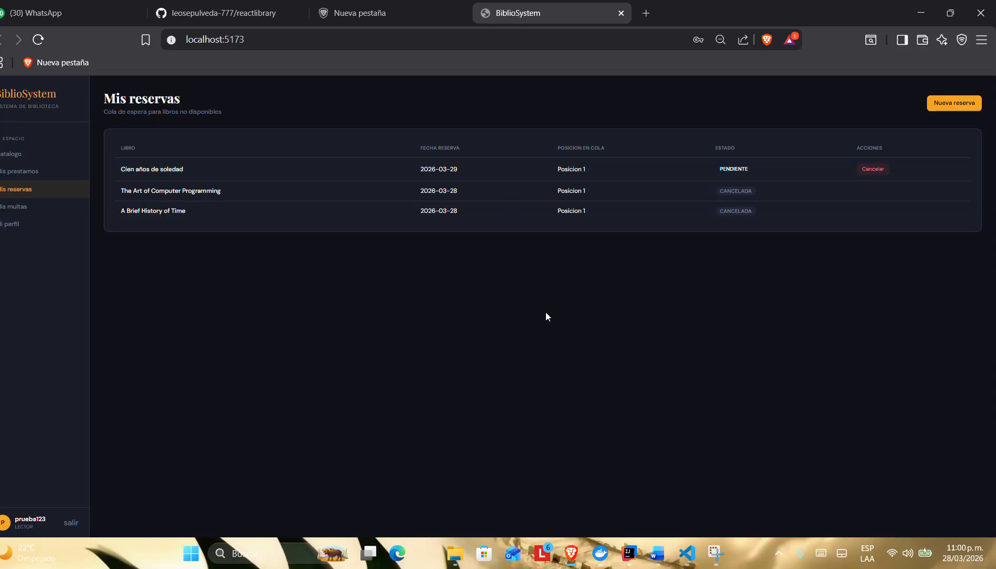
{"action": "left_click_drag", "start_coordinate": [594, 170], "coordinate": [523, 180]}
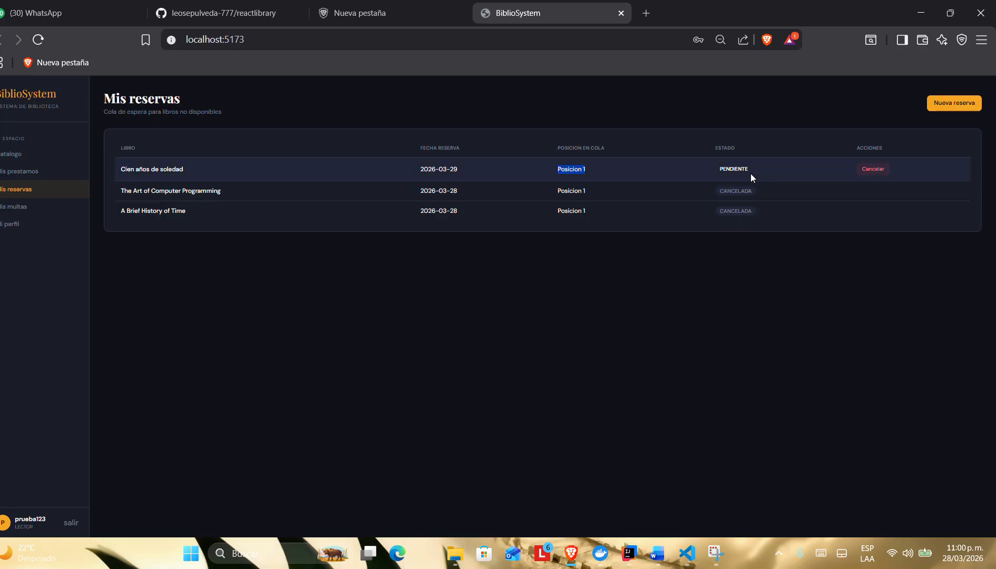
{"action": "left_click_drag", "start_coordinate": [750, 174], "coordinate": [715, 171]}
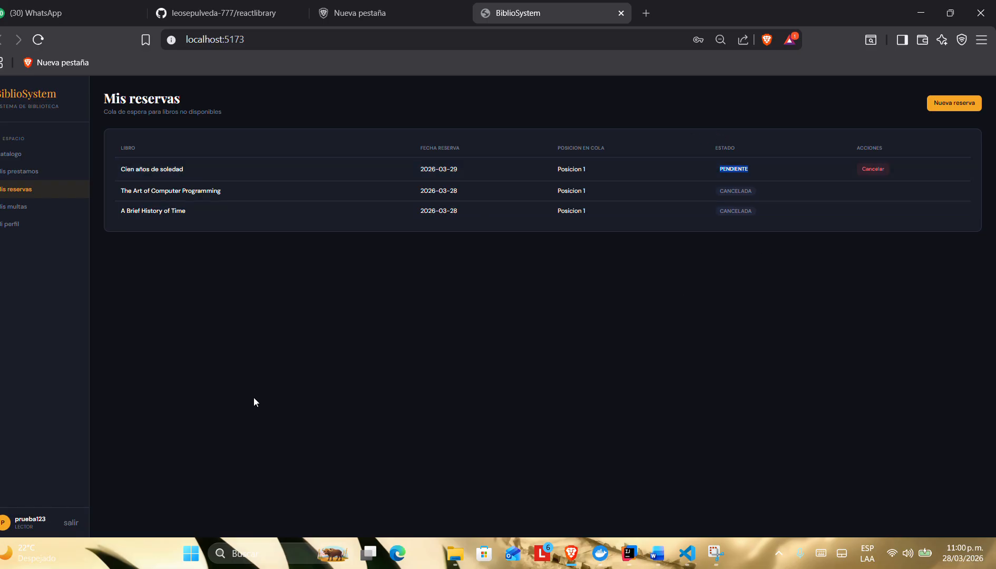
Step: Switch to the Word requirements and find the Lectores module stories US-023 and US-024
{"action": "key", "text": "alt+Tab"}
{"action": "key", "text": "Tab"}
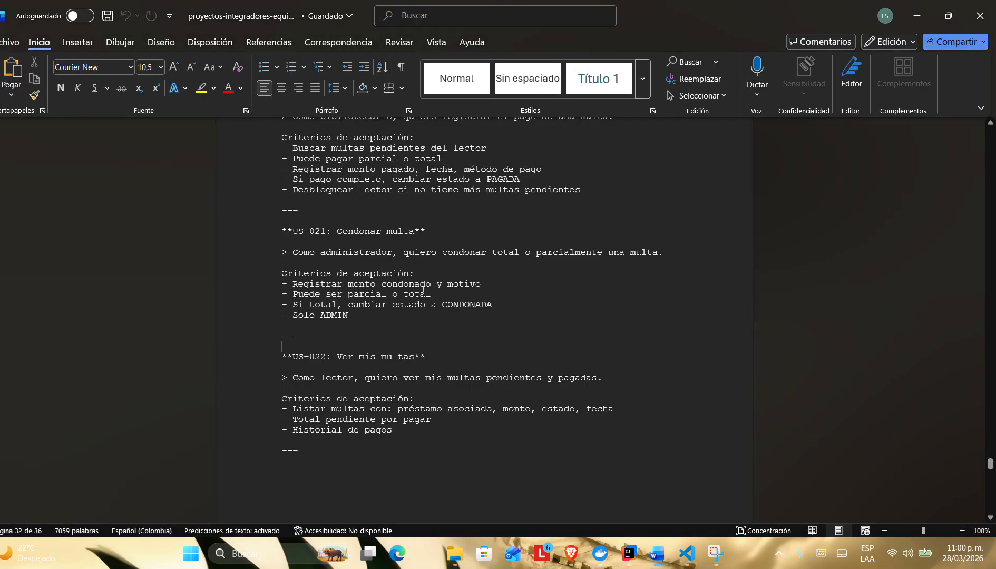
{"action": "scroll", "coordinate": [329, 325], "scroll_direction": "down", "scroll_amount": 5}
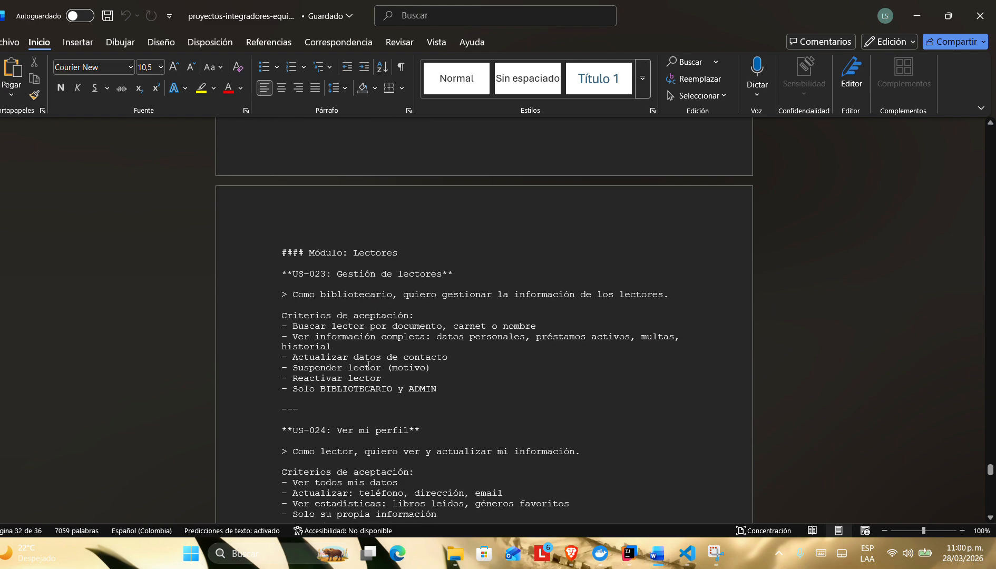
{"action": "scroll", "coordinate": [329, 282], "scroll_direction": "up", "scroll_amount": 3}
{"action": "scroll", "coordinate": [328, 285], "scroll_direction": "down", "scroll_amount": 5}
{"action": "scroll", "coordinate": [328, 284], "scroll_direction": "down", "scroll_amount": 3}
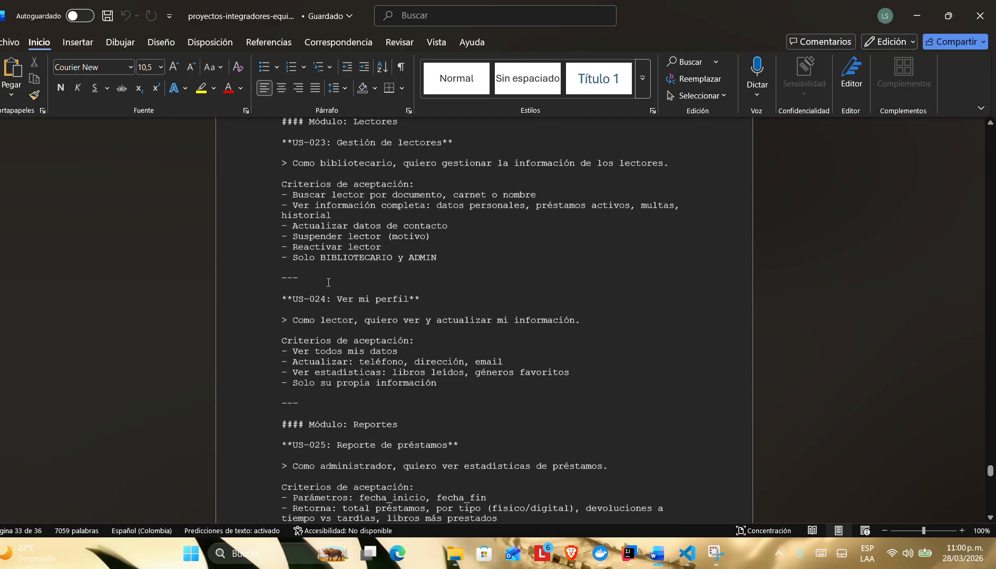
{"action": "double_click", "coordinate": [324, 304]}
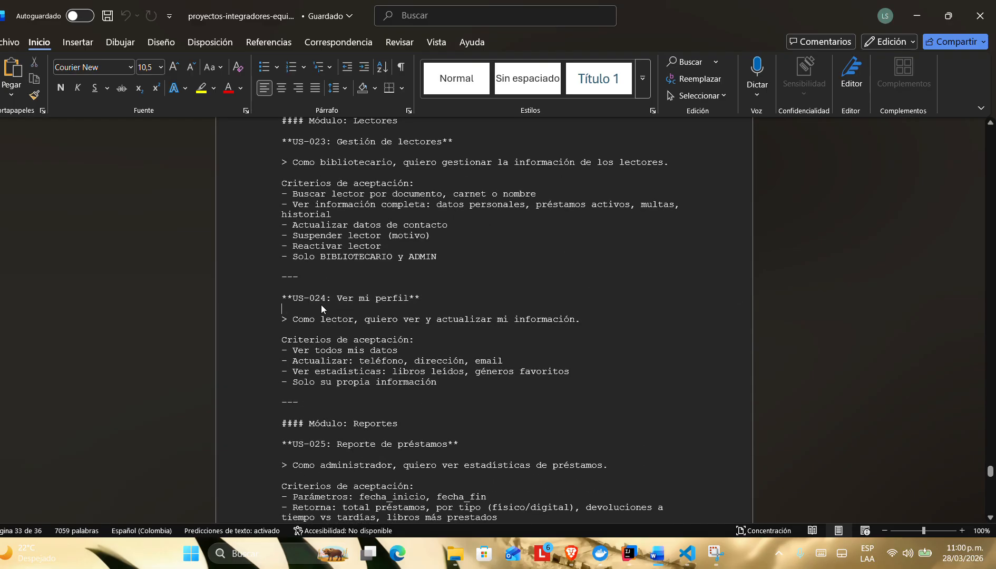
Step: Switch to BiblioSystem in the browser and review the personal information and editable contact fields in Mi perfil
{"action": "key", "text": "alt+Tab"}
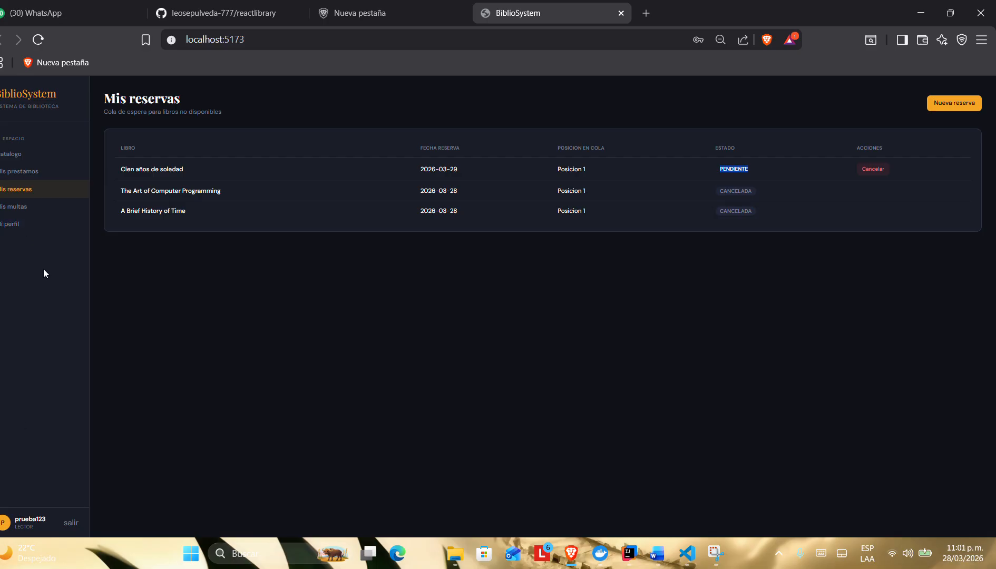
{"action": "left_click", "coordinate": [29, 224]}
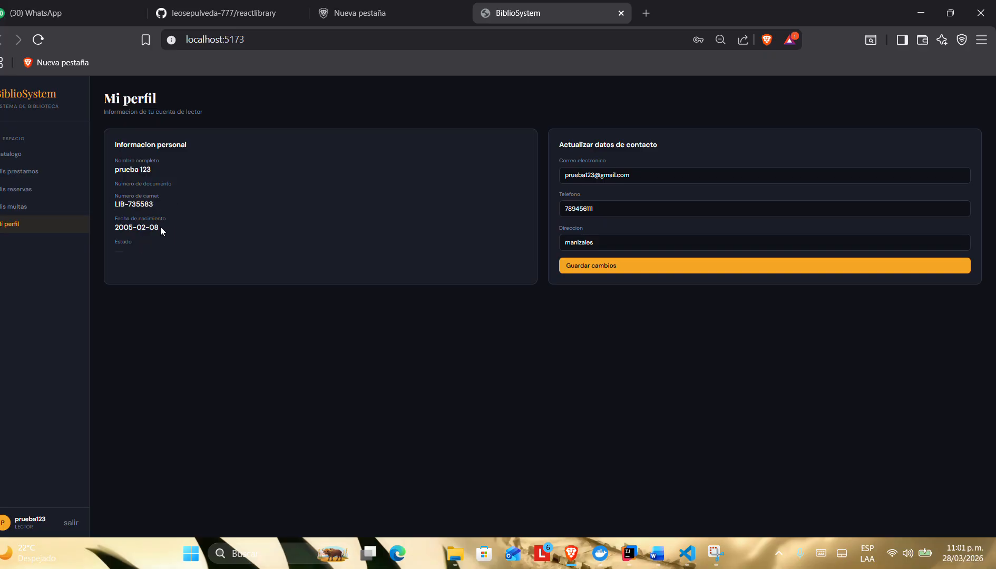
{"action": "left_click", "coordinate": [654, 176]}
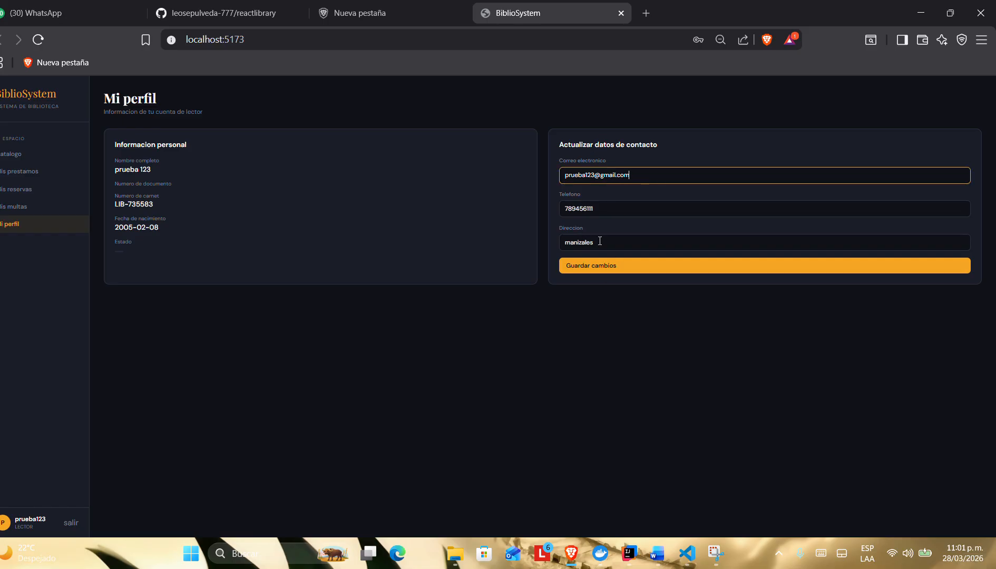
{"action": "left_click", "coordinate": [616, 207]}
{"action": "key", "text": "Tab"}
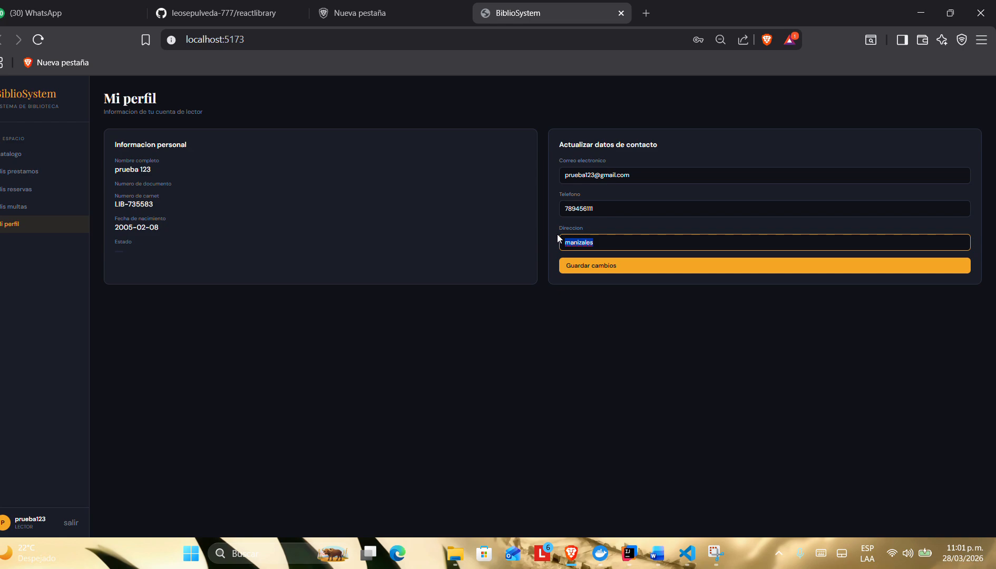
{"action": "left_click", "coordinate": [567, 332]}
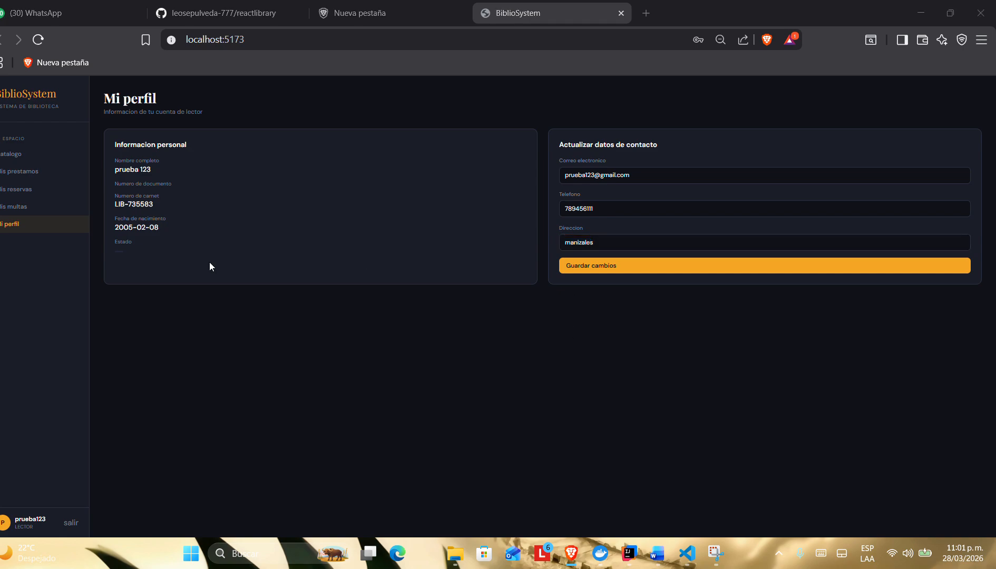
Step: Check the US-024 profile criteria in Word, and compare them with the active loans and history in Mis prestamos
{"action": "key", "text": "alt+Tab"}
{"action": "key", "text": "alt+Tab"}
{"action": "scroll", "coordinate": [369, 275], "scroll_direction": "down", "scroll_amount": 2}
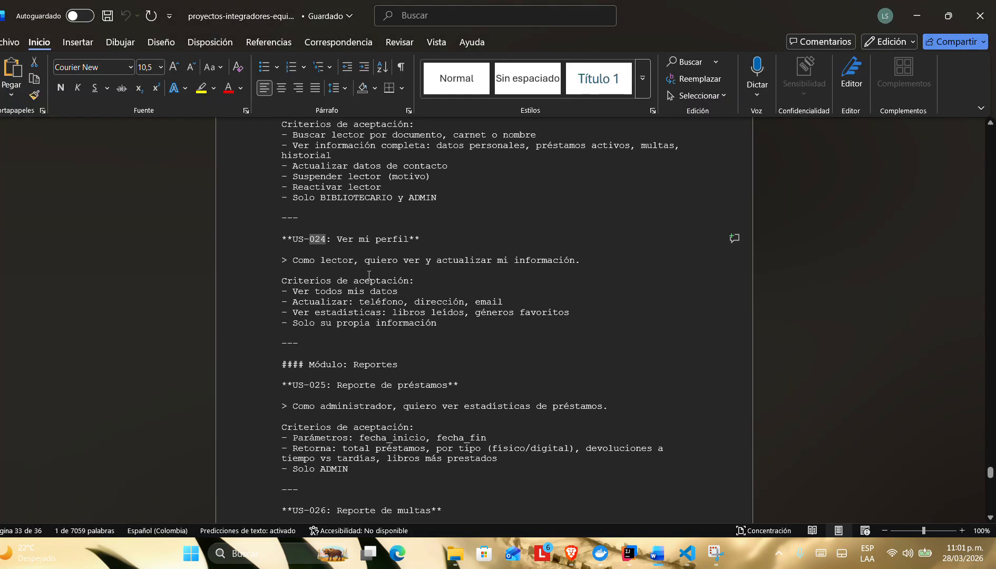
{"action": "key", "text": "alt+Tab"}
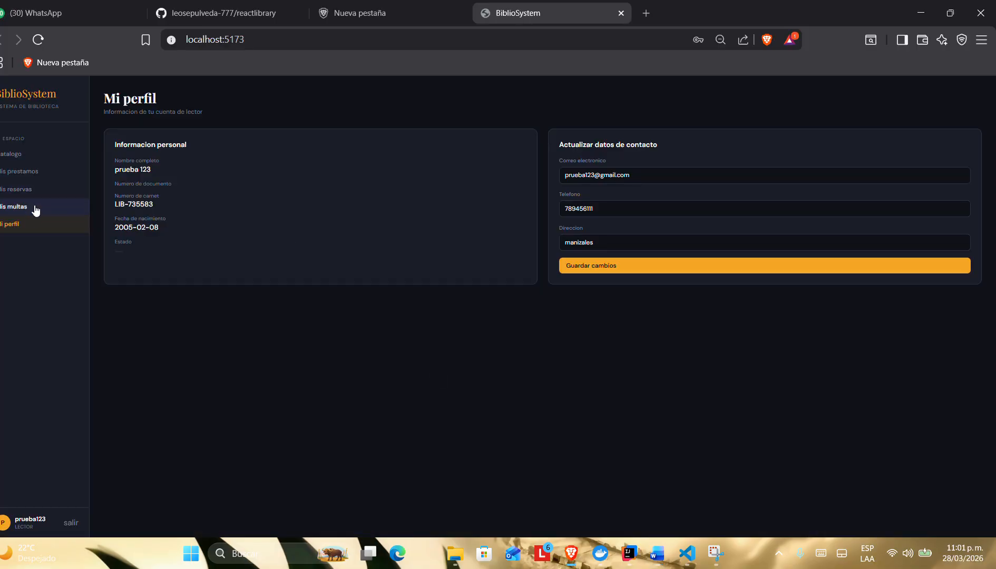
{"action": "left_click", "coordinate": [26, 173]}
{"action": "left_click_drag", "start_coordinate": [93, 95], "coordinate": [482, 188]}
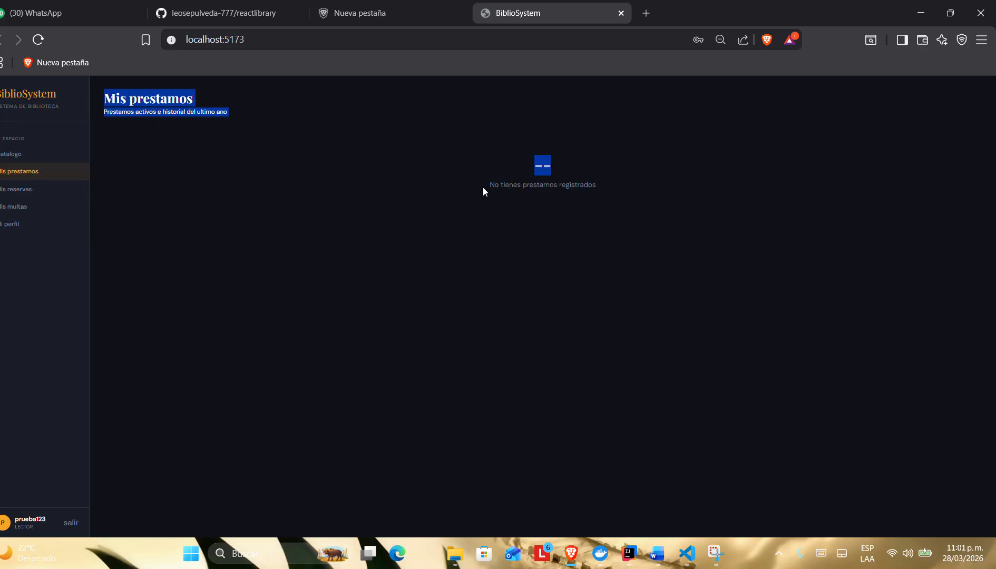
{"action": "left_click", "coordinate": [571, 196]}
{"action": "left_click_drag", "start_coordinate": [593, 186], "coordinate": [284, 156]}
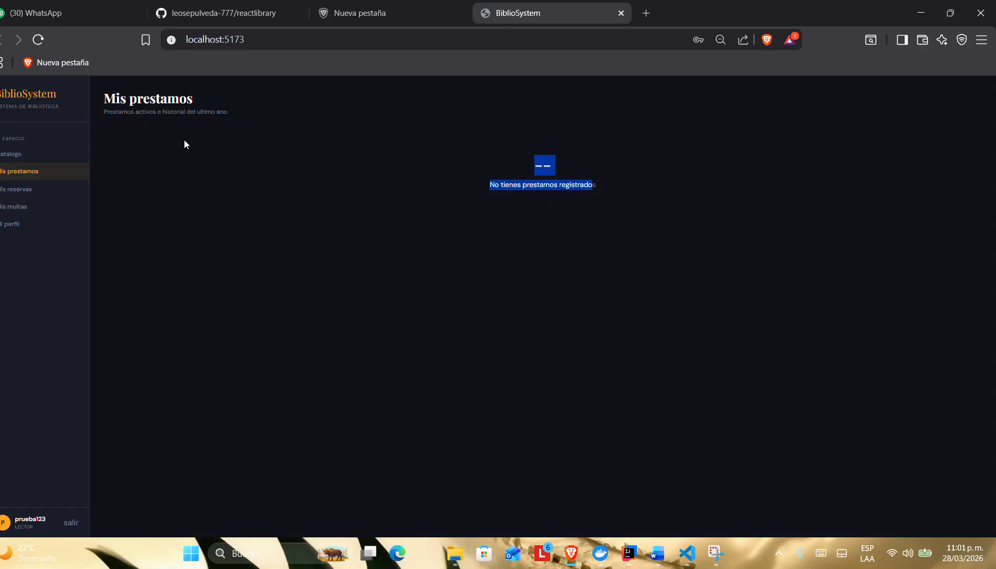
{"action": "left_click_drag", "start_coordinate": [102, 97], "coordinate": [489, 227]}
Step: Review the US-025 loan report and US-026 fine report requirements in the Word document
{"action": "key", "text": "alt+Tab"}
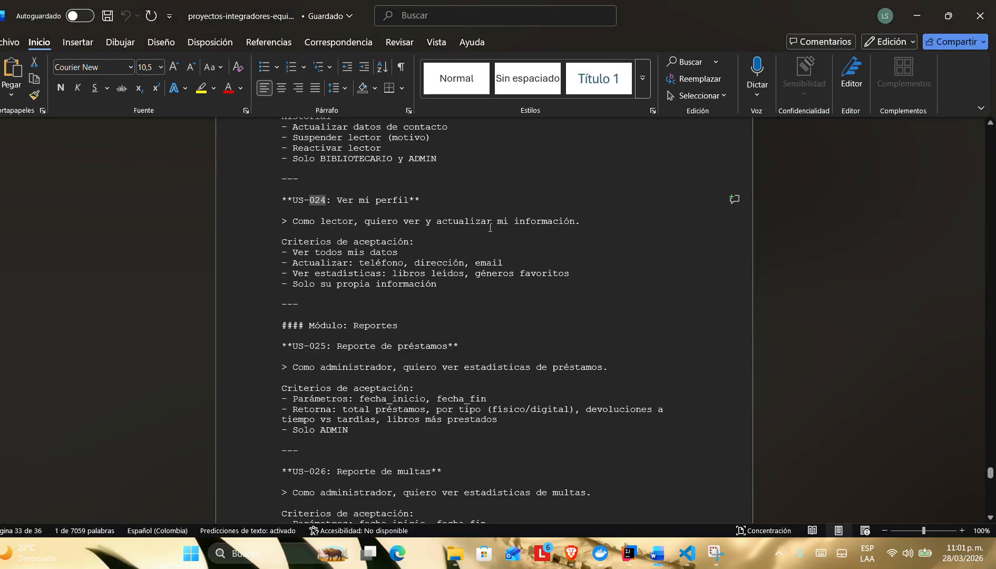
{"action": "scroll", "coordinate": [485, 363], "scroll_direction": "down", "scroll_amount": 2}
{"action": "key", "text": "alt+Tab"}
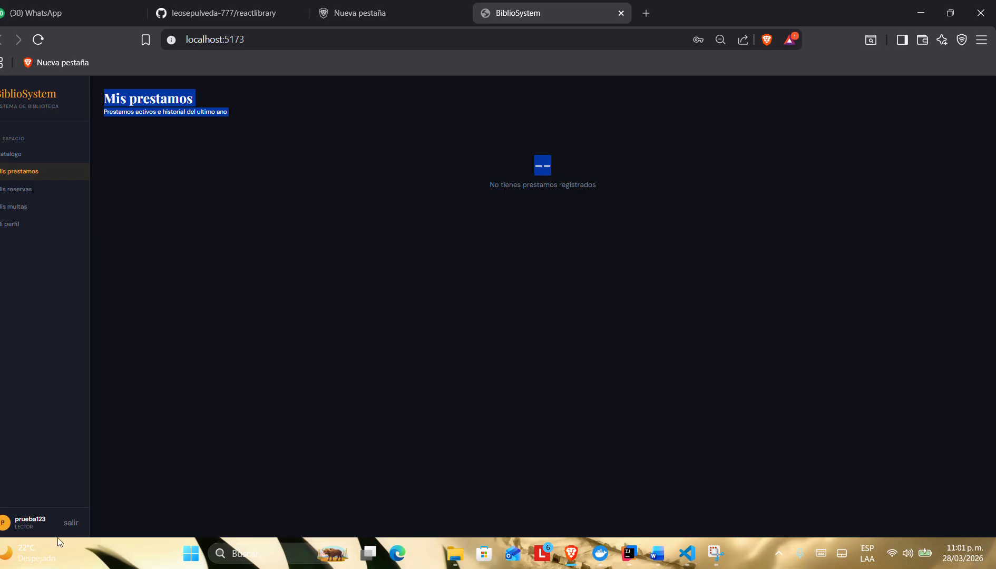
{"action": "left_click", "coordinate": [68, 521]}
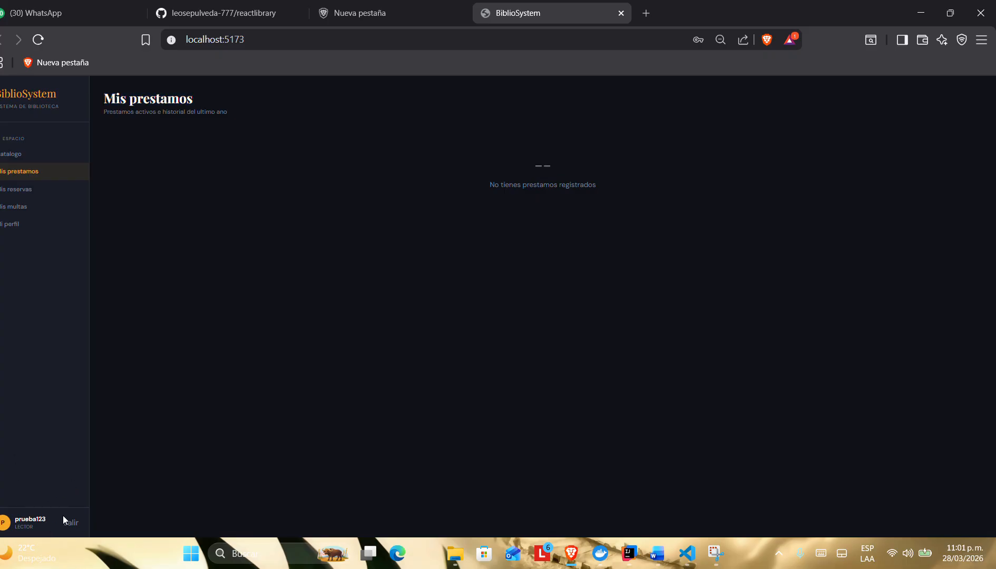
{"action": "key", "text": "alt+Tab"}
{"action": "key", "text": "alt+Tab"}
{"action": "key", "text": "Tab"}
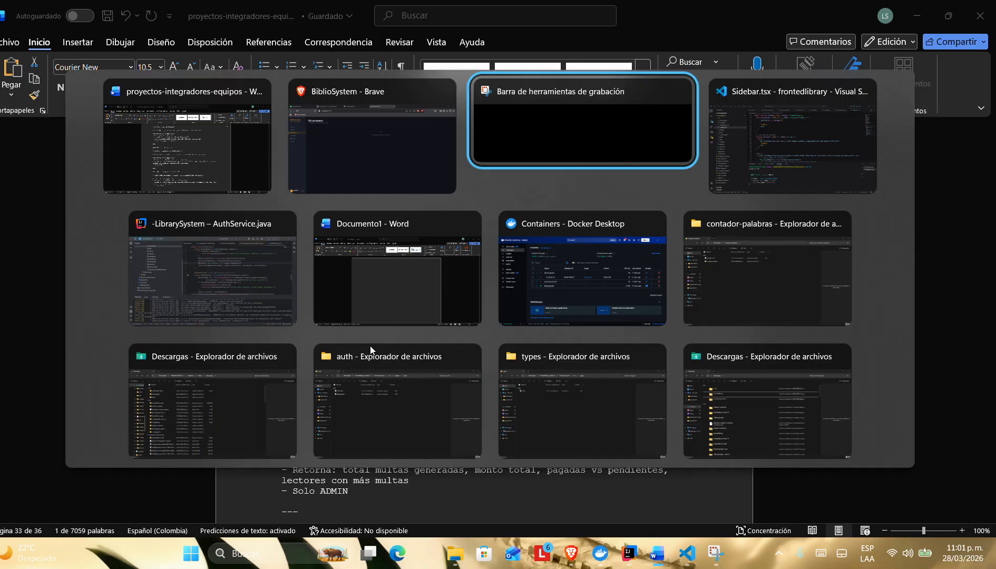
{"action": "key", "text": "Tab"}
{"action": "key", "text": "Tab"}
{"action": "key", "text": "Tab"}
{"action": "left_click", "coordinate": [229, 178]}
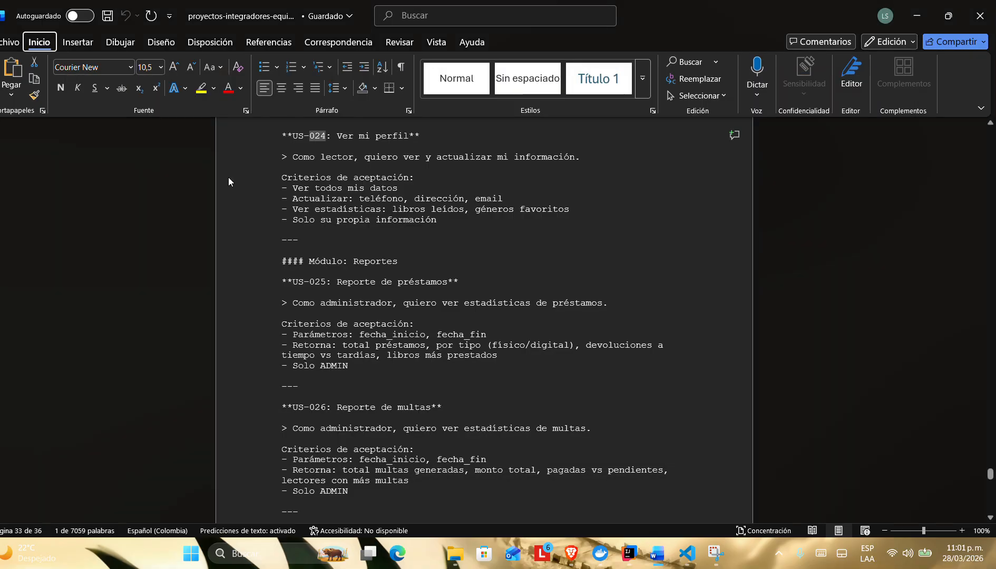
Step: Read through the inventory report, notification service and recommendation service requirements, US-027 to US-029, and return to the Reportes module
{"action": "key", "text": "alt"}
{"action": "scroll", "coordinate": [345, 264], "scroll_direction": "down", "scroll_amount": 7}
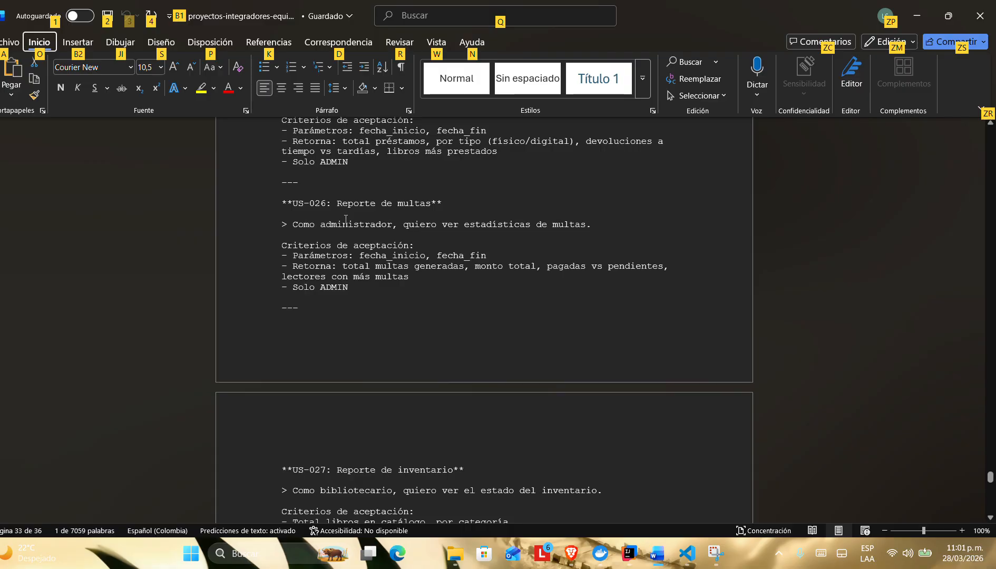
{"action": "scroll", "coordinate": [345, 219], "scroll_direction": "down", "scroll_amount": 7}
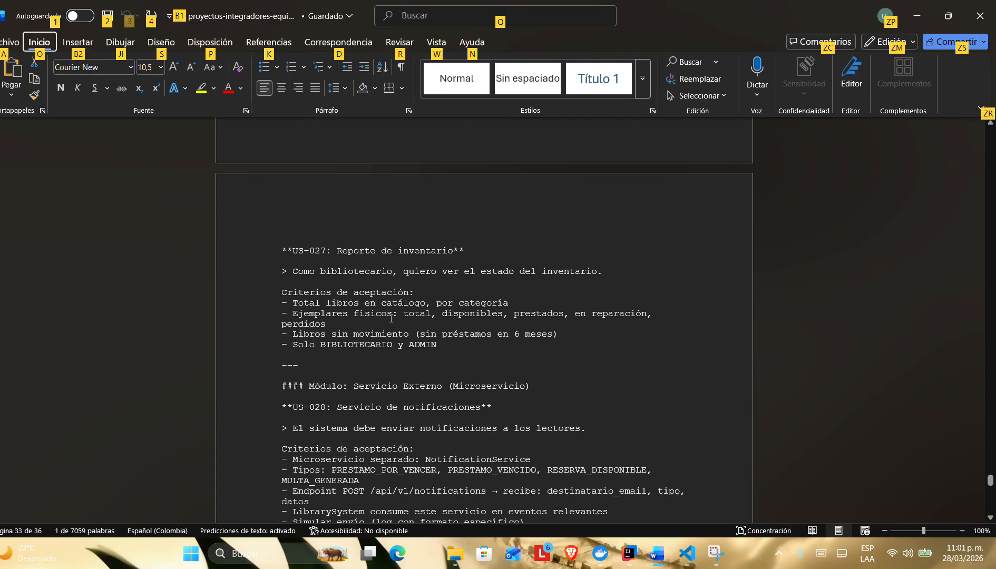
{"action": "left_click_drag", "start_coordinate": [337, 251], "coordinate": [466, 251]}
{"action": "left_click", "coordinate": [451, 298]}
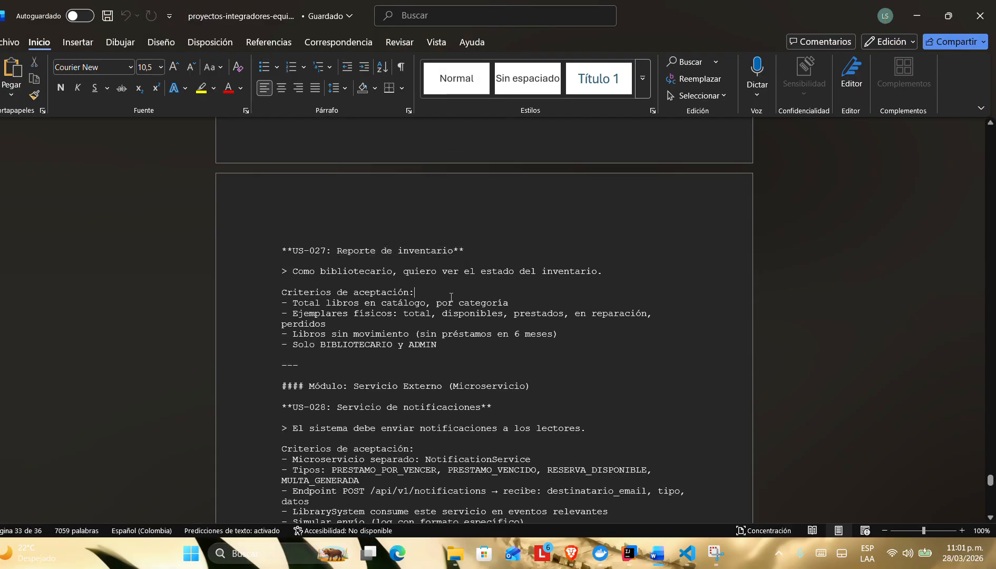
{"action": "scroll", "coordinate": [358, 262], "scroll_direction": "down", "scroll_amount": 1}
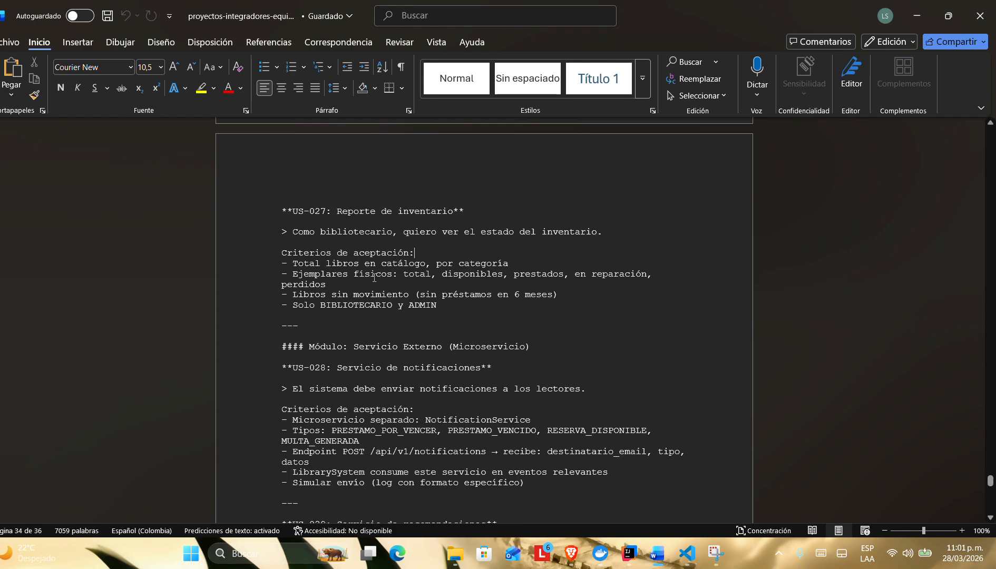
{"action": "scroll", "coordinate": [375, 312], "scroll_direction": "down", "scroll_amount": 1}
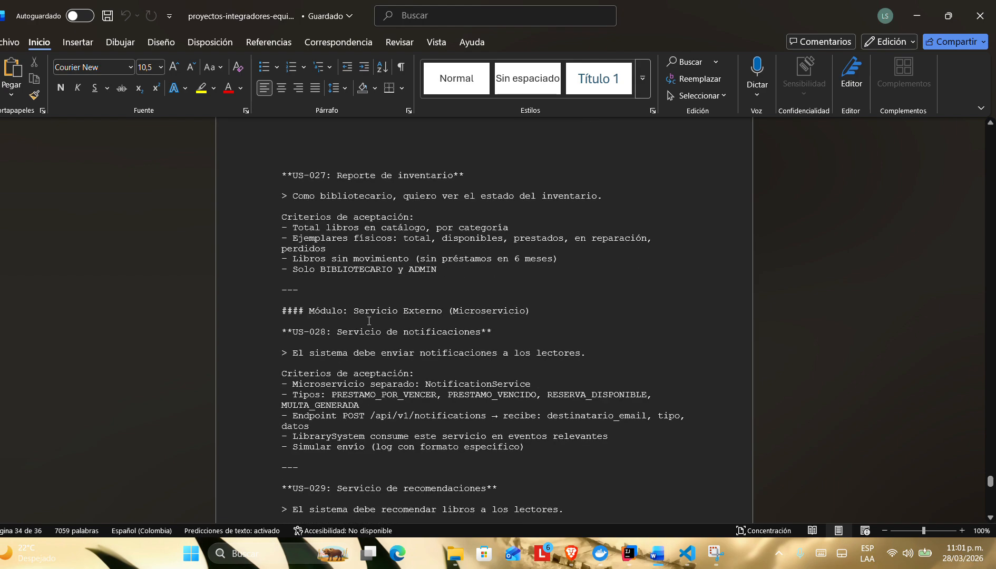
{"action": "scroll", "coordinate": [369, 321], "scroll_direction": "down", "scroll_amount": 1}
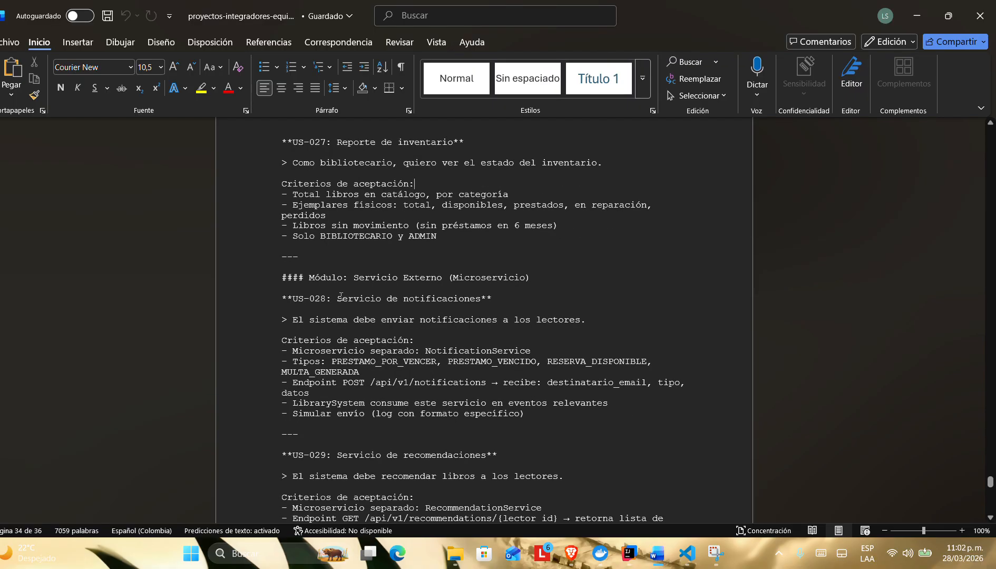
{"action": "scroll", "coordinate": [350, 288], "scroll_direction": "up", "scroll_amount": 2}
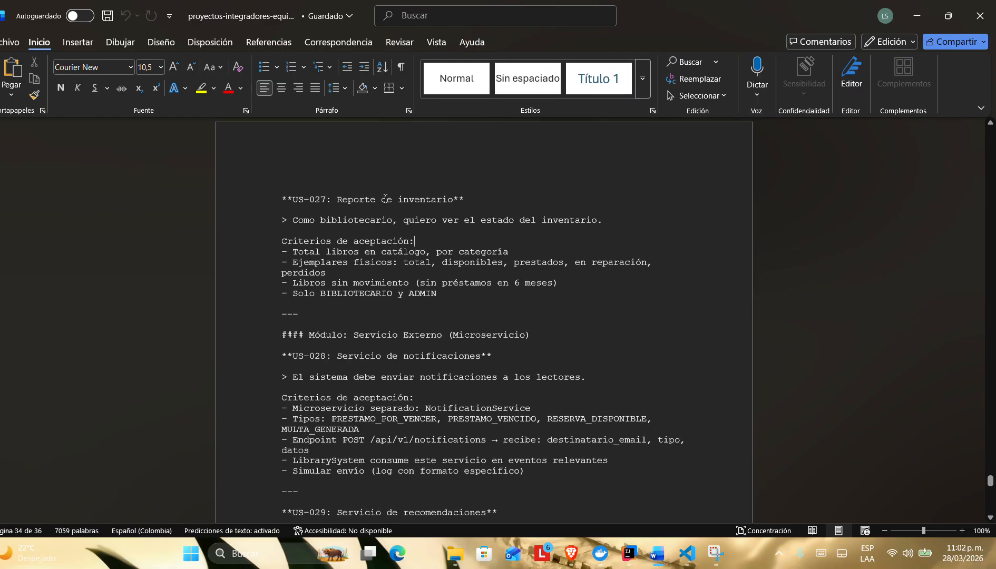
{"action": "scroll", "coordinate": [363, 333], "scroll_direction": "down", "scroll_amount": 3}
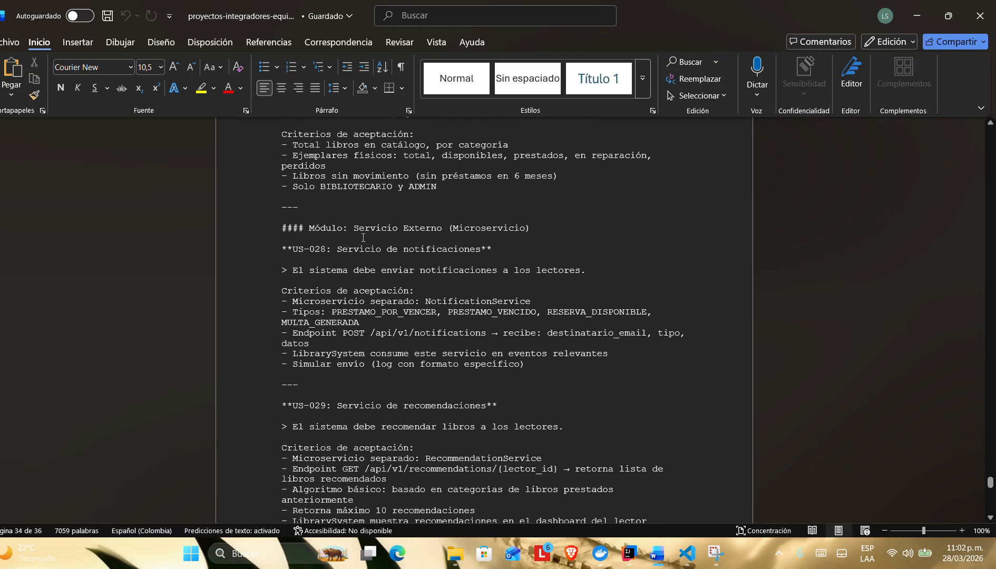
{"action": "scroll", "coordinate": [356, 246], "scroll_direction": "down", "scroll_amount": 7}
{"action": "scroll", "coordinate": [361, 316], "scroll_direction": "up", "scroll_amount": 8}
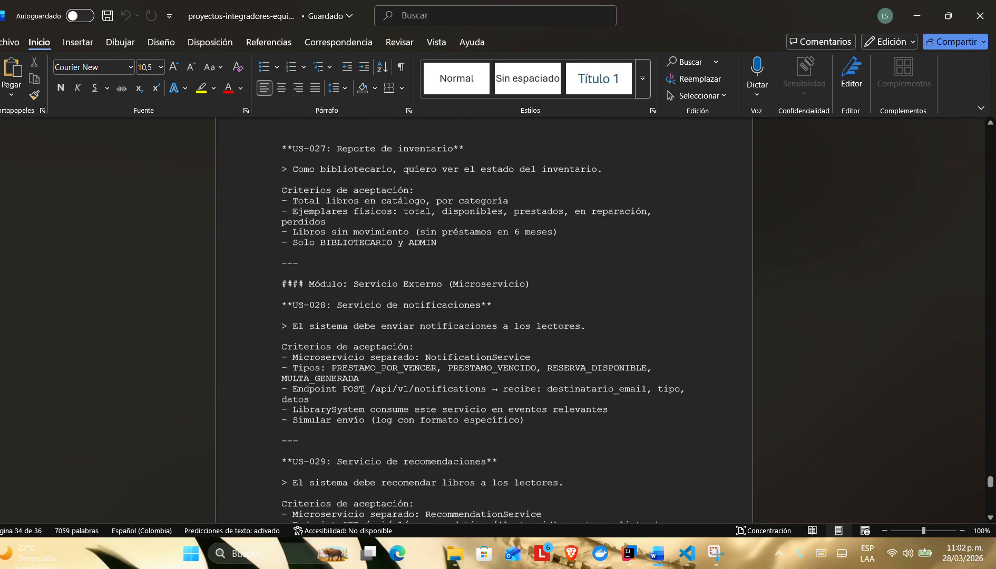
{"action": "scroll", "coordinate": [364, 390], "scroll_direction": "down", "scroll_amount": 8}
{"action": "scroll", "coordinate": [364, 391], "scroll_direction": "down", "scroll_amount": 10}
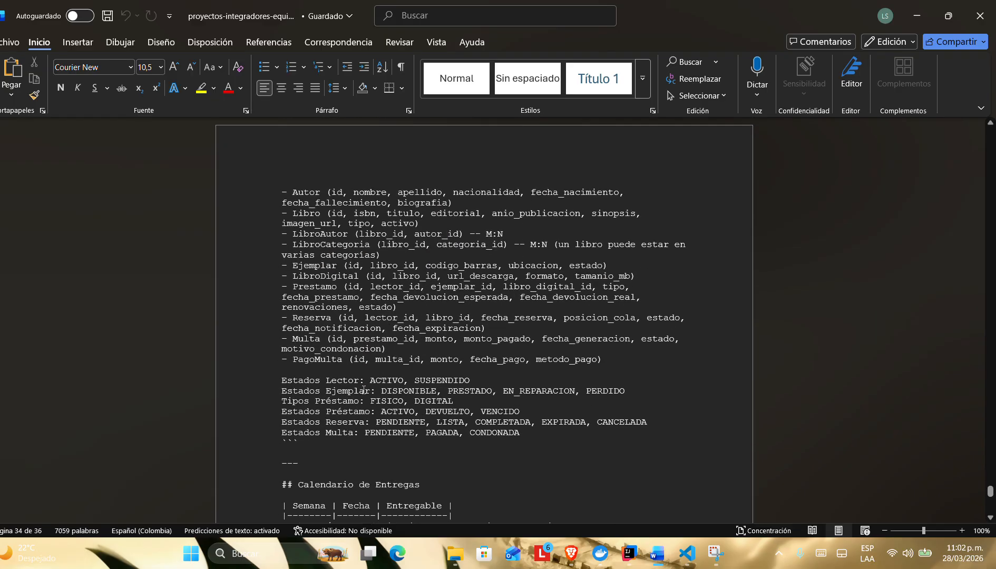
{"action": "scroll", "coordinate": [364, 390], "scroll_direction": "up", "scroll_amount": 4}
{"action": "scroll", "coordinate": [364, 391], "scroll_direction": "up", "scroll_amount": 18}
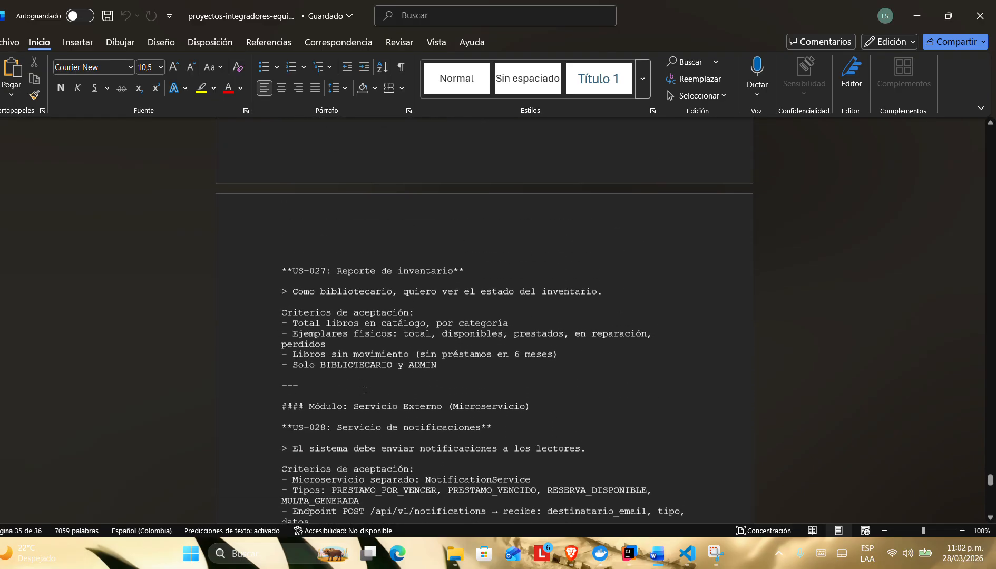
{"action": "scroll", "coordinate": [364, 391], "scroll_direction": "up", "scroll_amount": 9}
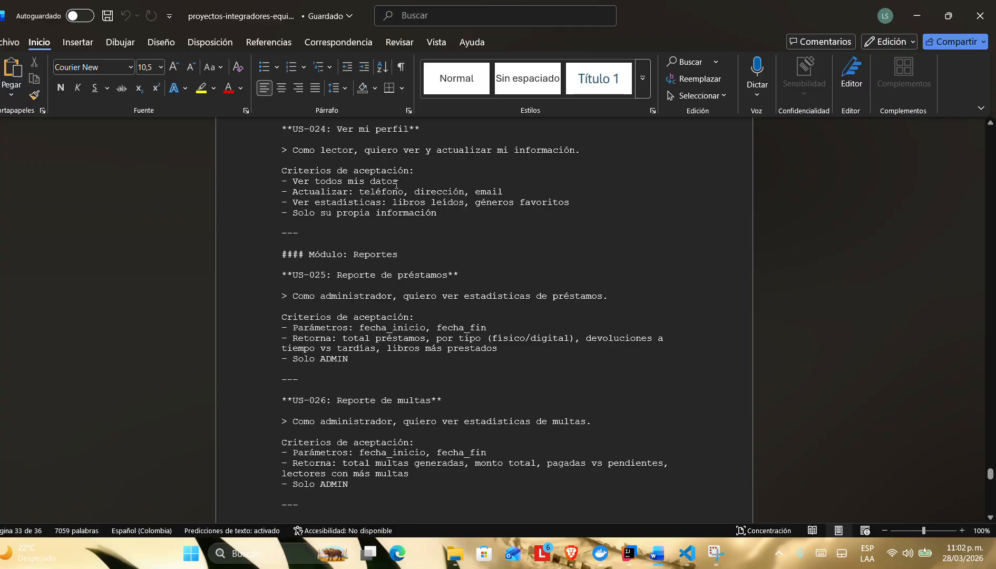
Step: Look back over the reader profile, reports and external microservice requirements, US-024 to US-029, in the Word document
{"action": "scroll", "coordinate": [397, 184], "scroll_direction": "up", "scroll_amount": 8}
{"action": "scroll", "coordinate": [397, 185], "scroll_direction": "up", "scroll_amount": 15}
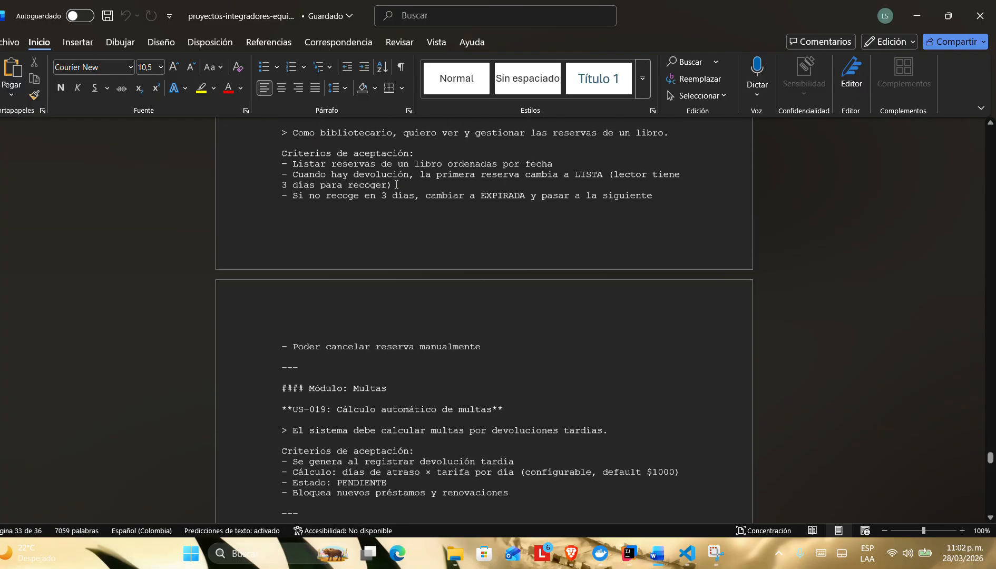
{"action": "scroll", "coordinate": [397, 185], "scroll_direction": "down", "scroll_amount": 20}
{"action": "scroll", "coordinate": [397, 184], "scroll_direction": "up", "scroll_amount": 20}
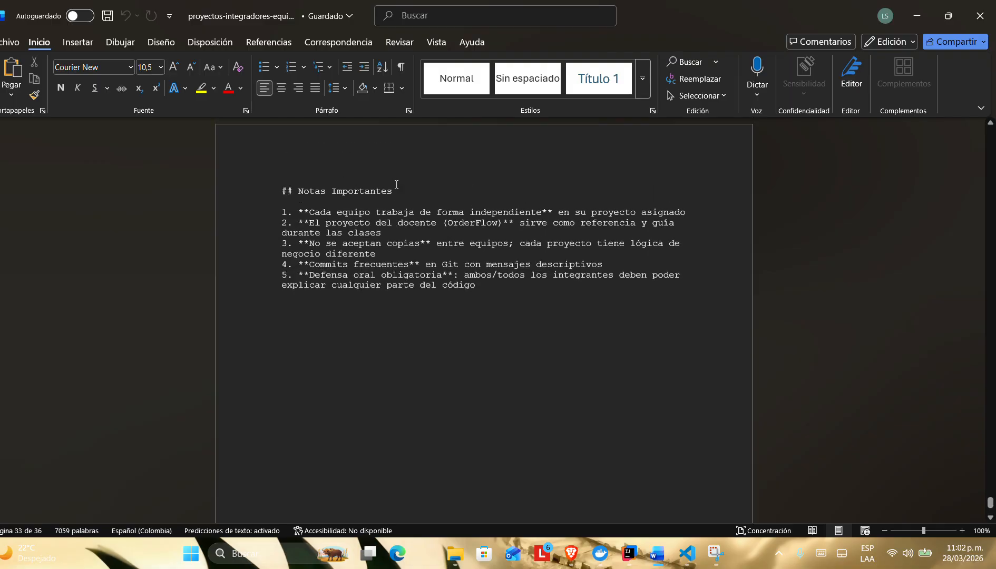
{"action": "scroll", "coordinate": [397, 184], "scroll_direction": "up", "scroll_amount": 15}
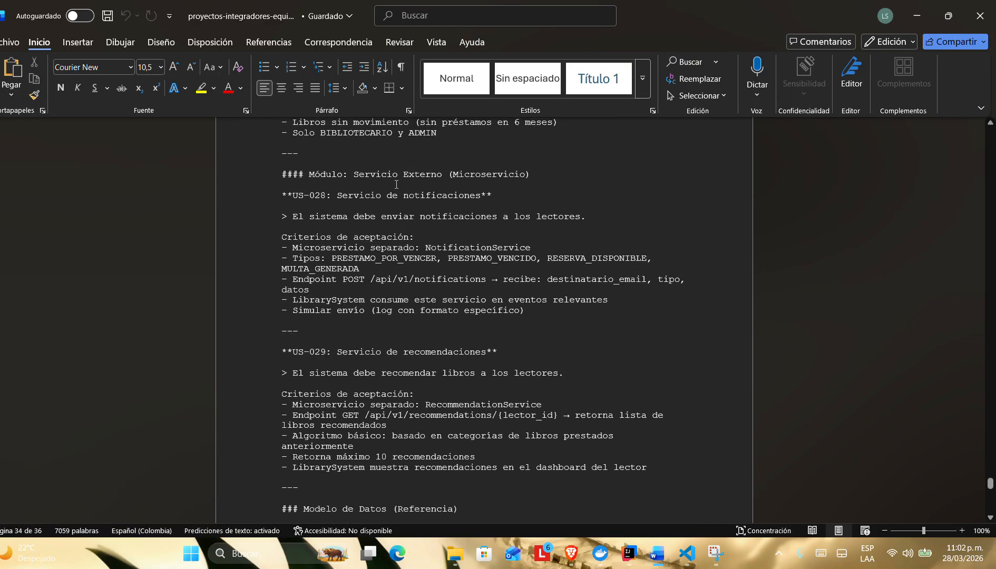
{"action": "scroll", "coordinate": [396, 184], "scroll_direction": "up", "scroll_amount": 4}
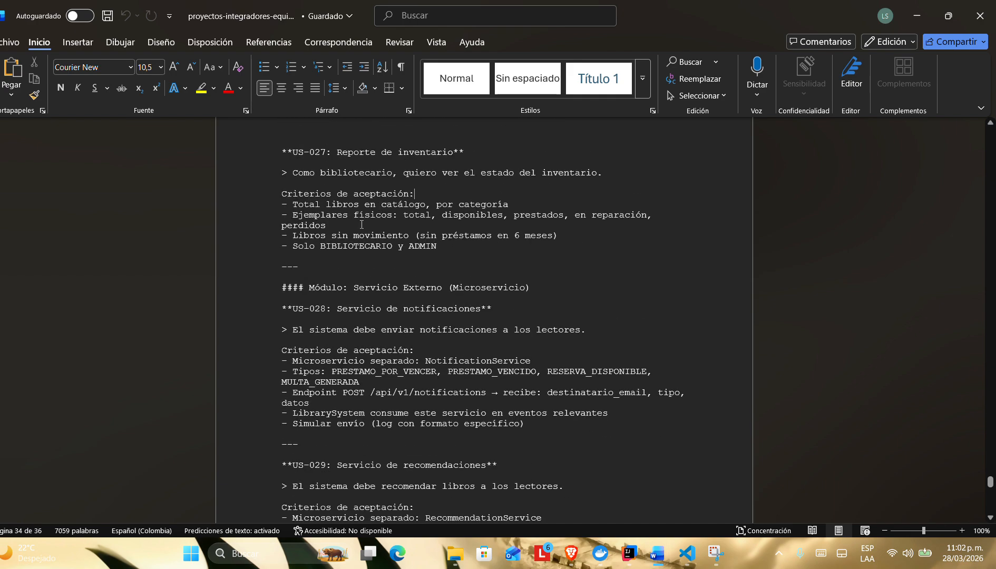
{"action": "scroll", "coordinate": [362, 224], "scroll_direction": "up", "scroll_amount": 5}
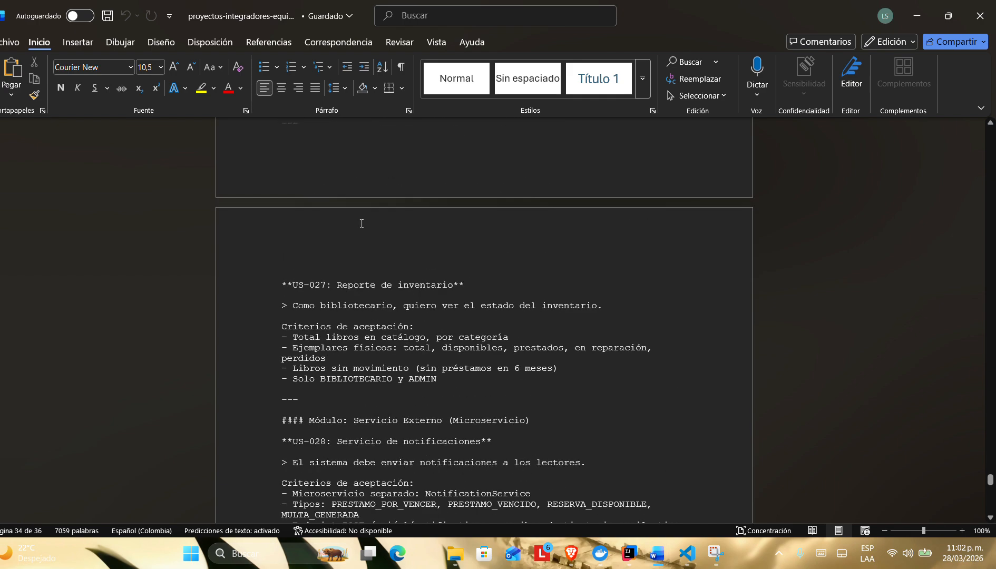
{"action": "scroll", "coordinate": [390, 316], "scroll_direction": "up", "scroll_amount": 20}
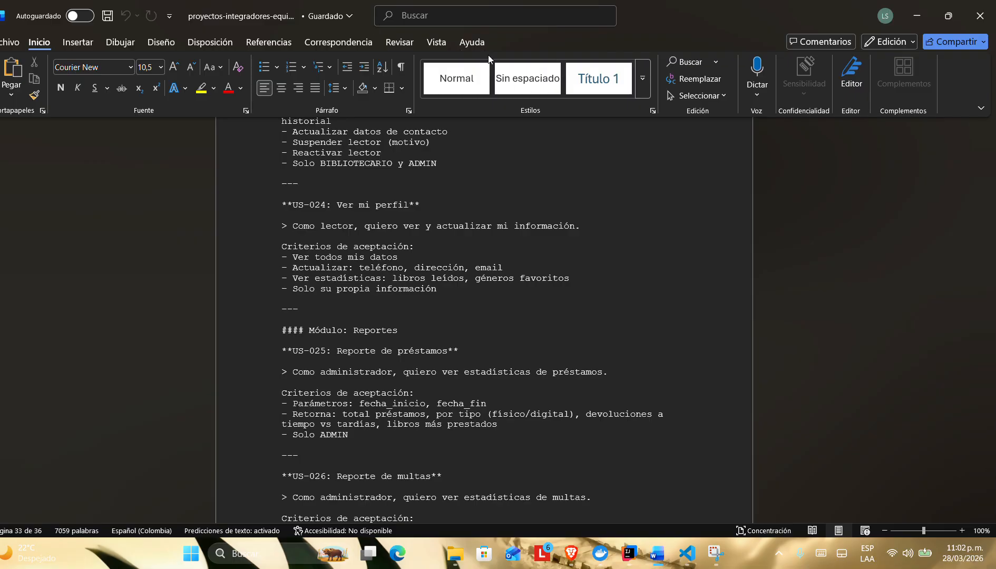
Step: Switch to the LibrarySystem project in IntelliJ IDEA and examine the library_app container logs in the Git Bash terminal
{"action": "left_click", "coordinate": [627, 555]}
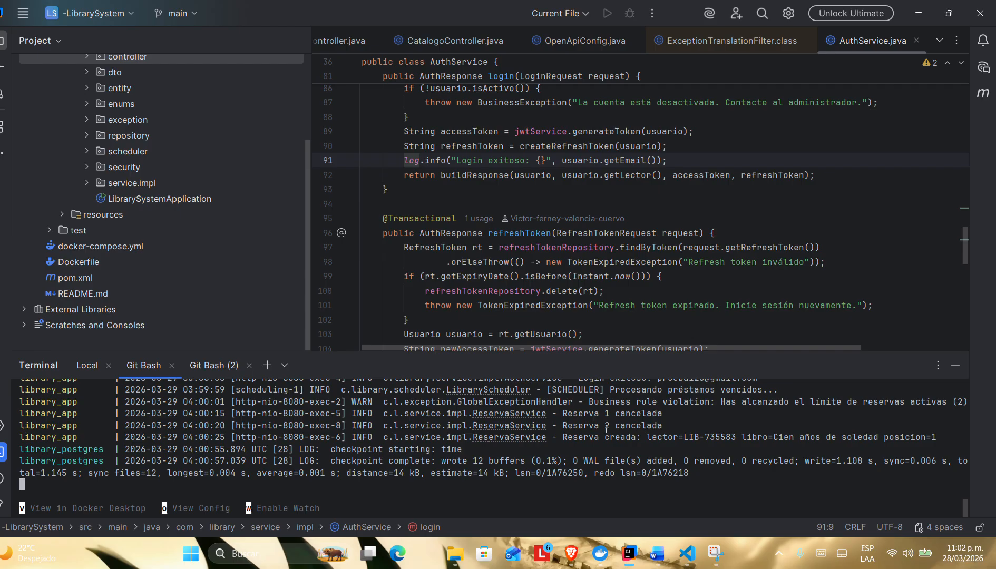
{"action": "scroll", "coordinate": [782, 444], "scroll_direction": "up", "scroll_amount": 2}
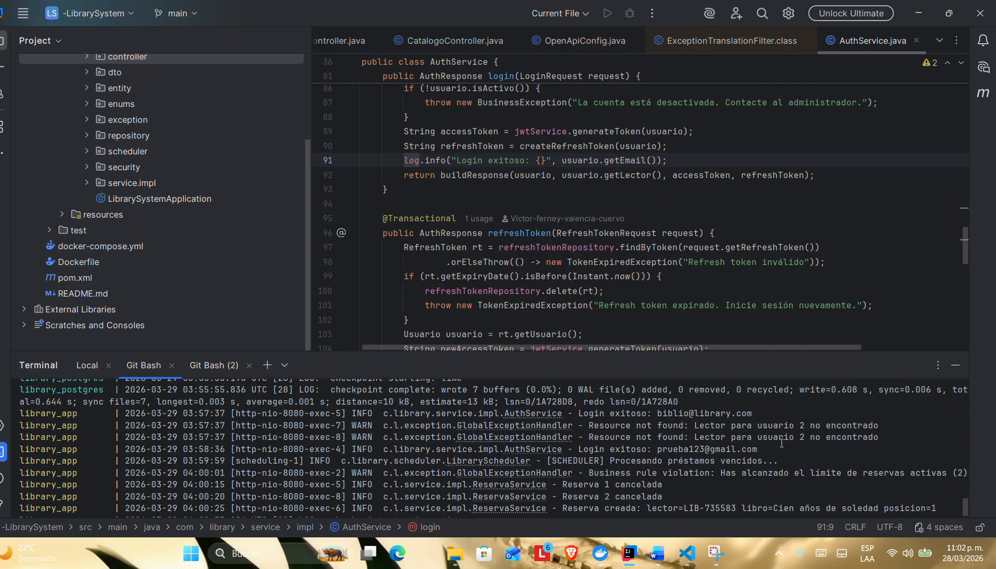
{"action": "scroll", "coordinate": [601, 484], "scroll_direction": "up", "scroll_amount": 15}
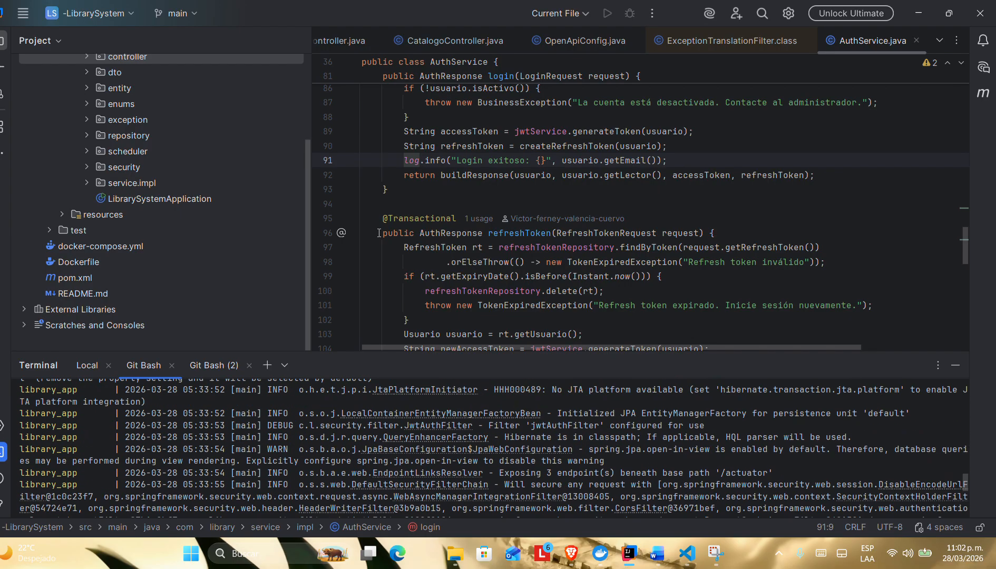
{"action": "scroll", "coordinate": [114, 102], "scroll_direction": "up", "scroll_amount": 1}
{"action": "scroll", "coordinate": [114, 102], "scroll_direction": "up", "scroll_amount": 3}
{"action": "scroll", "coordinate": [114, 101], "scroll_direction": "down", "scroll_amount": 4}
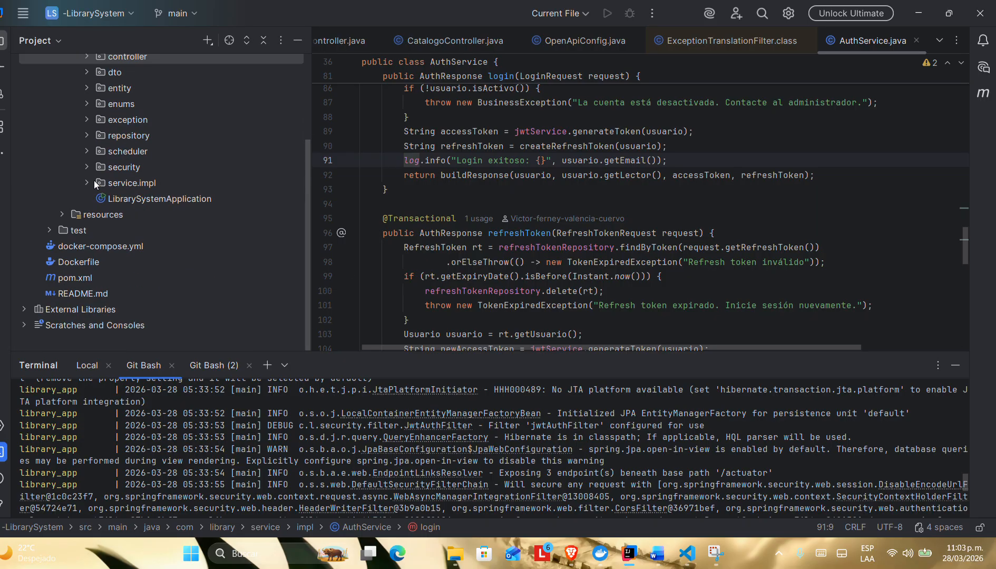